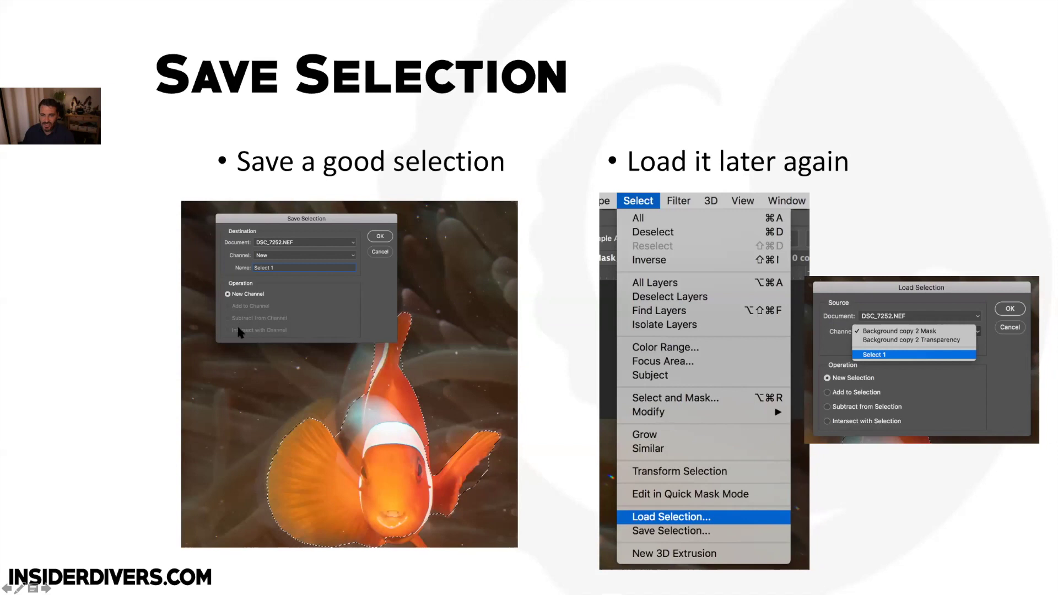
key("Right")
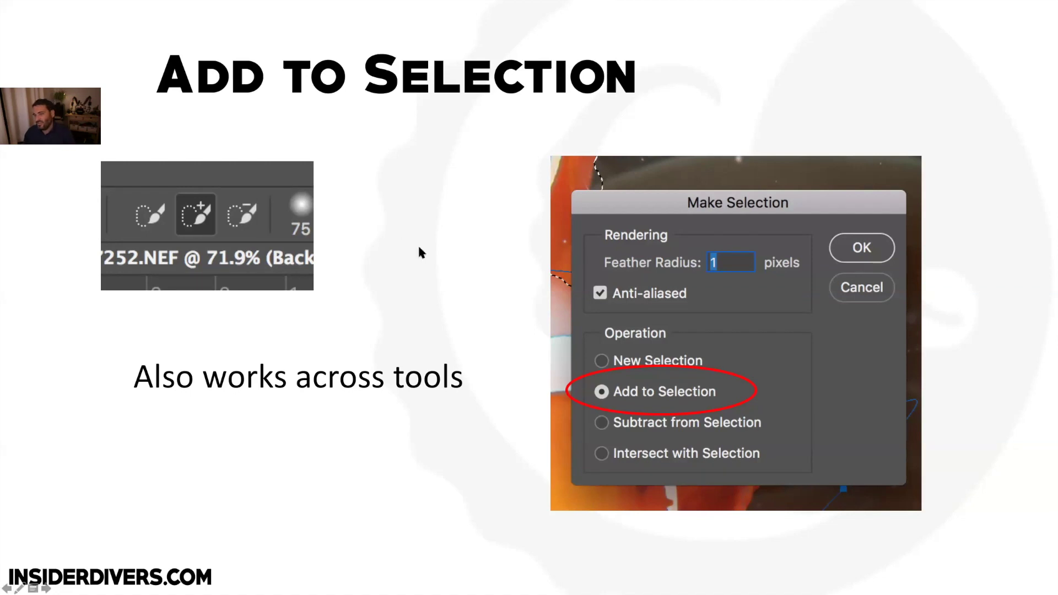
left_click(460, 264)
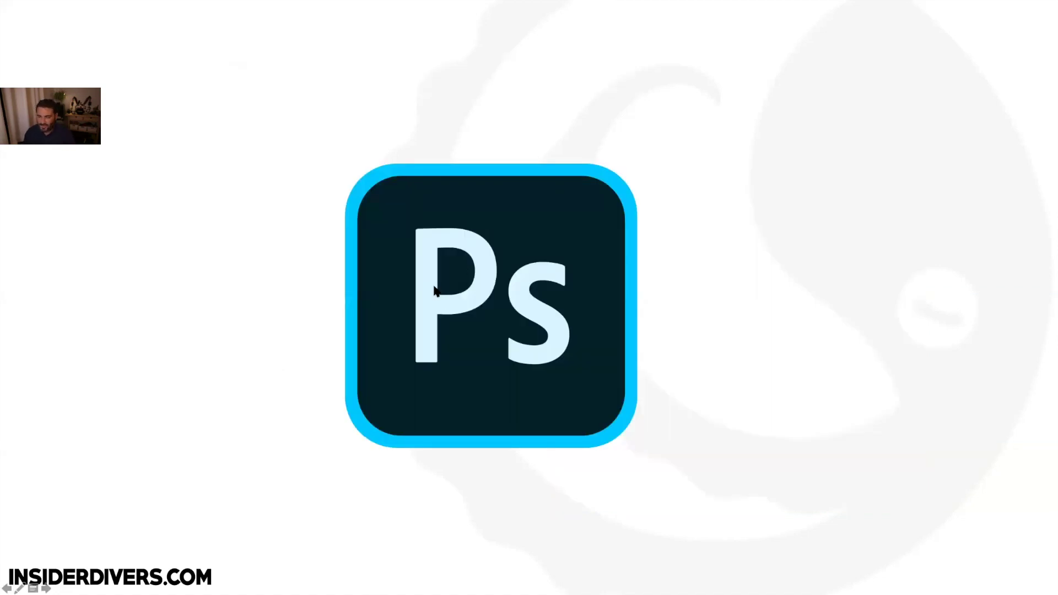
- Switch from the presentation to Lightroom Classic, where DSC_7252.NEF is open for developing
key("super+Tab")
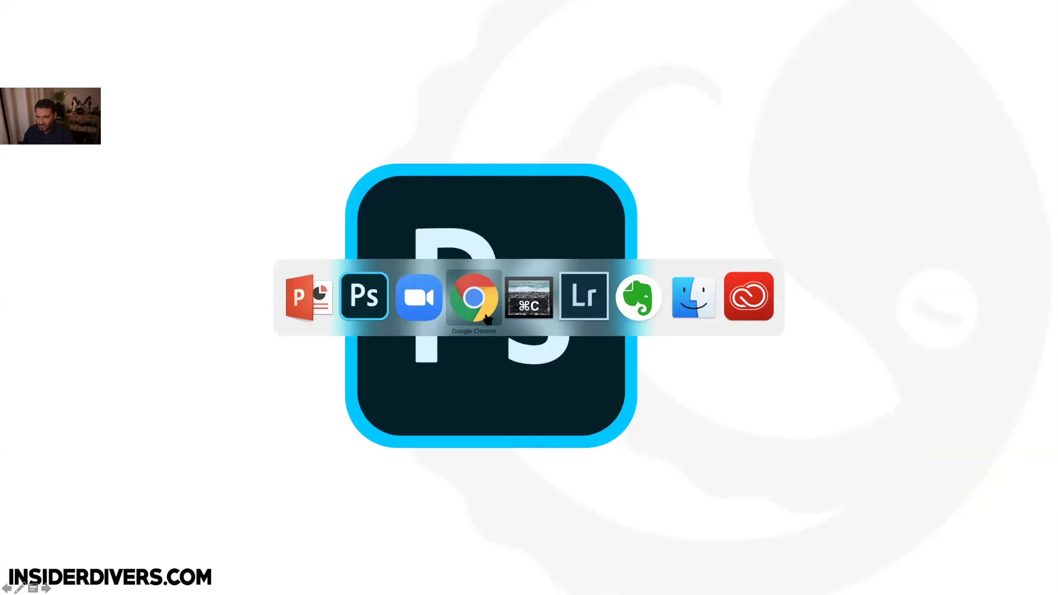
left_click(488, 318)
key("super+Tab")
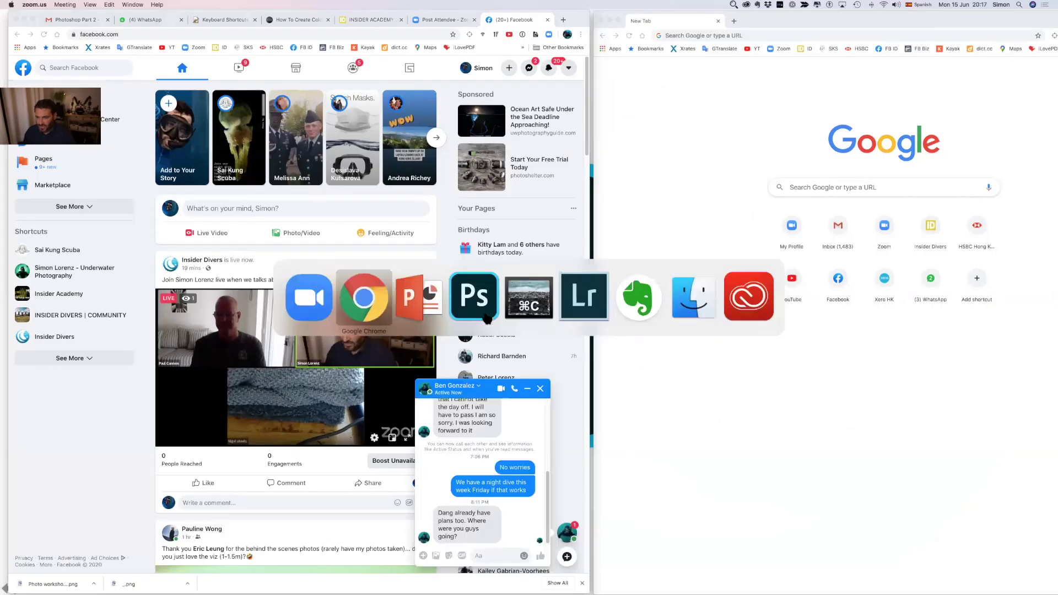
left_click(488, 319)
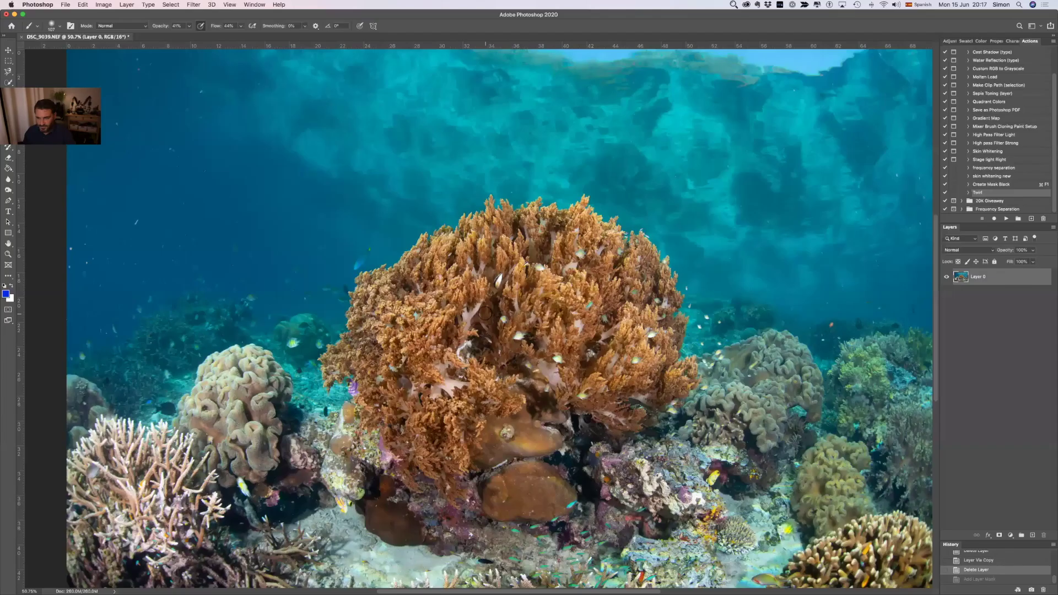
key("super+Tab")
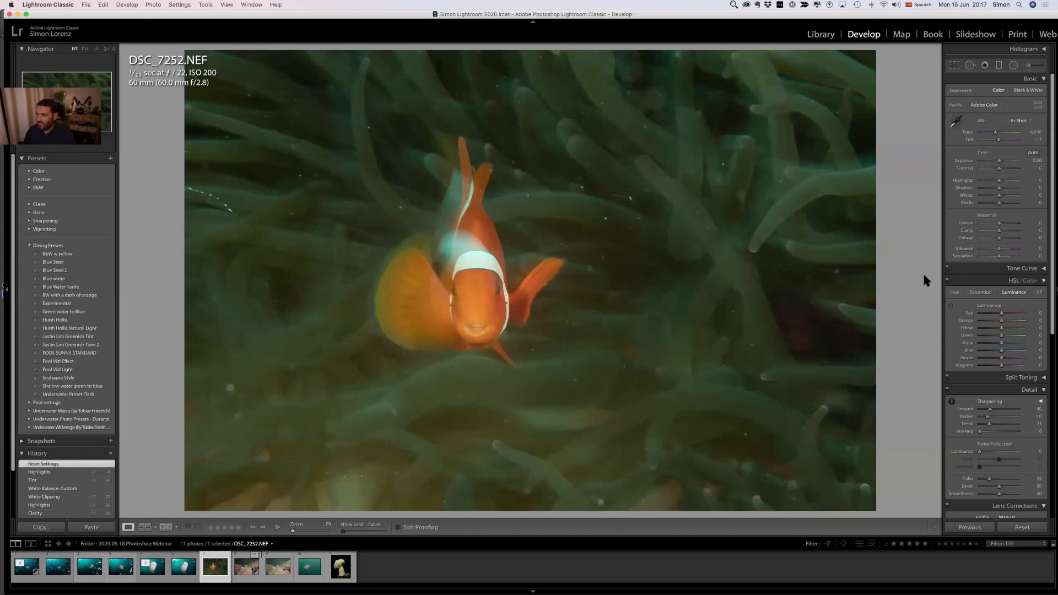
- Neutralise the white balance from the fish's tail stripe, with Tint +70, Texture +25, Clarity +21, Highlights -22 and Whites -23
left_click(958, 123)
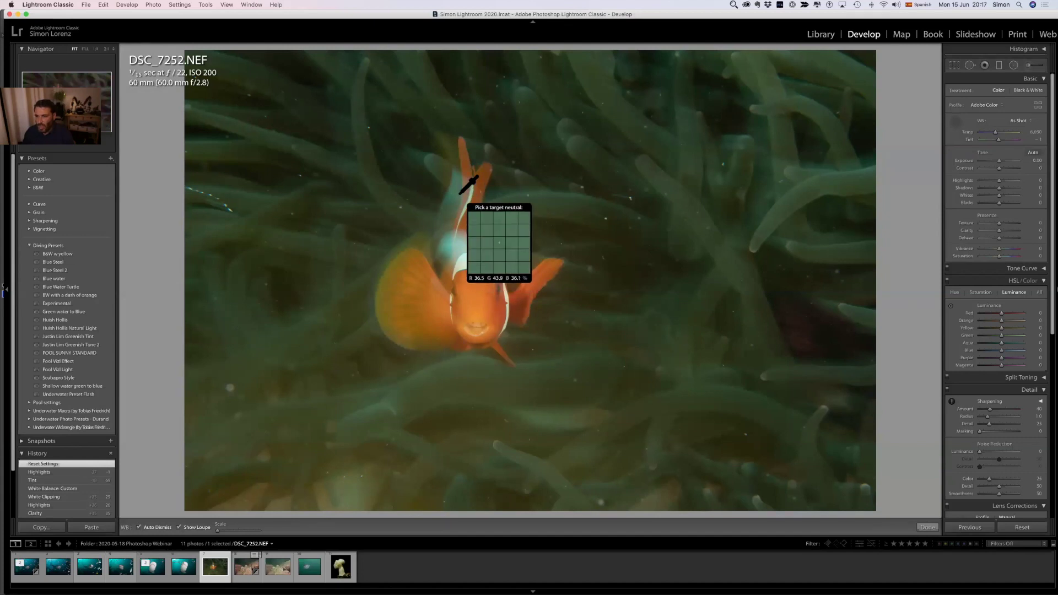
left_click(463, 197)
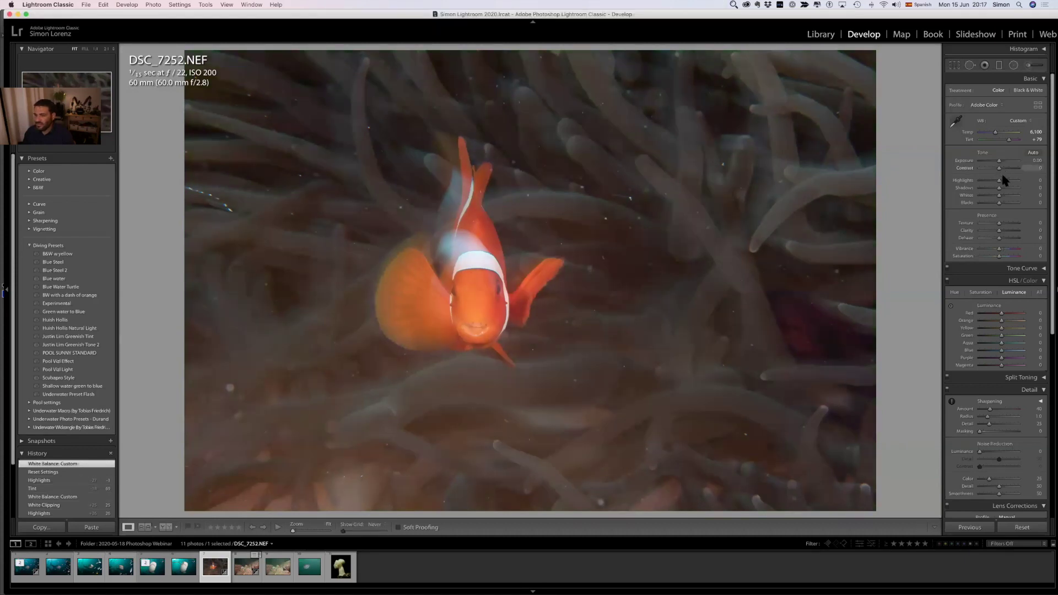
left_click(1004, 222)
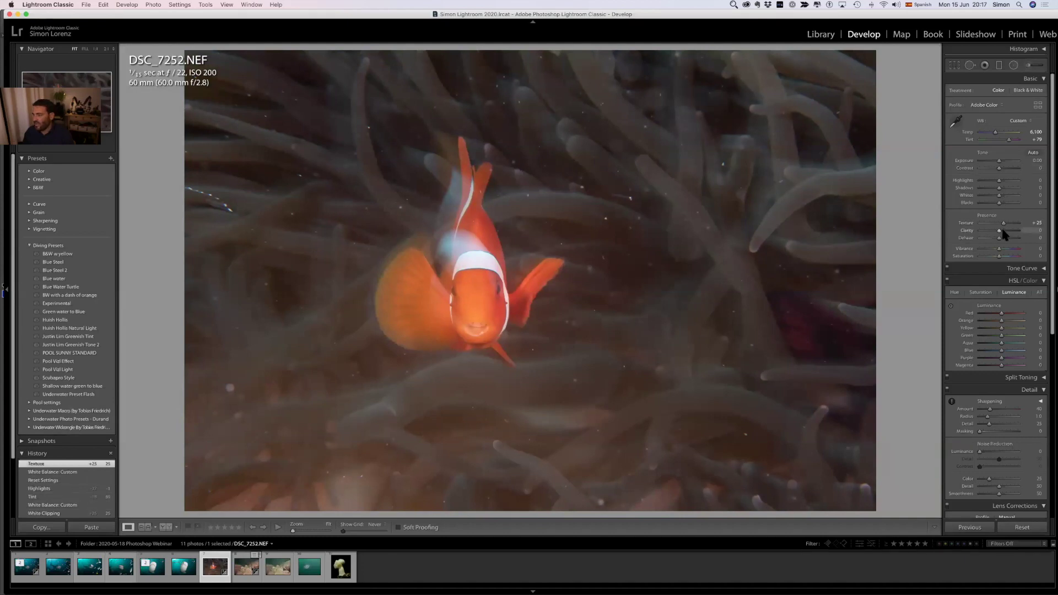
left_click(1004, 230)
left_click(995, 181)
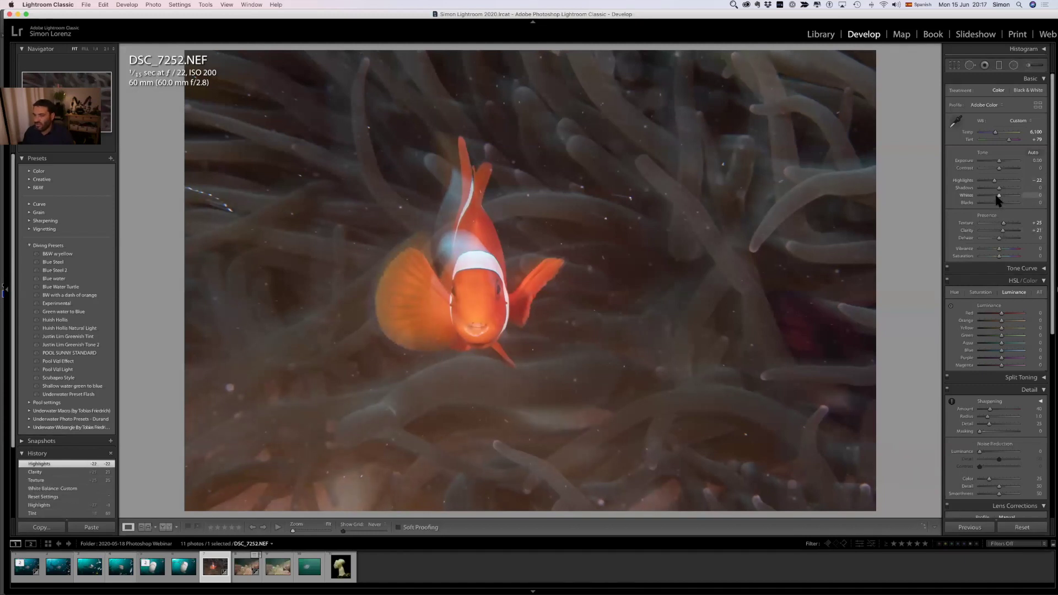
left_click_drag(999, 196, 995, 196)
left_click_drag(1011, 141, 1006, 142)
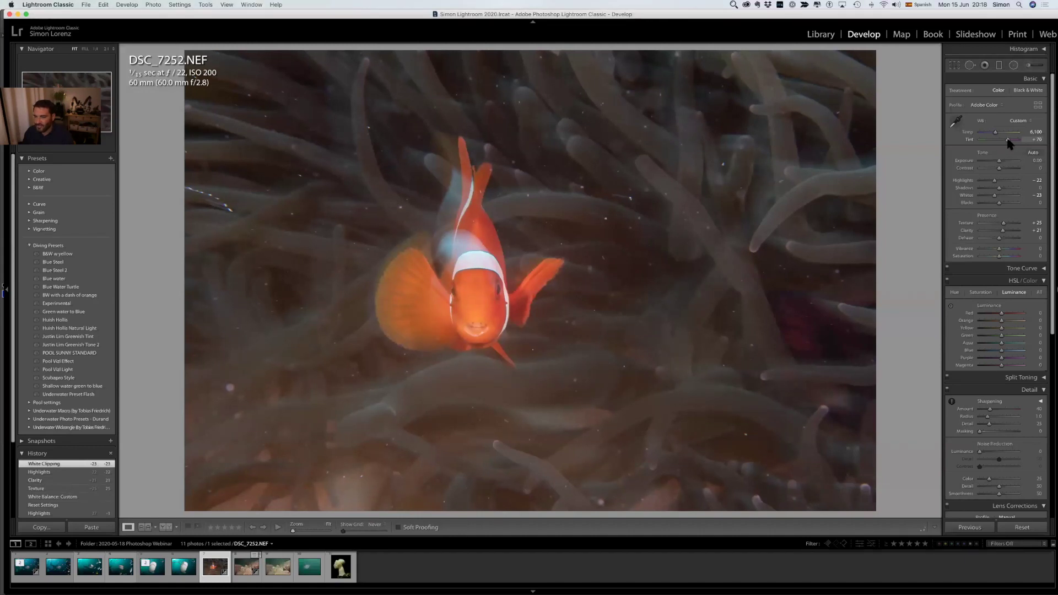
- Send the developed clownfish photo to Adobe Photoshop 2020 for editing and switch to Photoshop
right_click(467, 262)
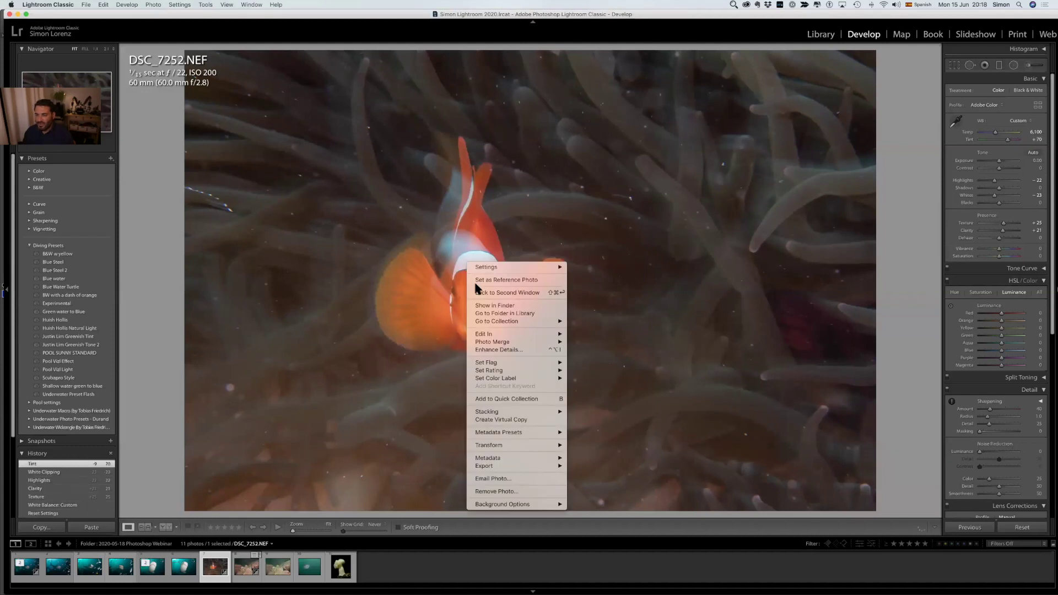
mouse_move(497, 339)
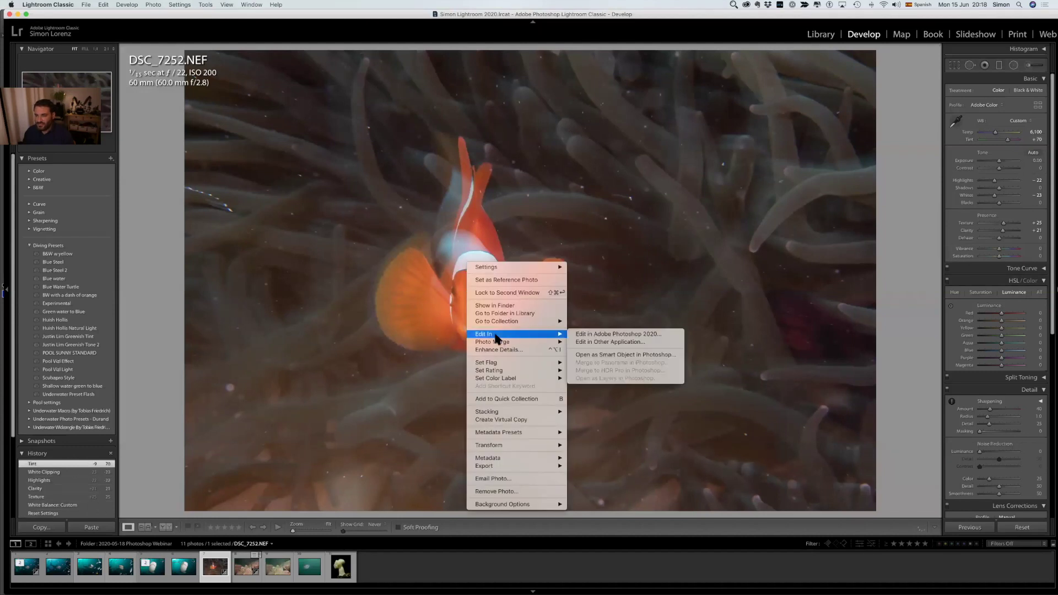
left_click(610, 335)
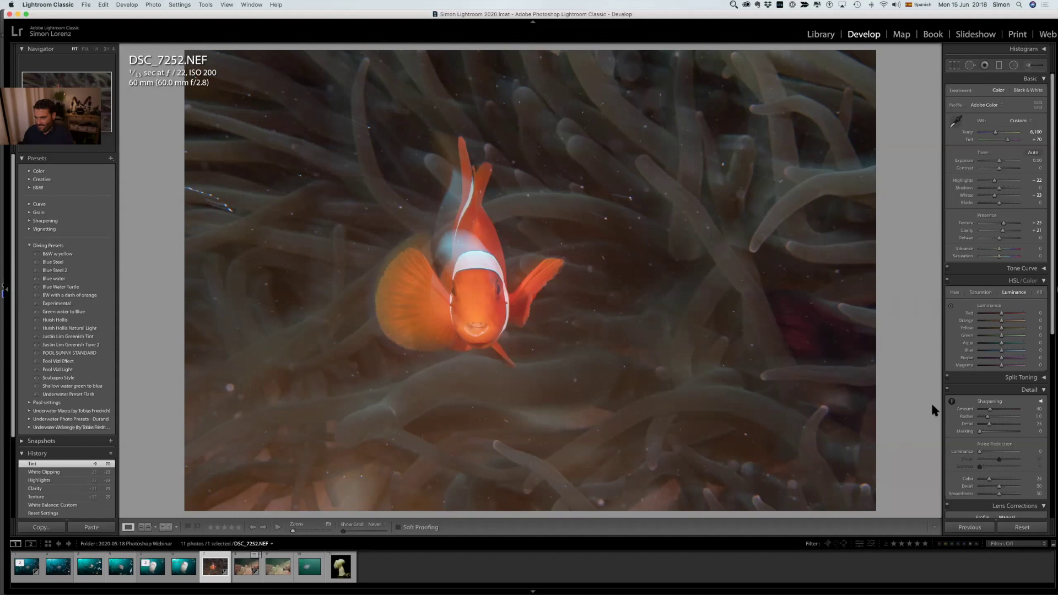
key("super+Tab")
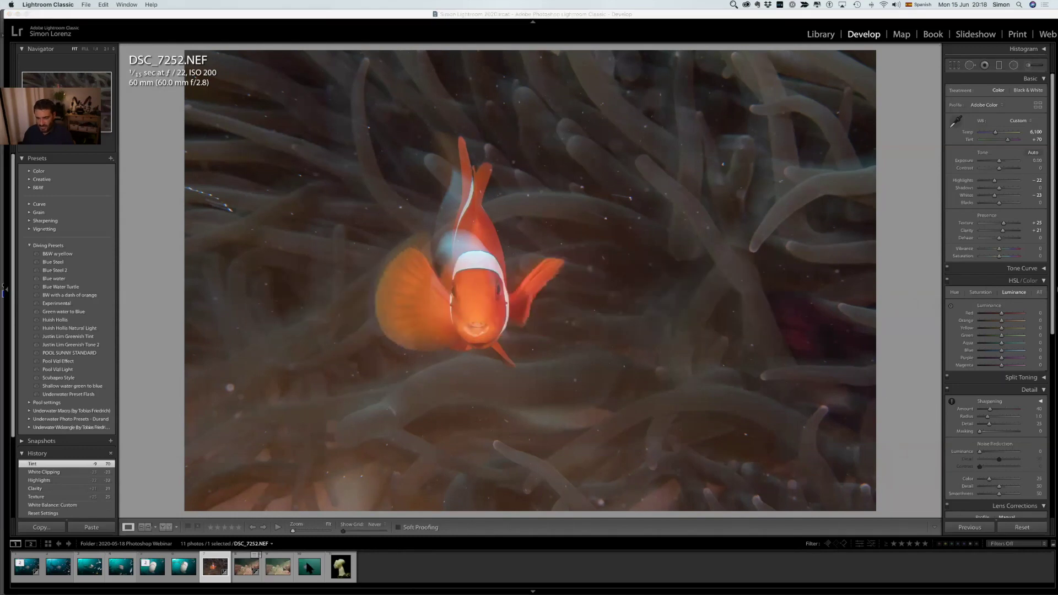
key("super+e")
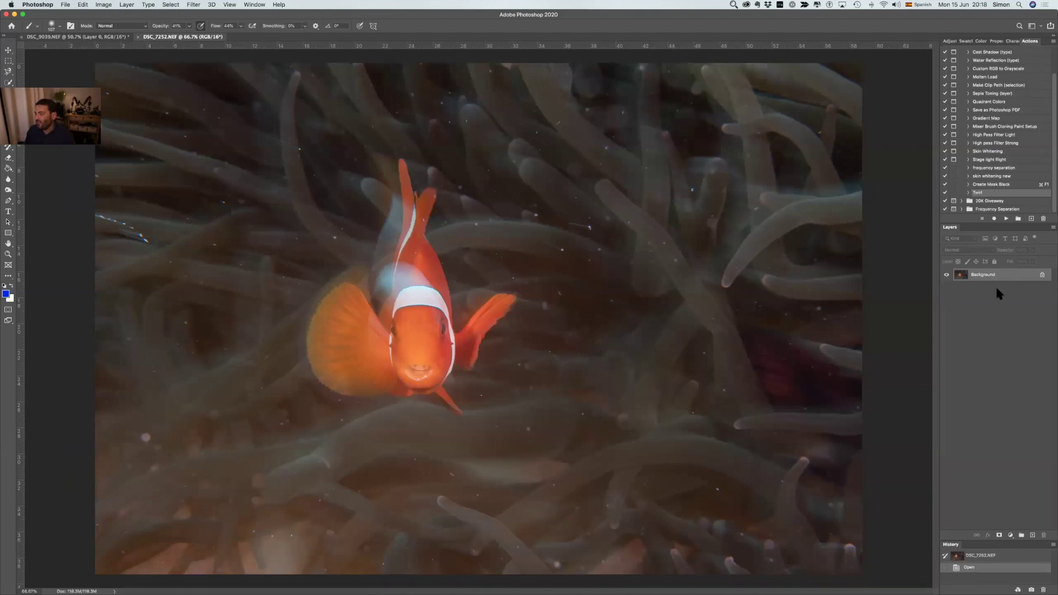
- Duplicate the Background layer of DSC_7252.NEF
key("super+j")
key("super+z")
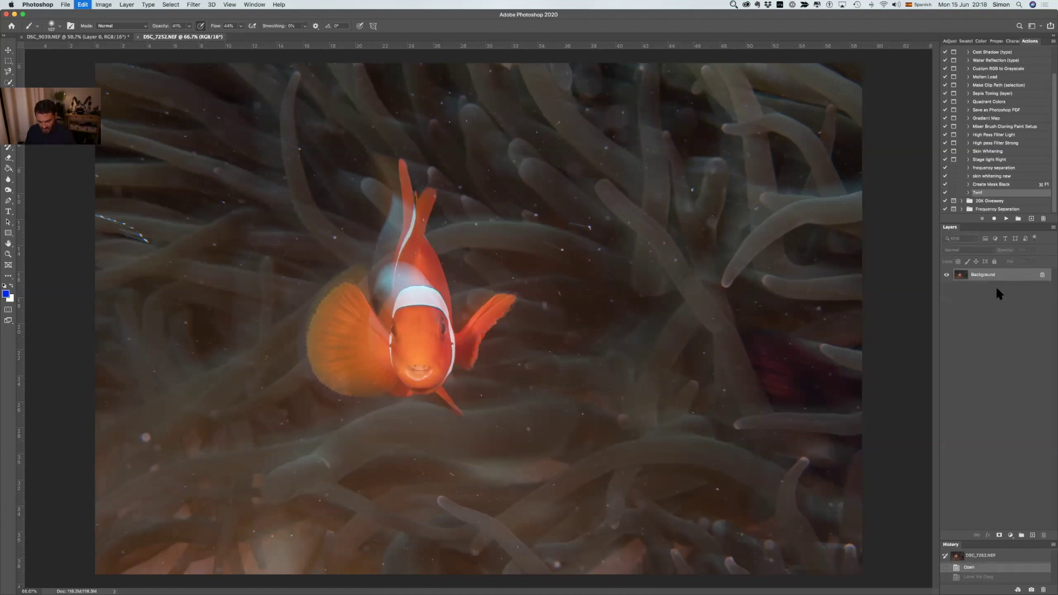
key("super+9")
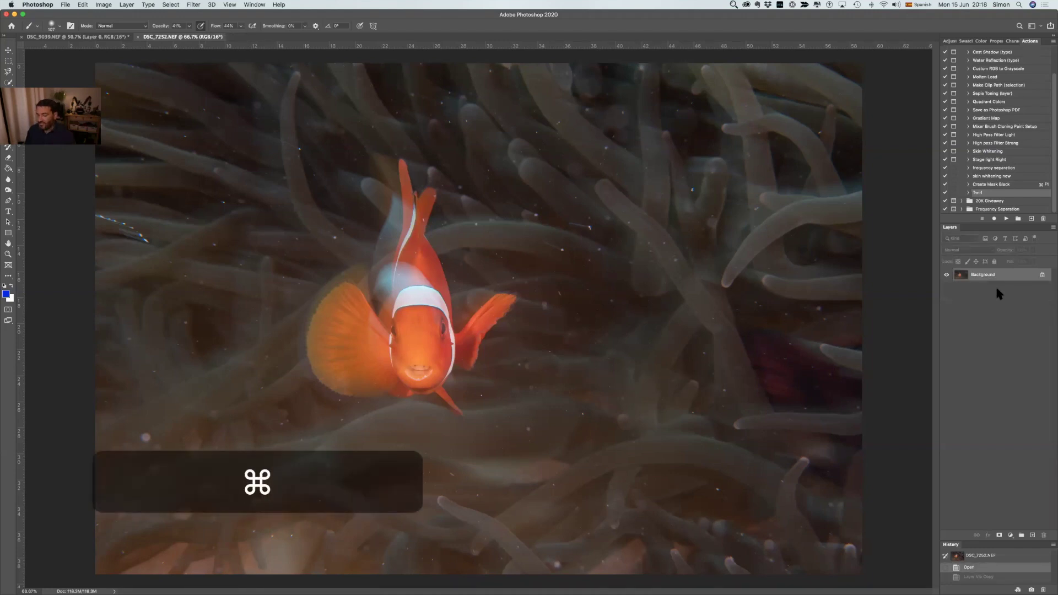
key("super+j")
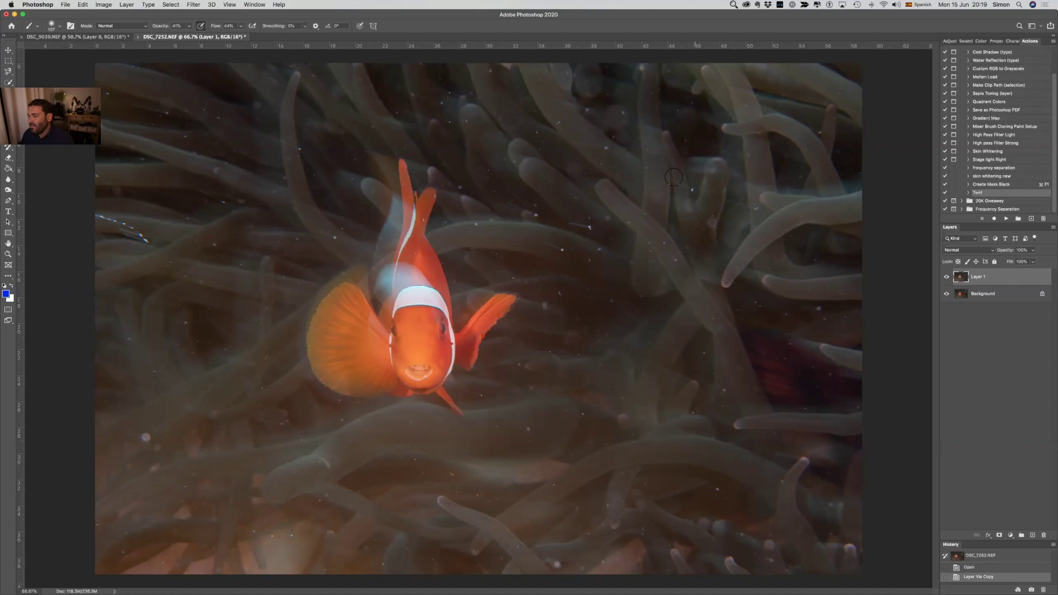
- Add a Brightness/Contrast adjustment layer above the duplicated layer and darken the image with Brightness at about -53
left_click(950, 42)
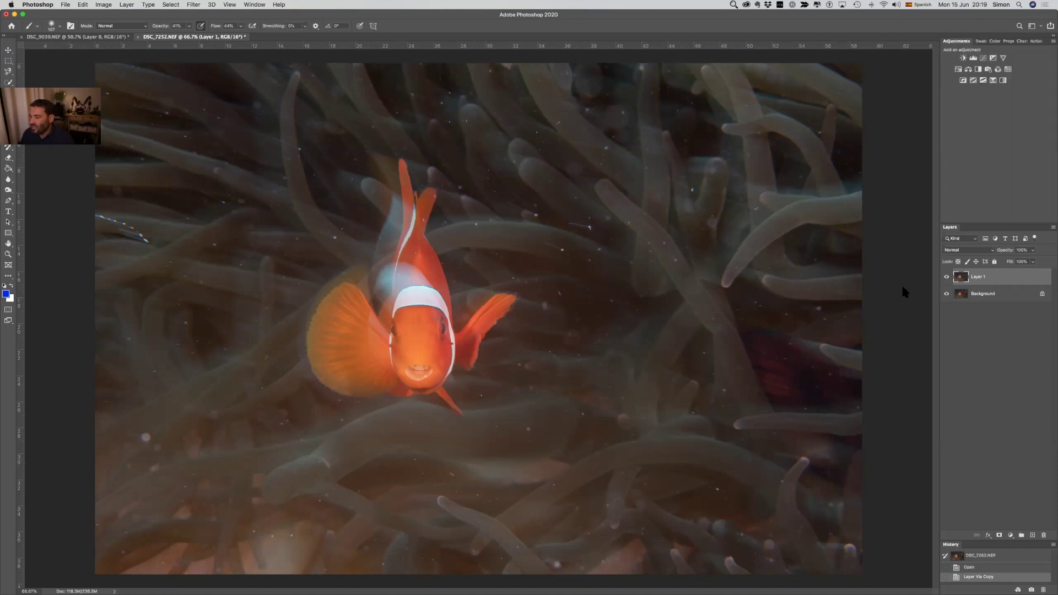
left_click(963, 59)
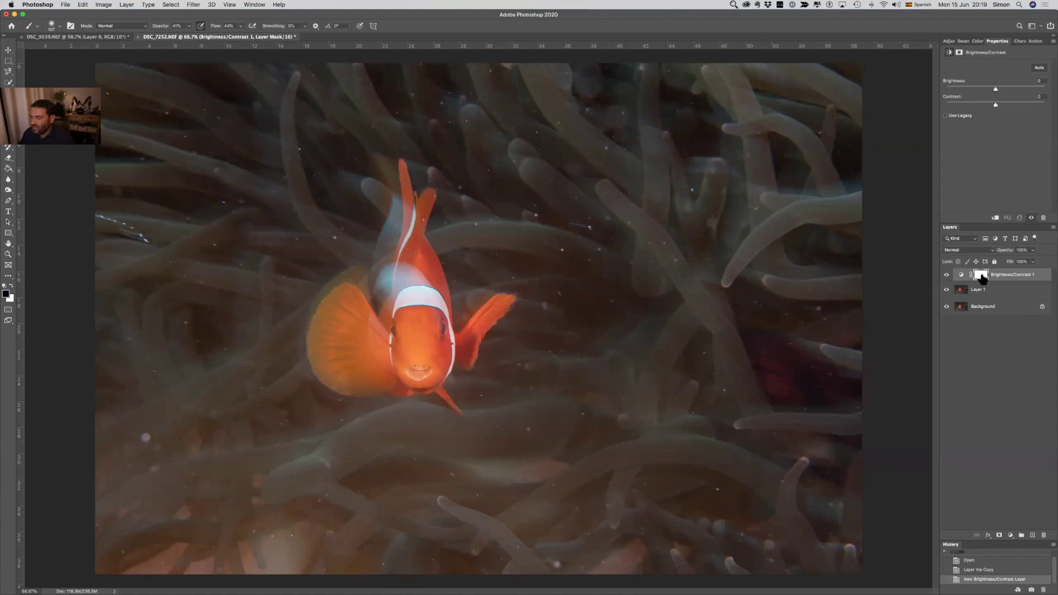
left_click(978, 87)
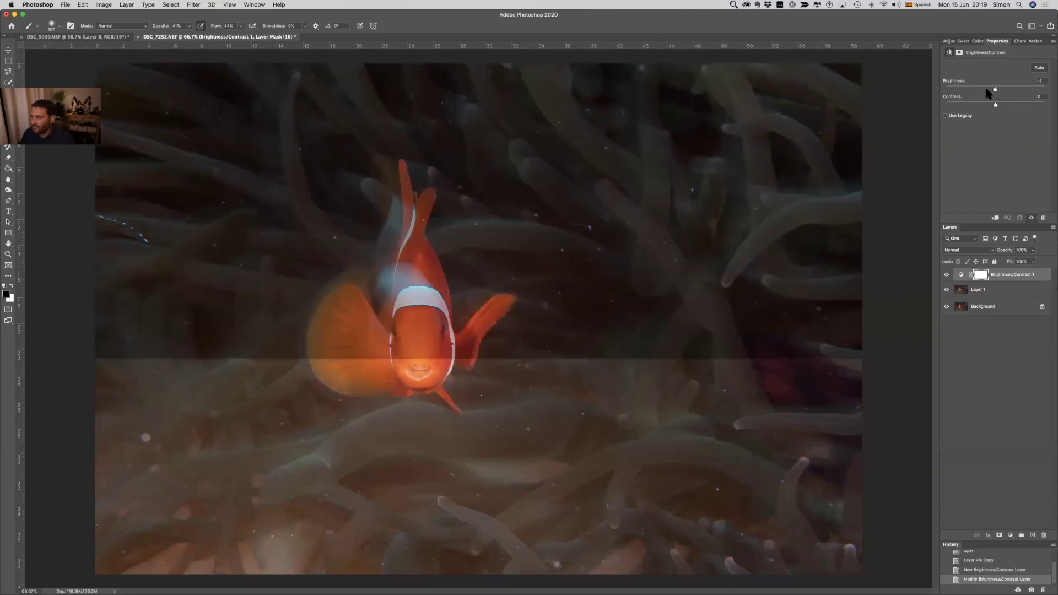
left_click(1017, 89)
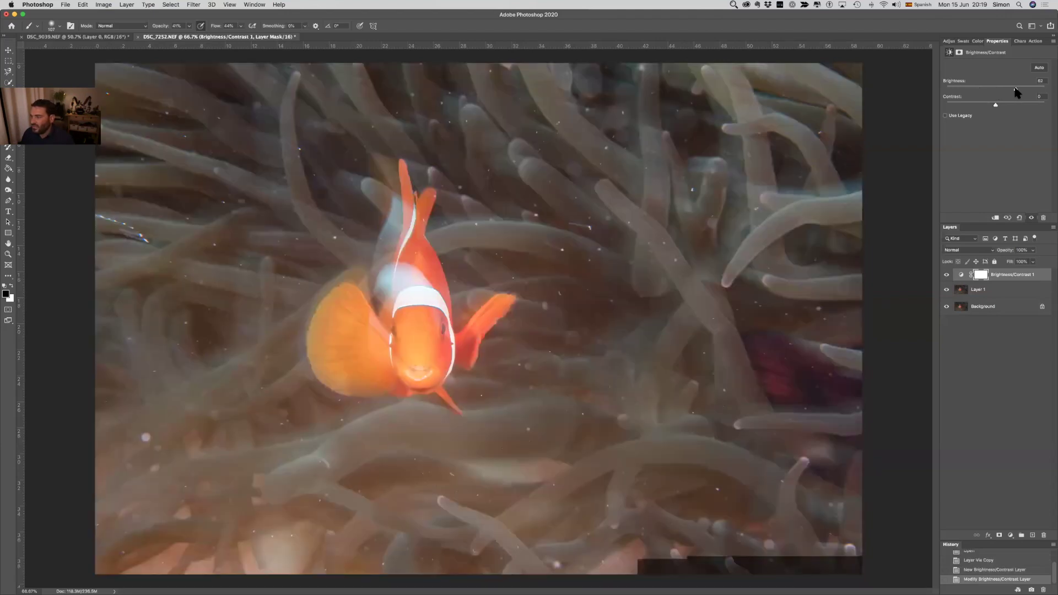
left_click(978, 86)
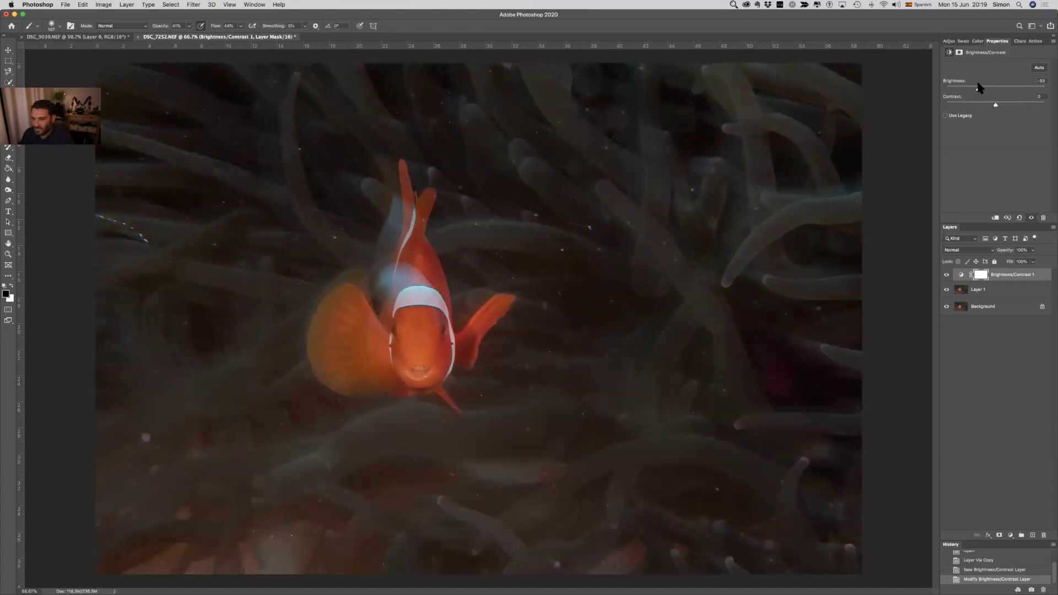
- Target the Brightness/Contrast layer mask and set up an enlarged brush with opacity and flow at 100%
left_click(983, 278)
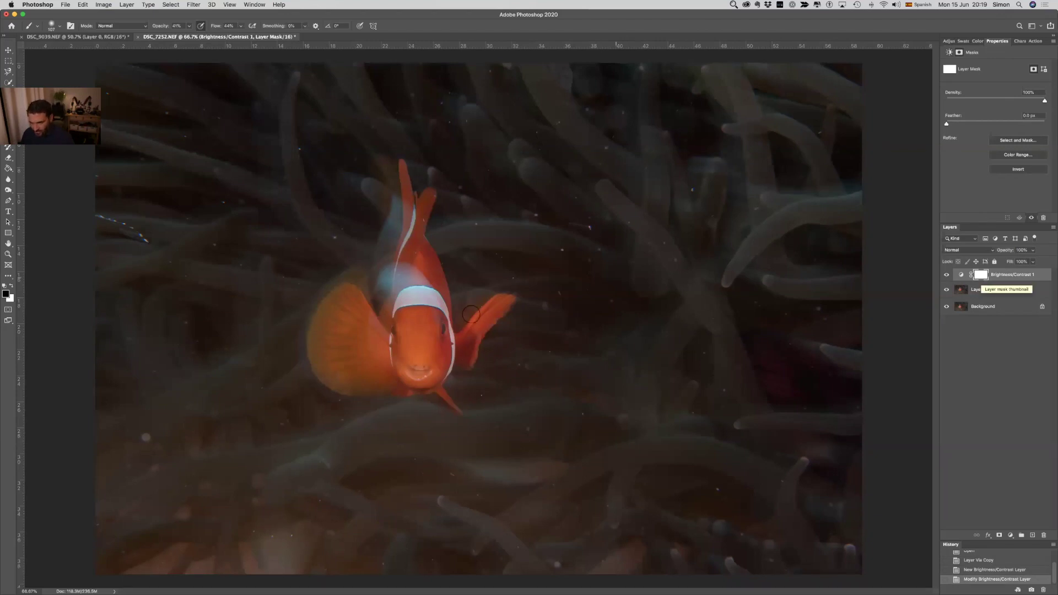
key("b")
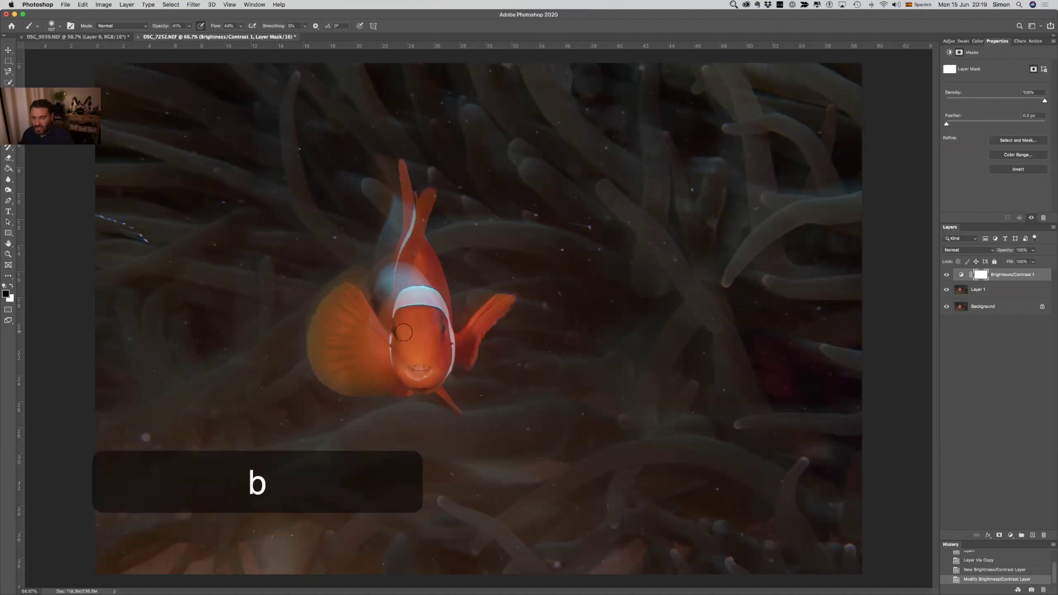
mouse_move(395, 325)
left_mouse_down("ctrl+alt")
mouse_move(420, 325)
mouse_move(370, 320)
mouse_move(408, 320)
mouse_move(329, 232)
left_mouse_up("ctrl+alt")
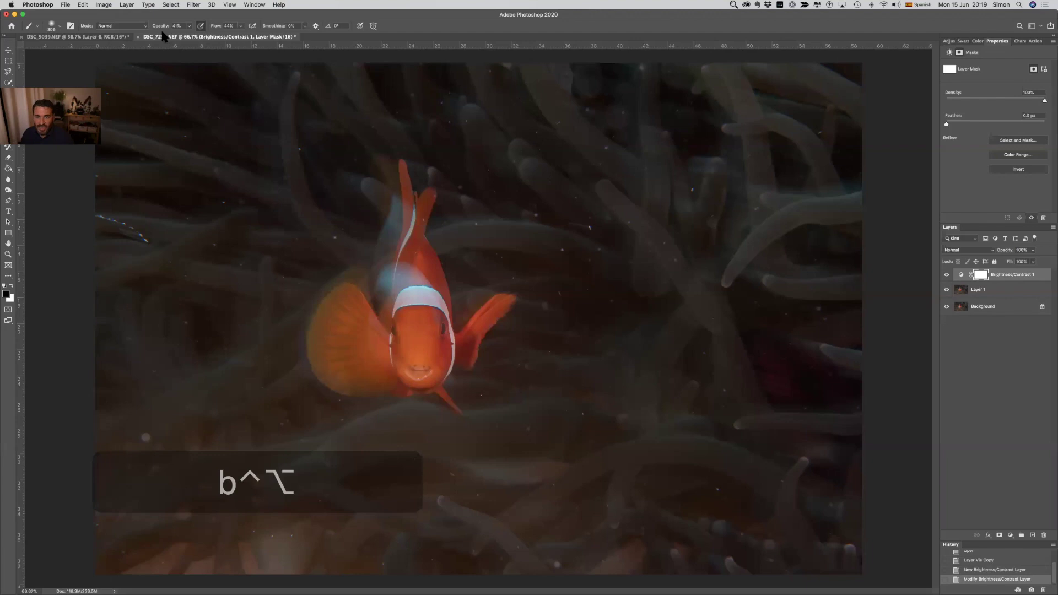
mouse_move(161, 26)
left_mouse_down()
mouse_move(224, 26)
mouse_move(279, 60)
left_mouse_up()
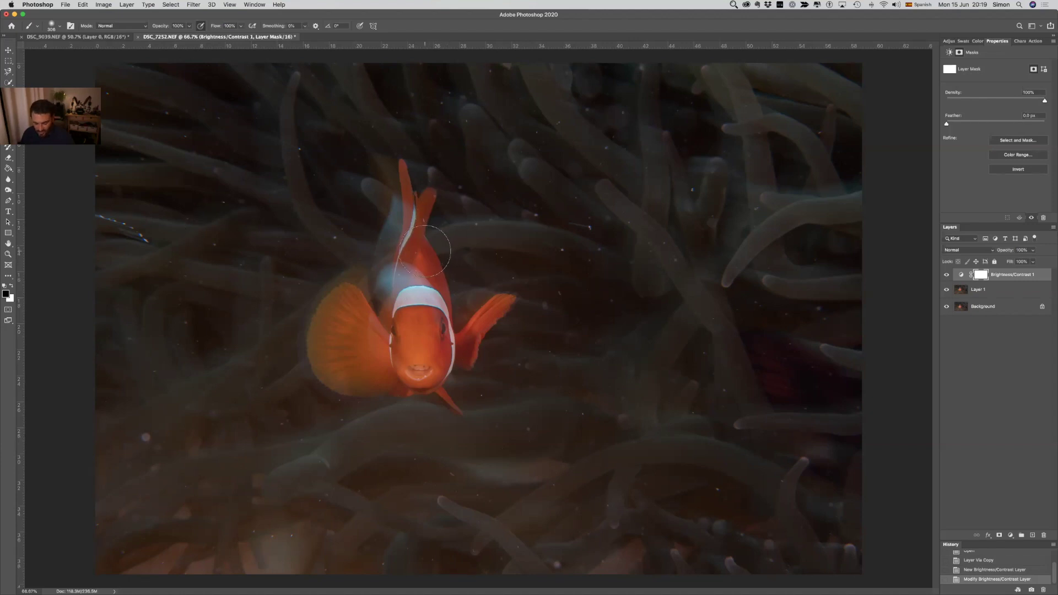
- Test white on the layer mask, and paint black over the clownfish to remove the darkening from it
key("x")
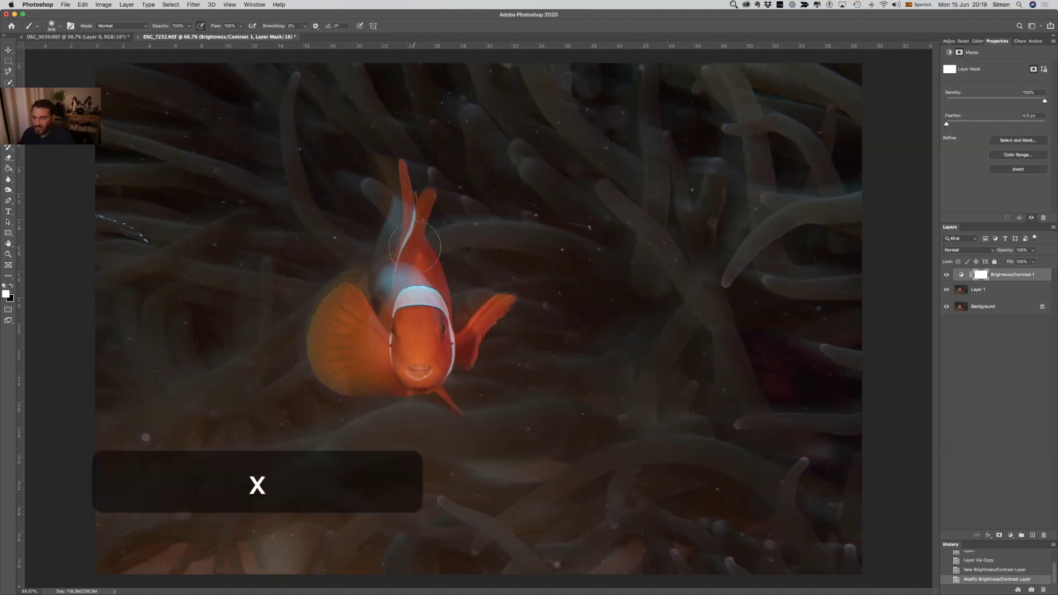
left_click(416, 272)
left_click_drag(415, 276, 422, 296)
key("x")
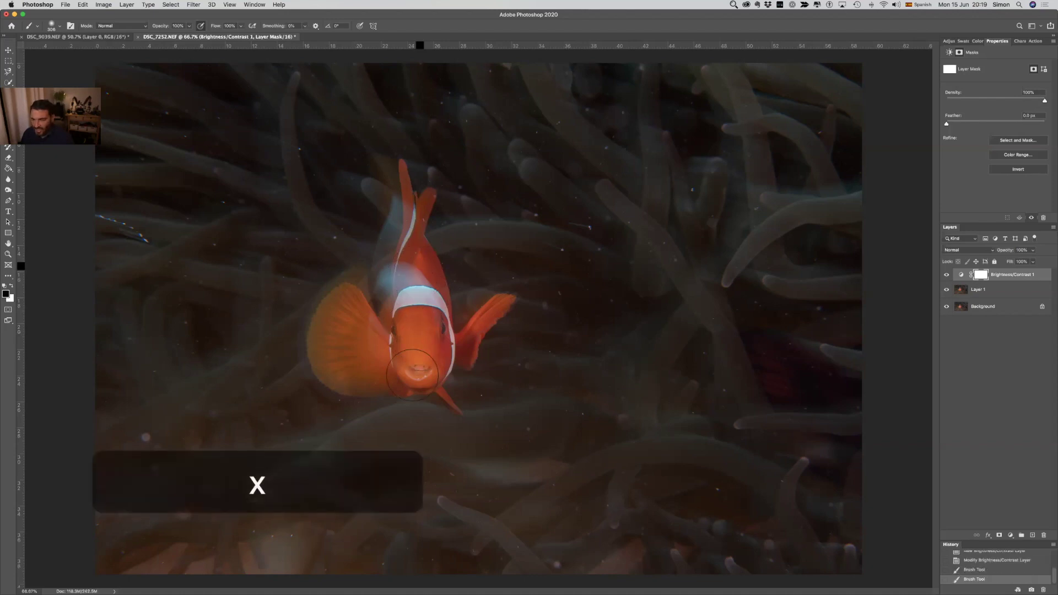
mouse_move(387, 337)
left_mouse_down()
mouse_move(358, 306)
mouse_move(309, 327)
mouse_move(400, 380)
mouse_move(323, 347)
mouse_move(389, 338)
mouse_move(367, 385)
mouse_move(486, 314)
mouse_move(463, 347)
mouse_move(428, 327)
mouse_move(394, 179)
mouse_move(413, 185)
mouse_move(394, 273)
mouse_move(406, 204)
mouse_move(410, 337)
mouse_move(438, 358)
left_mouse_up()
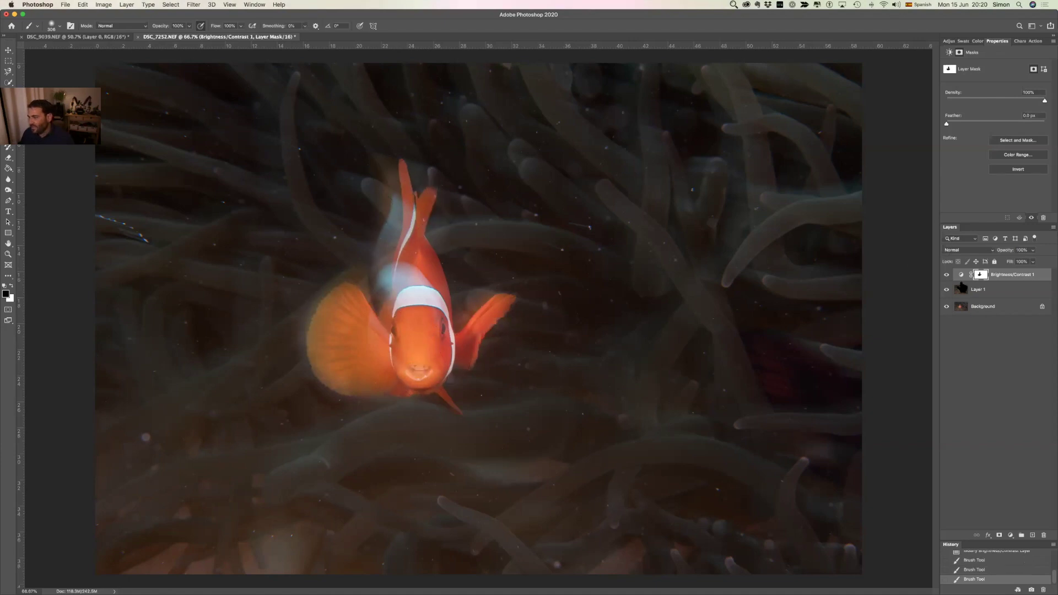
- Compare the image with the Brightness/Contrast layer hidden and shown, and undo the last two brush strokes on its mask
left_click(949, 275)
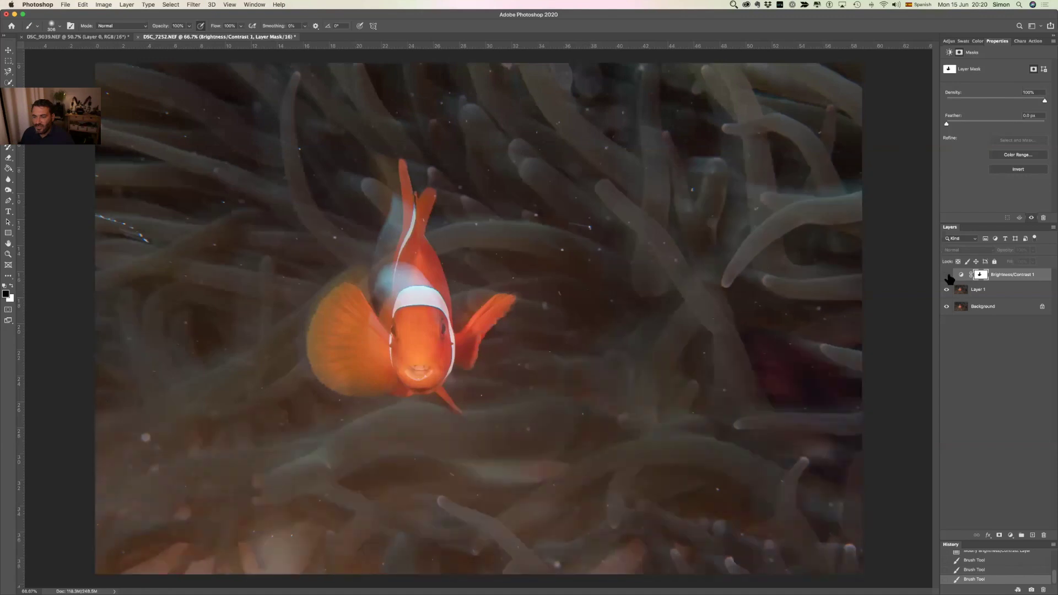
left_click(948, 276)
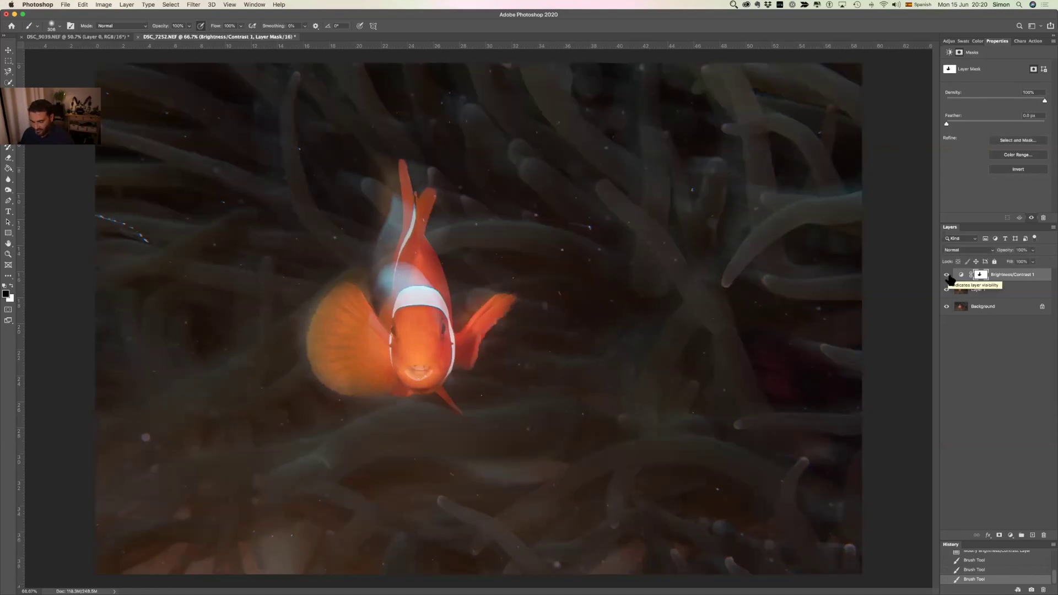
key("super+z")
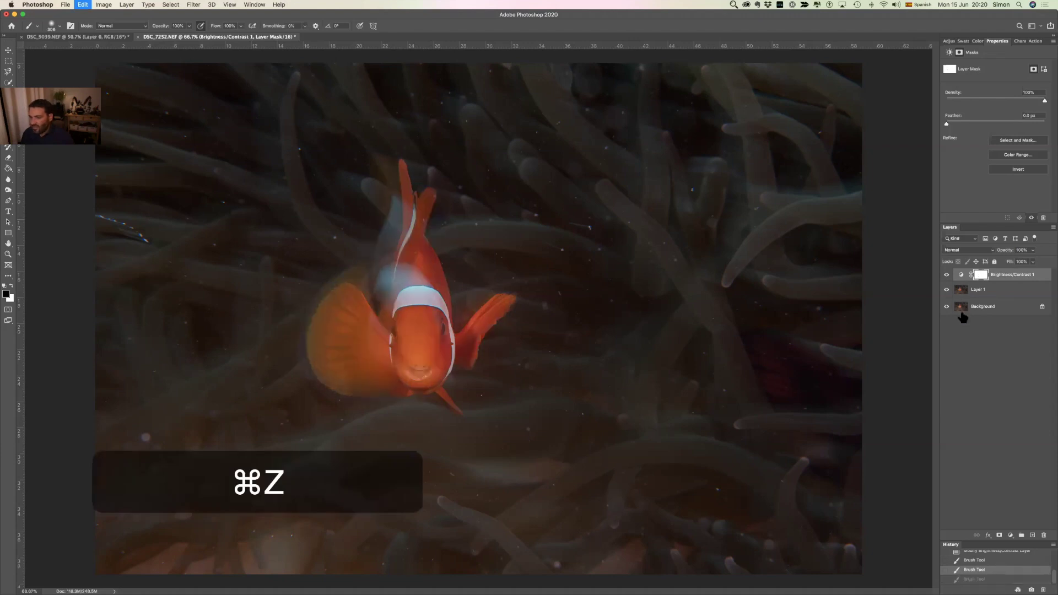
key("super+z")
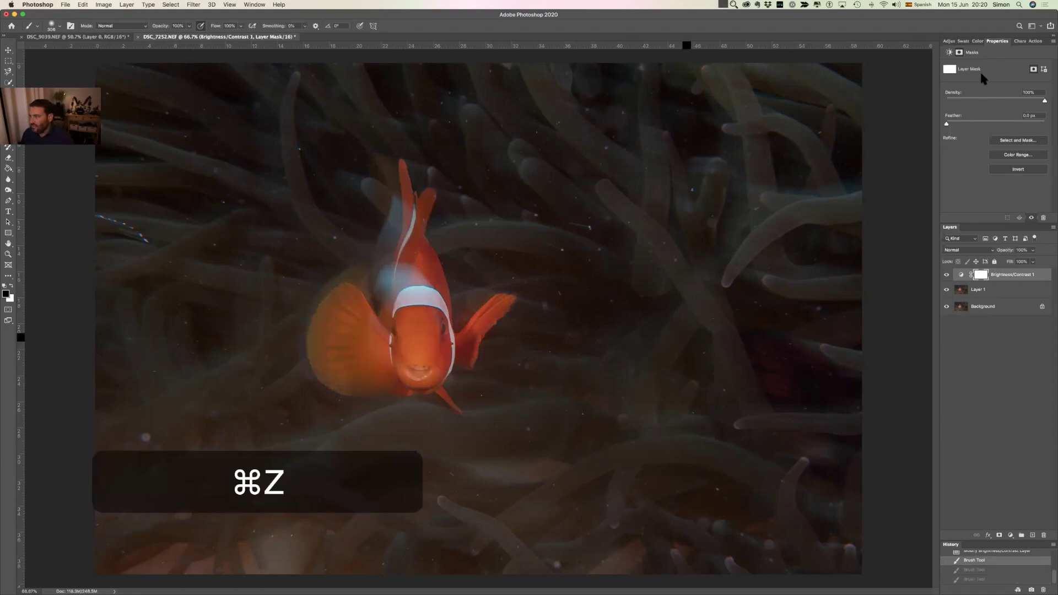
- Lower the adjustment layer's Brightness close to its minimum until the image is nearly black, and invert its layer mask to black
left_click(962, 275)
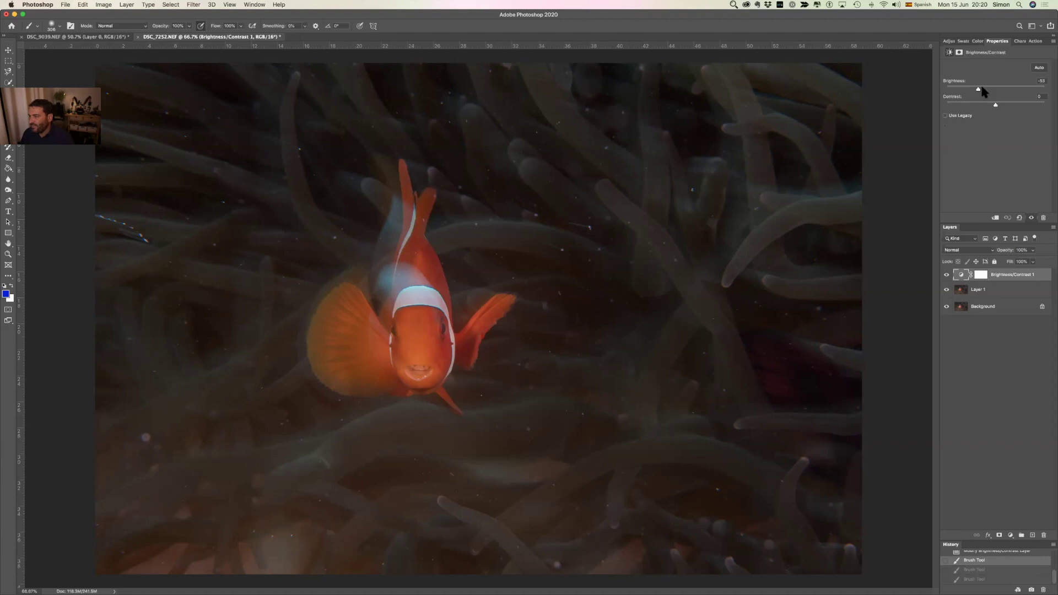
left_click_drag(979, 89, 948, 91)
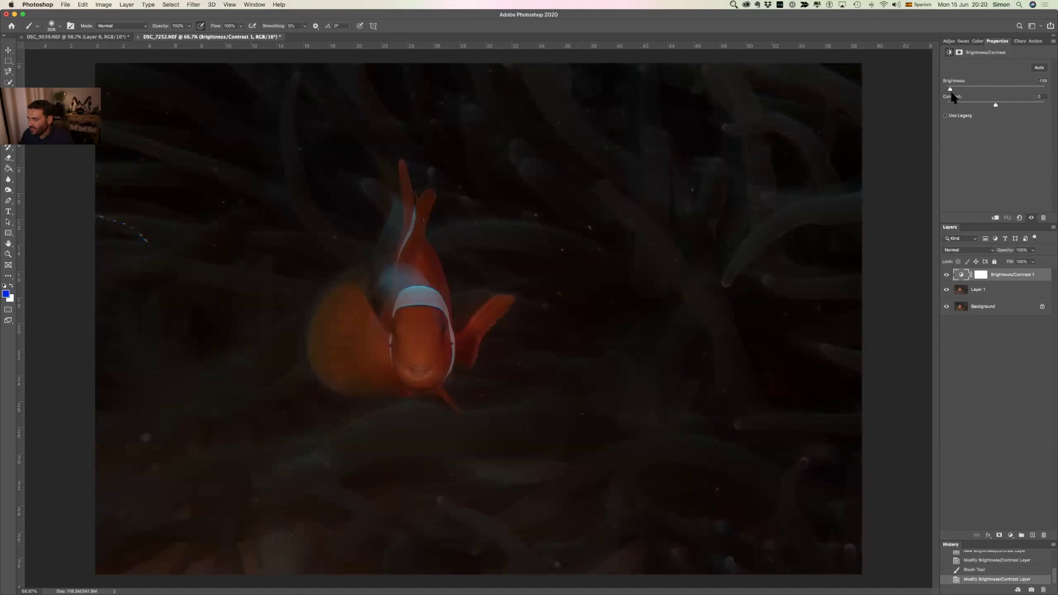
left_click(980, 275)
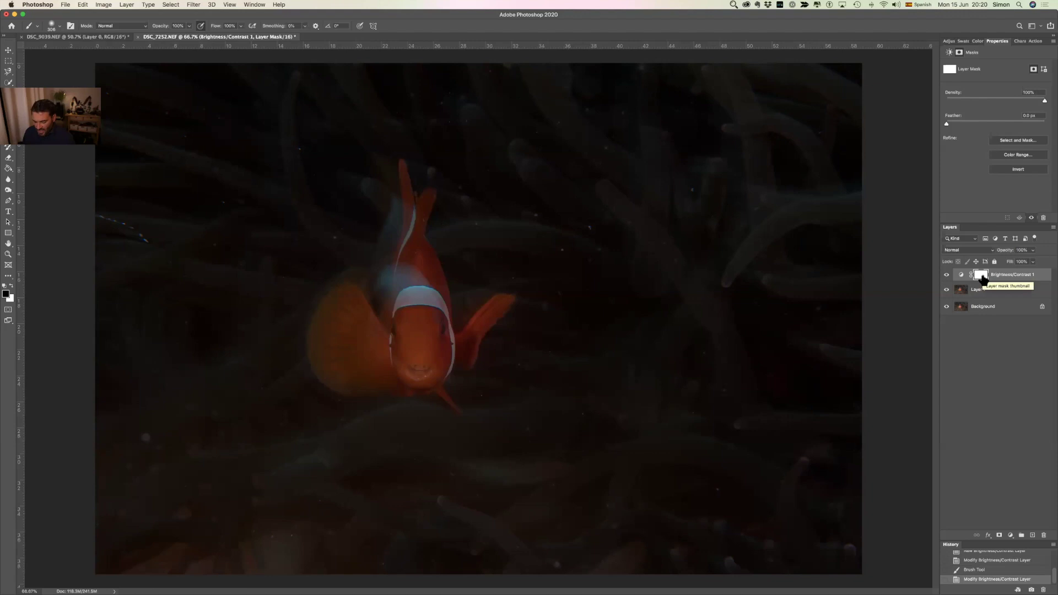
key("super+i")
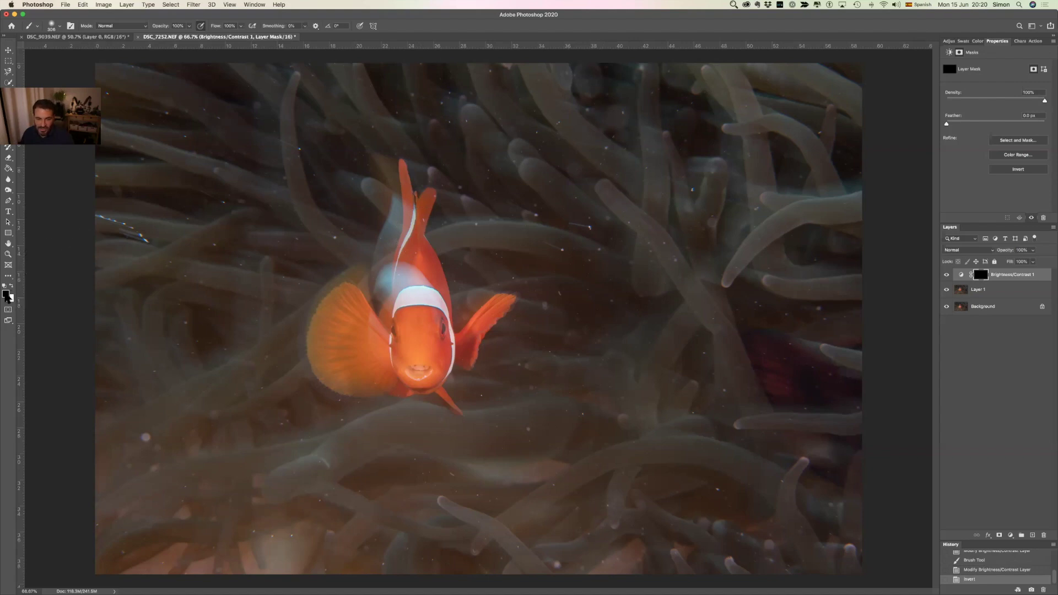
- Check the foreground and background colors up close, and swap them so white is the painting color
key("super")
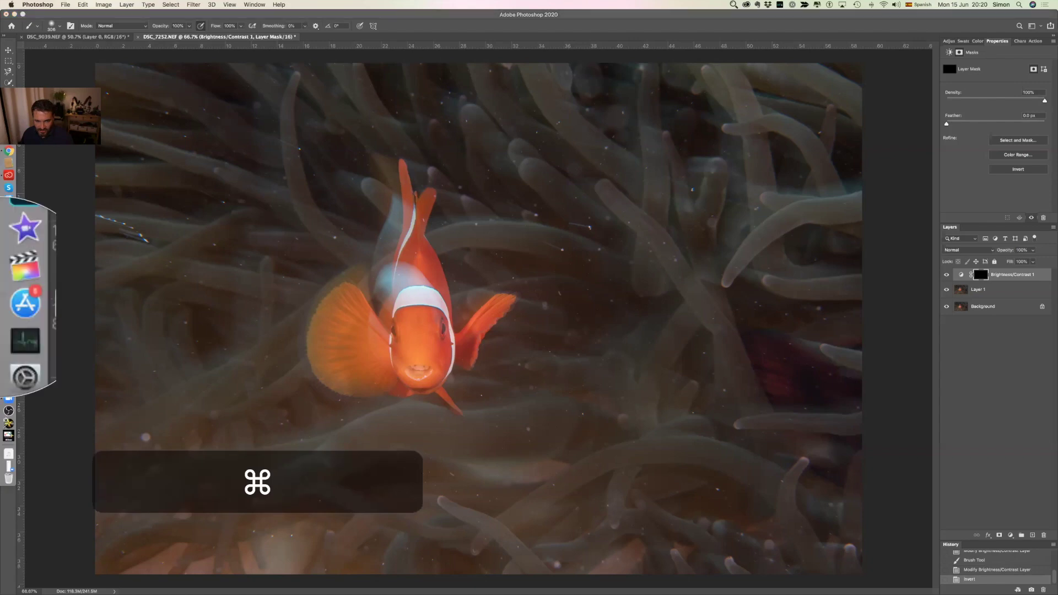
mouse_move(4, 295)
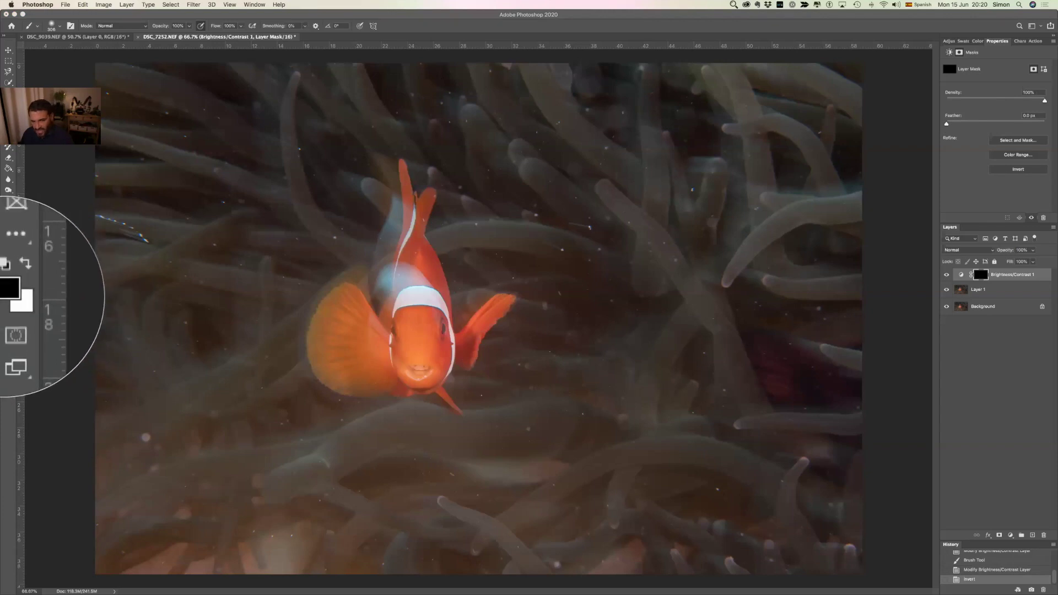
key("Escape")
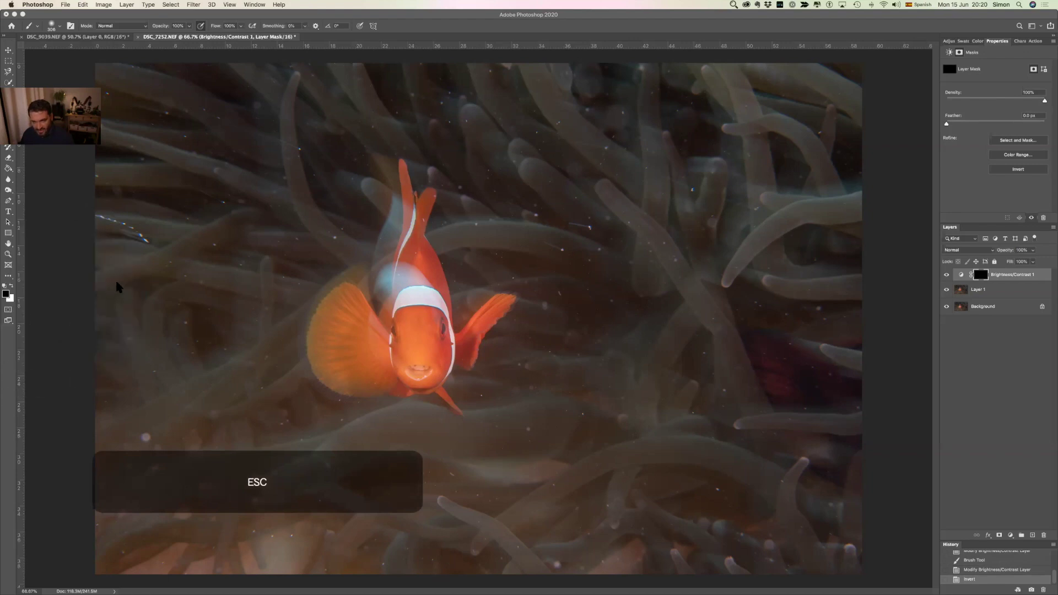
key("x")
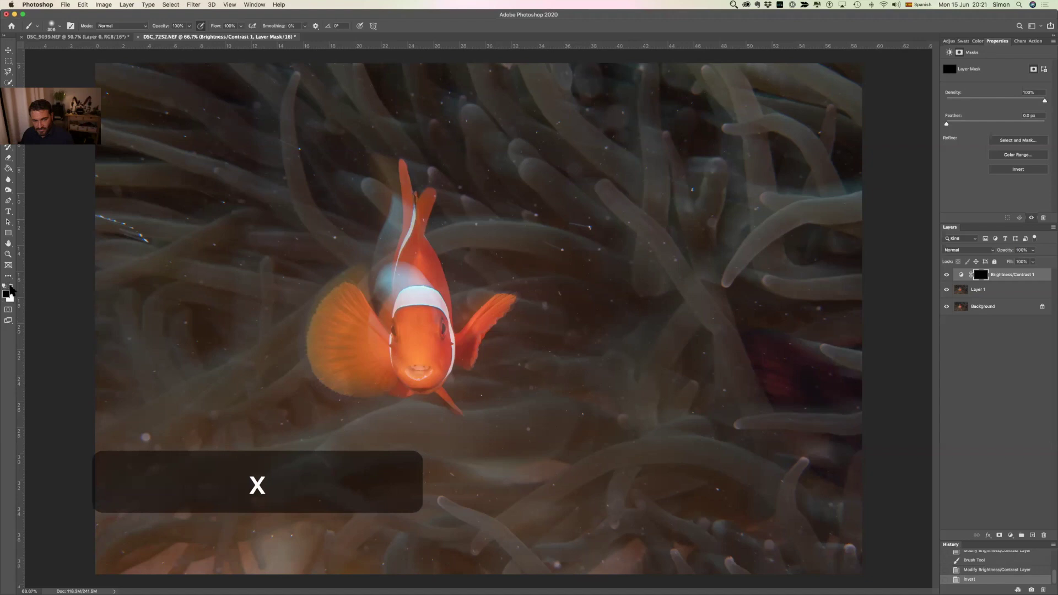
key("x")
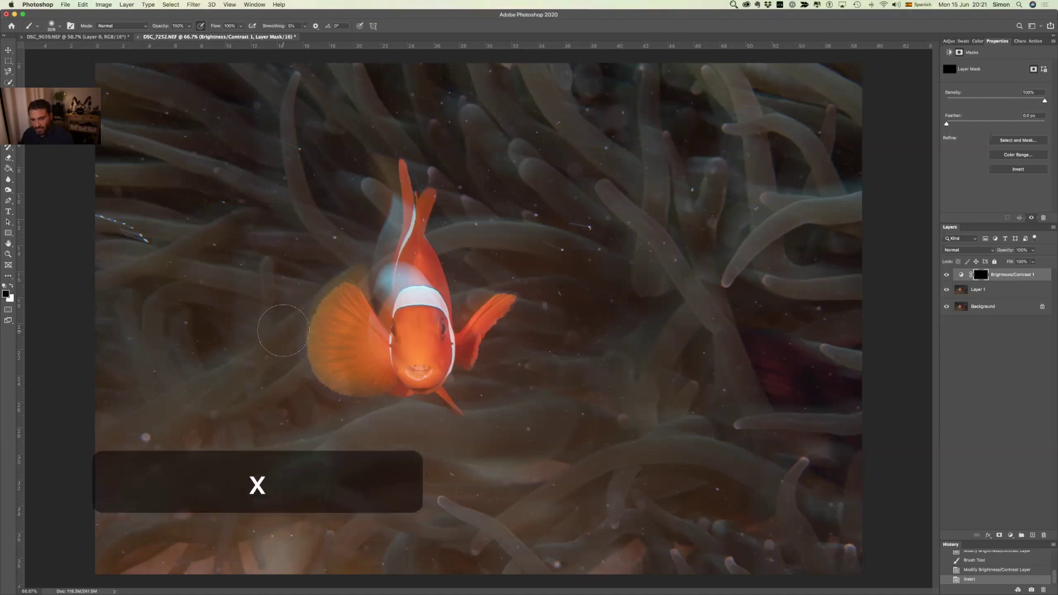
key("x")
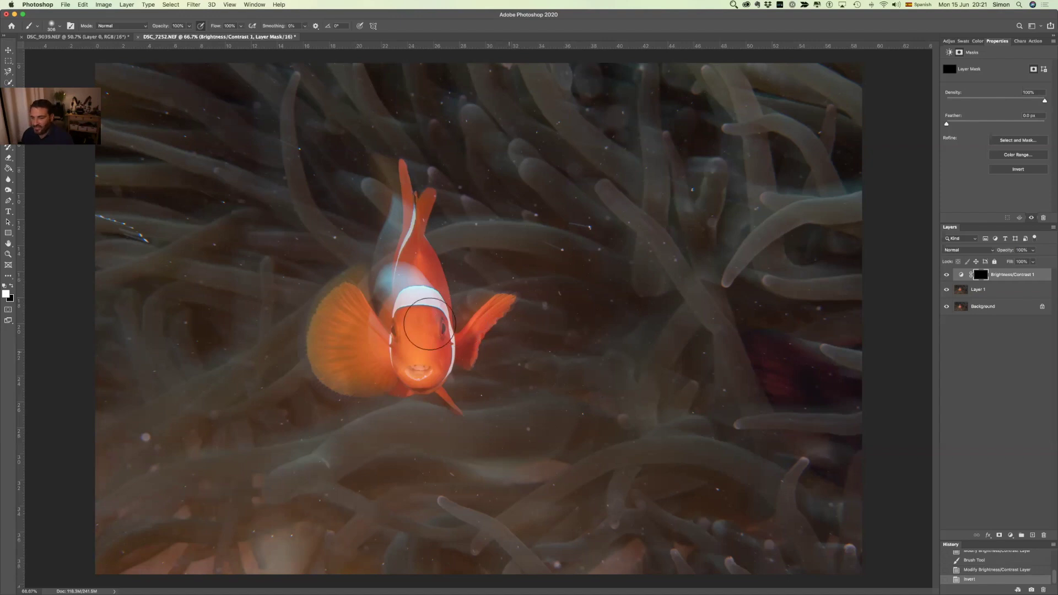
- Paint white on the Brightness/Contrast mask over the anemone background and image edges, leaving out the clownfish
mouse_move(591, 183)
left_mouse_down()
mouse_move(694, 121)
mouse_move(779, 104)
left_mouse_up()
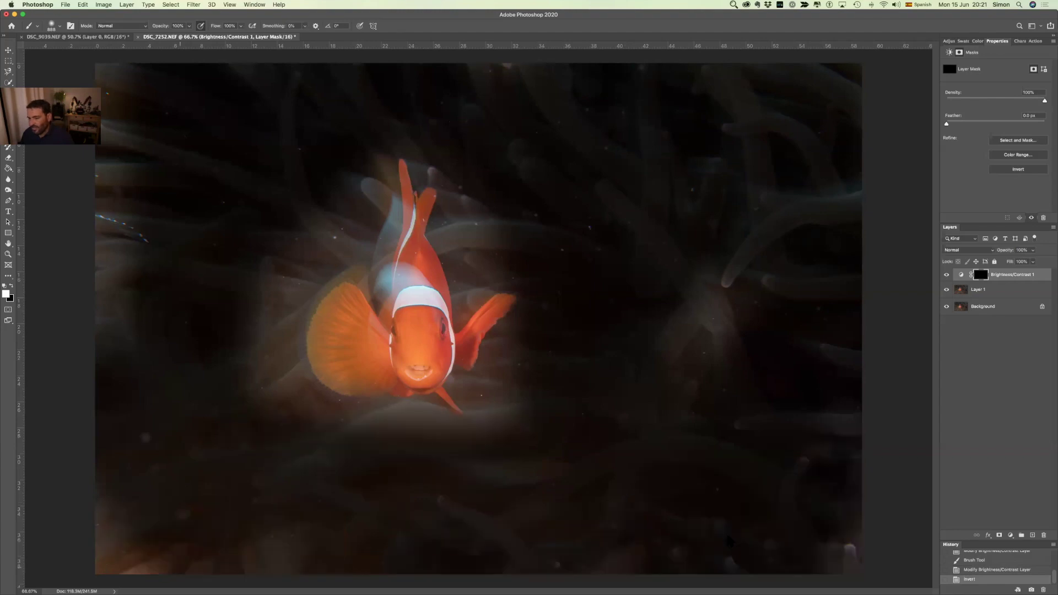
left_click(254, 536)
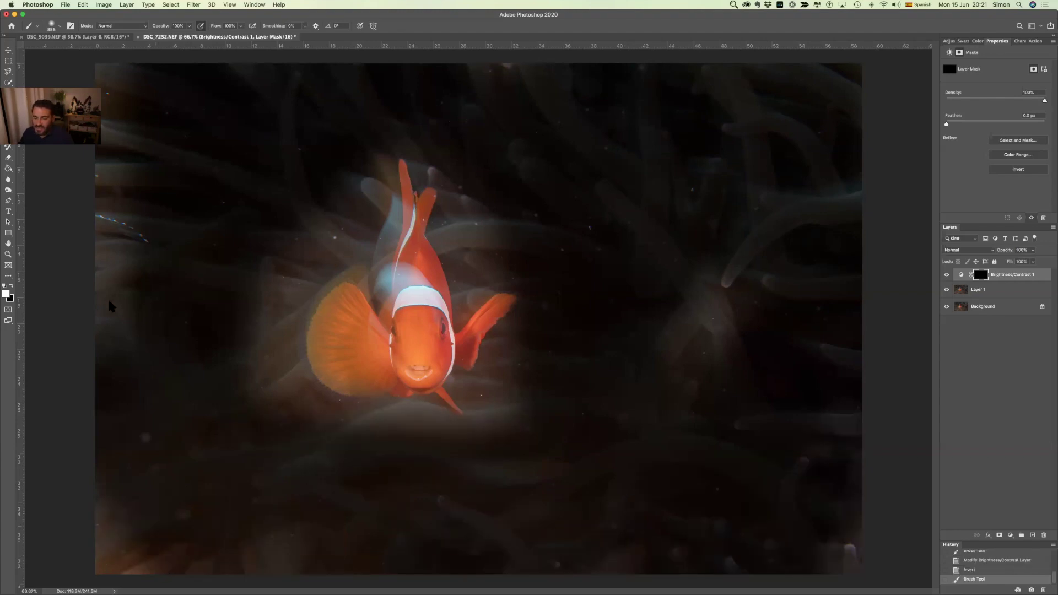
left_click(688, 279)
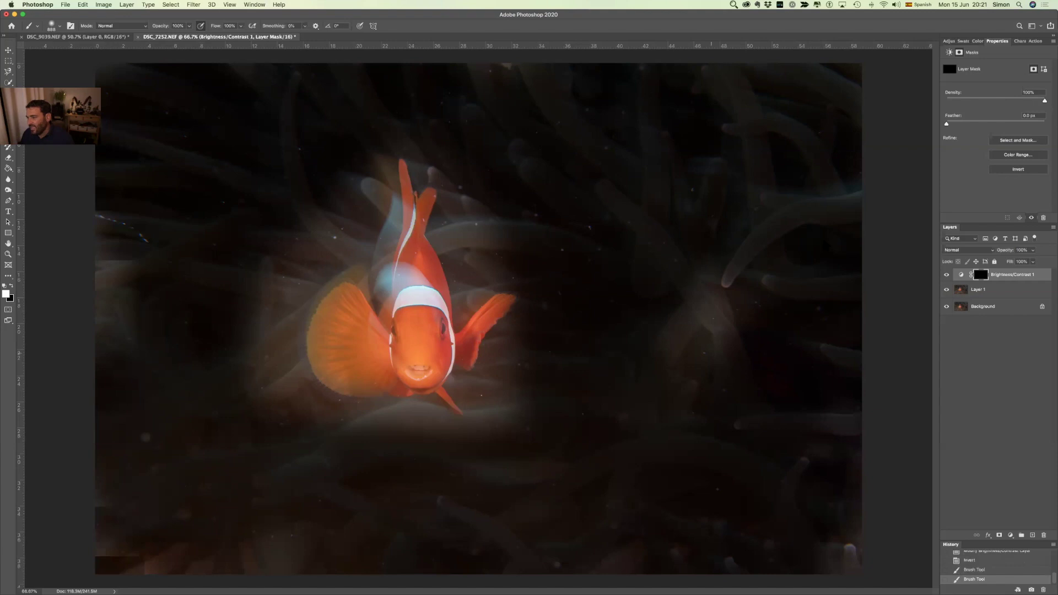
left_click_drag(689, 281, 690, 369)
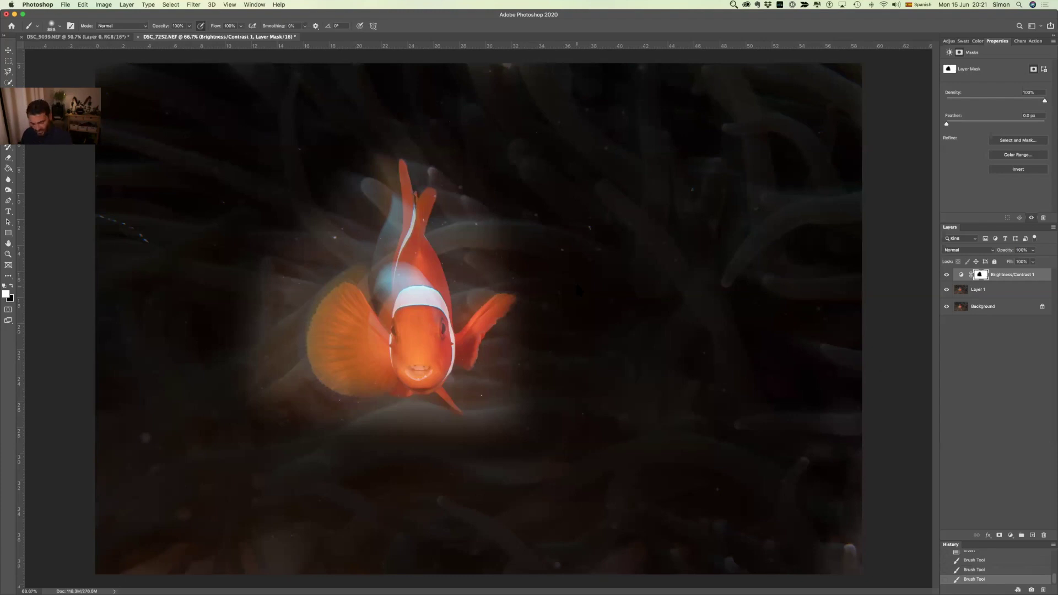
- Undo the white brush strokes on the Brightness/Contrast mask, going back to the fully black mask
key("super+z")
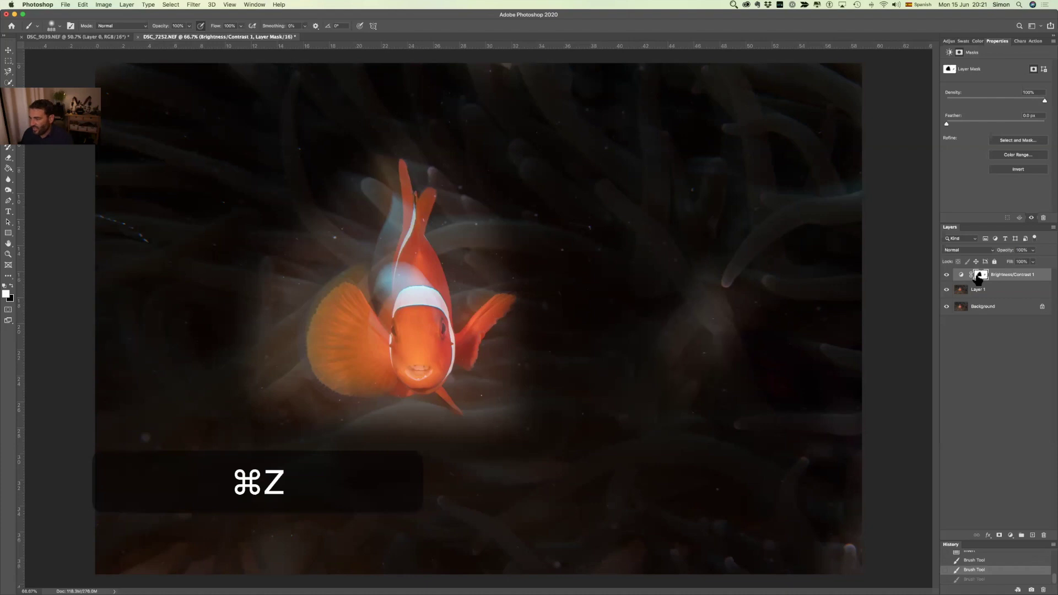
key("super+z")
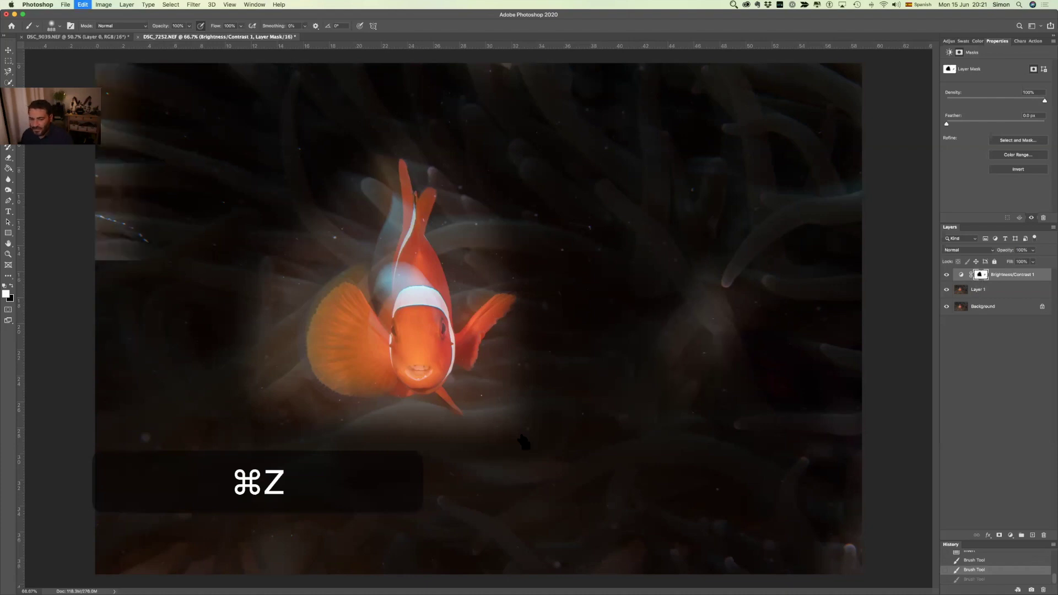
key("super+z")
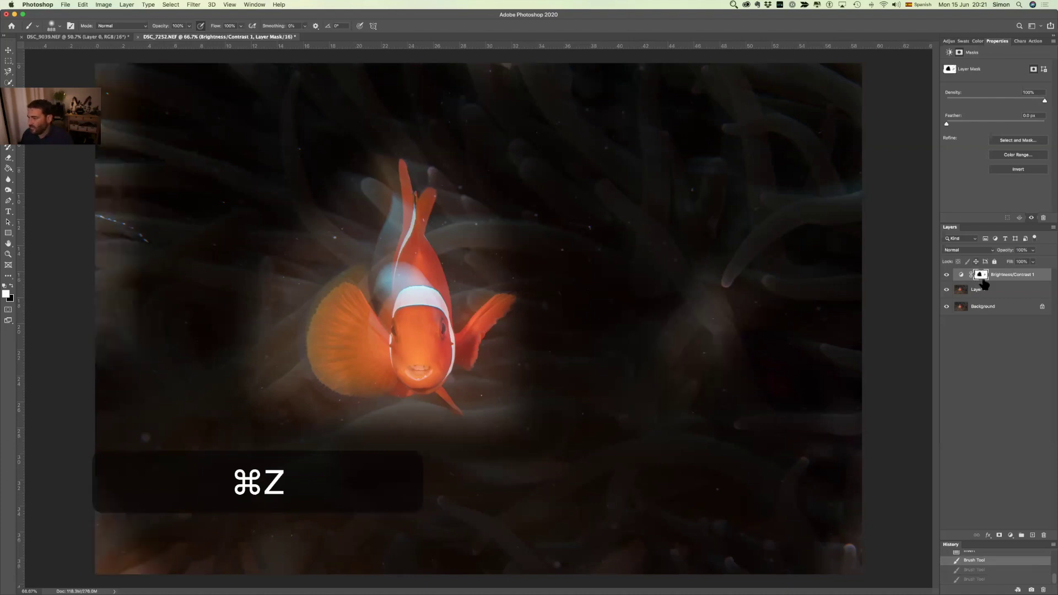
key("super+z")
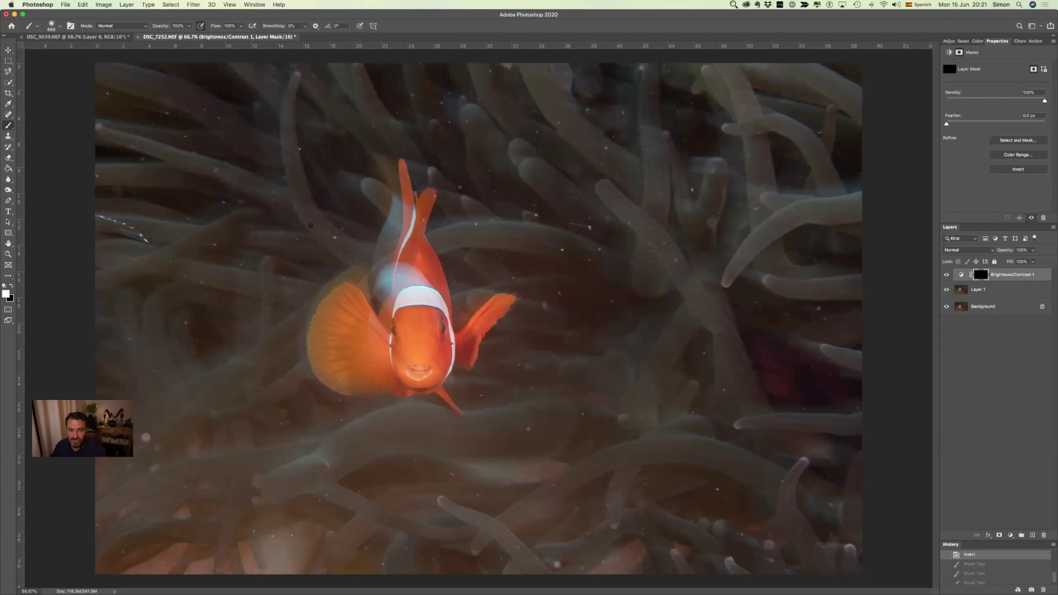
- Select the clownfish's body, both pectoral fins and the small lower fin with the Quick Selection tool
left_click(9, 79)
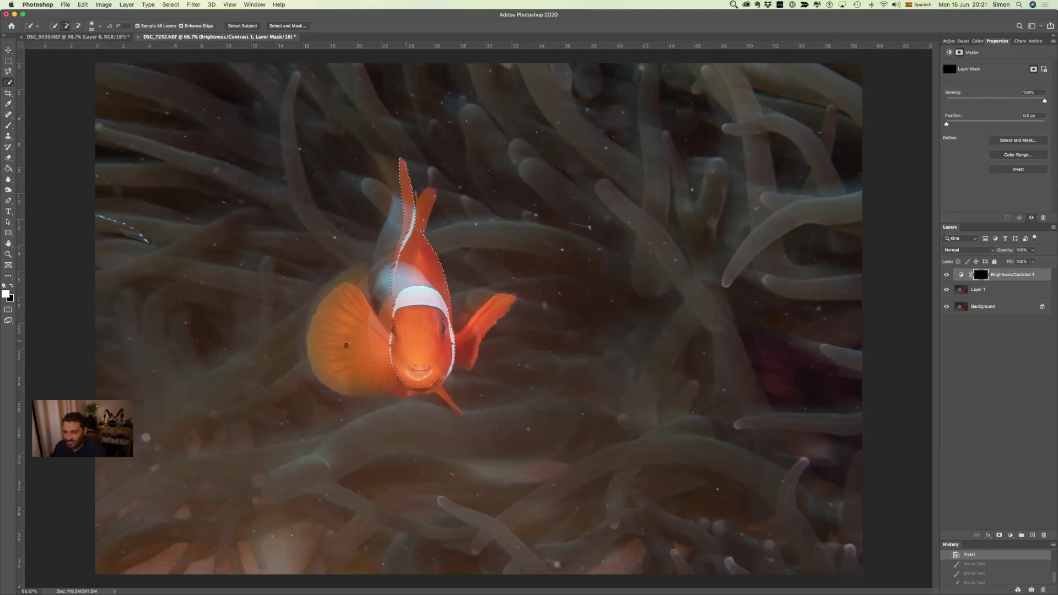
left_click(333, 309)
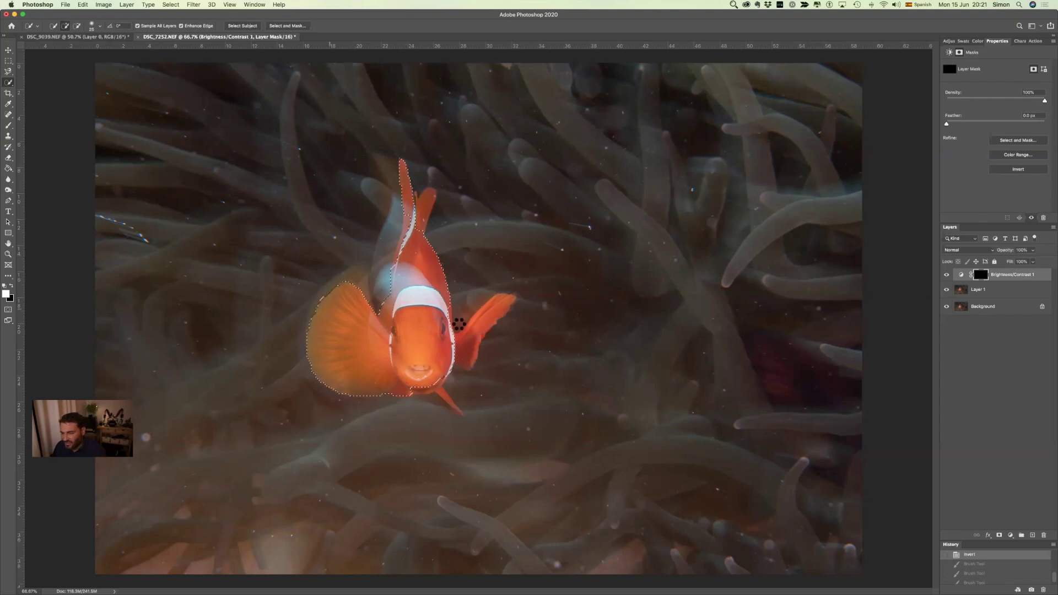
left_click(457, 342)
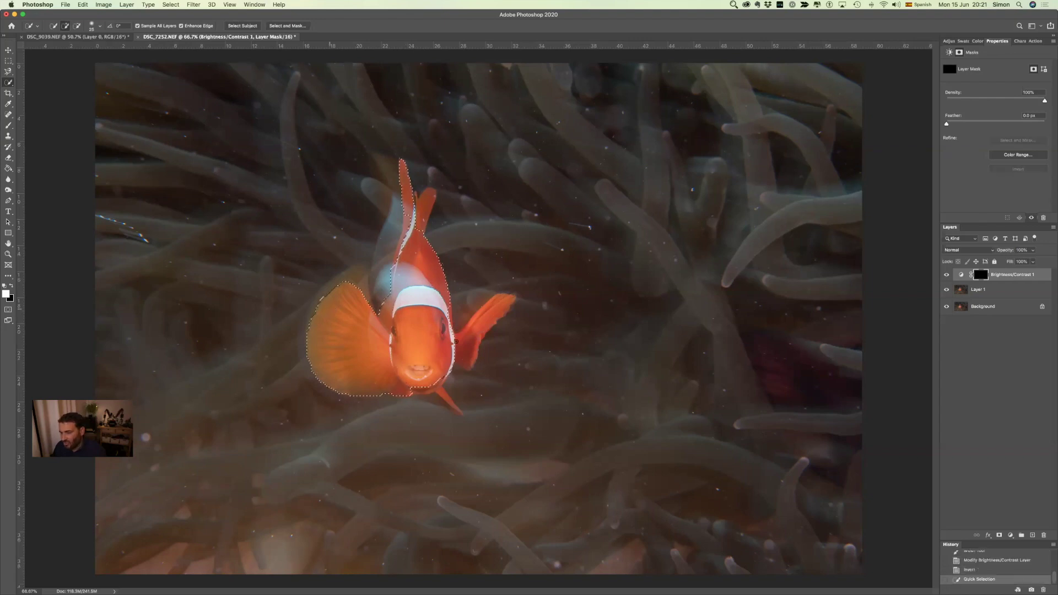
left_click(502, 302)
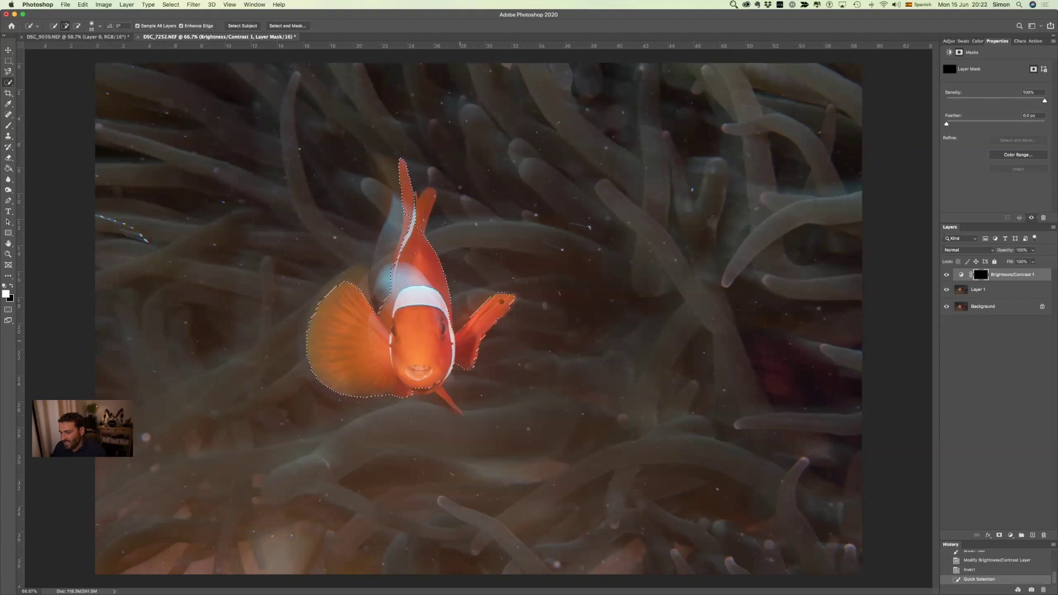
left_click(437, 392)
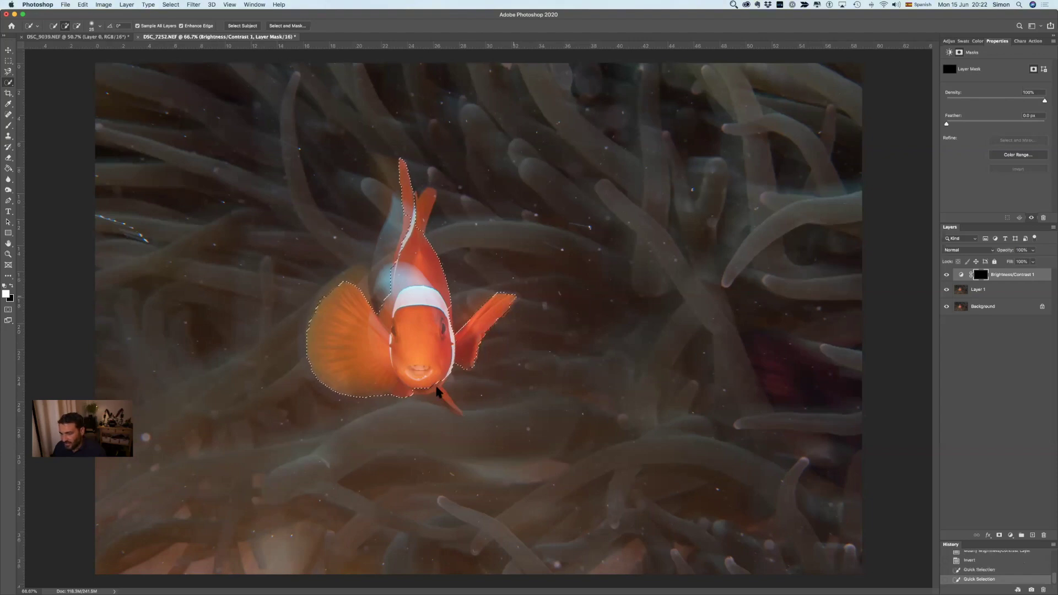
left_click(457, 413)
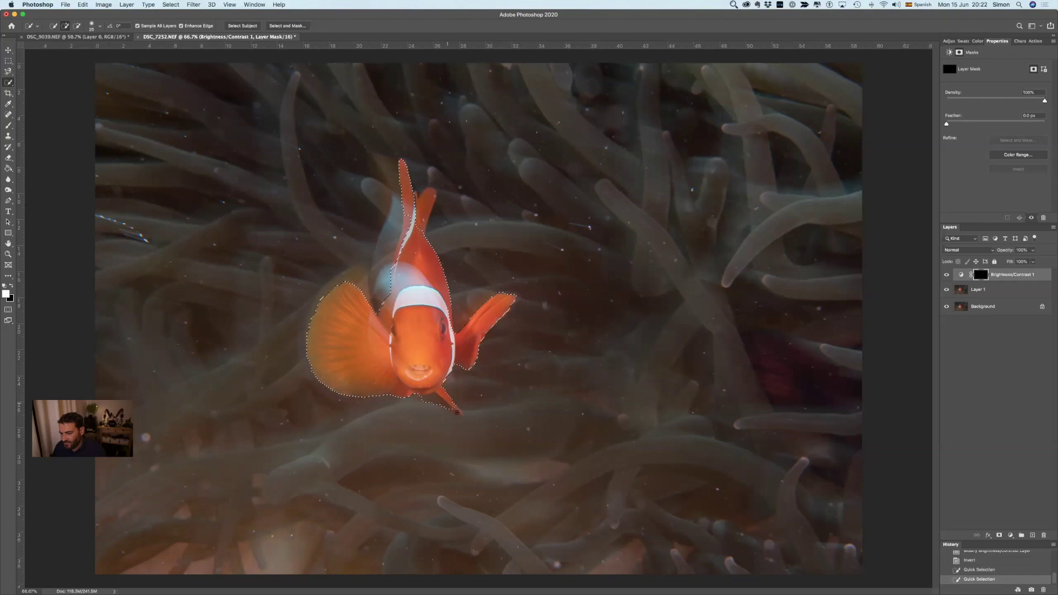
- Try to refine the selection around the large orange fin, and undo the last Quick Selection changes
left_click_drag(397, 358, 324, 285)
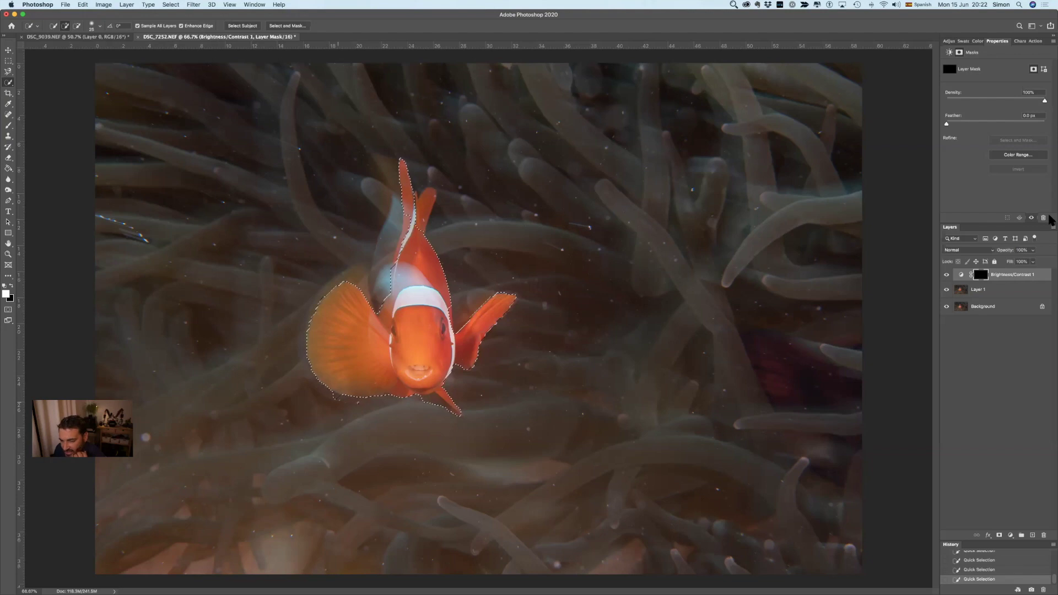
key("super+z")
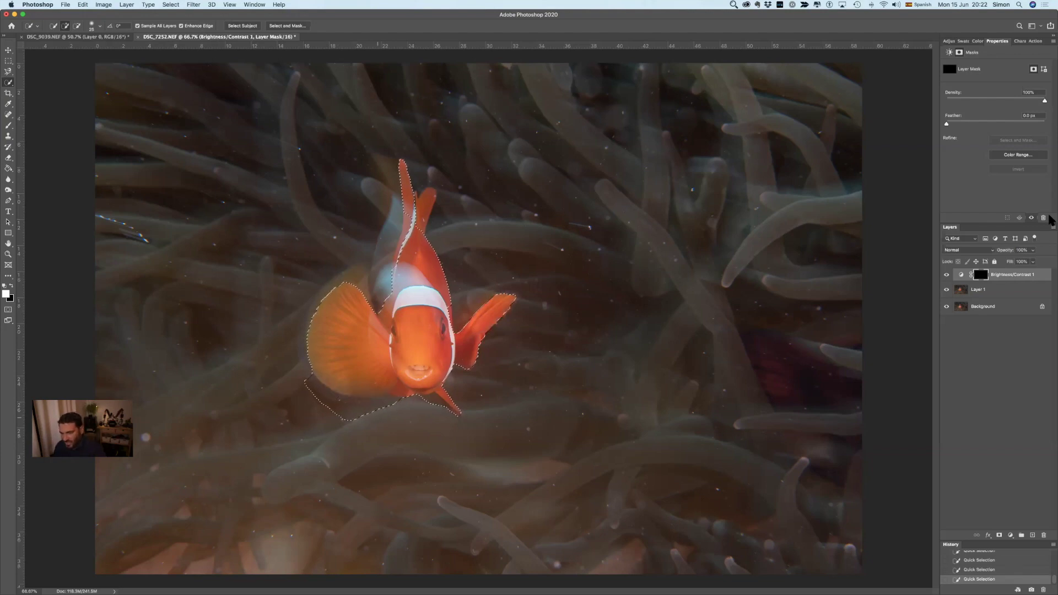
key("super+z")
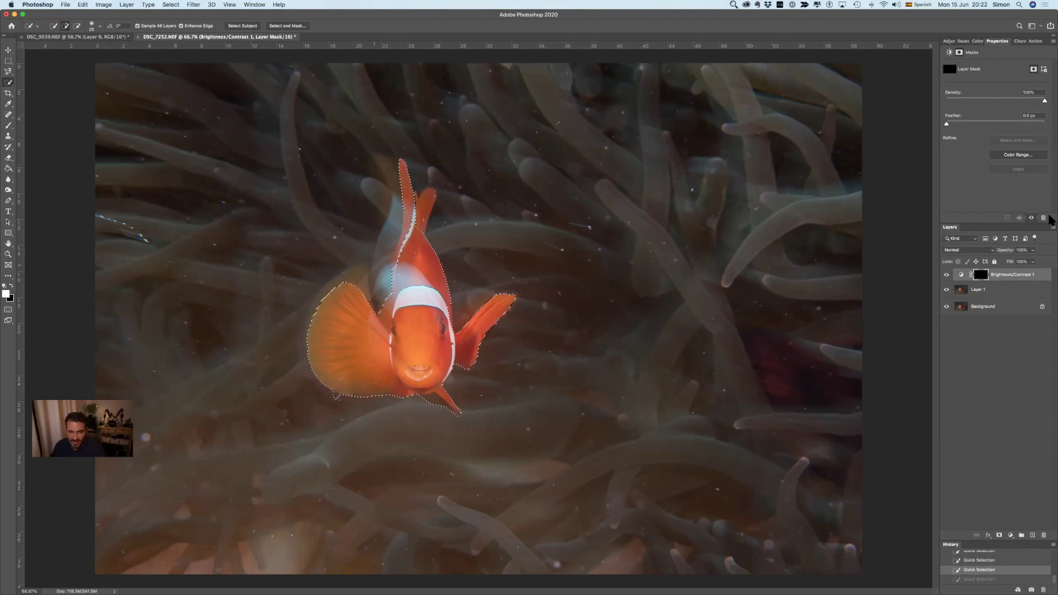
- Start a Pen path at the base of the clownfish's tail, try one long curve down its body, and delete that anchor point
key("p")
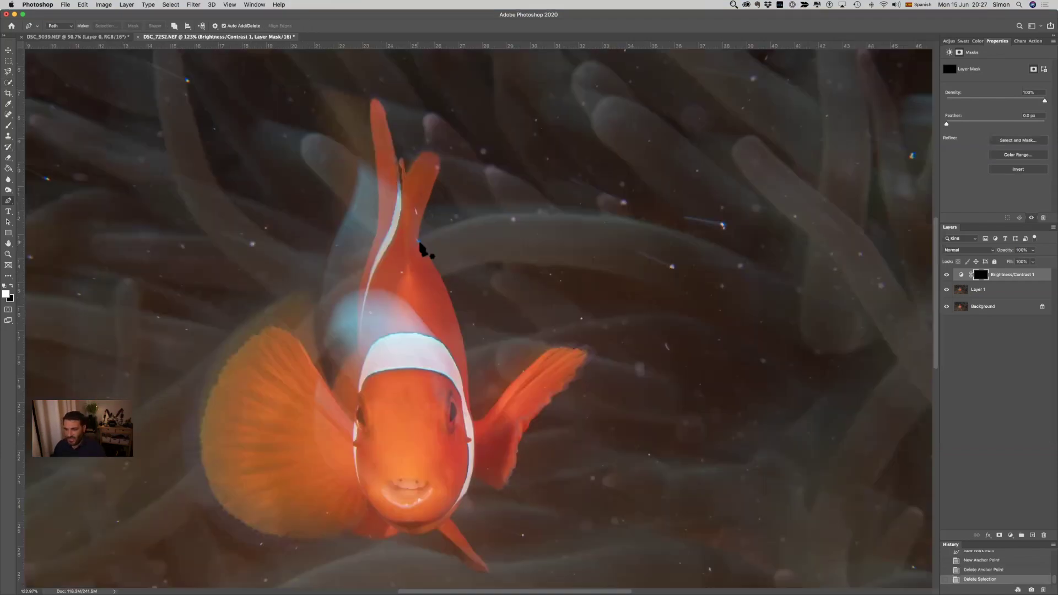
left_click(414, 233)
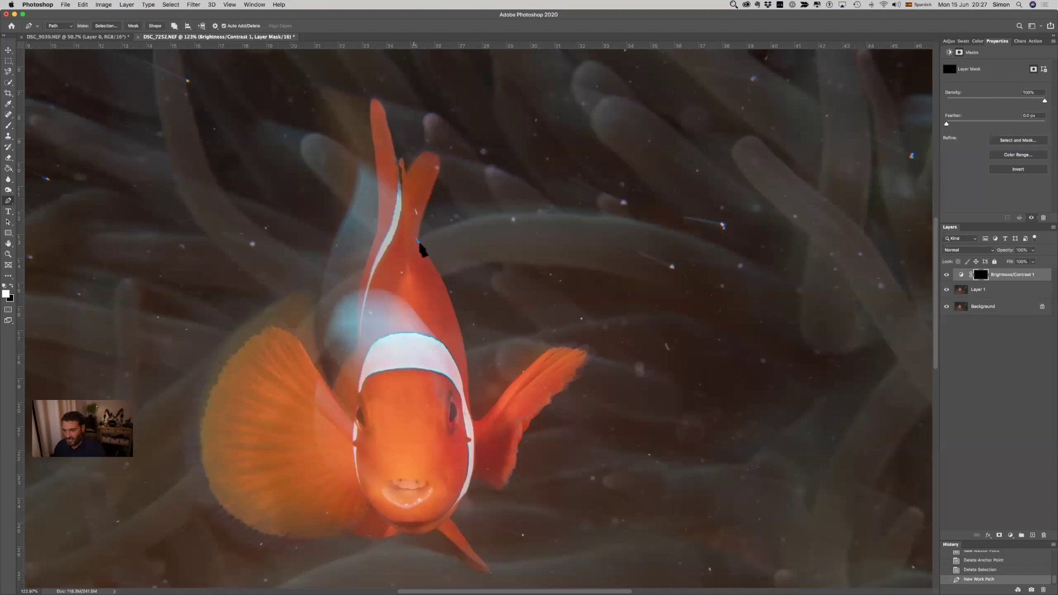
left_click(466, 358)
mouse_move(473, 388)
left_mouse_down()
mouse_move(468, 426)
mouse_move(476, 417)
mouse_move(465, 407)
mouse_move(473, 399)
mouse_move(464, 373)
mouse_move(467, 402)
left_mouse_up()
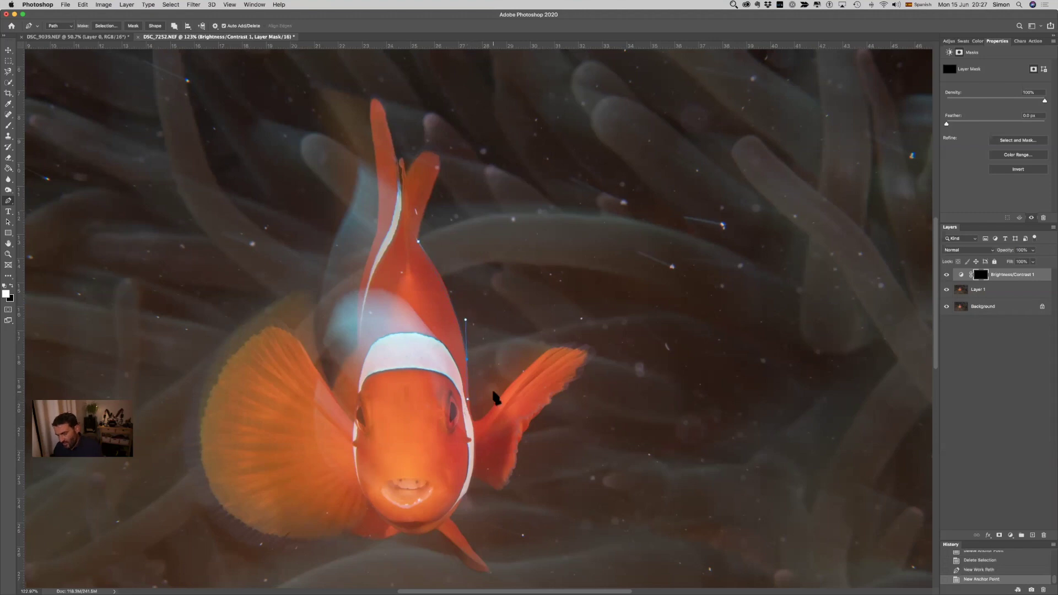
left_click(493, 393)
key("BackSpace")
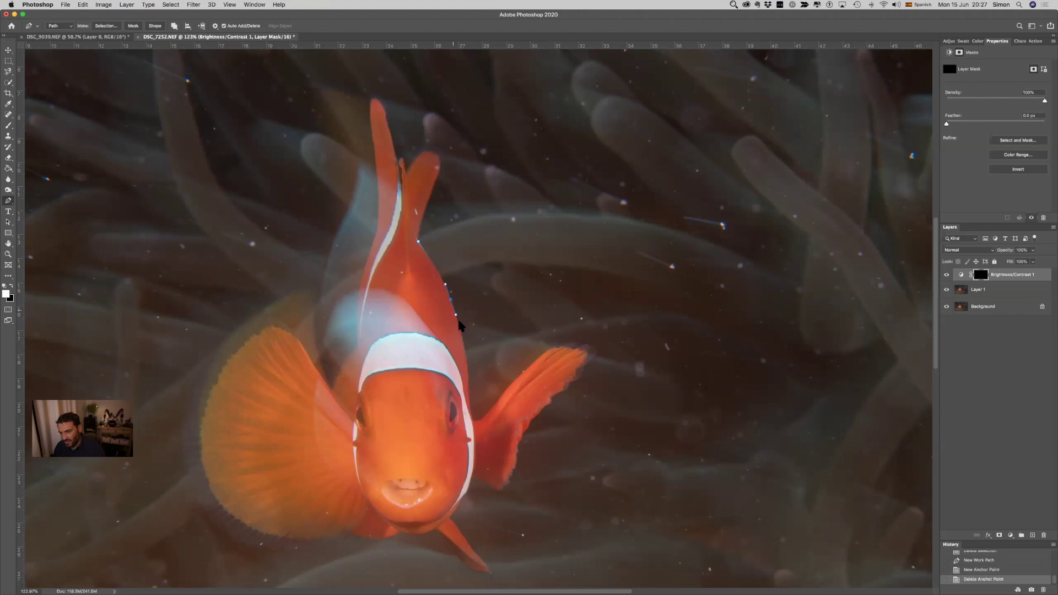
- Trace the path in short segments along the clownfish's body edge down to the base of the smaller pectoral fin
left_click(461, 326)
left_click(469, 387)
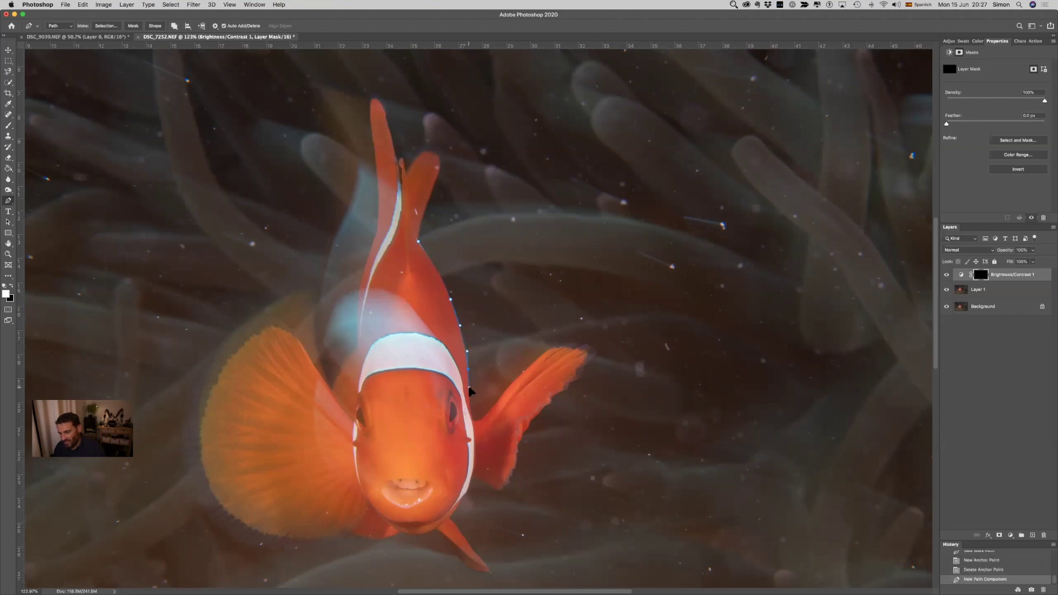
left_click(468, 411)
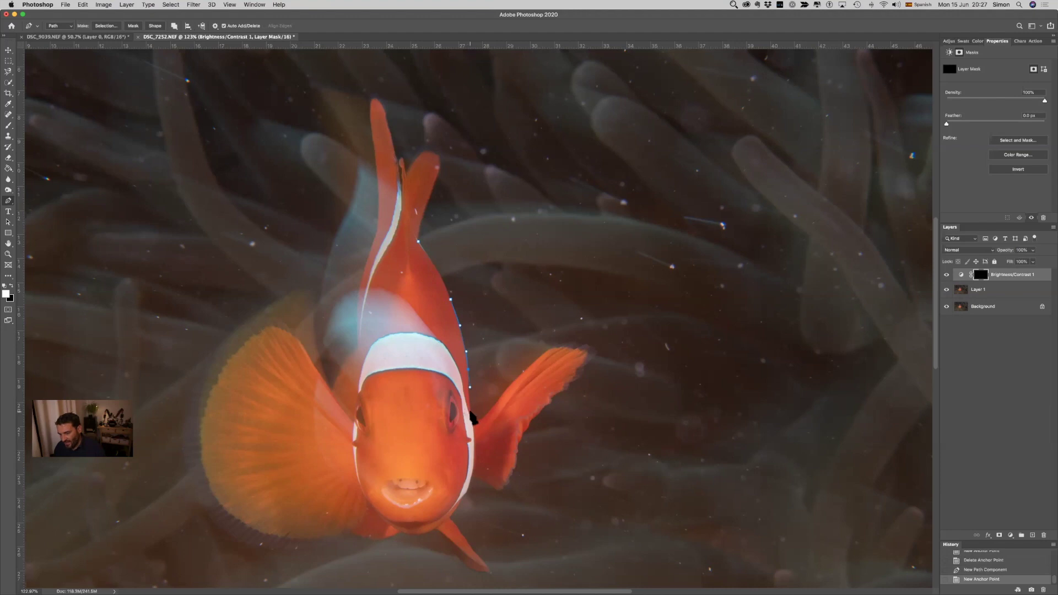
left_click(473, 424)
left_click(478, 423)
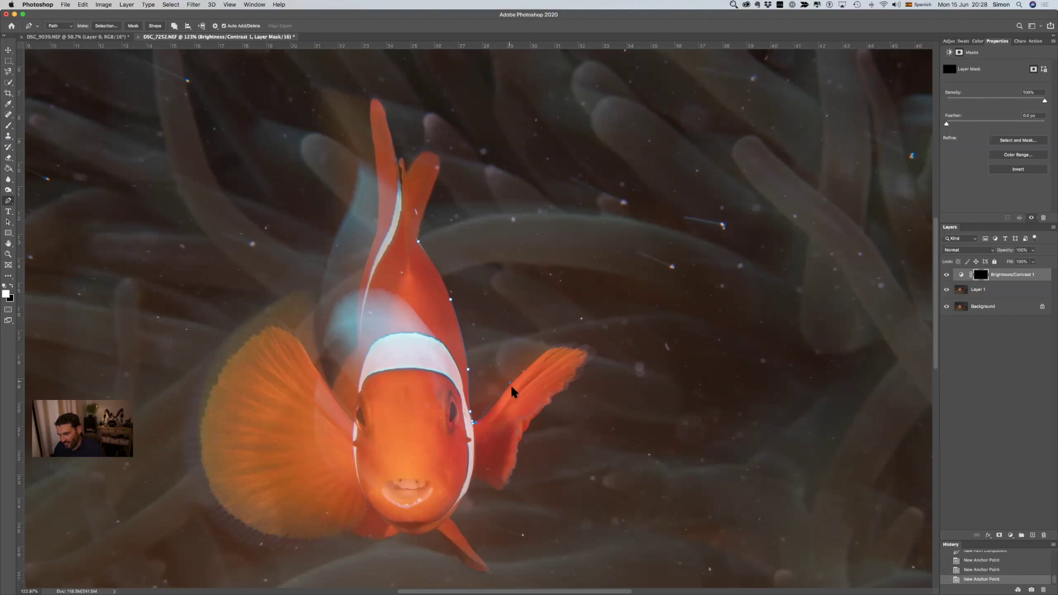
left_click_drag(512, 403, 504, 406)
left_click(507, 389)
mouse_move(514, 380)
left_mouse_down()
mouse_move(539, 359)
mouse_move(509, 370)
mouse_move(513, 378)
left_mouse_up()
key("BackSpace")
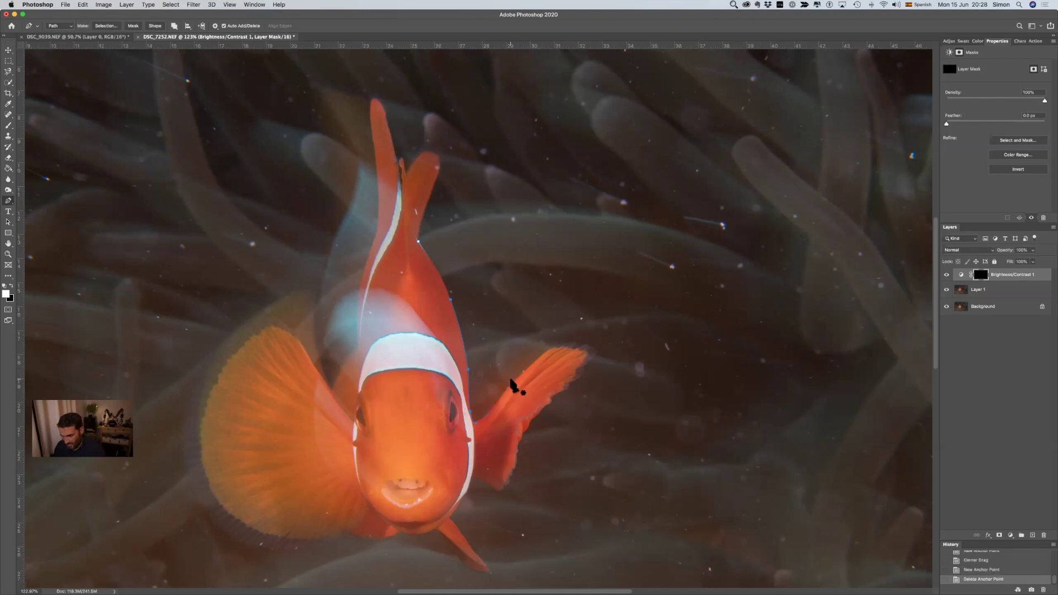
- Resume the path at the base of the smaller pectoral fin and trace the fin's upper edge out to its tip
left_click(477, 424)
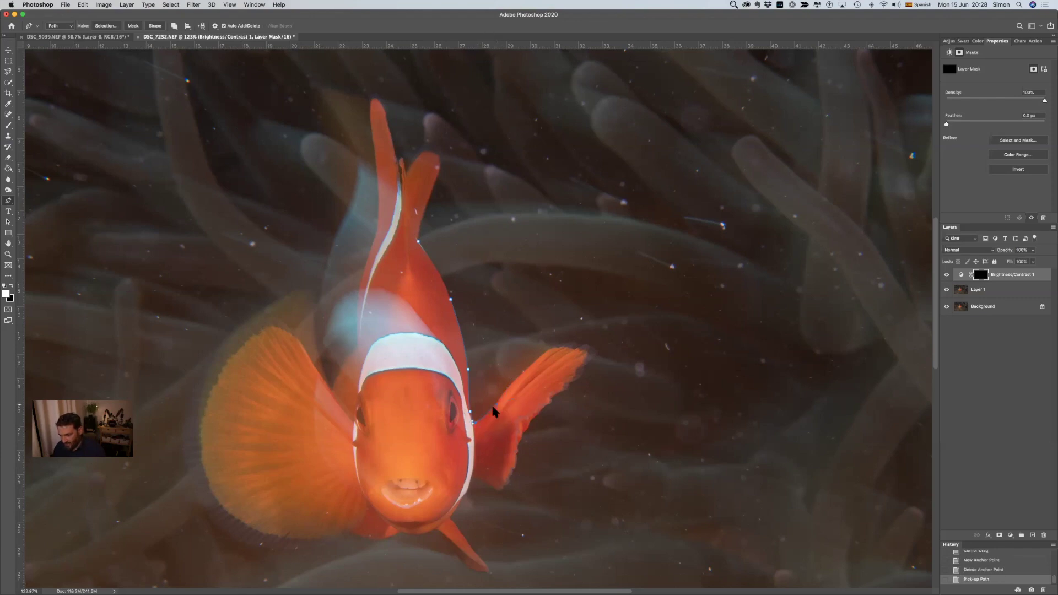
left_click_drag(492, 411, 499, 408)
left_click(498, 401)
left_click(545, 349)
left_click(560, 343)
left_click(584, 344)
left_click(595, 347)
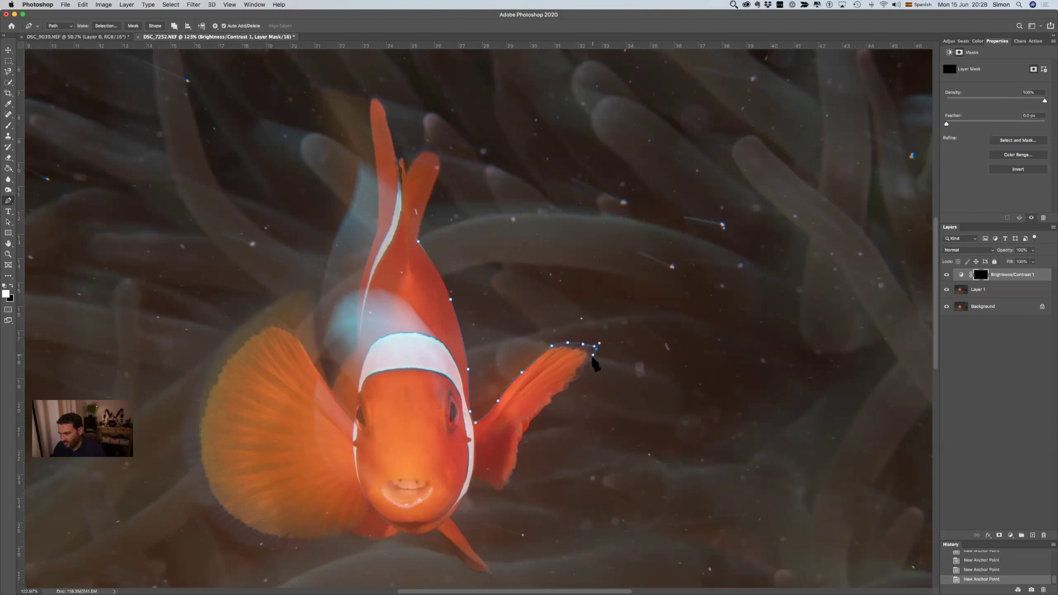
- Trace the path back from the tip along the smaller pectoral fin's outer edge to its lowest corner
left_click(565, 387)
left_click(552, 400)
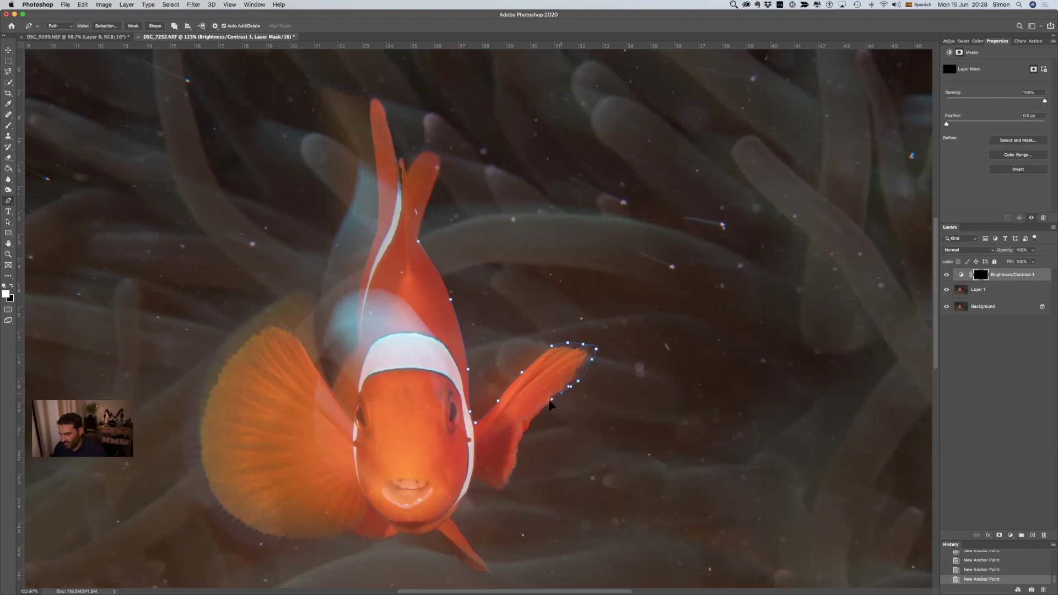
left_click(524, 433)
left_click(520, 450)
left_click(511, 476)
left_click(495, 491)
- Run the path across the clownfish's face and up the inner edge of the large pectoral fin to the blurred body
left_click(394, 465)
left_click(327, 425)
left_click(304, 363)
left_click(296, 329)
left_click(320, 301)
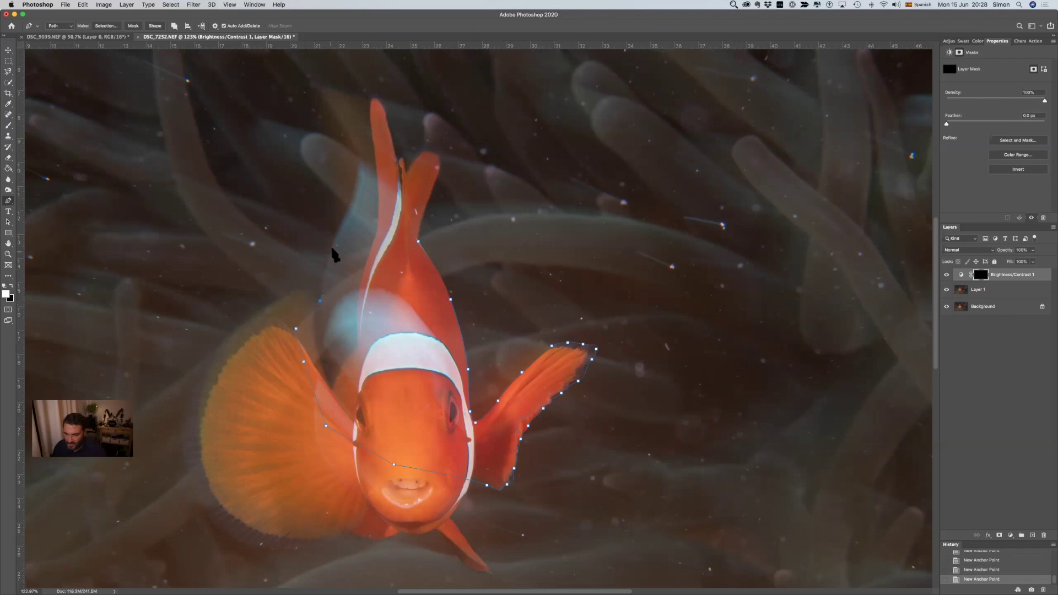
- Continue the path up the blurred edge of the body to the tip of the pale, translucent tail area
left_click_drag(333, 250, 336, 241)
left_click(340, 230)
left_click_drag(352, 199, 357, 180)
left_click_drag(379, 177, 381, 182, "alt")
- Outline the tall orange tail lobe with short path segments, going over its tip and down its inner side
left_click(378, 175)
left_click(370, 133)
left_click(369, 110)
left_click(373, 98)
left_click(381, 100)
left_click(393, 143)
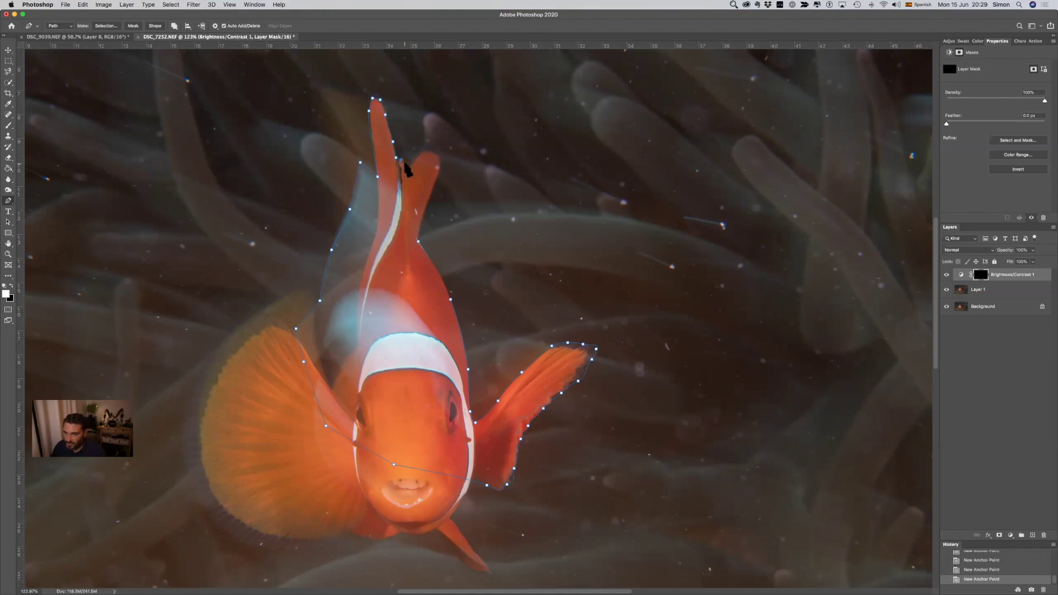
- Trace the path around the shorter tail lobe and close it at the starting anchor point at the tail's base
left_click(405, 164)
left_click(420, 151)
left_click(437, 176)
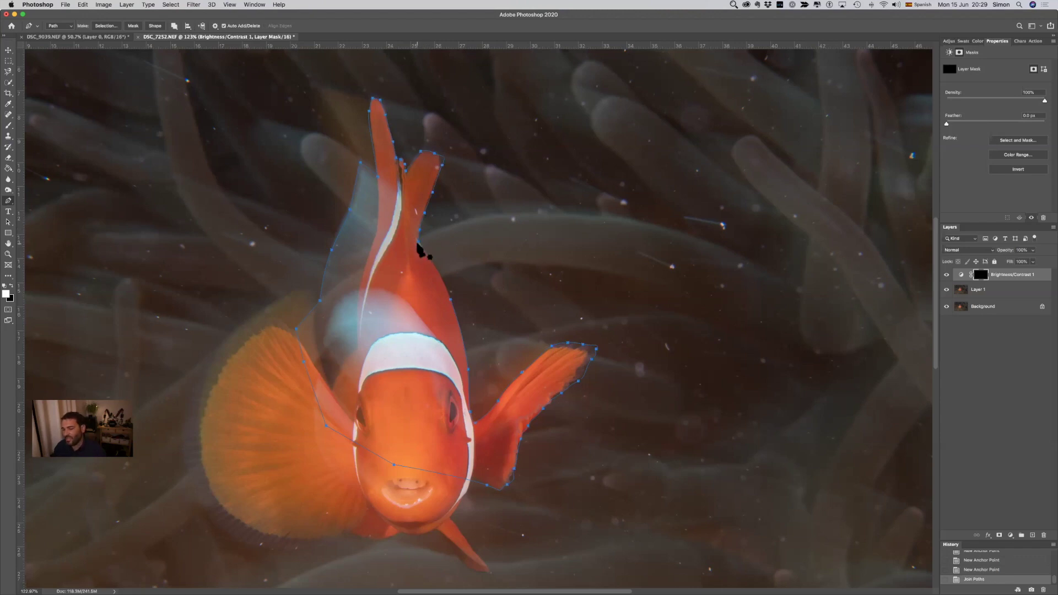
left_click(451, 301)
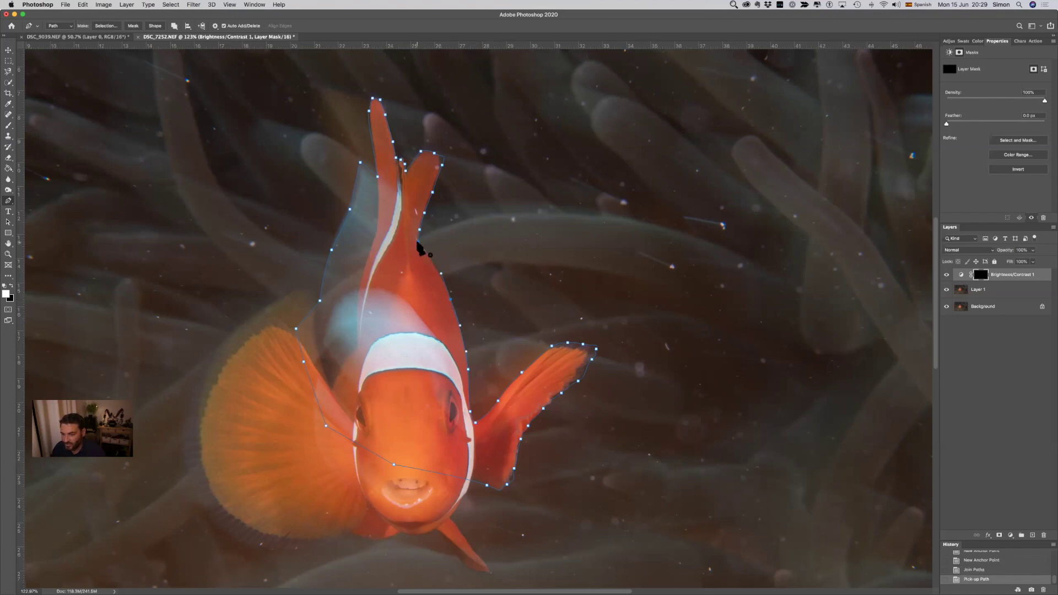
left_click(419, 243)
- Convert the closed path into a new anti-aliased selection
right_click(331, 252)
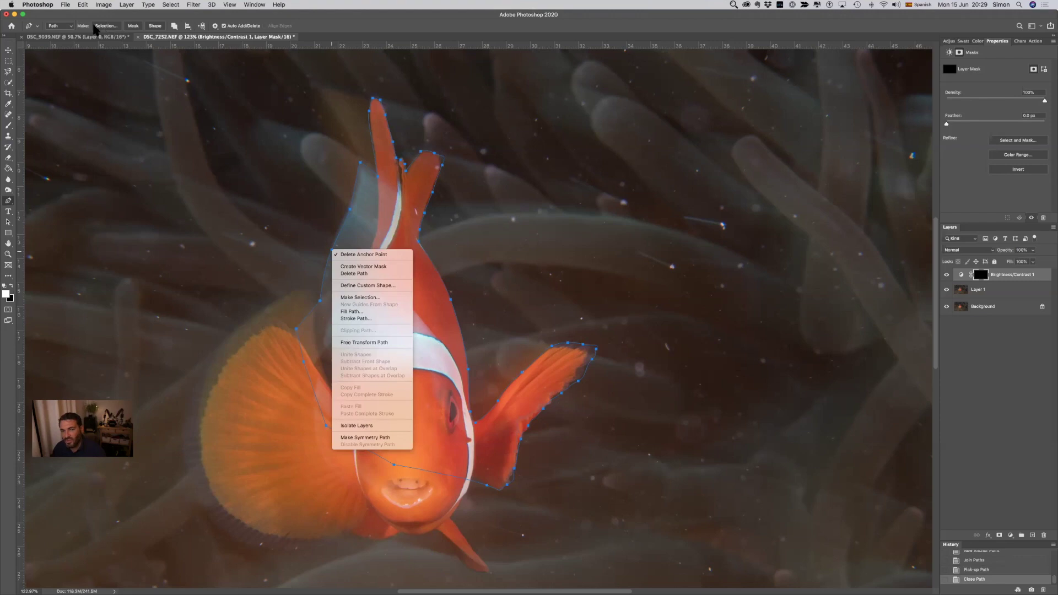
left_click(360, 299)
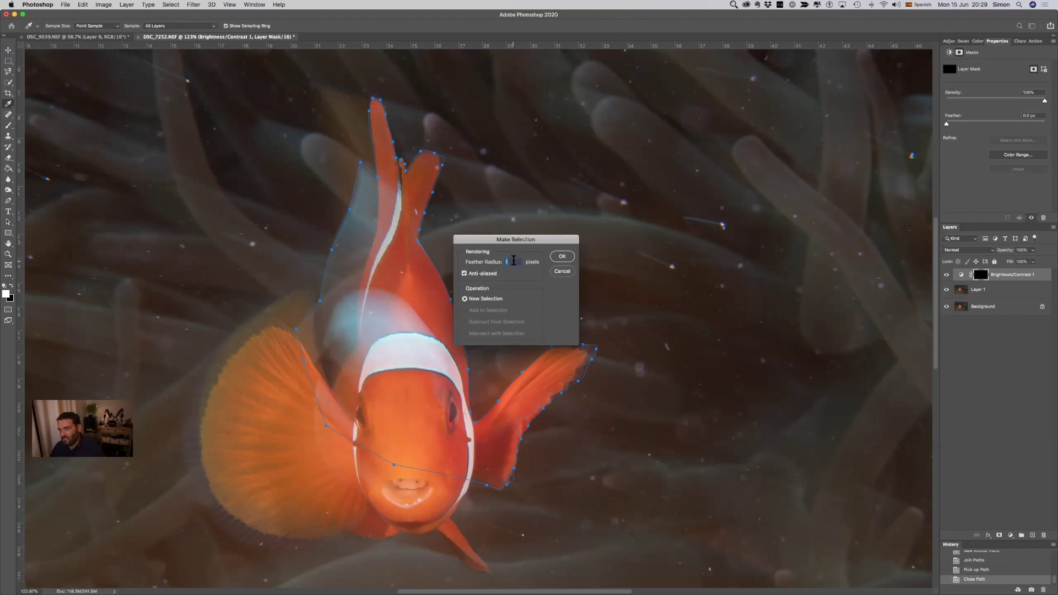
left_click(563, 258)
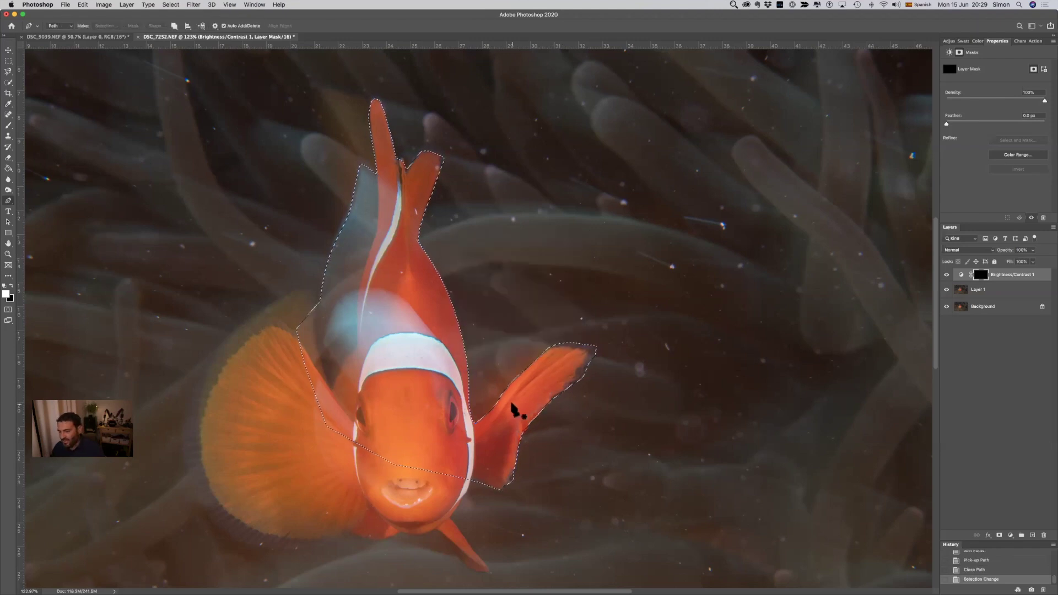
- Save the selection as a new channel named 1
left_click(171, 6)
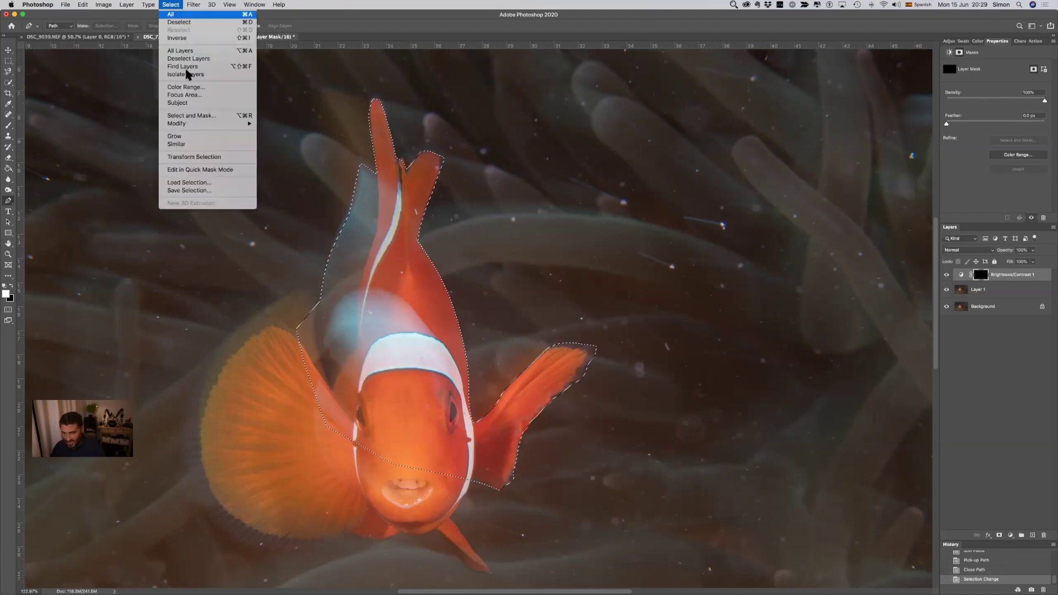
left_click(187, 191)
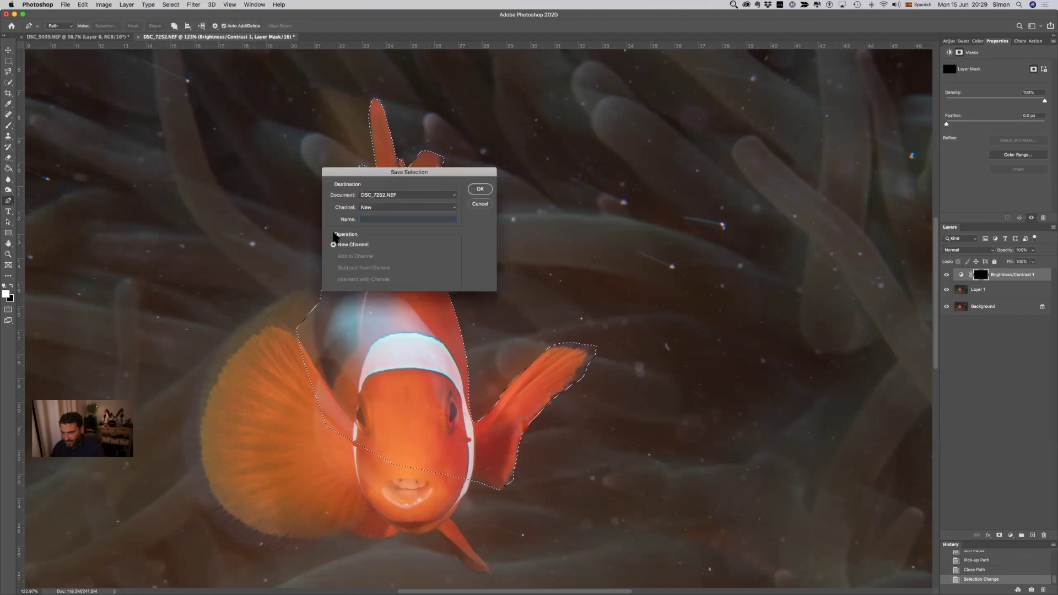
type("1")
key("Return")
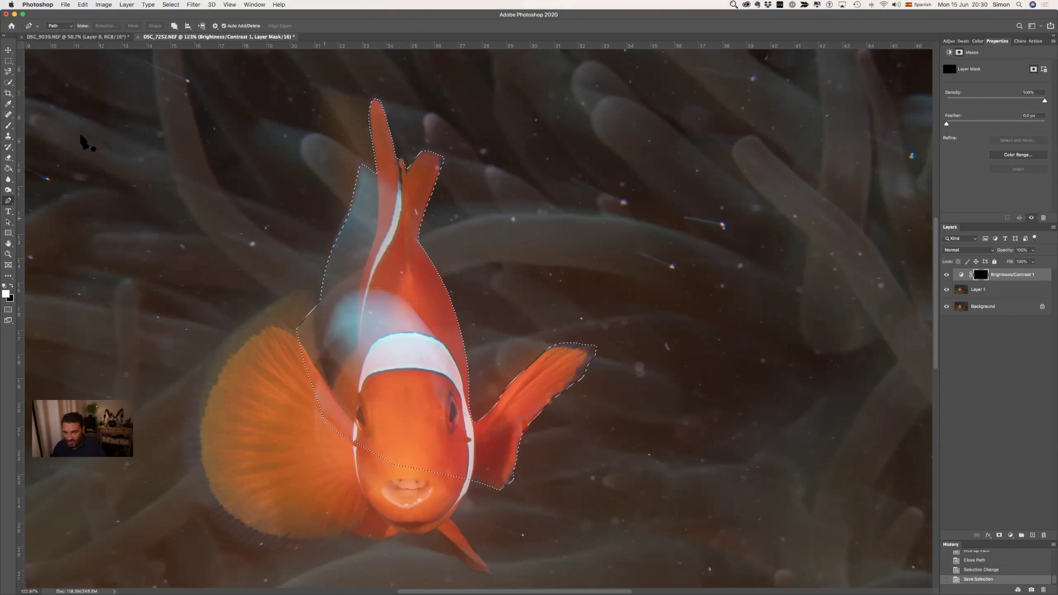
- Add the large pectoral fin, lower face and small lower fin with Quick Selection, then subtract the excess background beside the lower fin
left_click(8, 82)
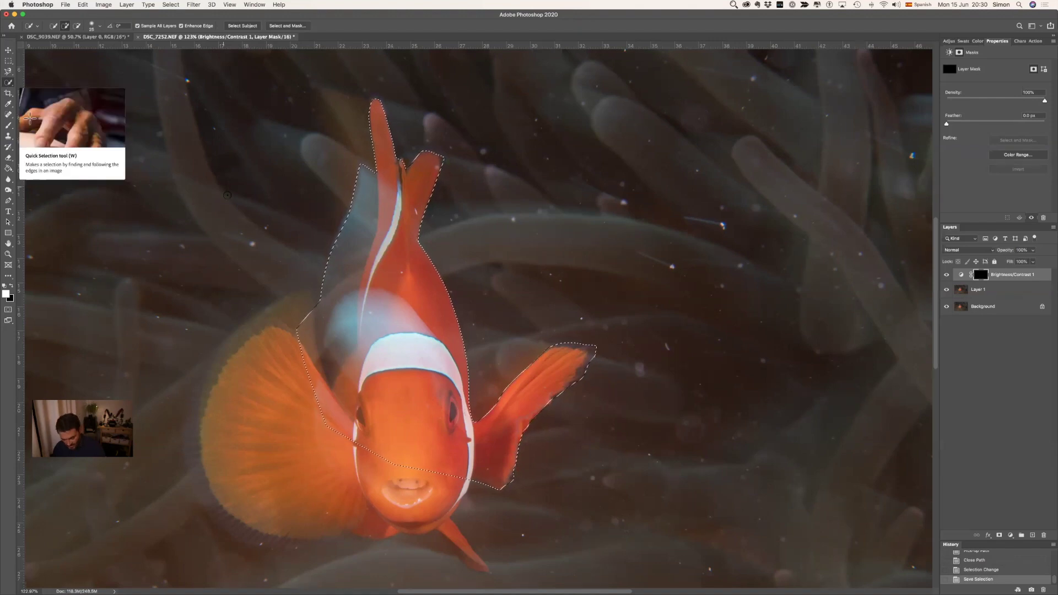
key("super+9")
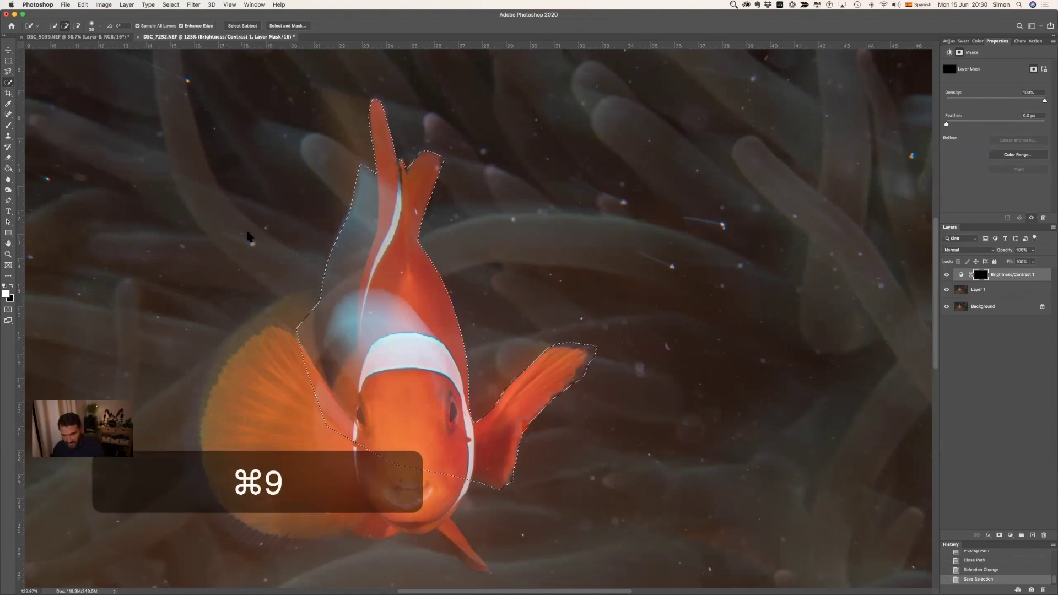
key("w")
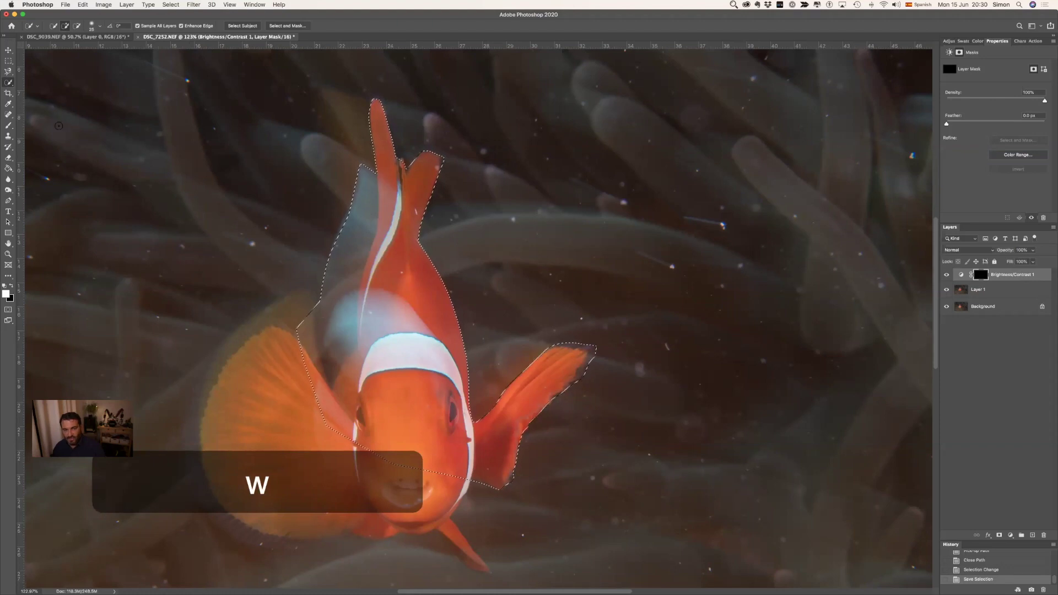
left_click_drag(129, 273, 170, 285)
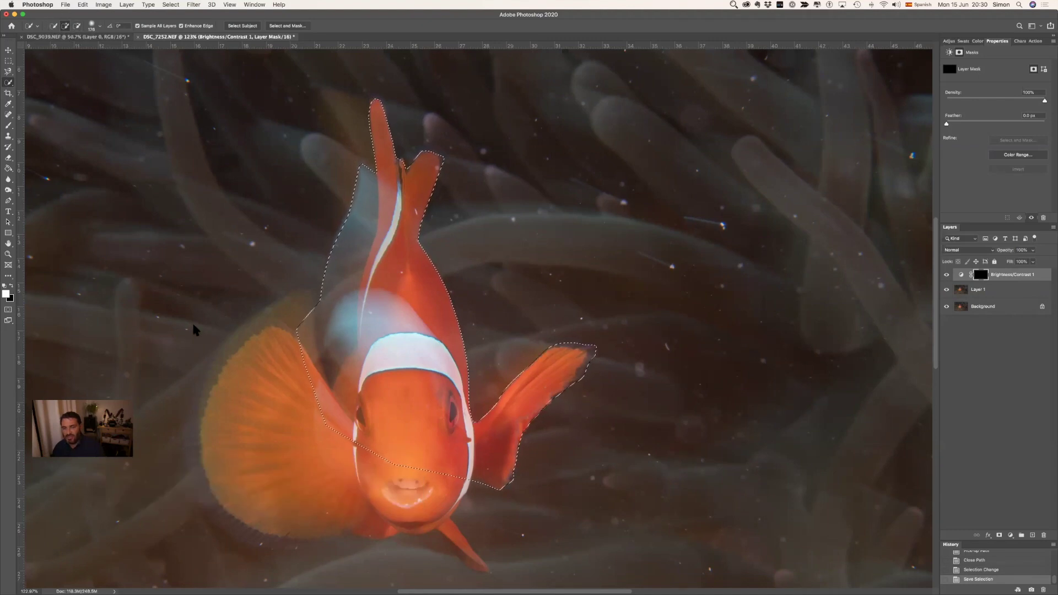
left_click_drag(253, 372, 246, 428)
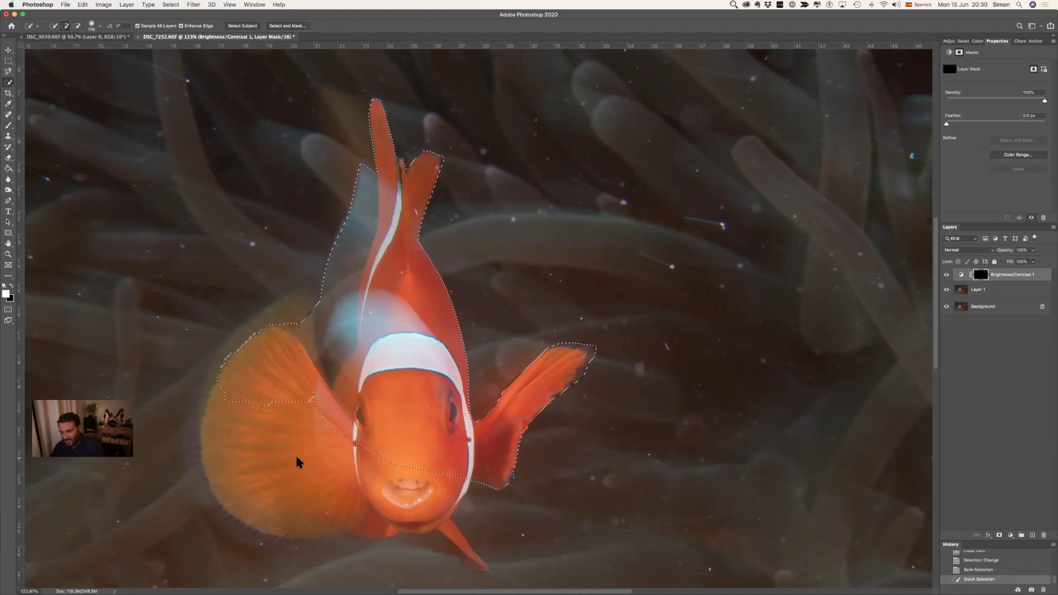
mouse_move(305, 456)
left_mouse_down()
mouse_move(424, 494)
mouse_move(443, 489)
mouse_move(426, 493)
mouse_move(462, 532)
mouse_move(440, 532)
mouse_move(480, 567)
left_mouse_up()
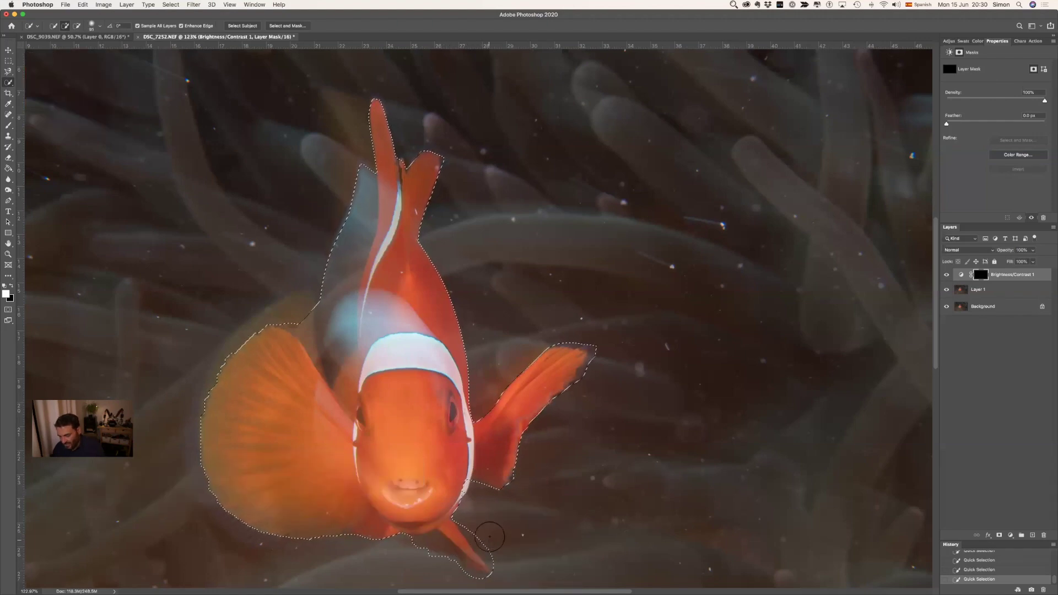
key("alt")
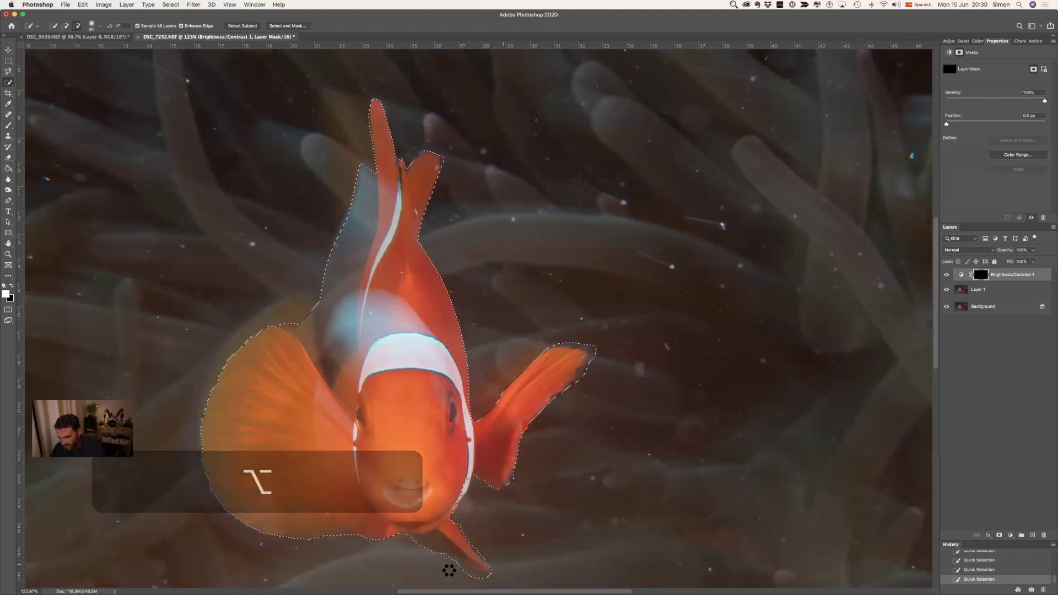
left_click_drag(460, 578, 416, 551)
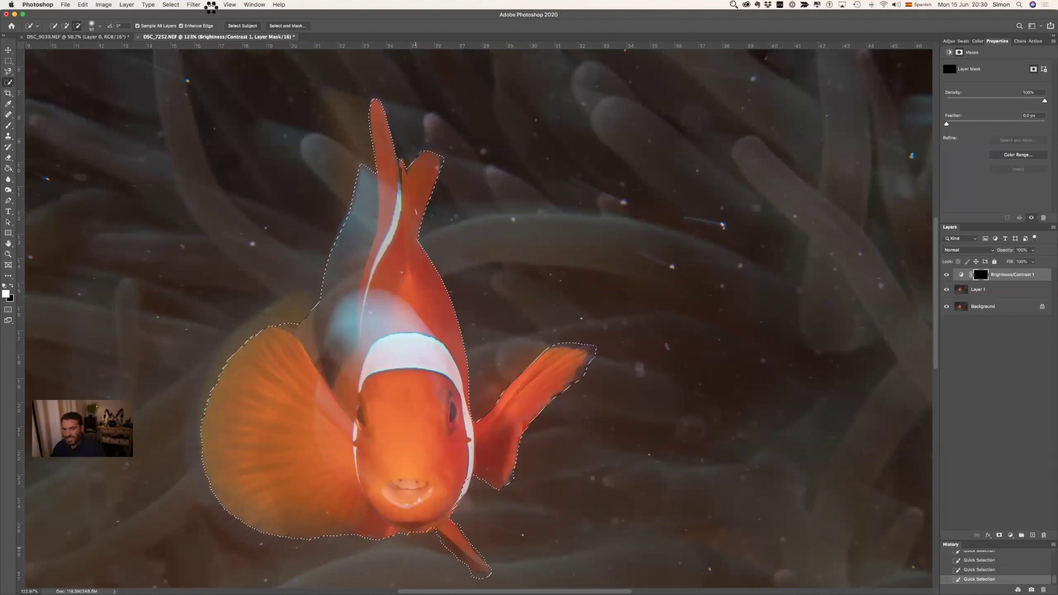
- Save the completed fish selection as a new channel named 2
left_click(170, 5)
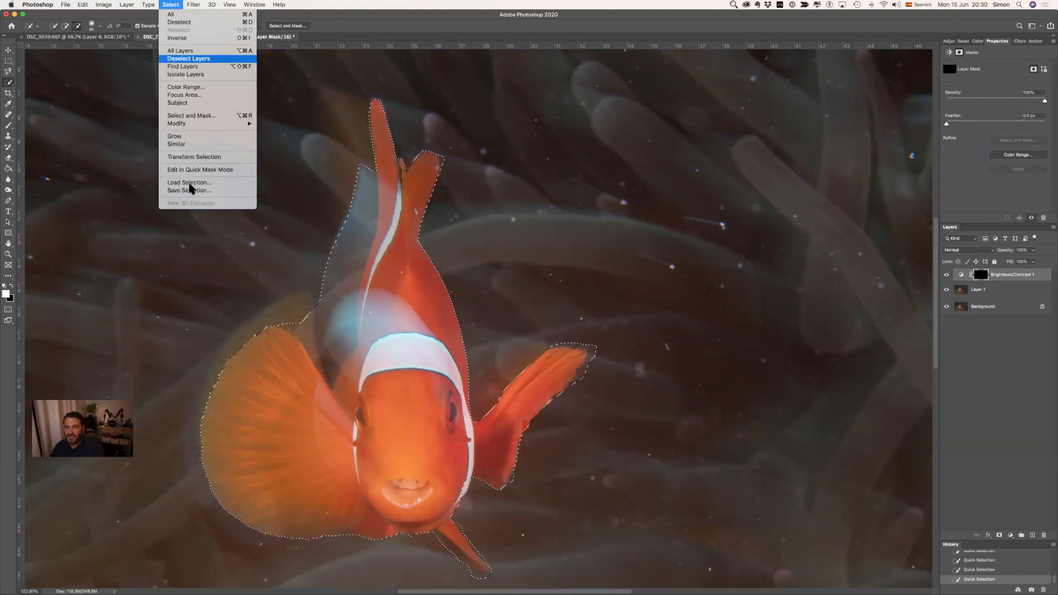
left_click(264, 200)
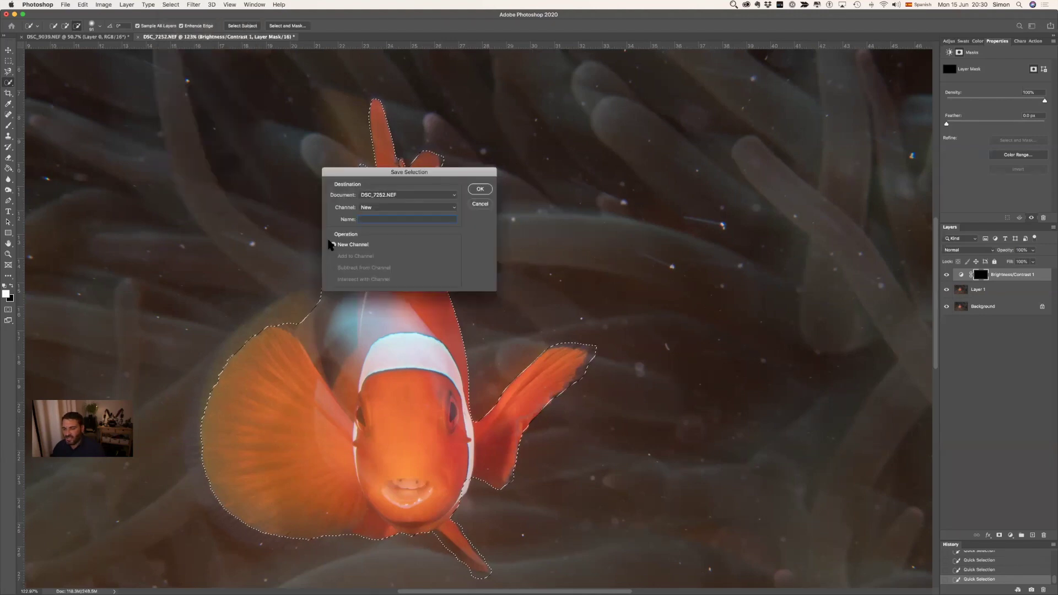
type("2")
left_click(480, 188)
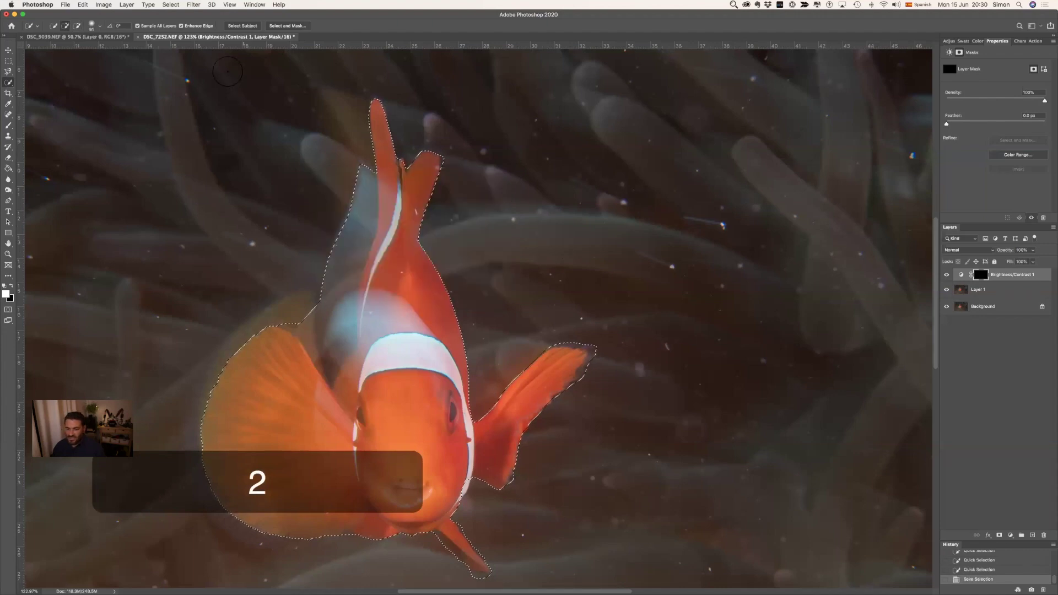
- Load the saved selection 1 as a new selection, then deselect it
left_click(196, 6)
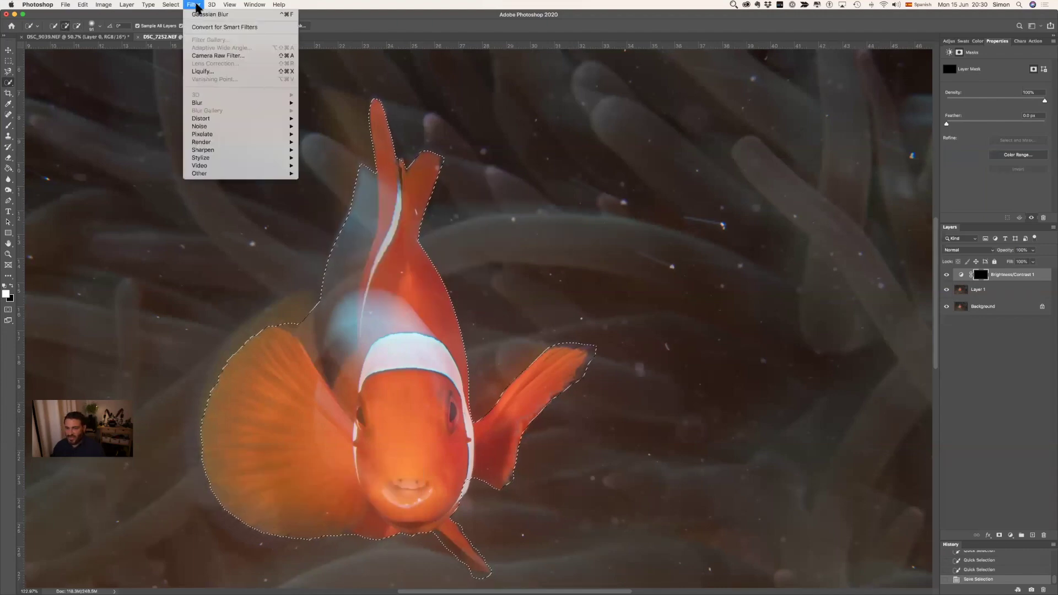
mouse_move(171, 6)
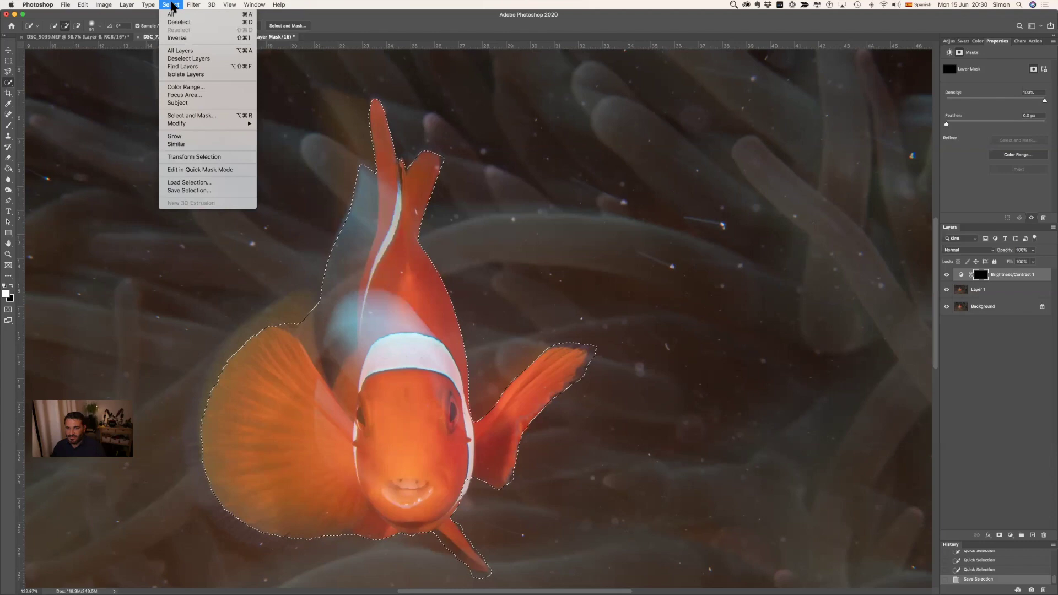
left_click(192, 185)
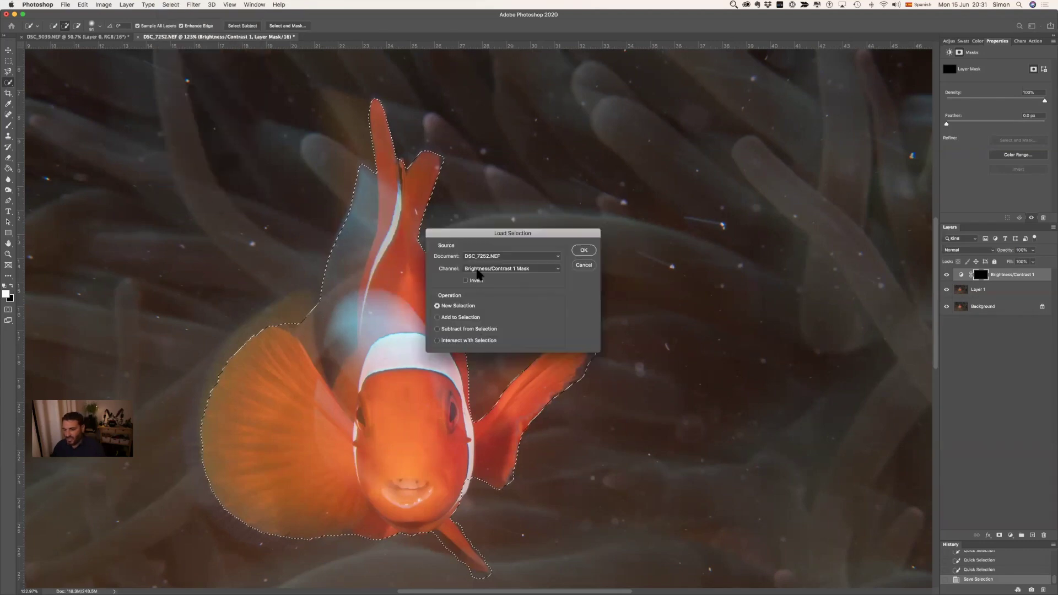
left_click(479, 270)
left_click(482, 283)
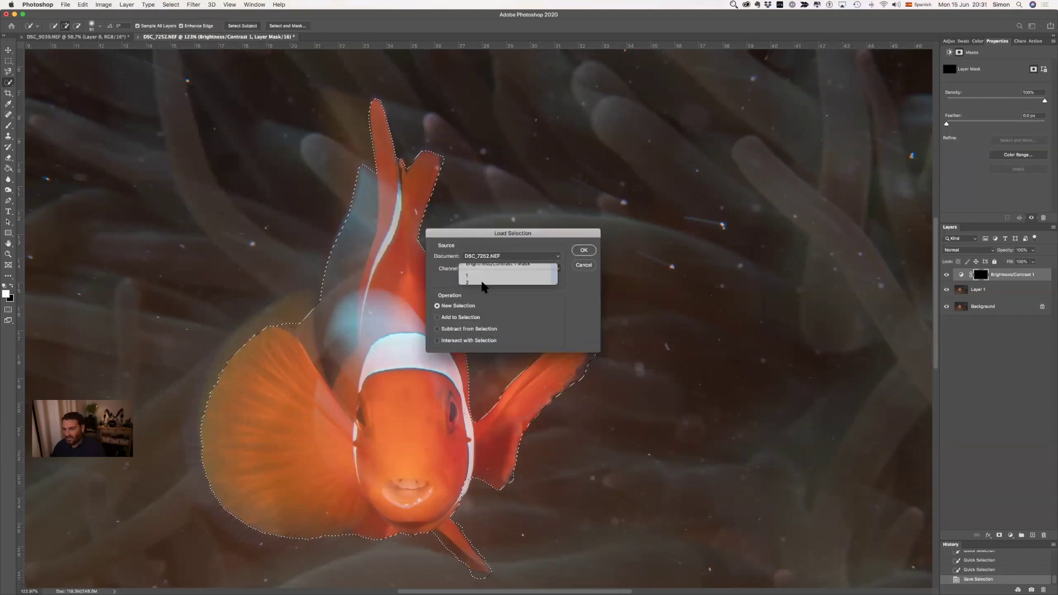
left_click(583, 251)
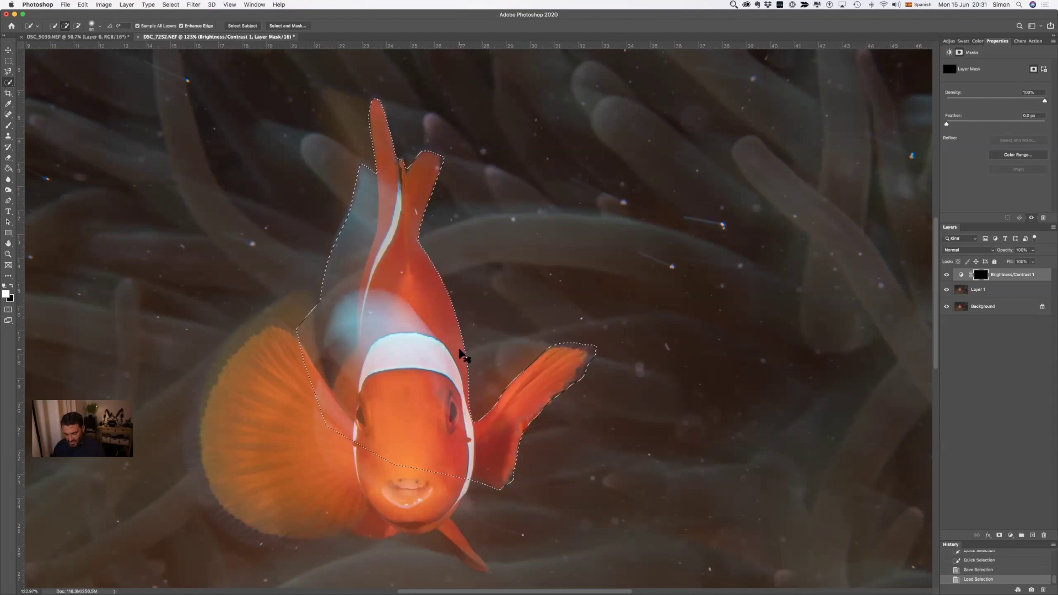
key("super+d")
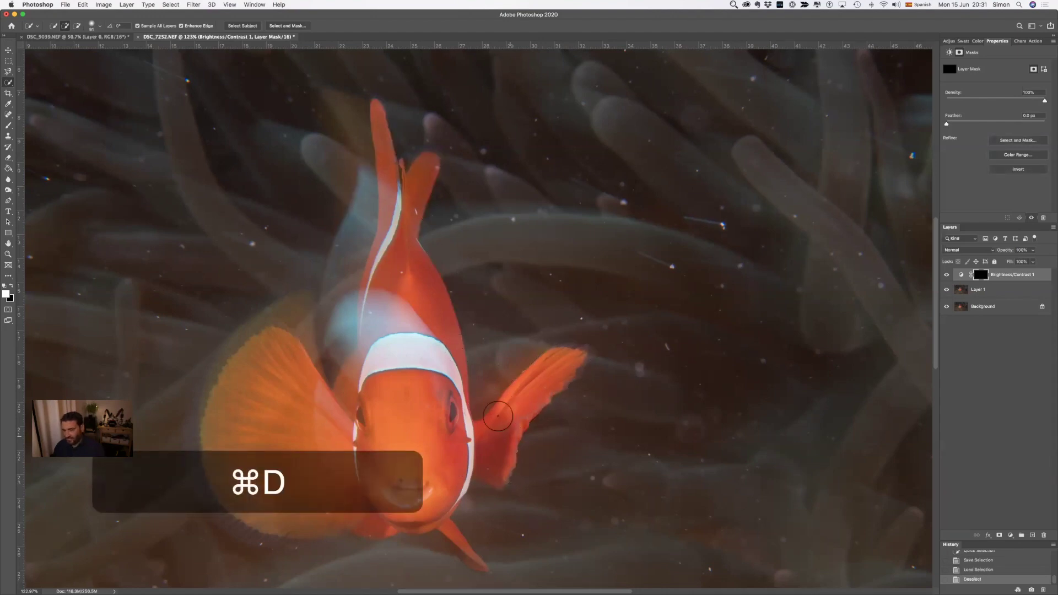
- Load the saved selection 2 as a new selection around the whole clownfish
left_click(171, 5)
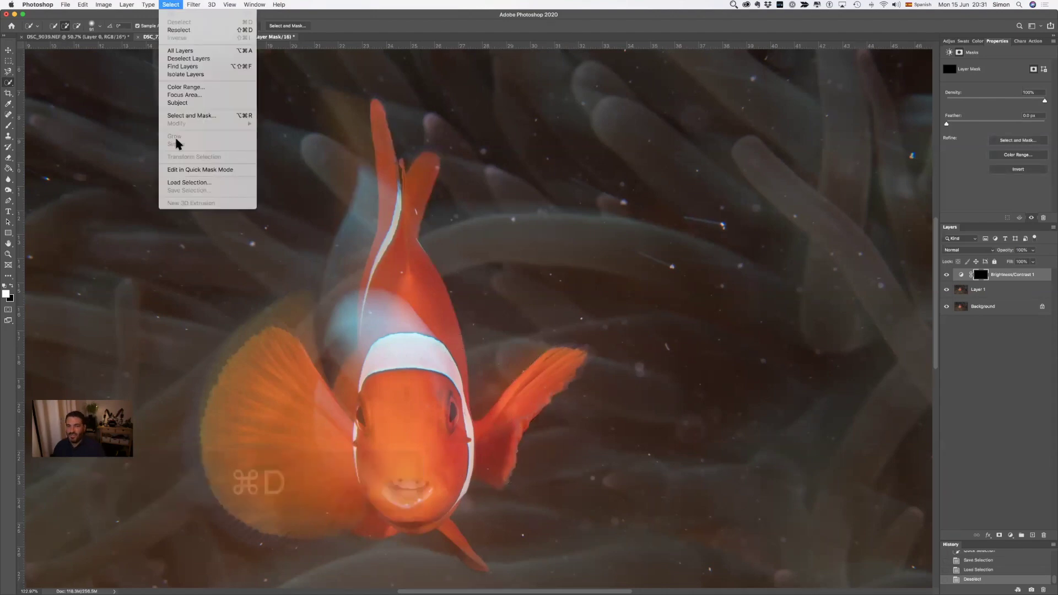
left_click(189, 182)
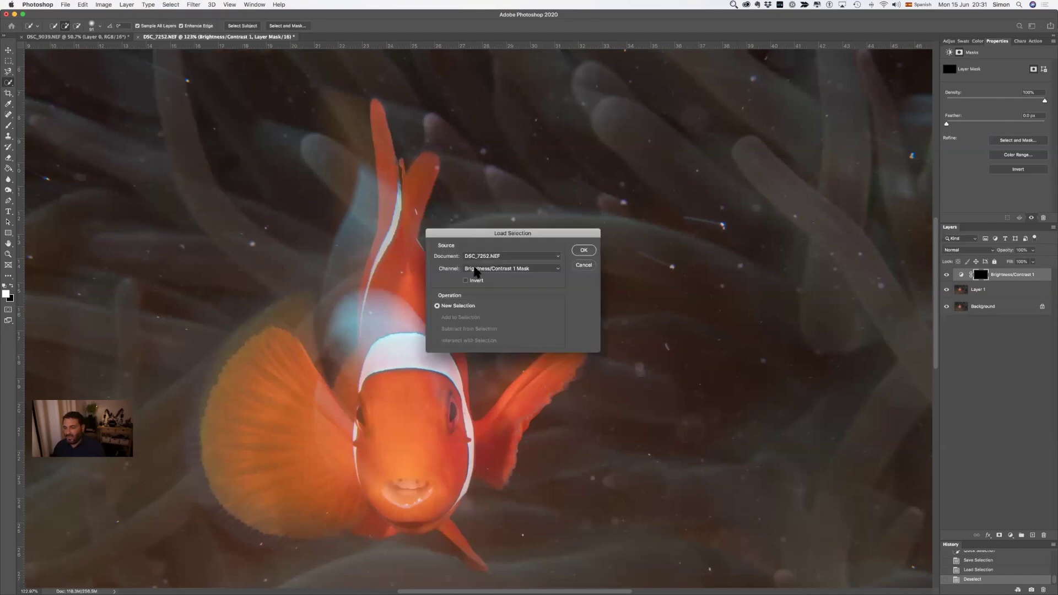
left_click(475, 271)
left_click(489, 289)
left_click(584, 250)
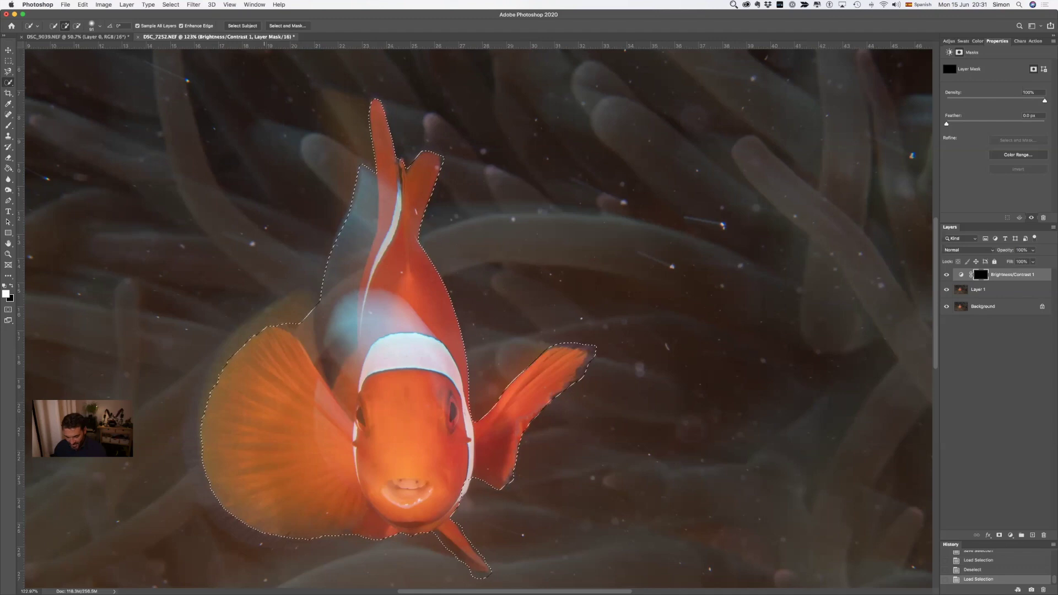
key("alt")
scroll(428, 226, "down", 5)
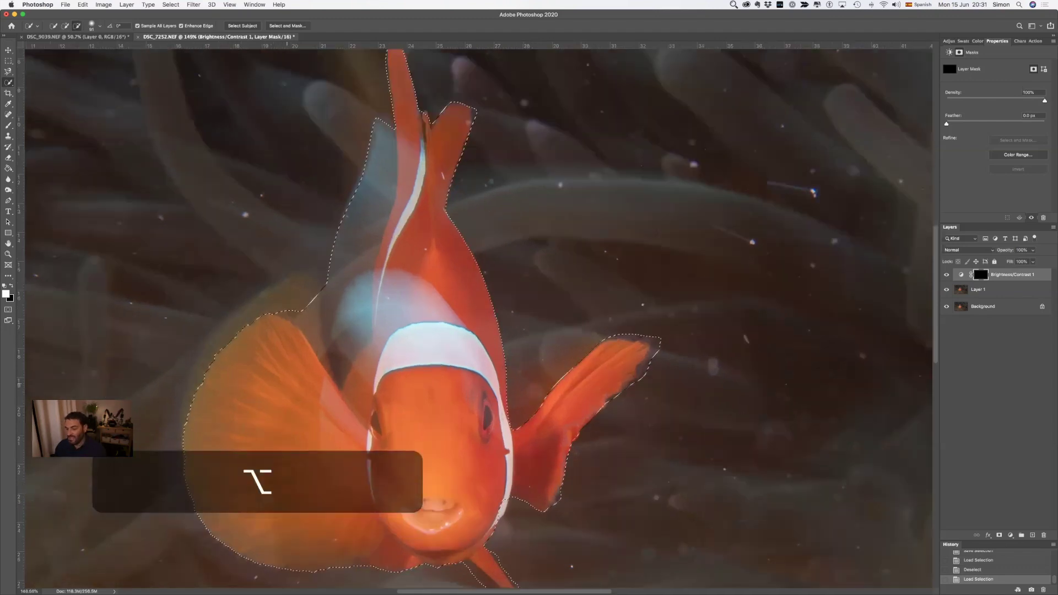
- Invert the loaded fish selection so it covers the background, and switch to the Brush tool
scroll(427, 226, "up", 1)
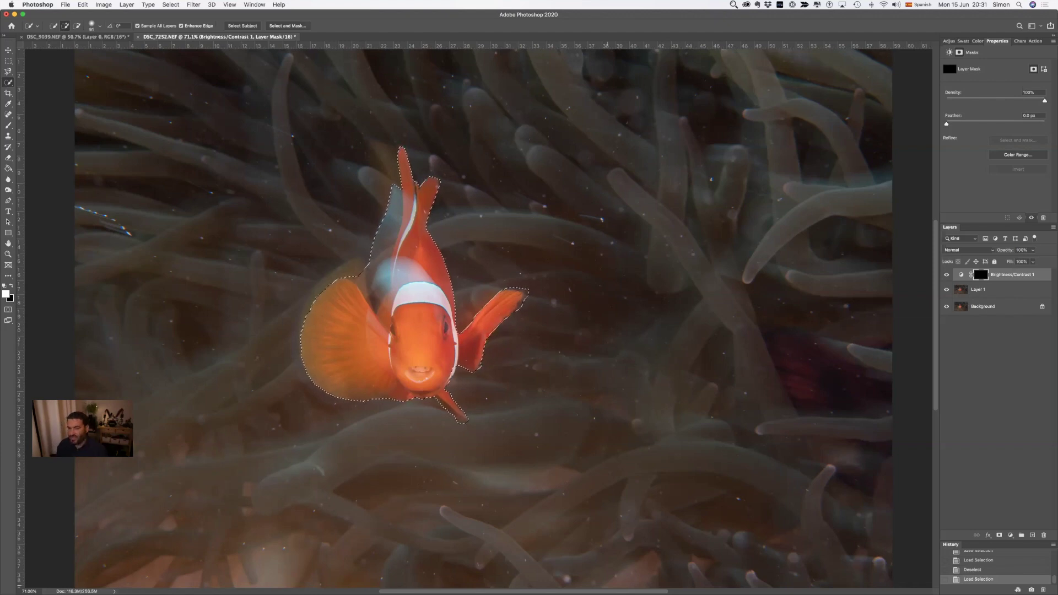
key("shift+super+i")
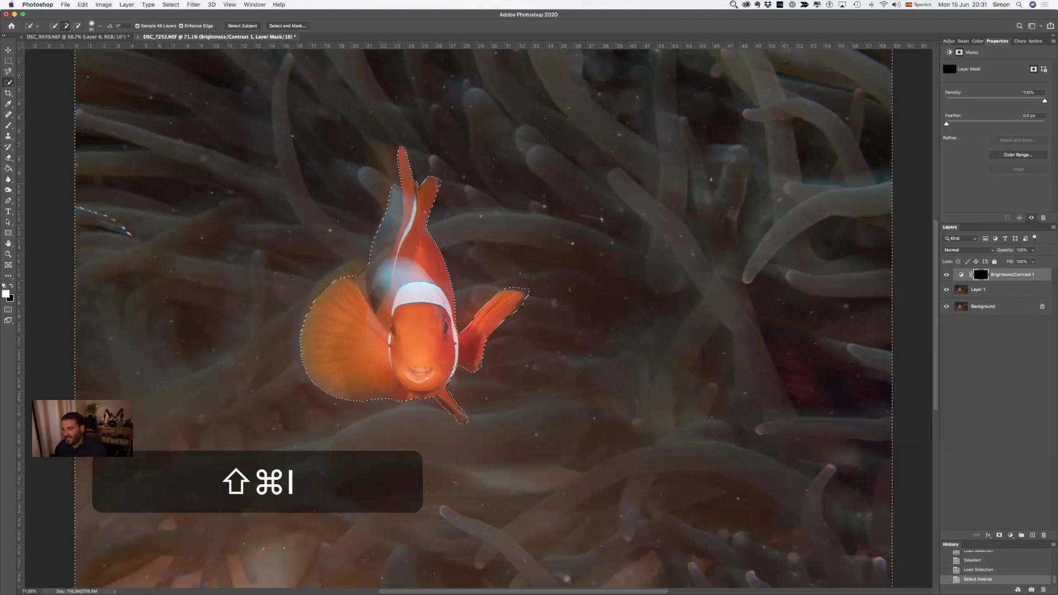
key("b")
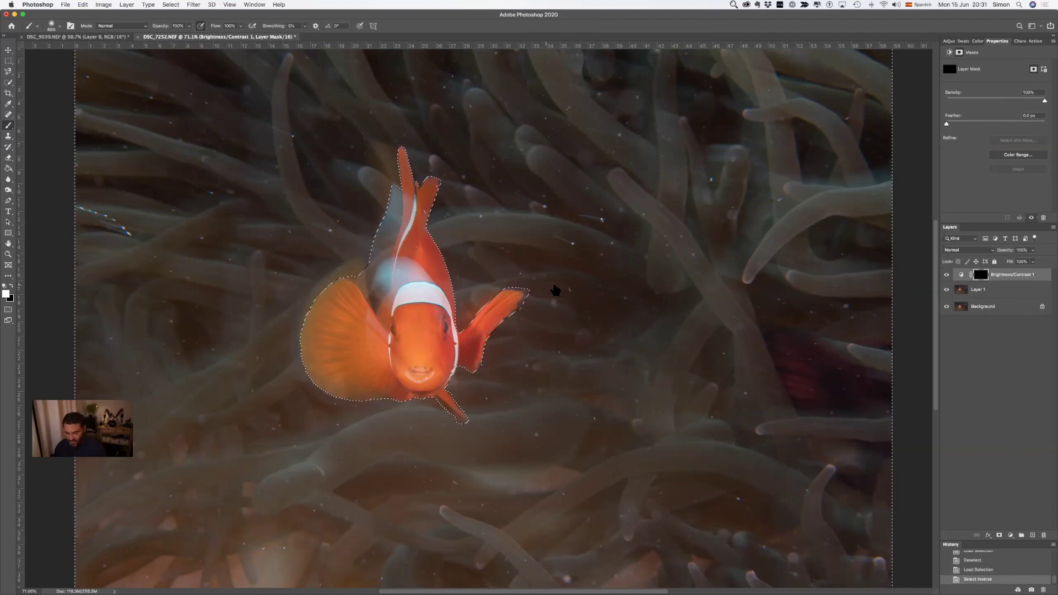
- Paint the selected background white on the Brightness/Contrast 1 mask with a larger brush, then remove the selection
mouse_move(574, 286)
left_mouse_down()
mouse_move(534, 306)
mouse_move(477, 297)
mouse_move(490, 256)
mouse_move(486, 303)
mouse_move(483, 186)
mouse_move(460, 220)
mouse_move(340, 224)
mouse_move(359, 134)
mouse_move(370, 238)
mouse_move(293, 164)
left_mouse_up()
mouse_move(220, 313)
left_mouse_down()
mouse_move(56, 189)
mouse_move(609, 118)
mouse_move(416, 64)
mouse_move(931, 177)
mouse_move(860, 210)
mouse_move(766, 225)
mouse_move(699, 180)
mouse_move(788, 352)
left_mouse_up()
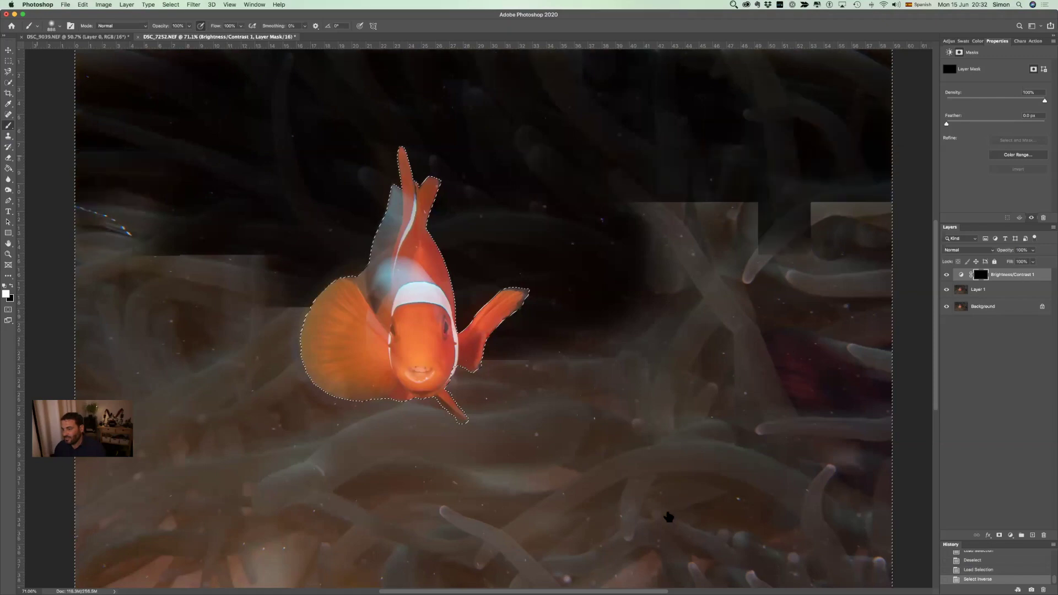
key("ctrl+alt")
left_click_drag(682, 457, 818, 464)
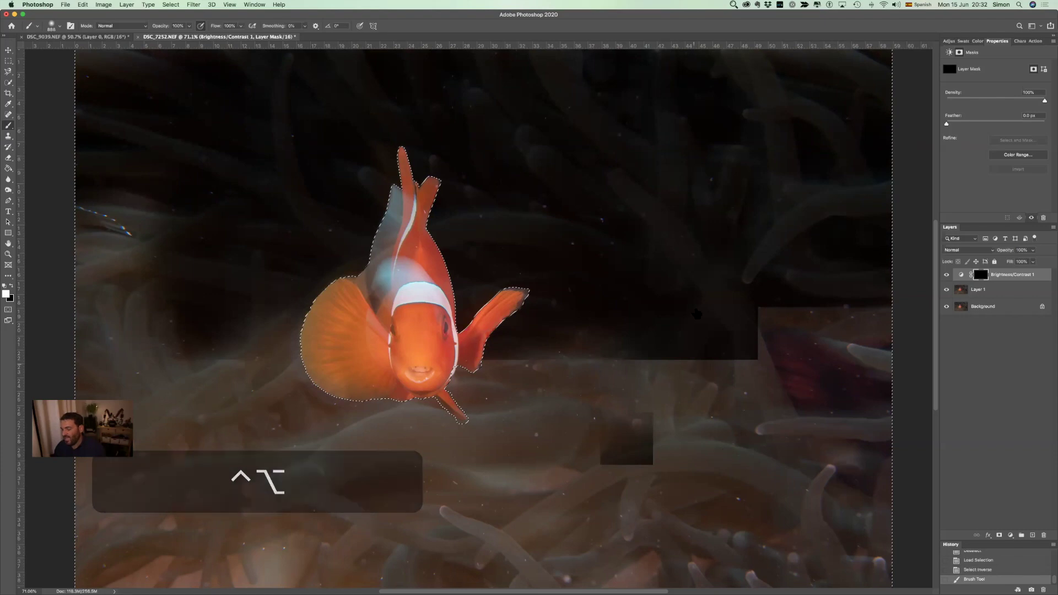
mouse_move(625, 356)
left_mouse_down()
mouse_move(578, 395)
mouse_move(579, 381)
left_mouse_up()
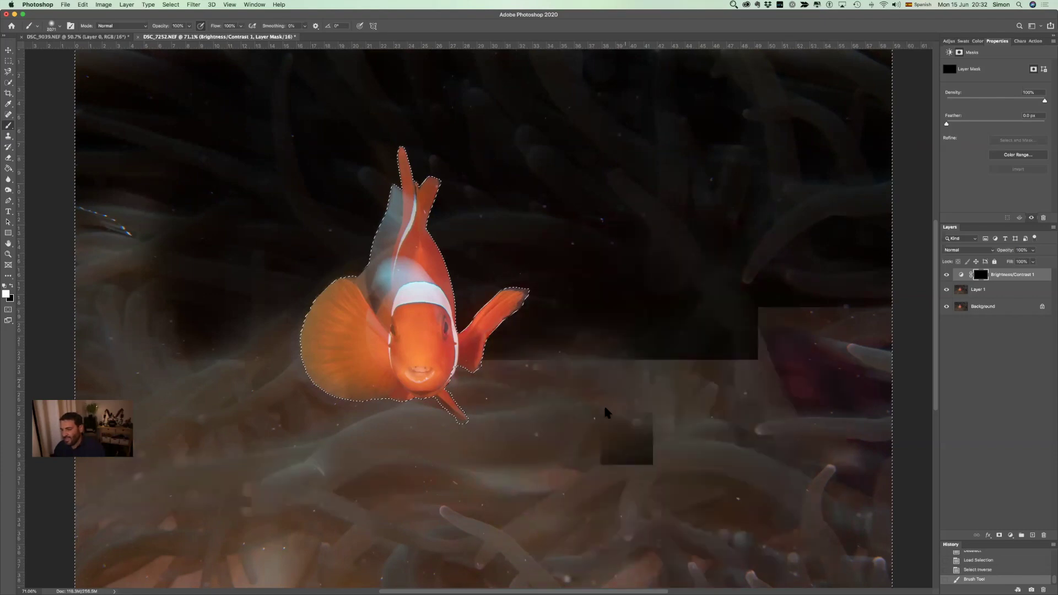
mouse_move(795, 512)
left_mouse_down()
mouse_move(619, 460)
mouse_move(202, 530)
mouse_move(616, 379)
left_mouse_up()
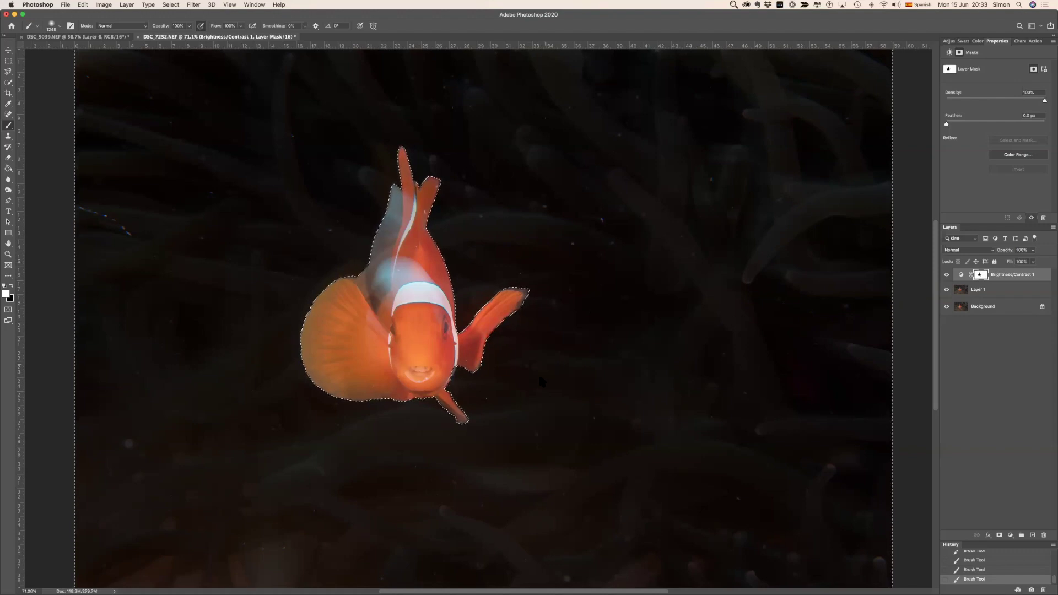
key("super+d")
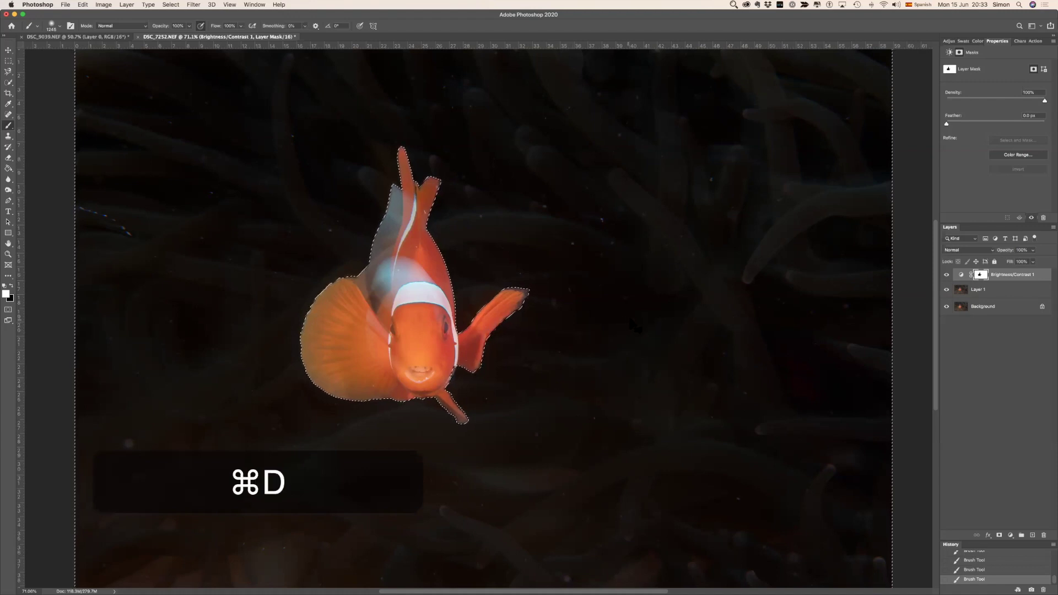
key("super+d")
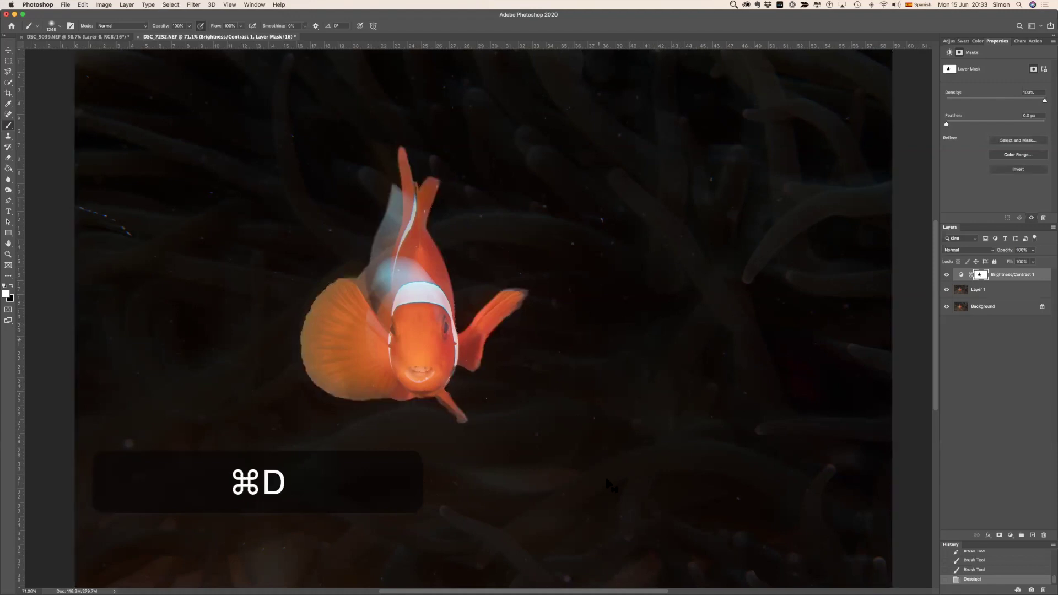
- Shrink the brush for detailed mask work along the edge of the large pectoral fin
mouse_move(604, 430)
left_mouse_down()
mouse_move(567, 428)
mouse_move(530, 386)
left_mouse_up()
left_click_drag(527, 349, 379, 360)
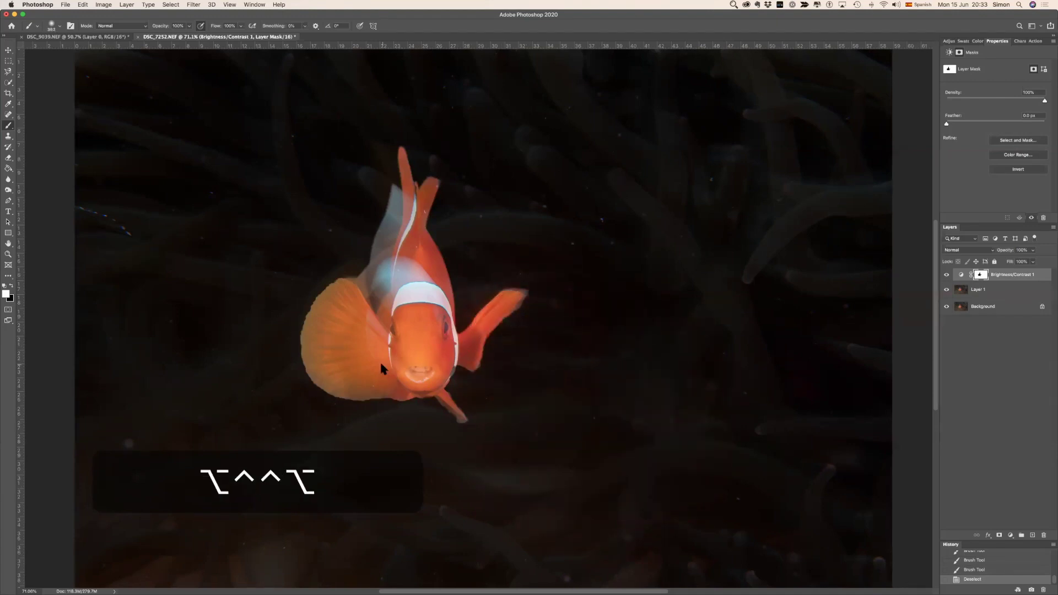
scroll(355, 376, "up", 3)
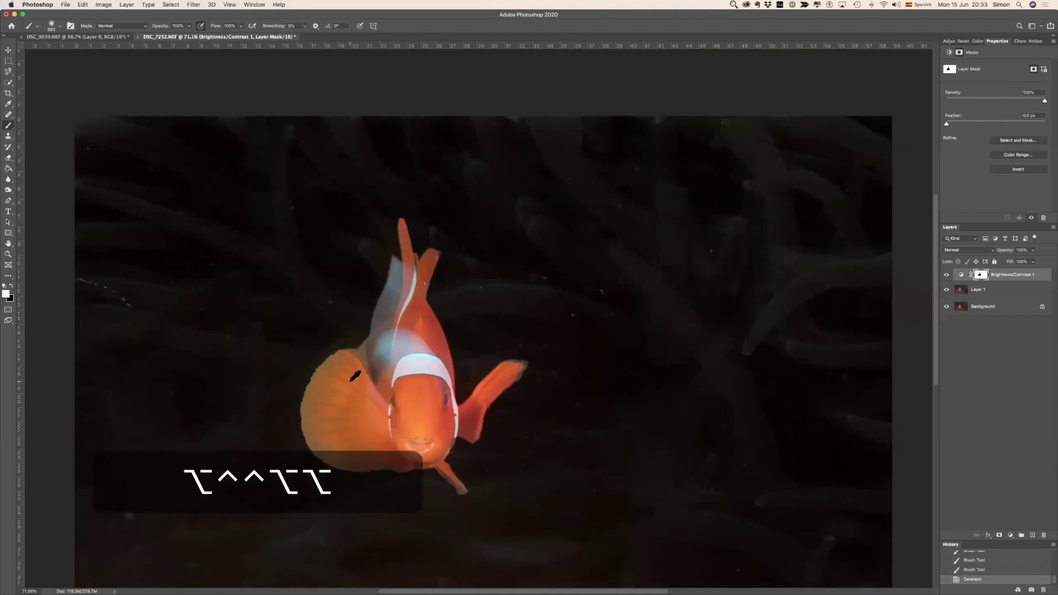
key("alt")
key("alt")
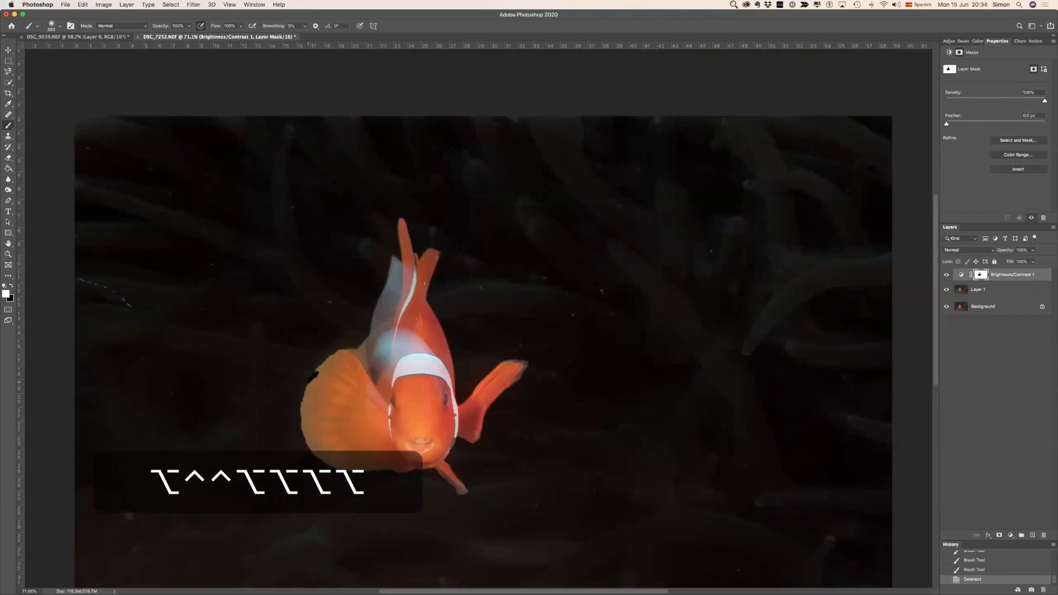
key("alt")
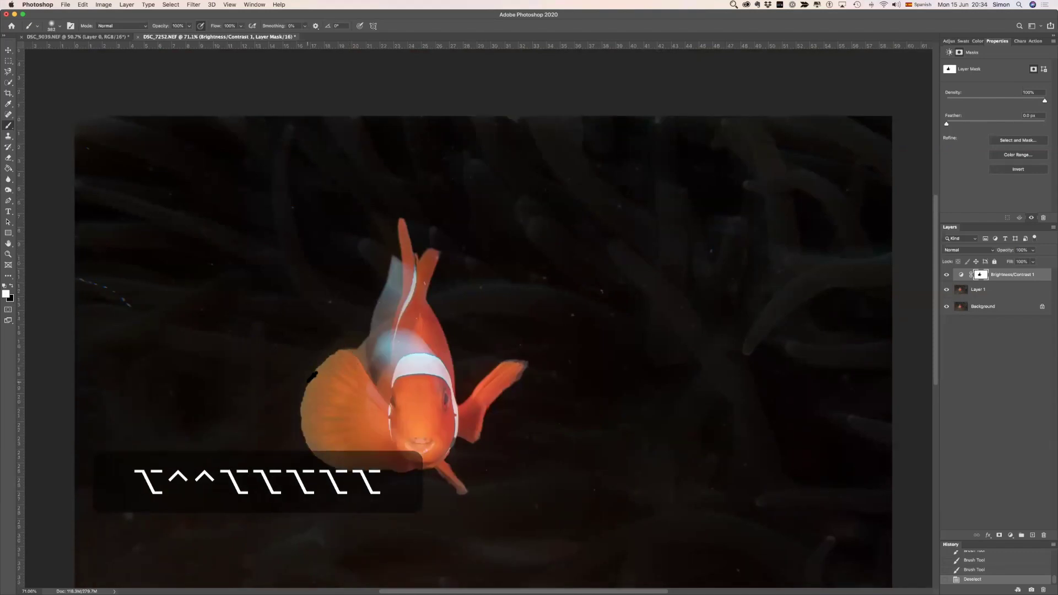
scroll(311, 377, "up", 8)
scroll(312, 376, "down", 5)
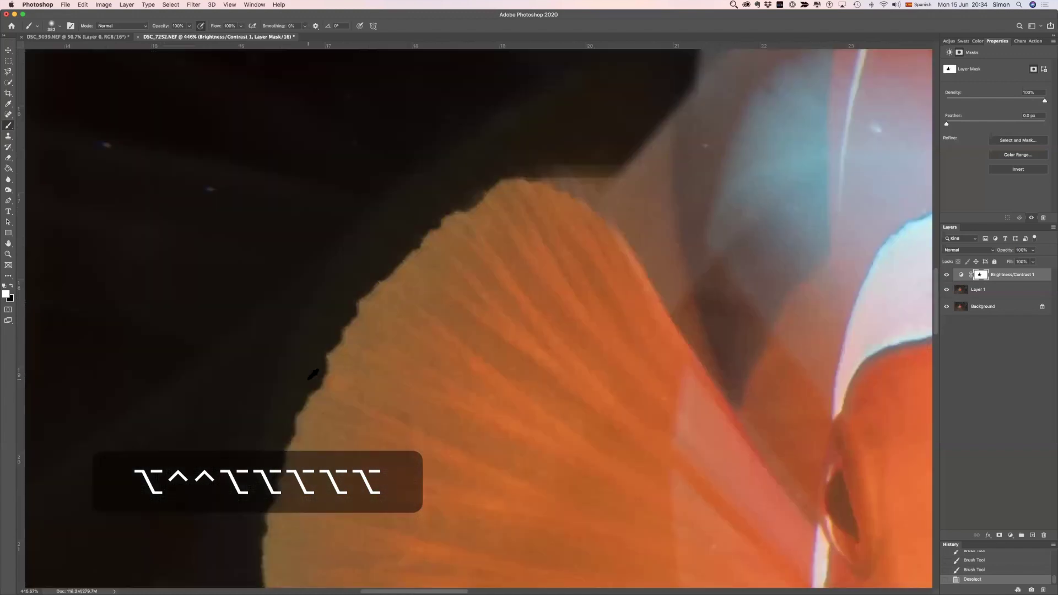
key("ctrl")
mouse_move(384, 315)
left_mouse_down()
mouse_move(319, 307)
mouse_move(337, 322)
mouse_move(331, 331)
left_mouse_up()
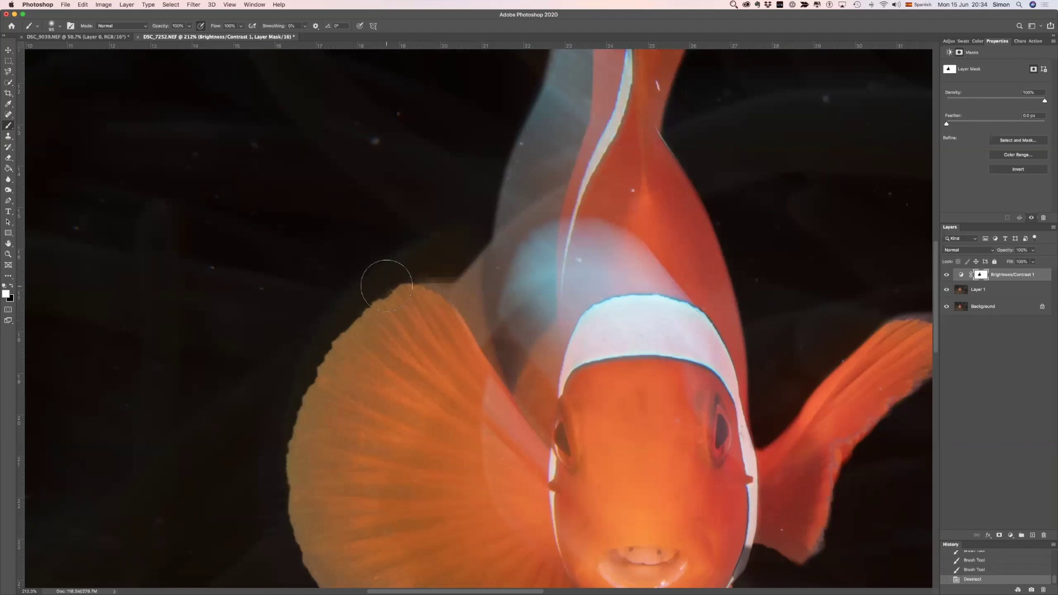
- Undo the test stroke at the fin edge, switch the painting colour to black, and lower the brush's opacity and flow
left_click(372, 289)
key("super+z")
key("x")
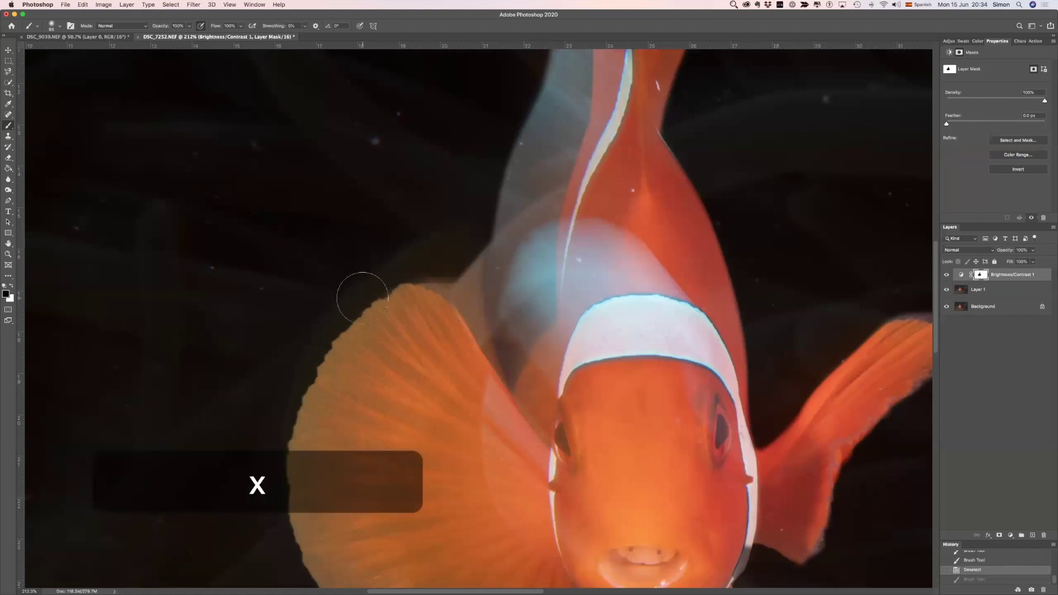
left_click_drag(160, 28, 137, 28)
left_click_drag(219, 26, 213, 28)
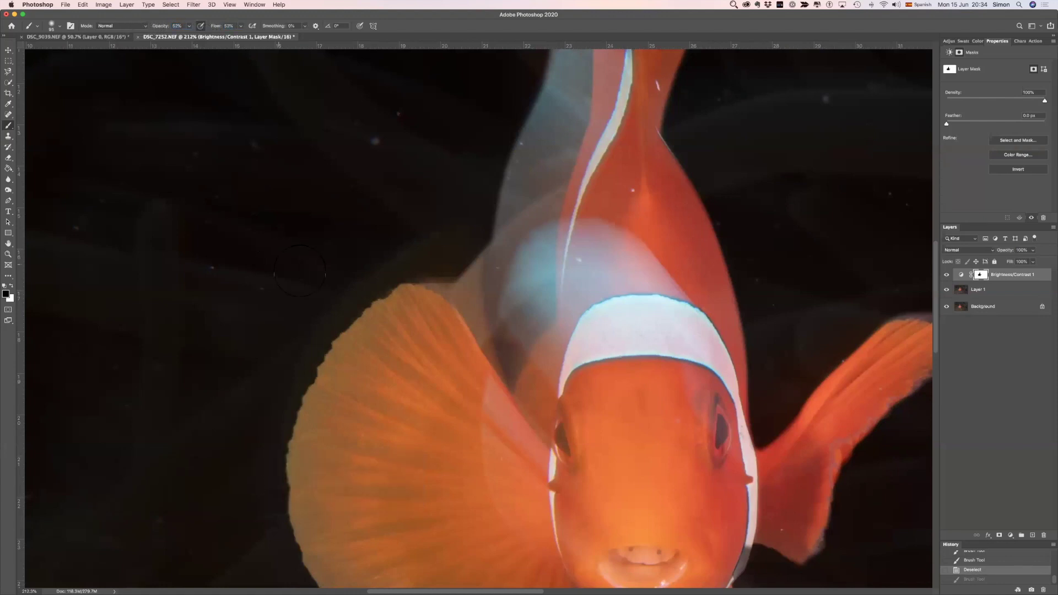
- Soften the mask transition by painting black along the outer edges of the large pectoral fin and the opposite side fin
mouse_move(380, 284)
left_mouse_down()
mouse_move(315, 347)
mouse_move(366, 288)
mouse_move(416, 280)
mouse_move(283, 371)
mouse_move(321, 357)
mouse_move(293, 407)
mouse_move(272, 489)
mouse_move(296, 484)
mouse_move(314, 561)
mouse_move(333, 557)
left_mouse_up()
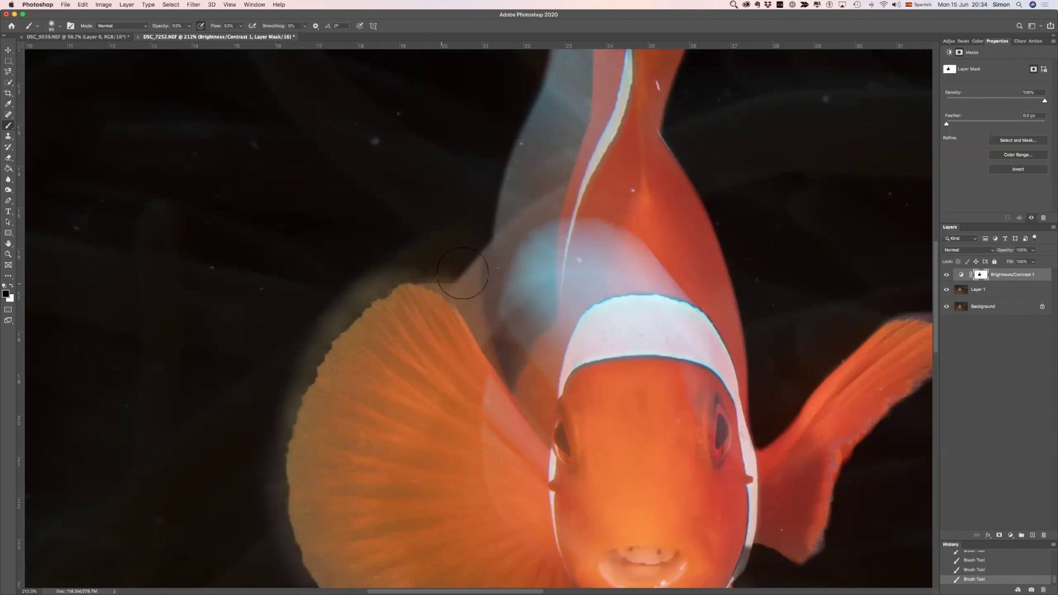
mouse_move(780, 549)
left_mouse_down()
mouse_move(806, 552)
mouse_move(764, 538)
mouse_move(815, 547)
mouse_move(796, 557)
mouse_move(814, 484)
mouse_move(842, 431)
mouse_move(823, 483)
mouse_move(859, 413)
mouse_move(856, 428)
mouse_move(875, 411)
left_mouse_up()
left_click_drag(492, 590, 574, 590)
mouse_move(414, 390)
left_mouse_down()
mouse_move(481, 335)
mouse_move(535, 331)
mouse_move(508, 370)
mouse_move(528, 344)
mouse_move(495, 380)
mouse_move(449, 401)
mouse_move(471, 390)
mouse_move(434, 425)
mouse_move(423, 457)
mouse_move(501, 376)
mouse_move(491, 318)
mouse_move(535, 320)
mouse_move(511, 320)
mouse_move(533, 318)
left_mouse_up()
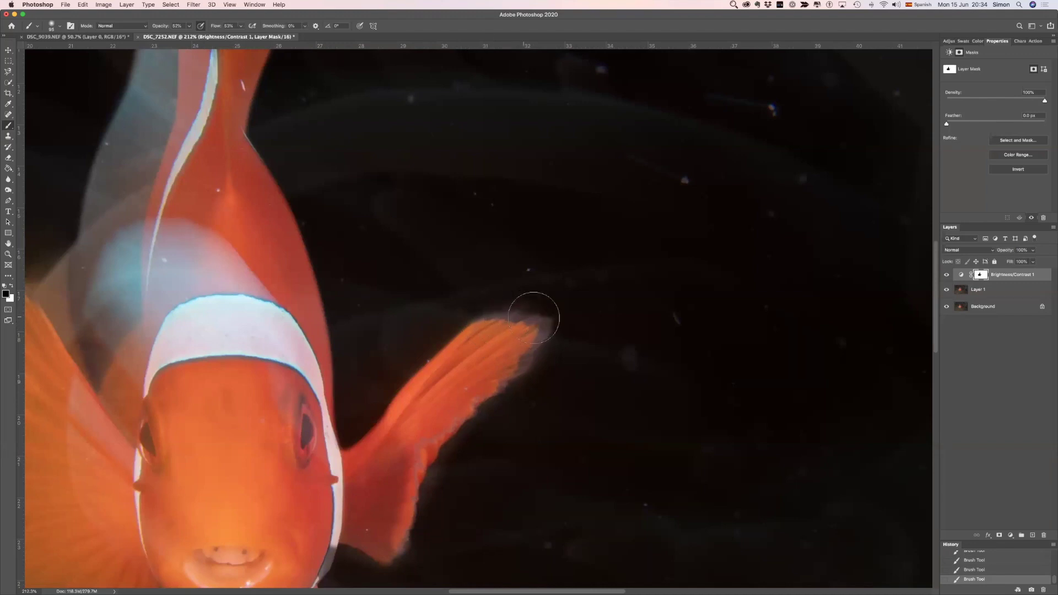
- Paint the mask black along the lower end of the white face band, then undo the extra stroke above the small lower fin
scroll(358, 534, "down", 3)
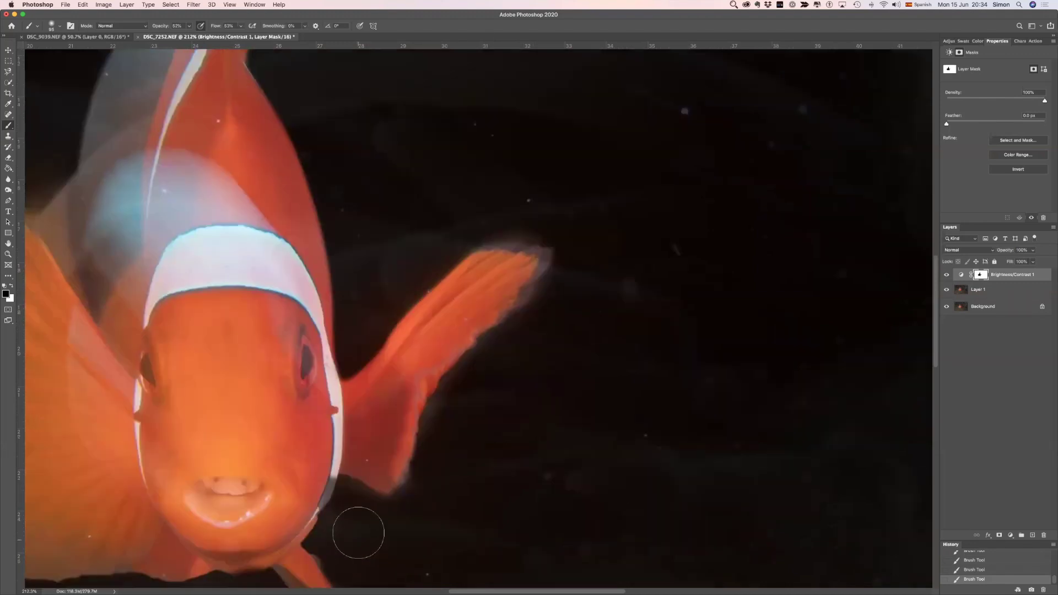
scroll(353, 496, "down", 5)
mouse_move(327, 373)
left_mouse_down()
mouse_move(308, 372)
mouse_move(325, 371)
mouse_move(319, 415)
left_mouse_up()
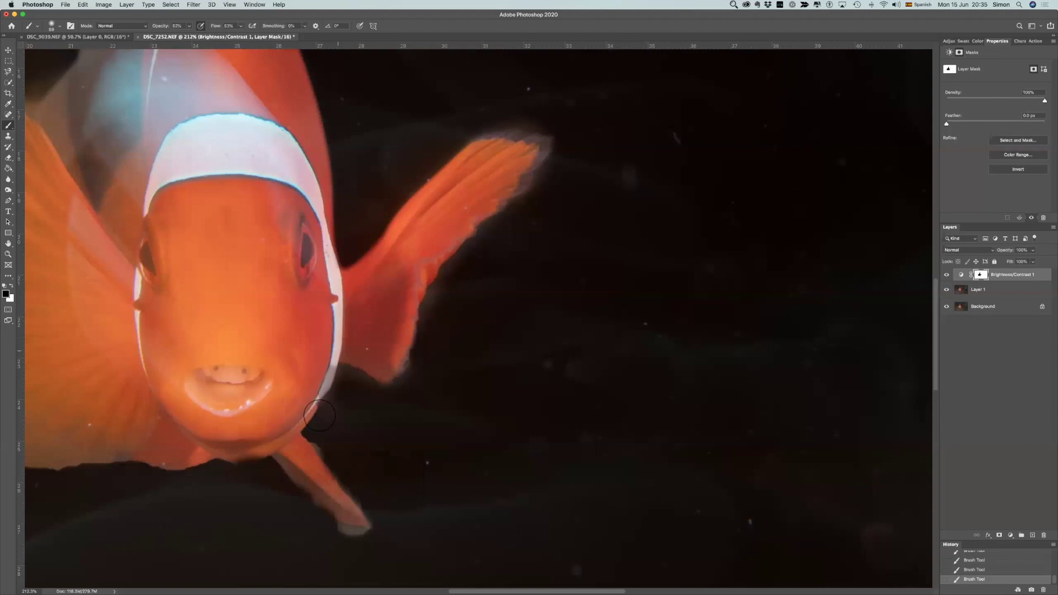
left_click_drag(358, 449, 315, 441)
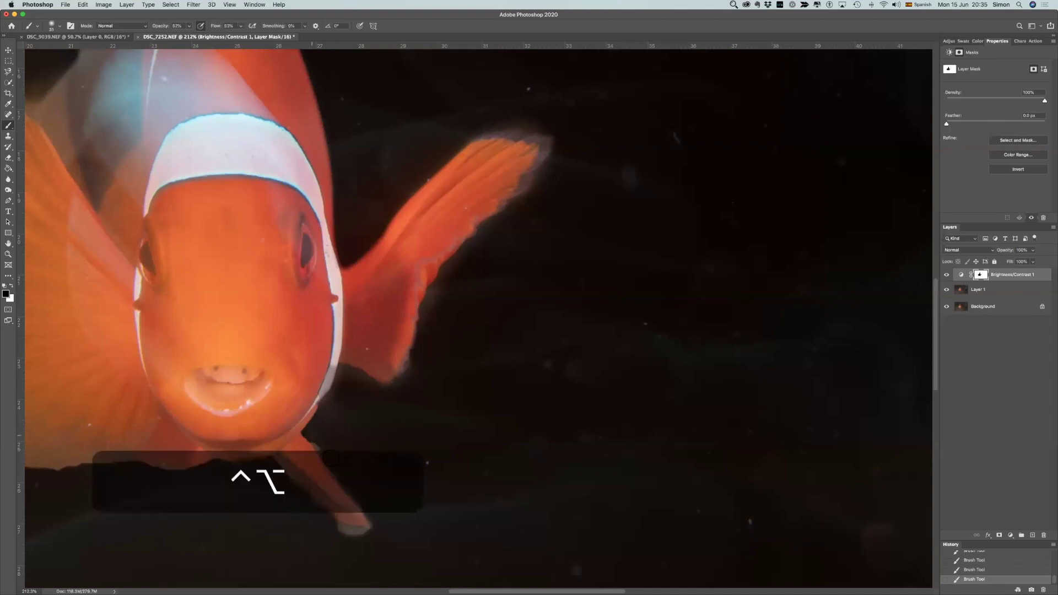
key("super+z")
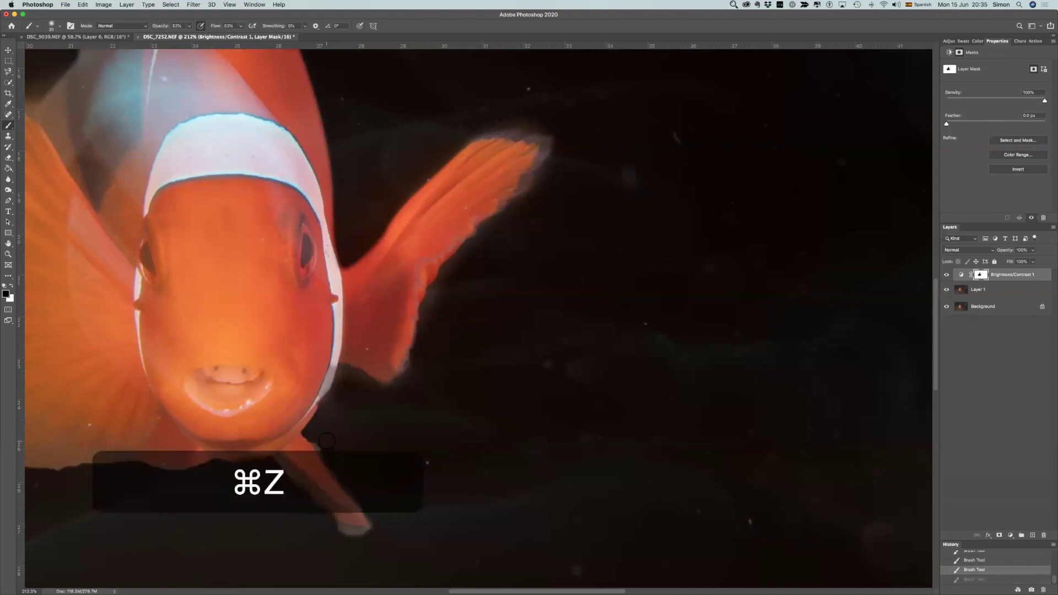
- Paint the mask white around the small lower fin and chin to darken excess background, then return to black
key("x")
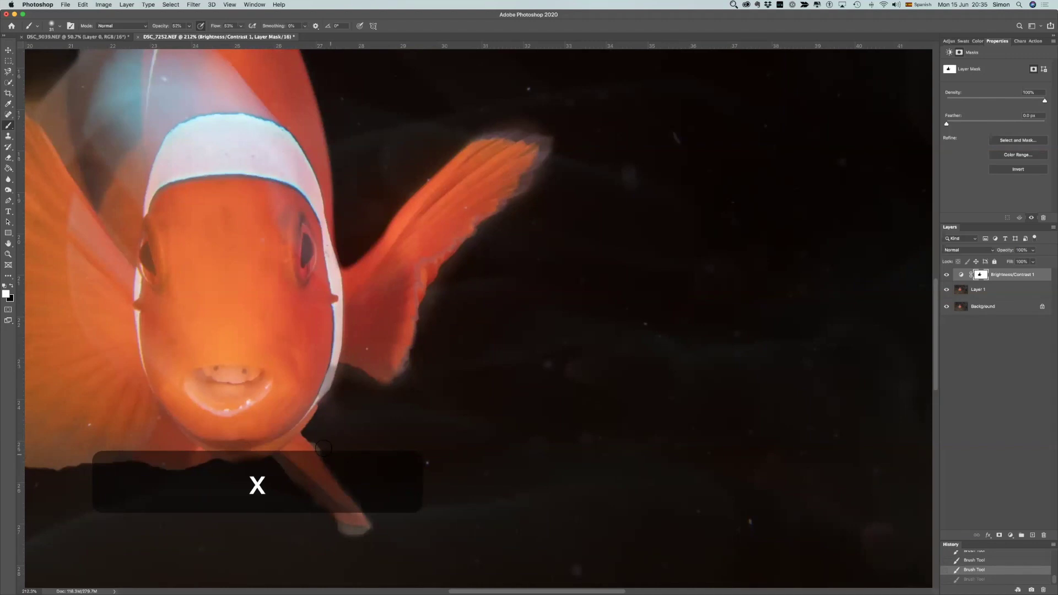
left_click_drag(316, 441, 325, 453)
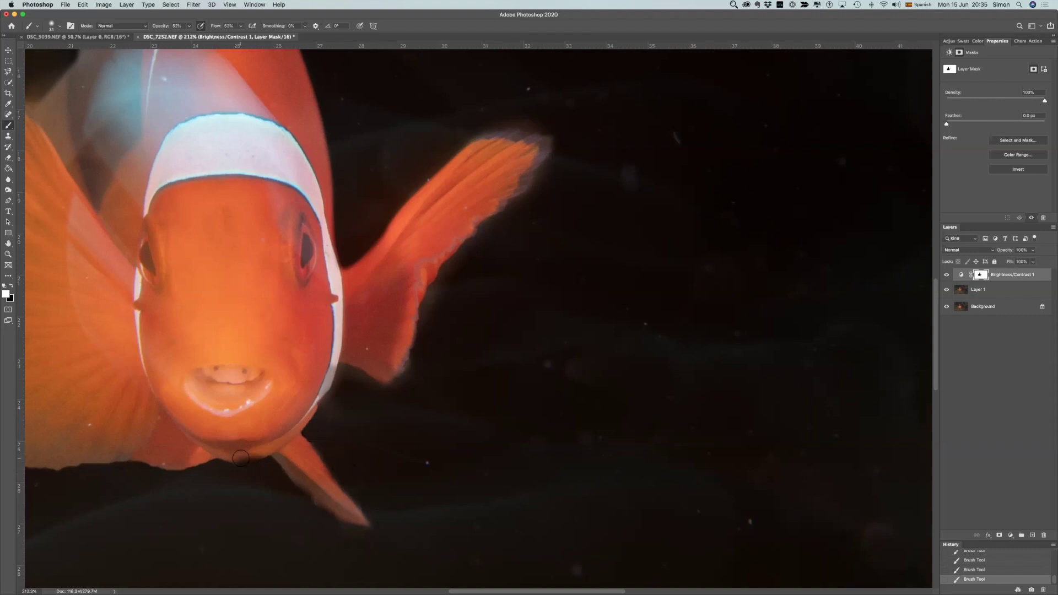
key("x")
key("x")
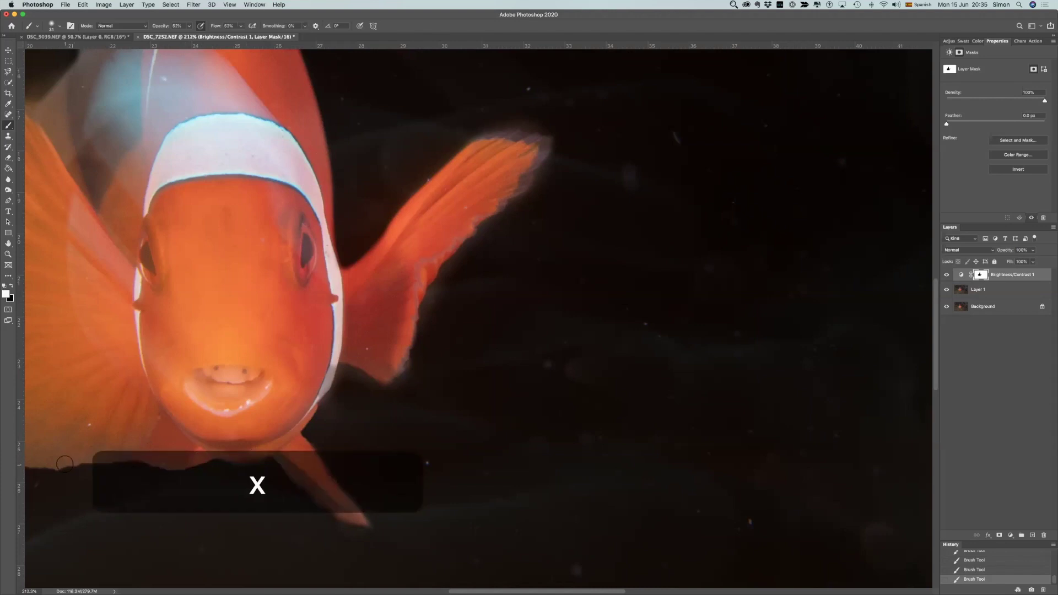
key("x")
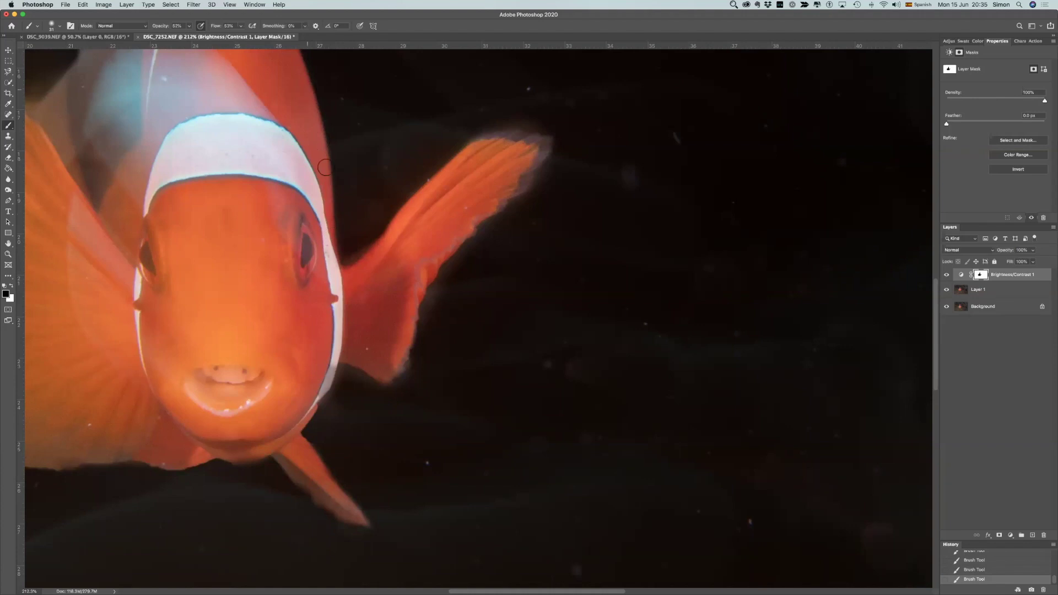
- Try duplicating the Brightness/Contrast 1 layer to darken the background further, then undo the duplication
scroll(333, 195, "down", 10)
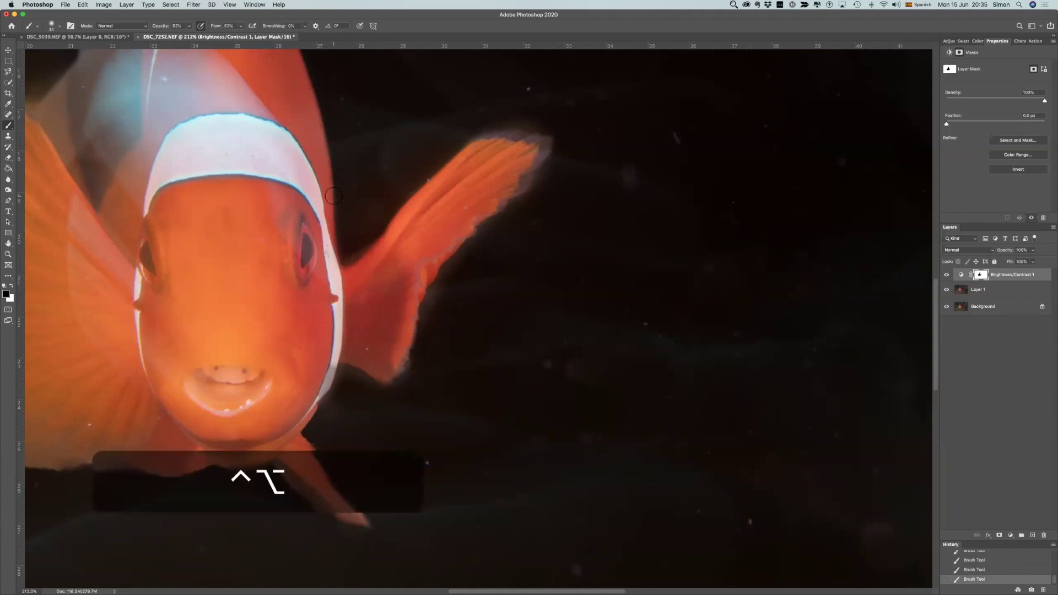
scroll(399, 260, "up", 3)
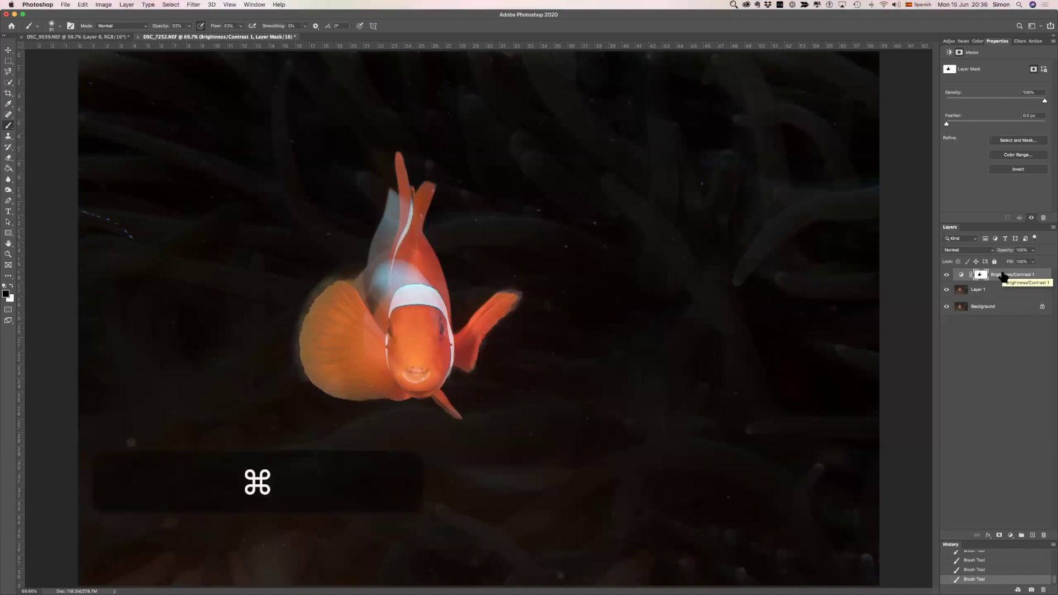
key("super+j")
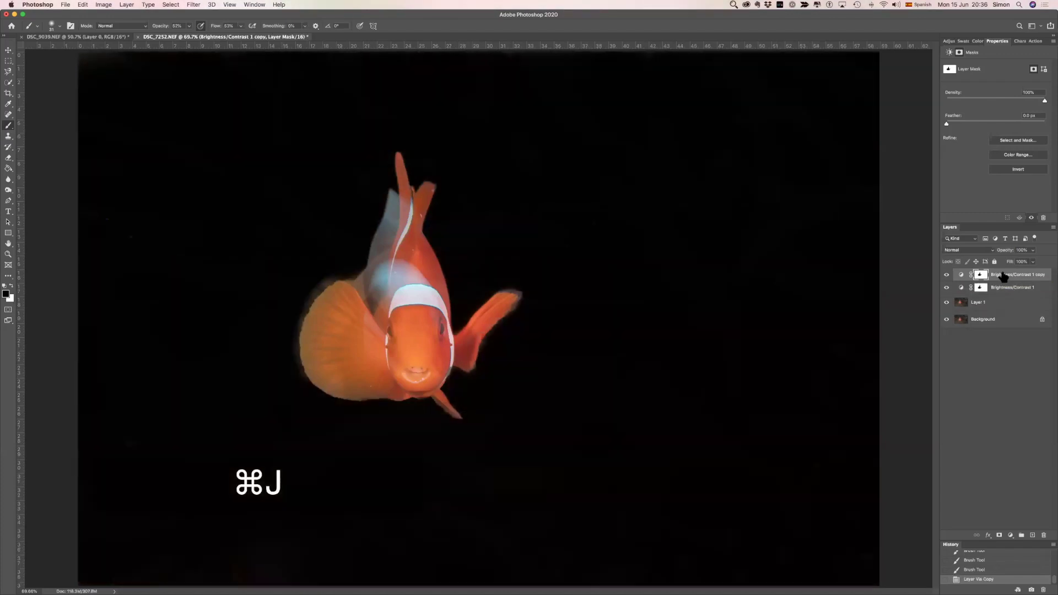
key("super+z")
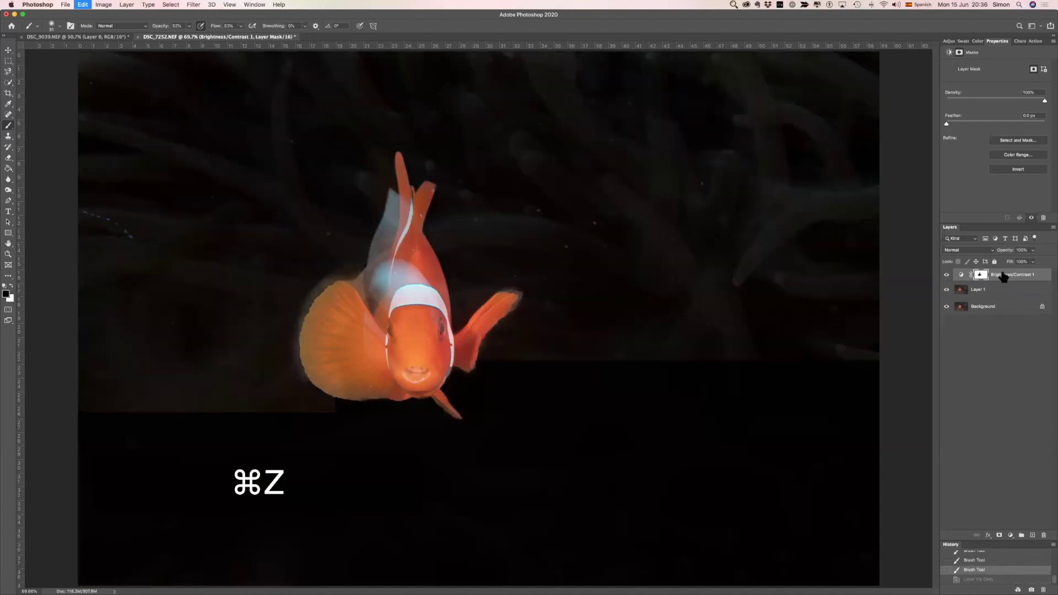
key("super+j")
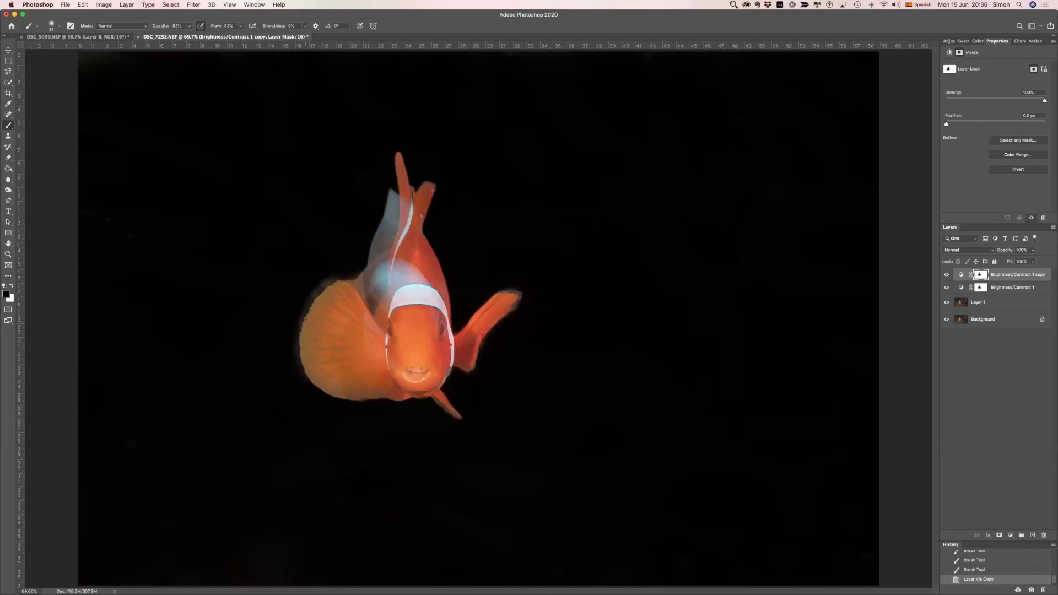
key("super+z")
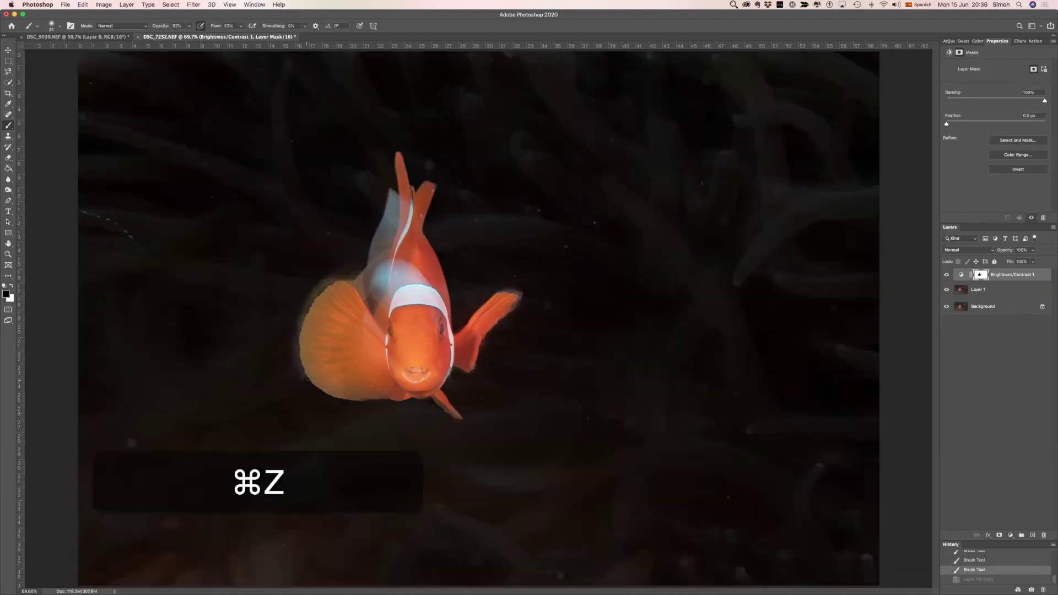
- Brush black softly on the mask along the lower edge of the large pectoral fin, undoing the first dab
key("b")
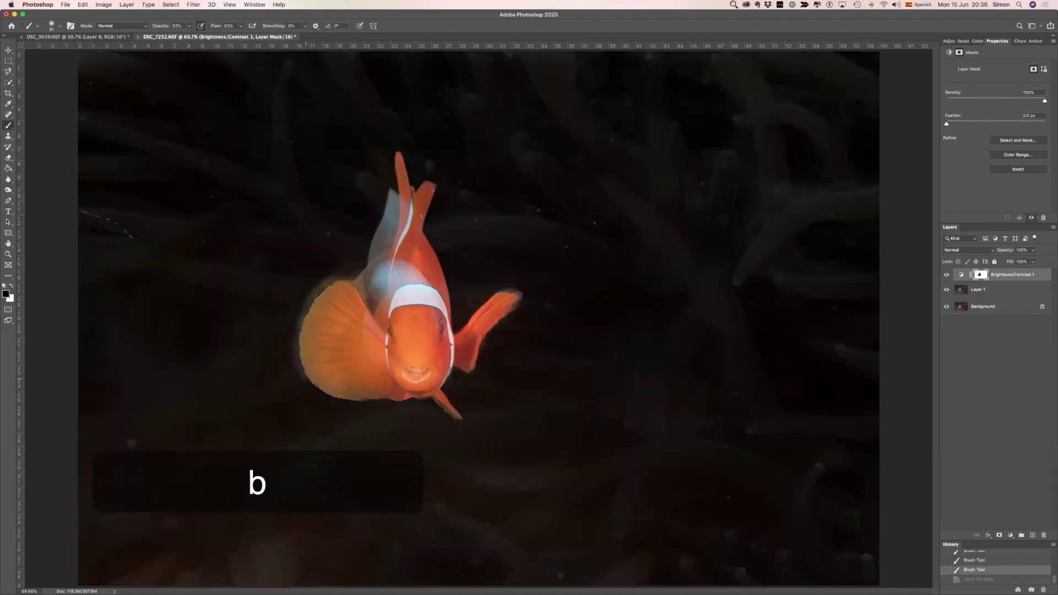
left_click(302, 381)
key("super+z")
left_click_drag(302, 381, 369, 402)
left_click(377, 407)
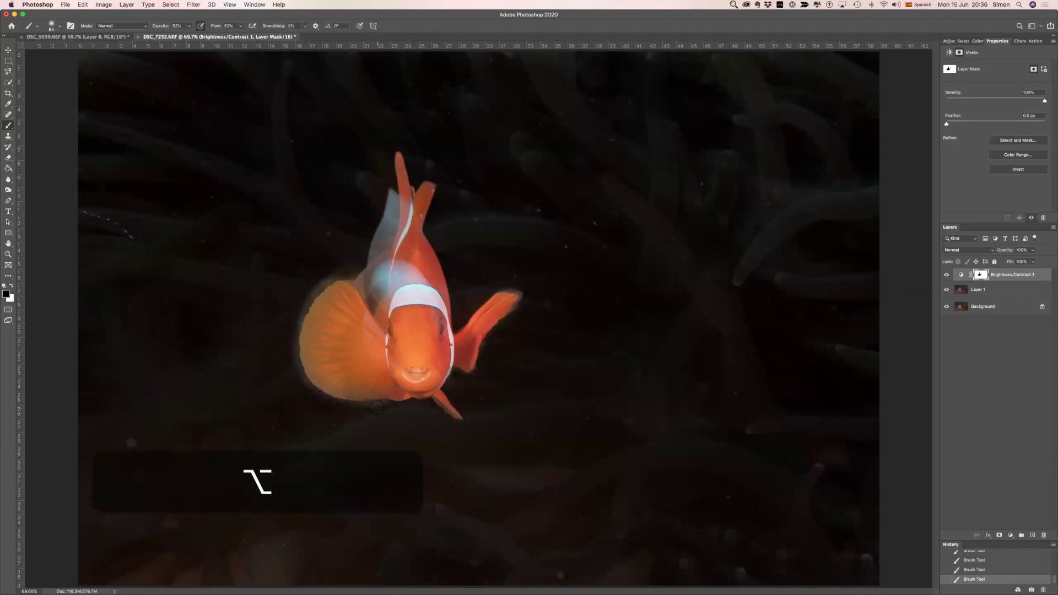
- Duplicate the Brightness/Contrast 1 layer and set the copy's Brightness to about -59
key("alt+x")
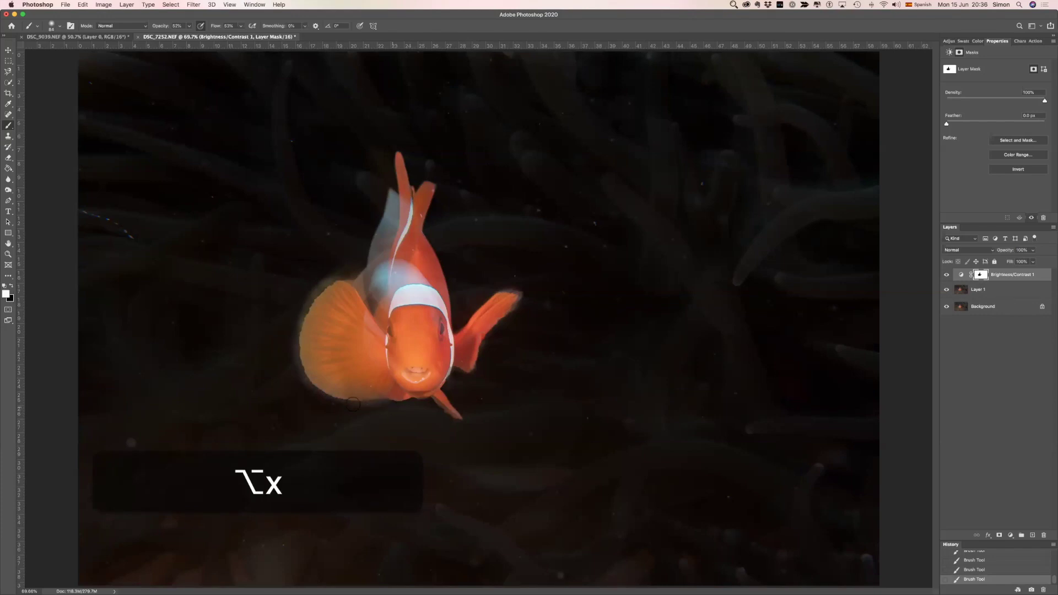
key("b")
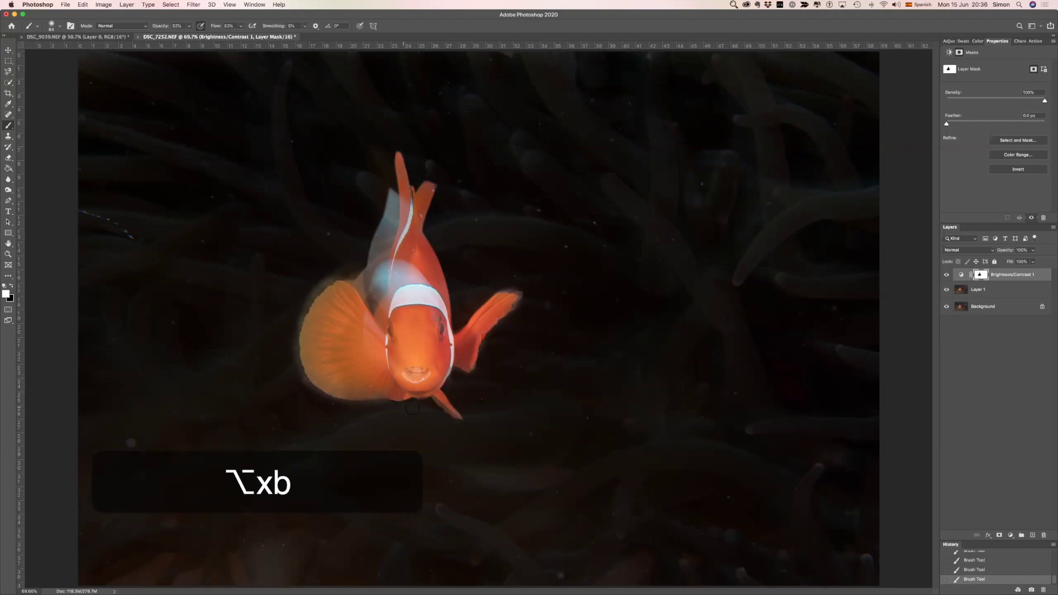
key("super+j")
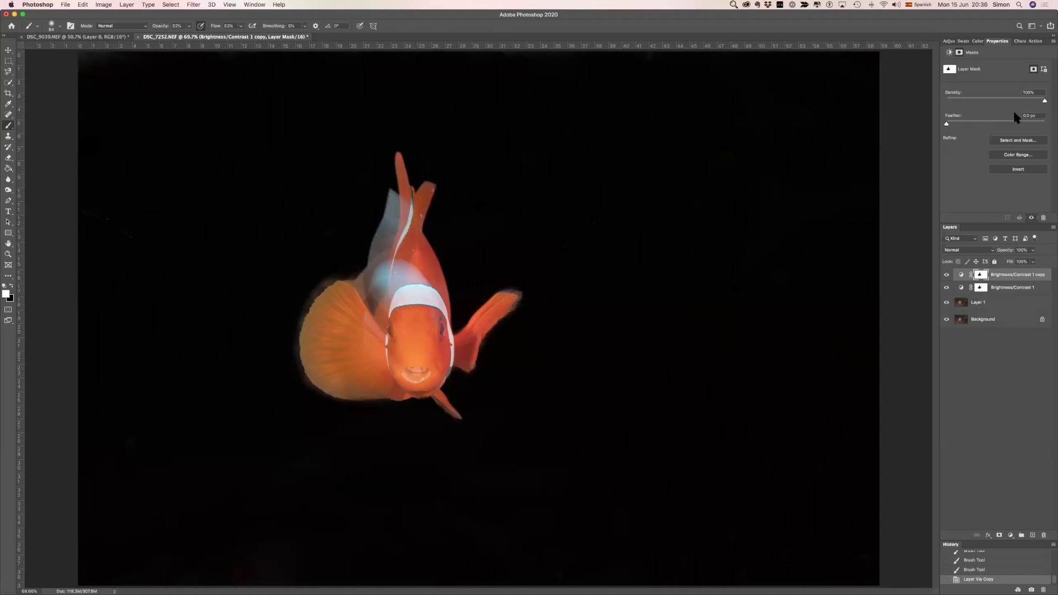
left_click(961, 278)
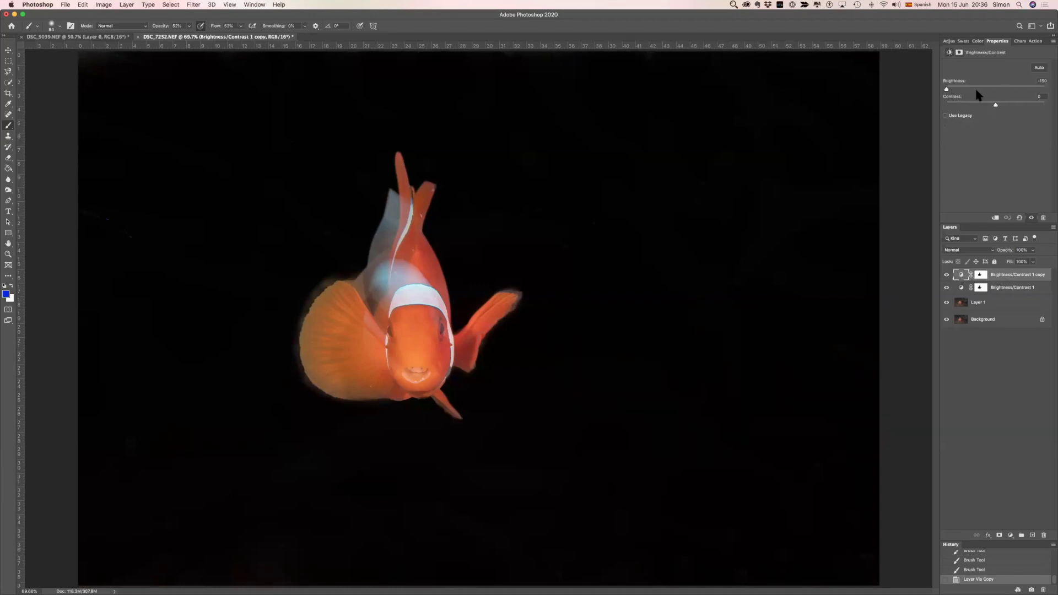
left_click_drag(947, 90, 977, 90)
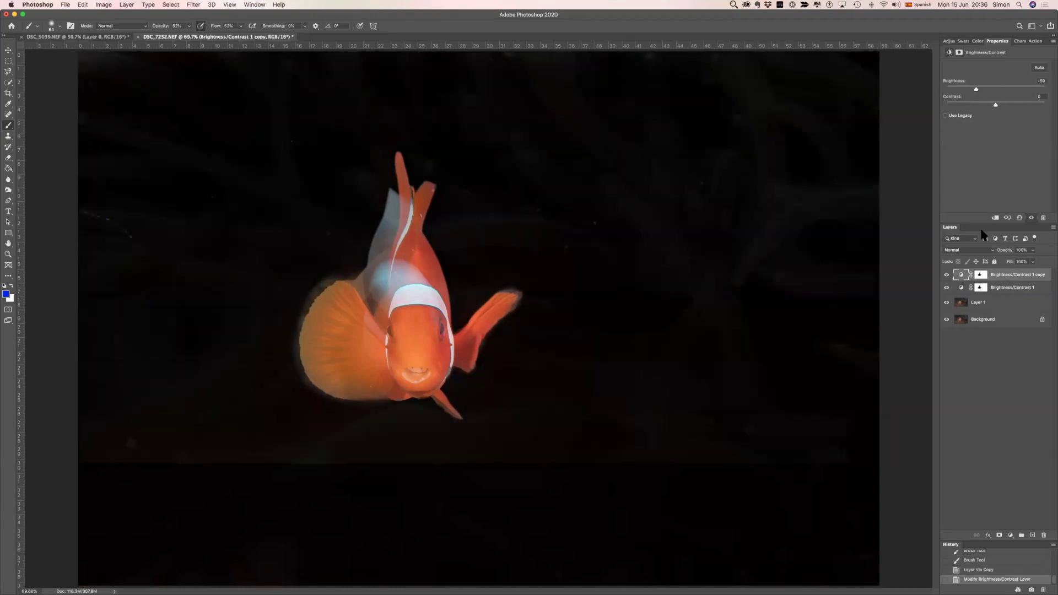
- Hide and show the original Brightness/Contrast 1 layer to compare its darkening effect on the background
left_click(960, 287)
left_click(947, 287)
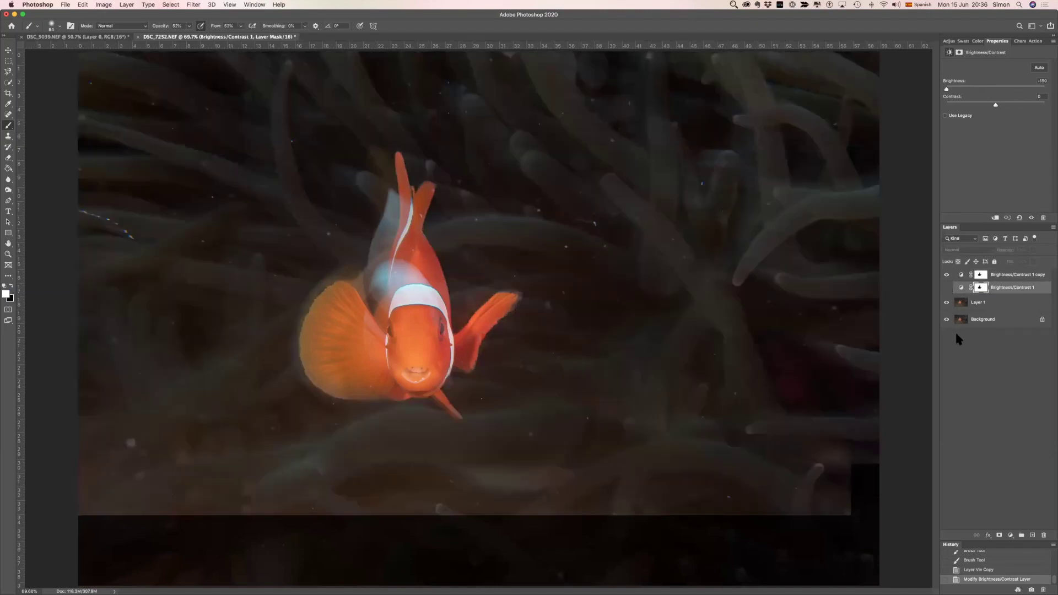
left_click(949, 288)
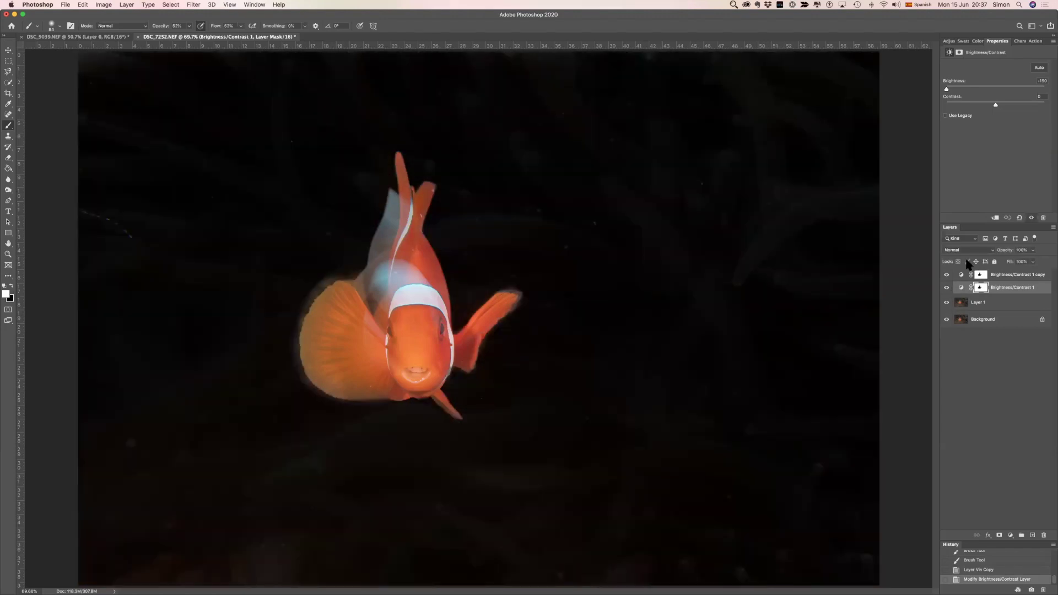
- Unlink the layer mask on the Brightness/Contrast 1 copy layer and select its adjustment
left_click(971, 275)
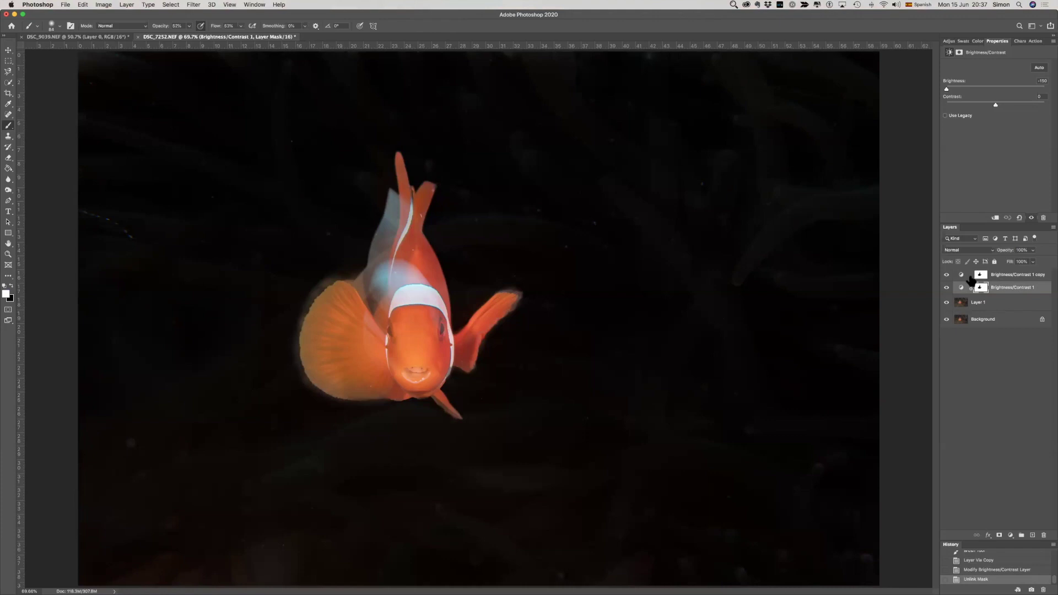
left_click(969, 279)
left_click(965, 278)
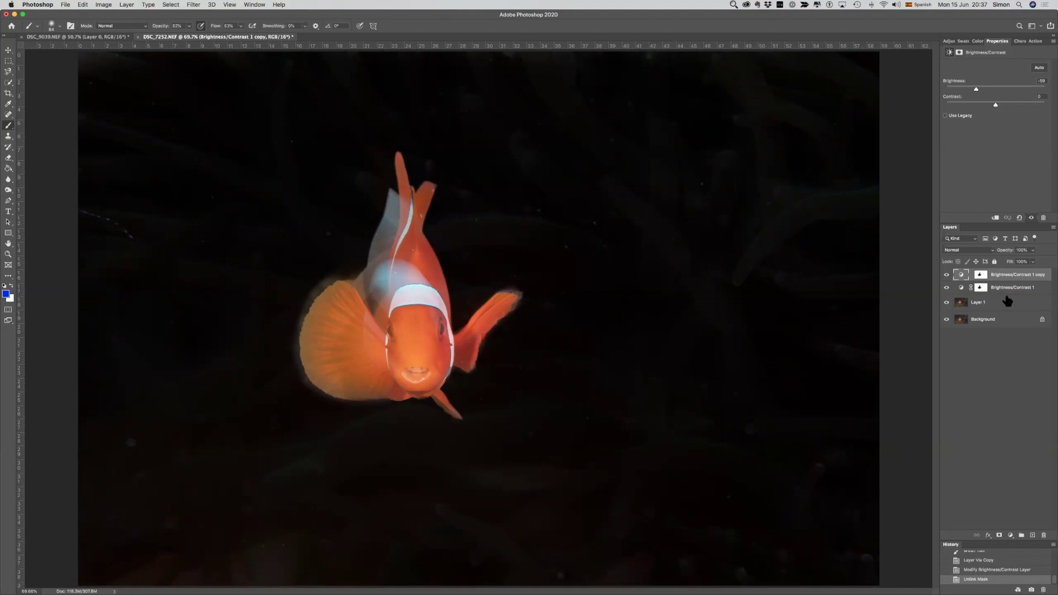
- Create a new empty layer above the adjustments and choose the Spot Healing Brush
key("shift+super+n")
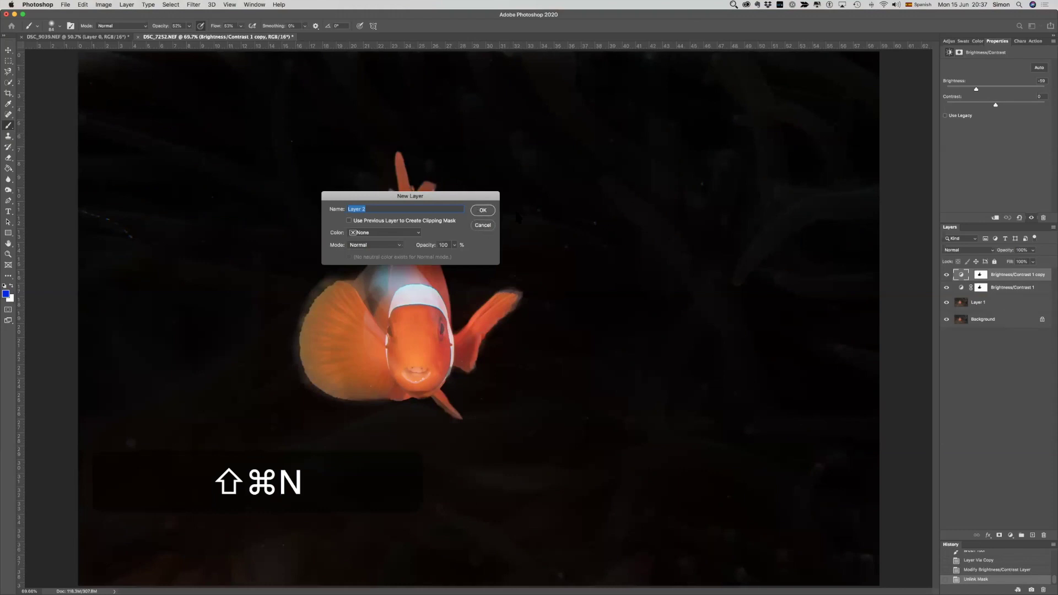
left_click(483, 210)
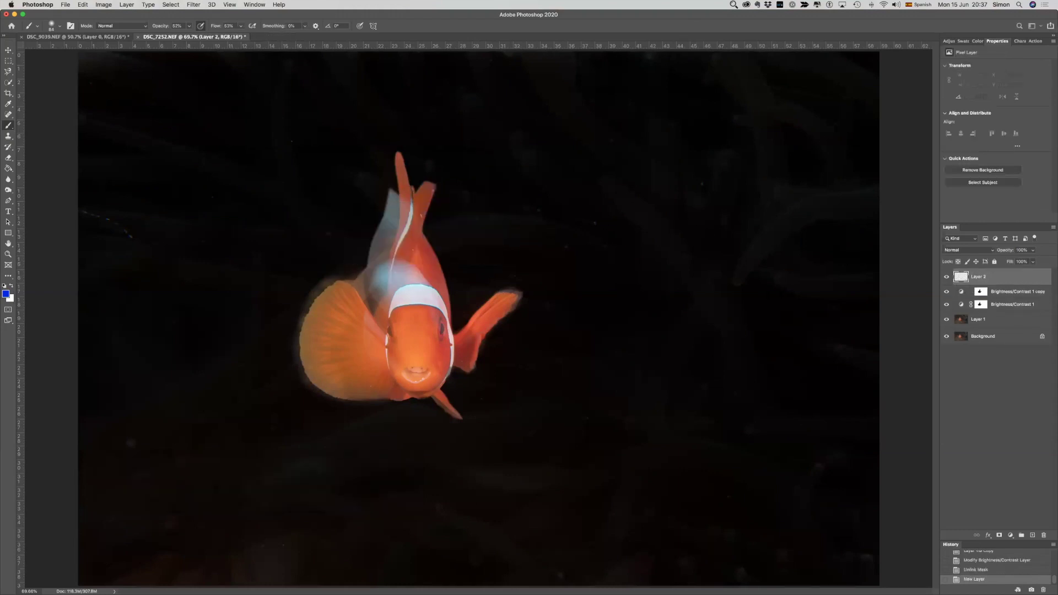
key("s")
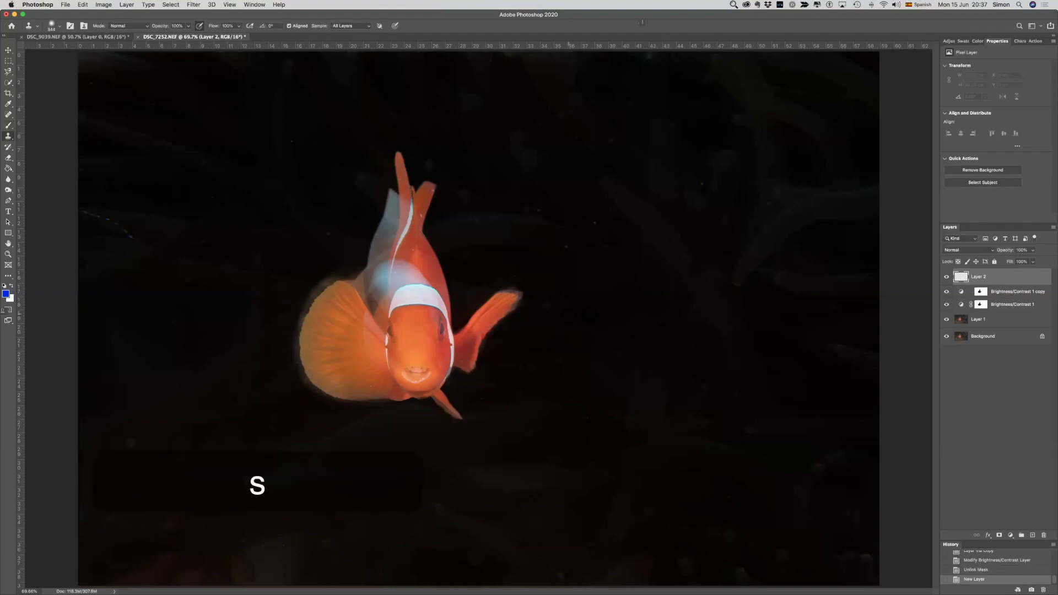
key("j")
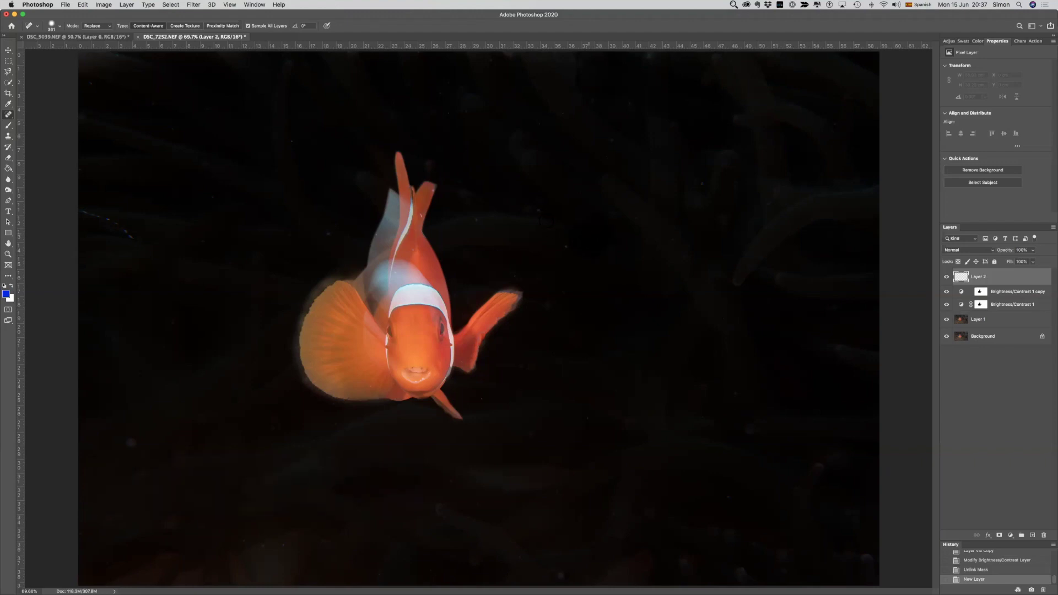
- Heal the bright specks in the background beside the fish's tail and the streak near the photo's left edge, resizing the brush as needed
left_click(591, 237)
key("ctrl+alt")
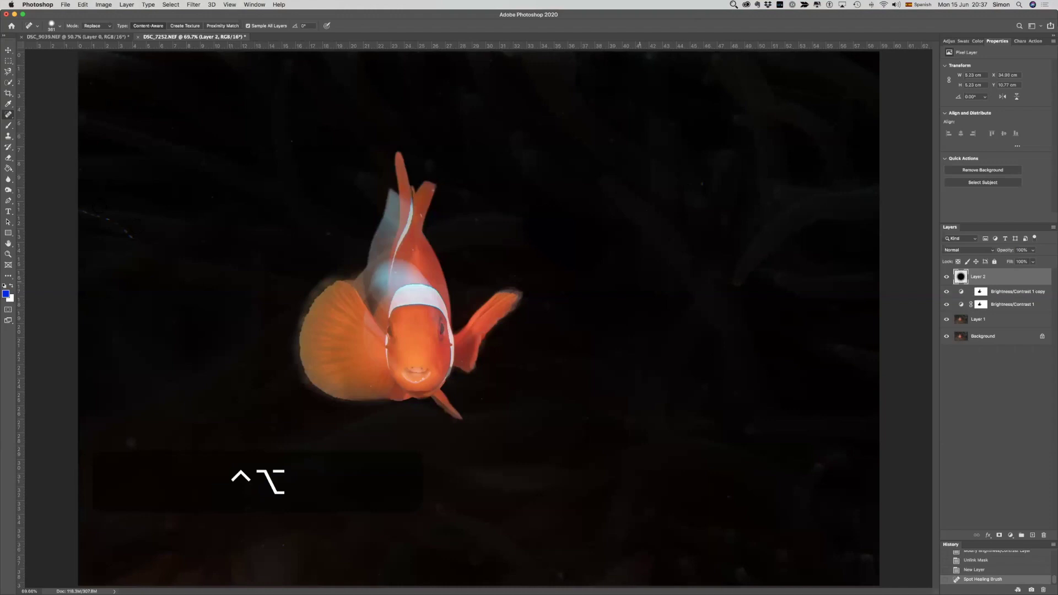
left_click_drag(654, 282, 609, 282)
left_click(552, 237)
left_click(132, 243)
key("ctrl+alt")
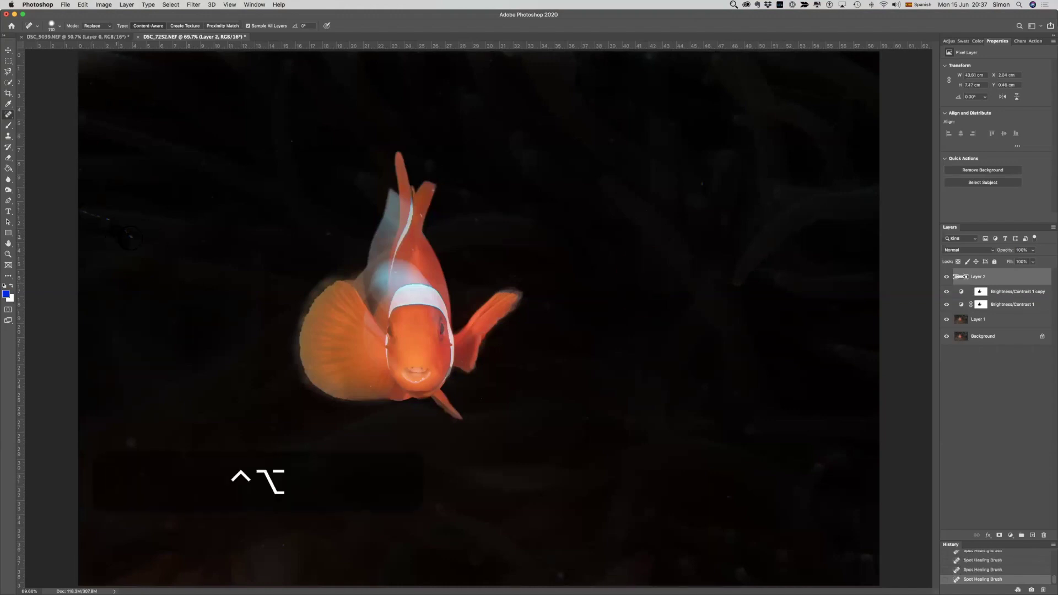
left_click_drag(131, 238, 130, 241)
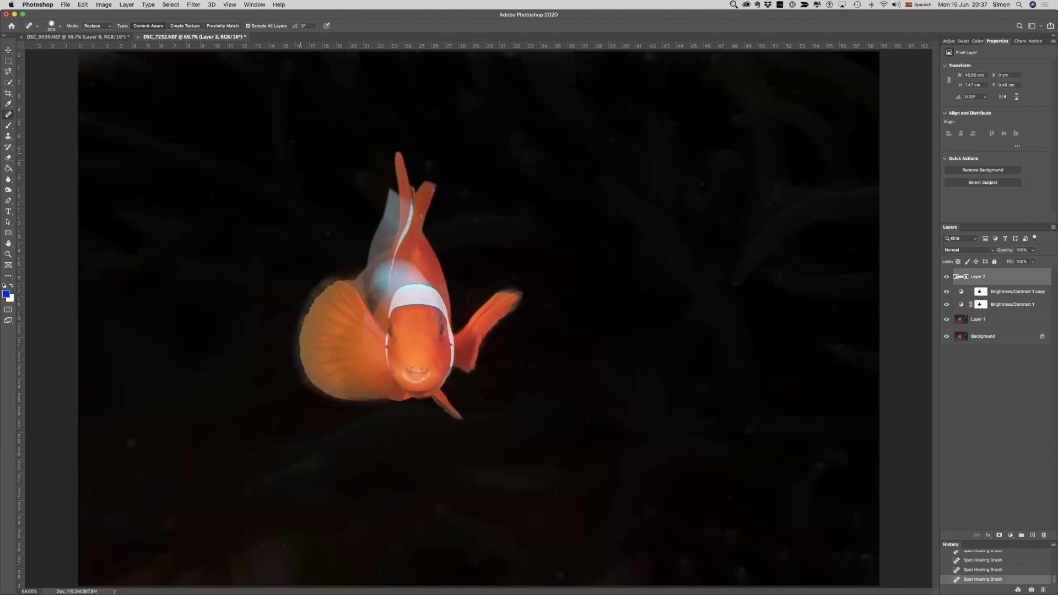
- Heal small specks around the fish's tail and body and along its pectoral fins with a smaller brush
key("ctrl+alt")
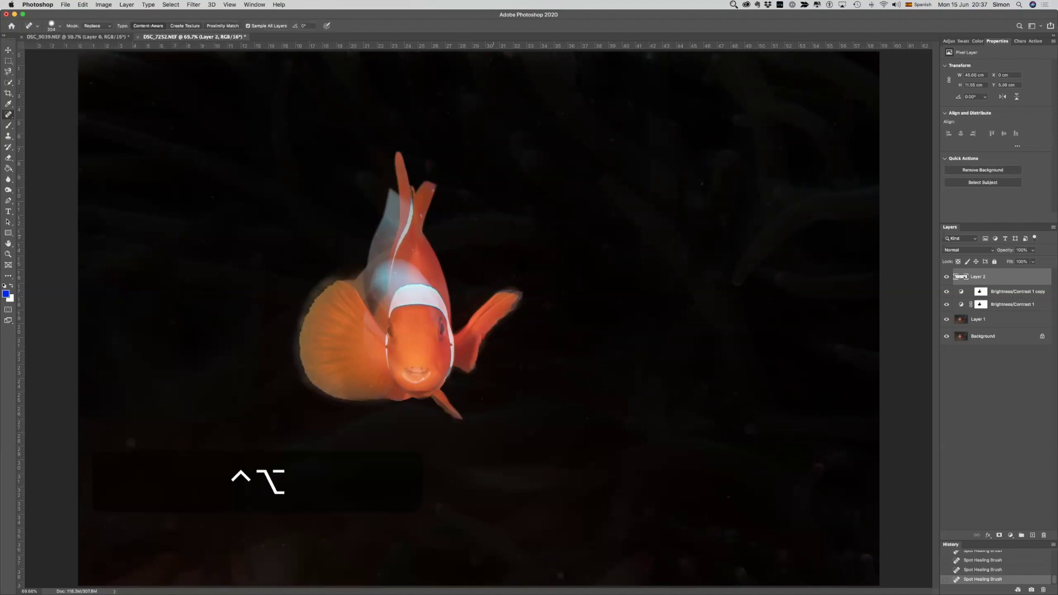
mouse_move(480, 223)
left_mouse_down()
mouse_move(425, 269)
mouse_move(413, 250)
left_mouse_up()
key("ctrl+alt")
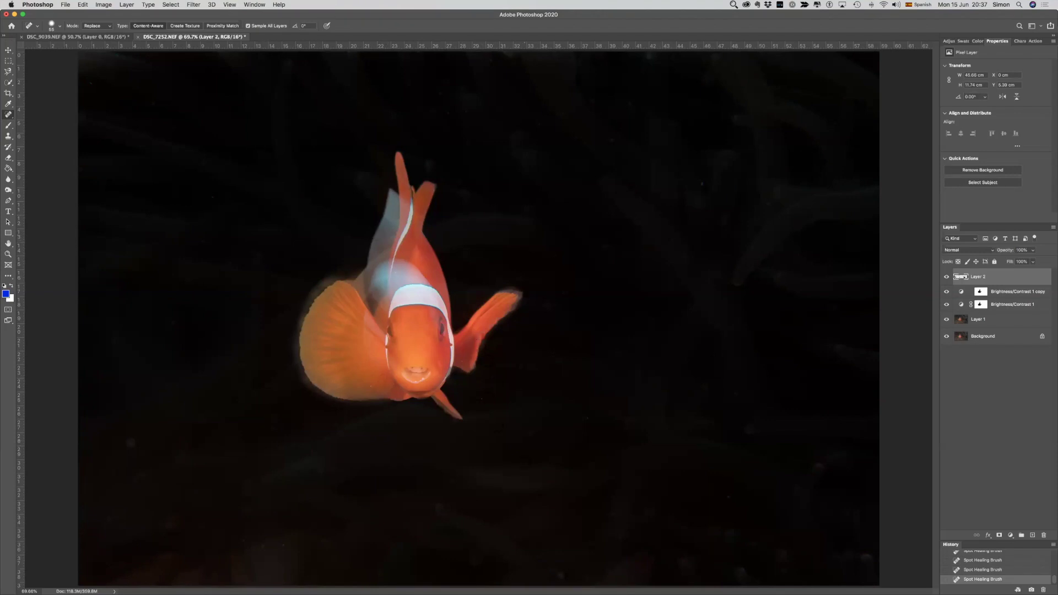
left_click(462, 363)
left_click(376, 394)
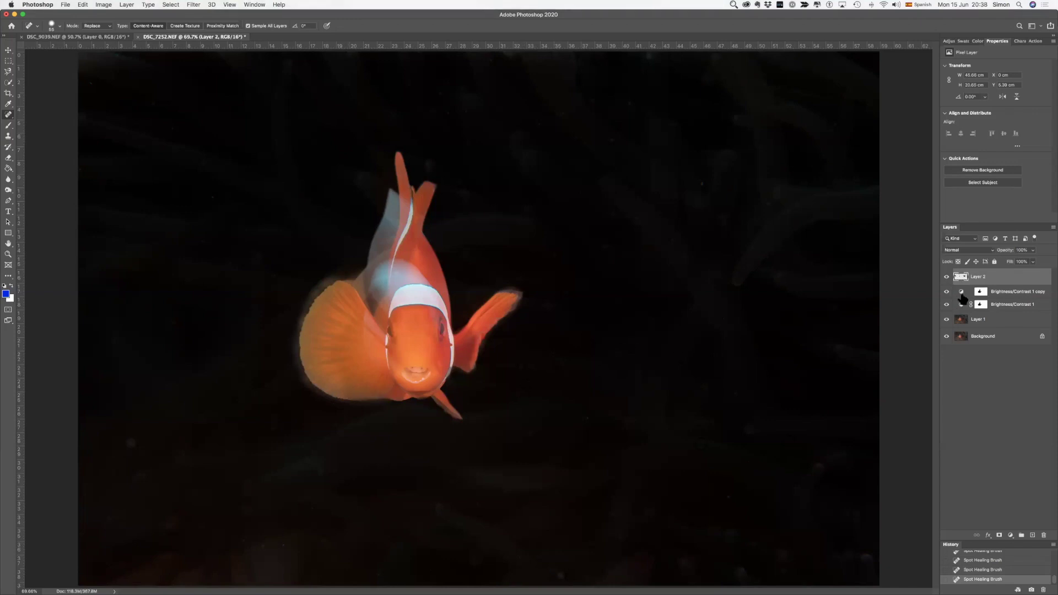
- Compare the photo with and without Layer 2 and both Brightness/Contrast layers, leaving them hidden with Layer 1 selected
left_click_drag(946, 305, 947, 278)
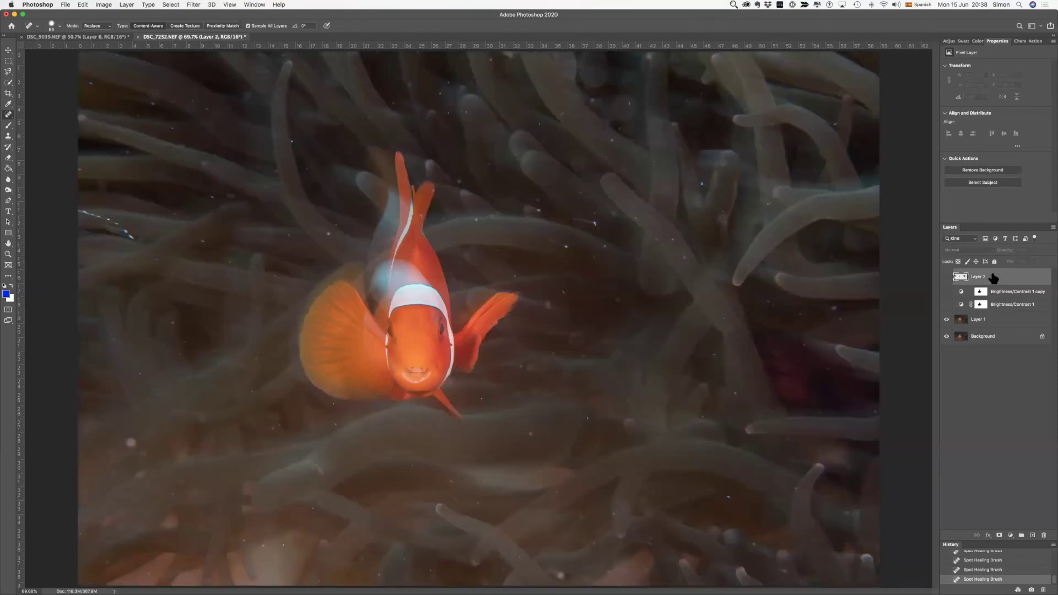
left_click_drag(948, 305, 947, 292)
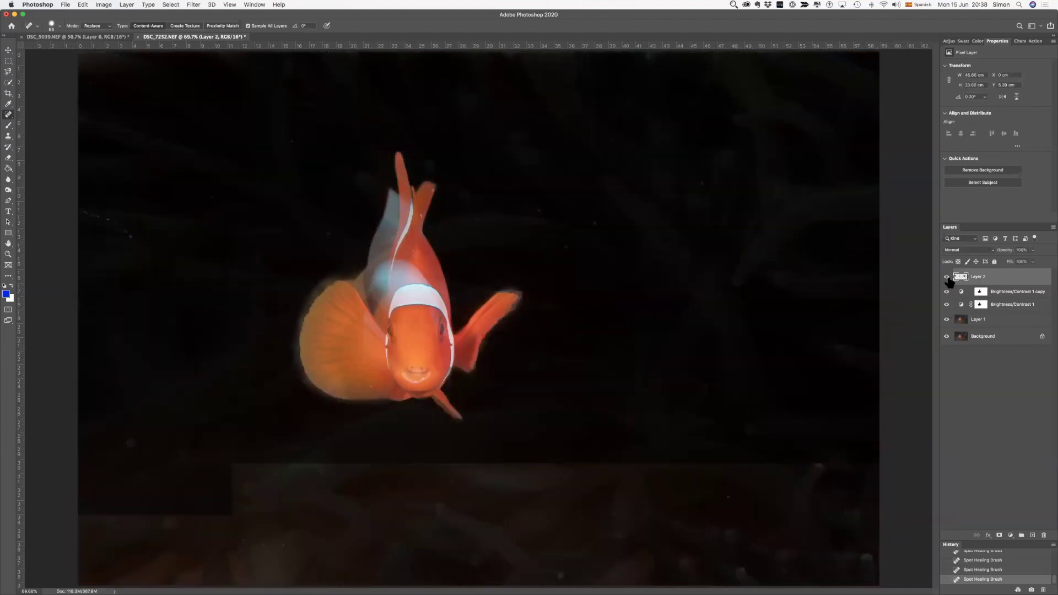
left_click_drag(948, 294, 948, 305)
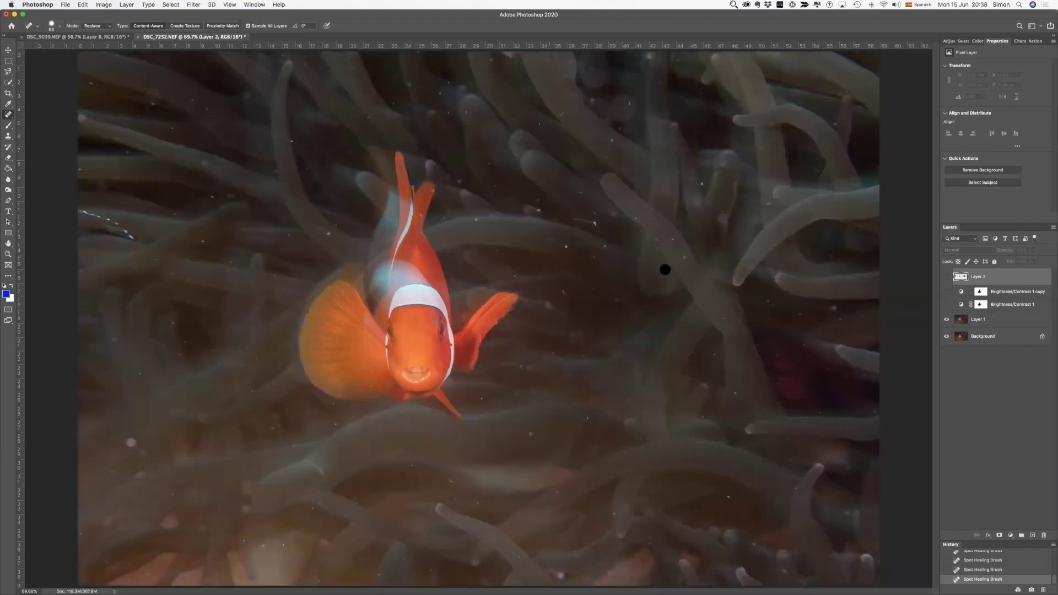
left_click(977, 320)
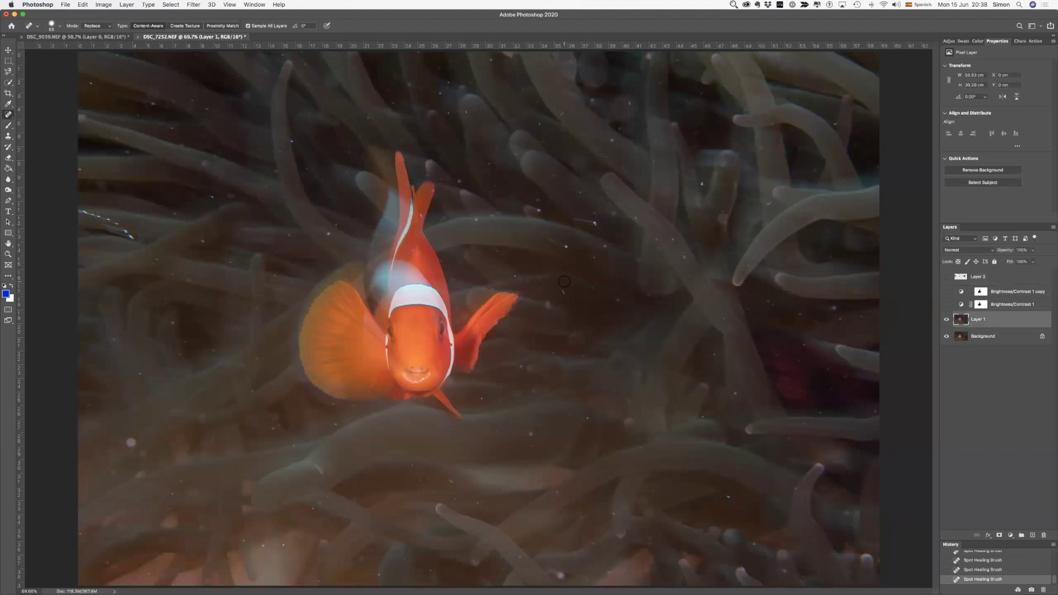
key("super+Tab")
key("super+Tab")
key("super+Tab")
key("super+Tab")
key("super+Tab")
key("super+Tab")
key("super+Tab")
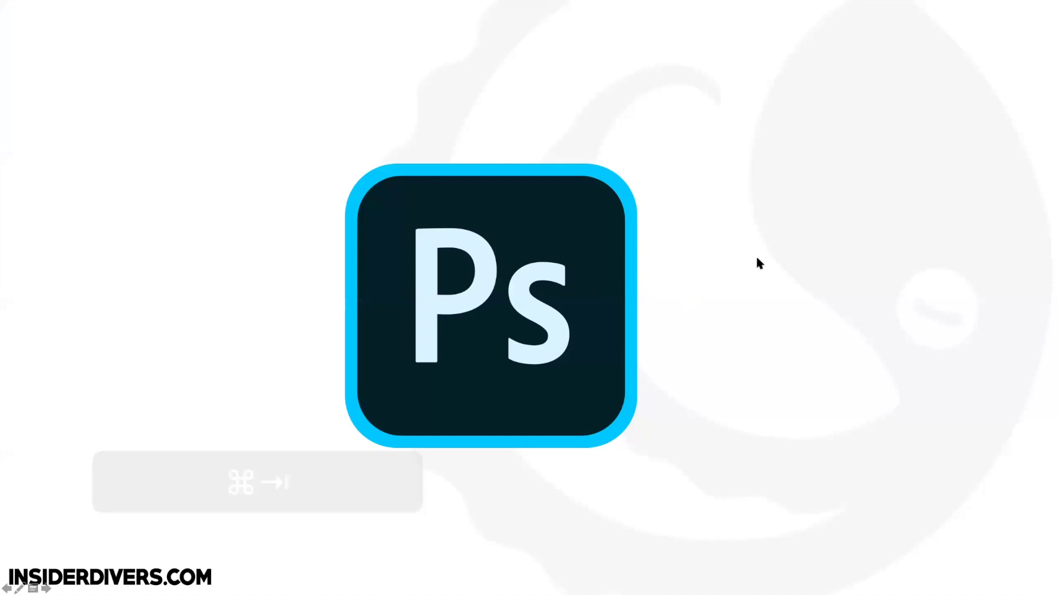
key("super+Tab")
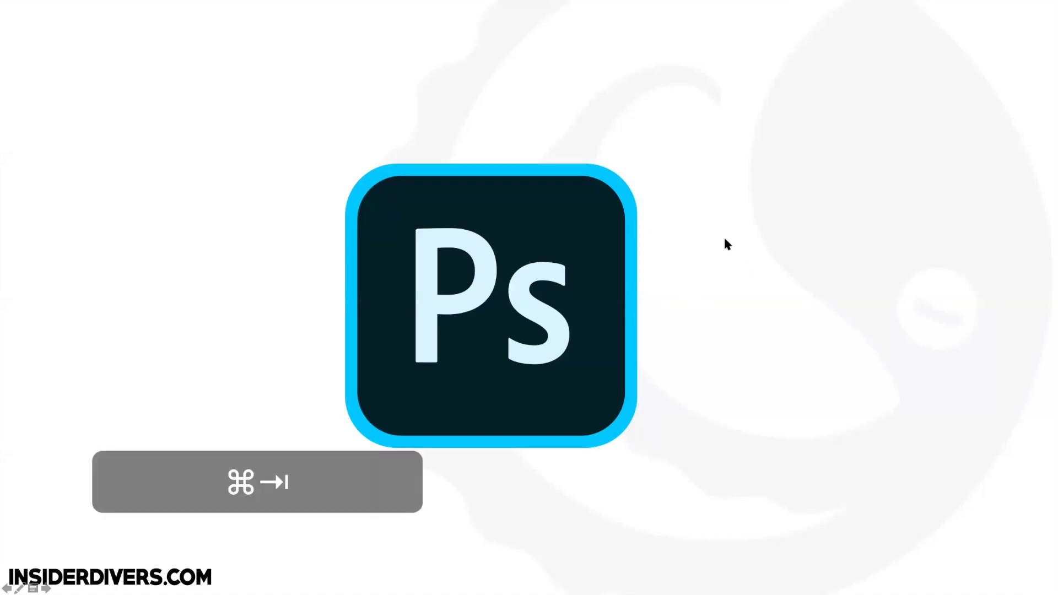
key("super+Tab")
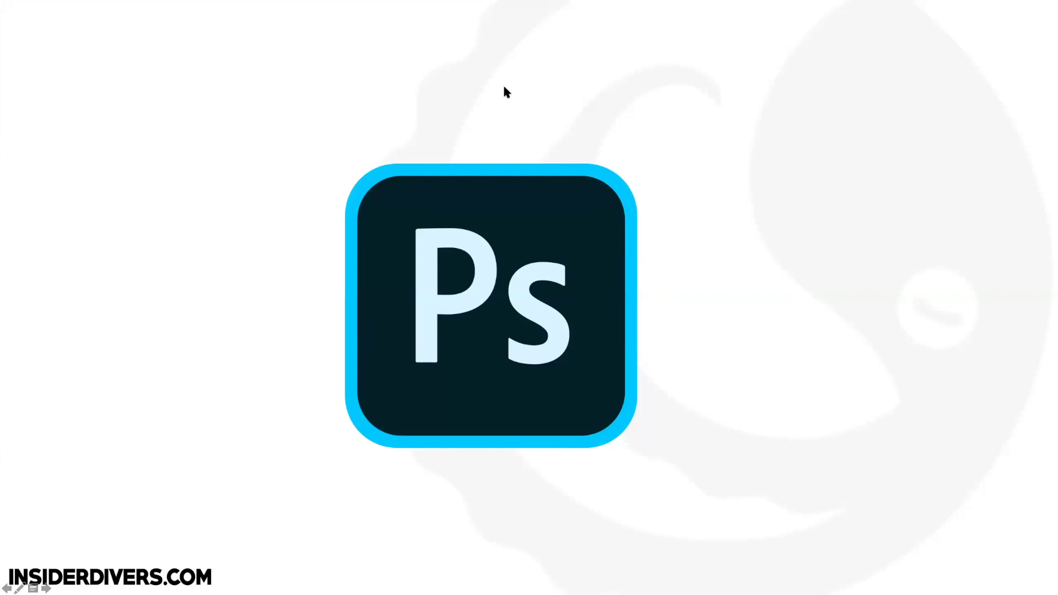
key("super+Tab")
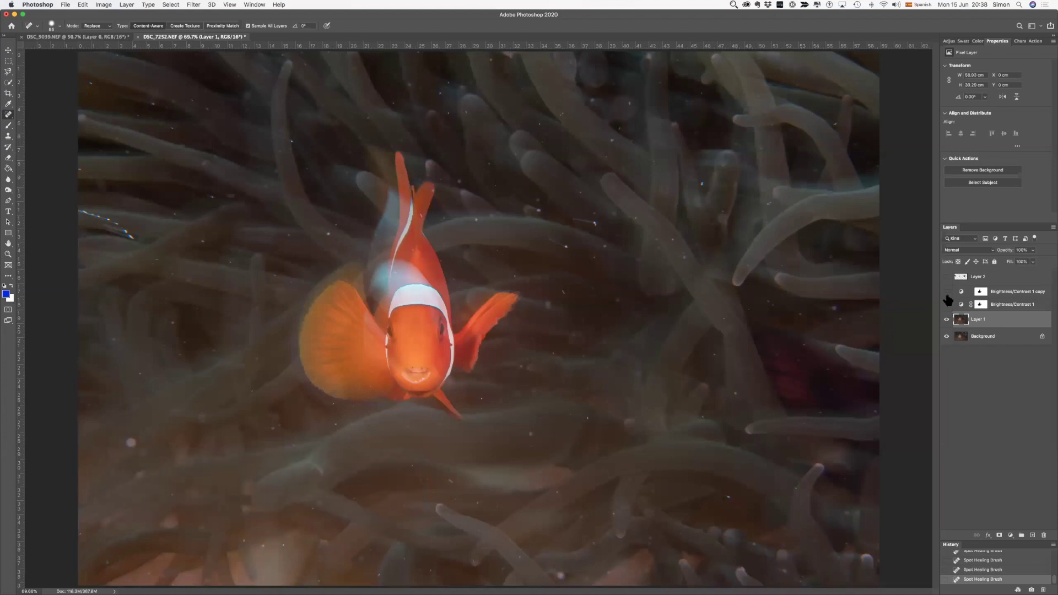
- Show Layer 2 and both Brightness/Contrast layers again and set the copy's Brightness to about -121
left_click_drag(949, 301, 948, 277)
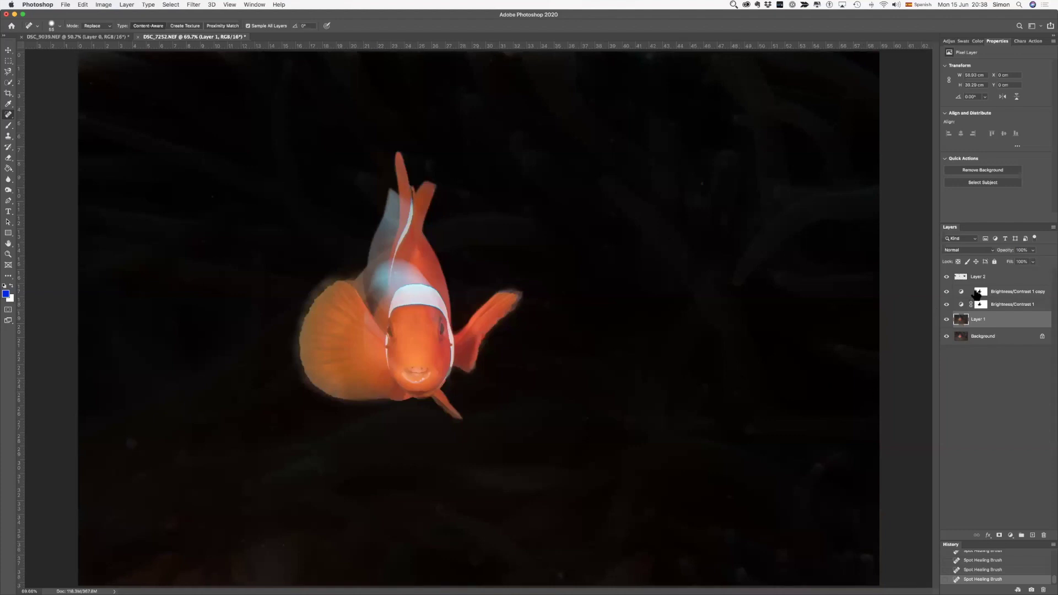
left_click(963, 293)
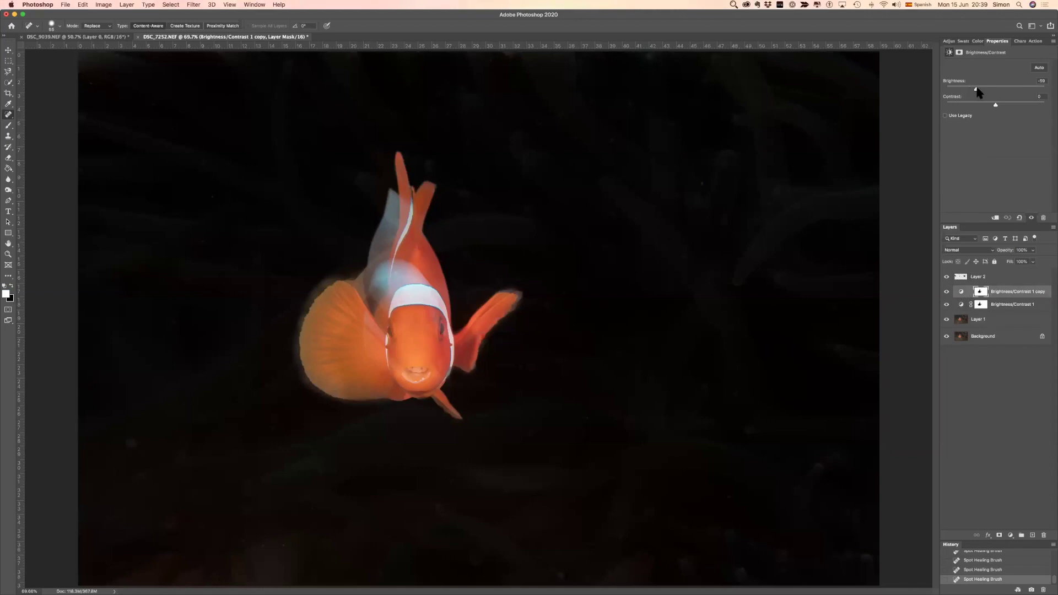
left_click_drag(978, 93, 945, 93)
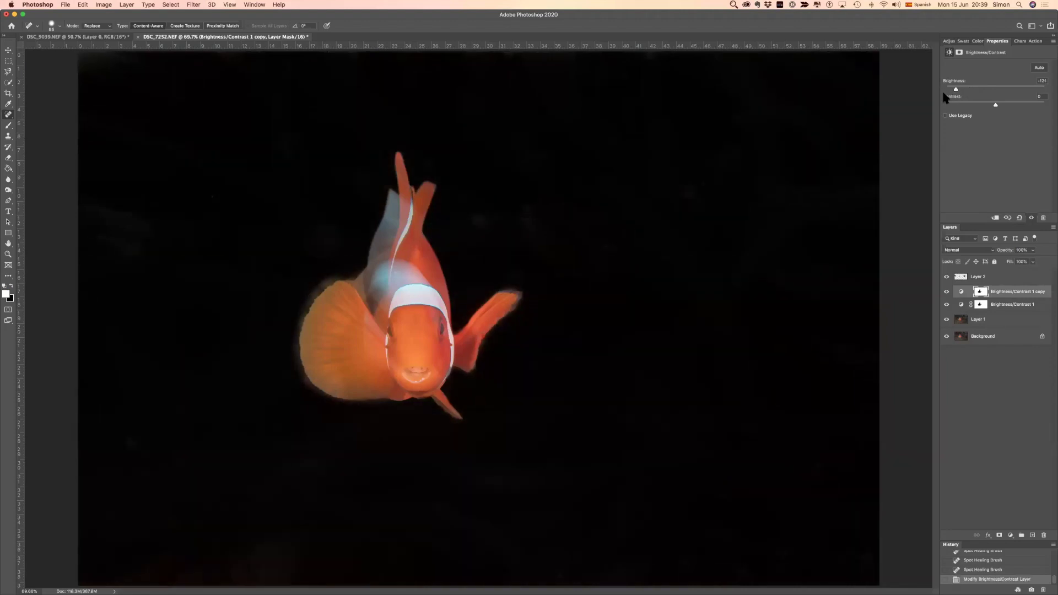
left_click(961, 308)
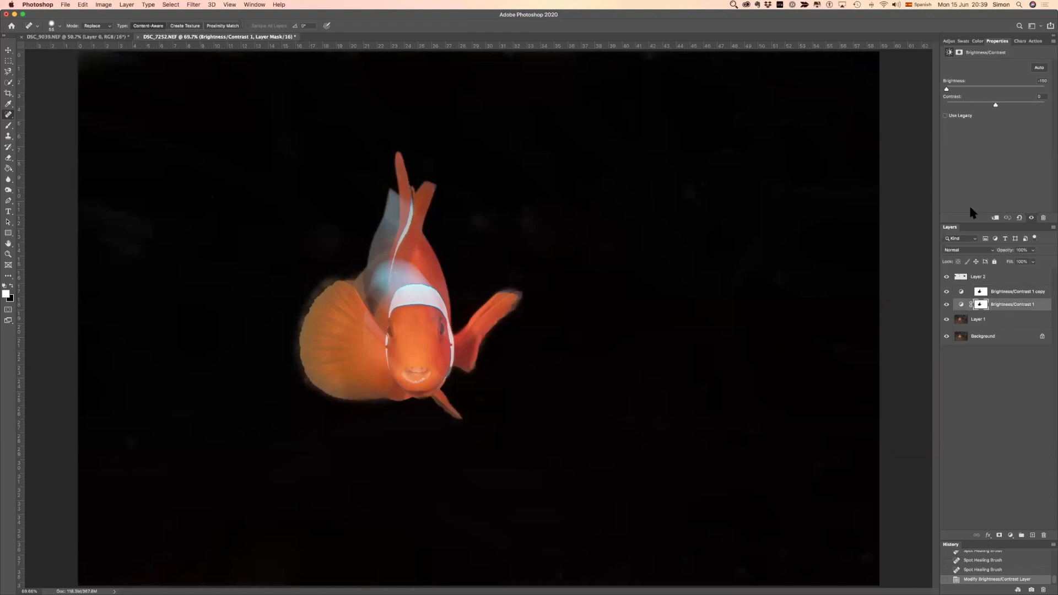
- Add a new Brightness/Contrast adjustment above Layer 2 and raise its Brightness to about 120
left_click(977, 278)
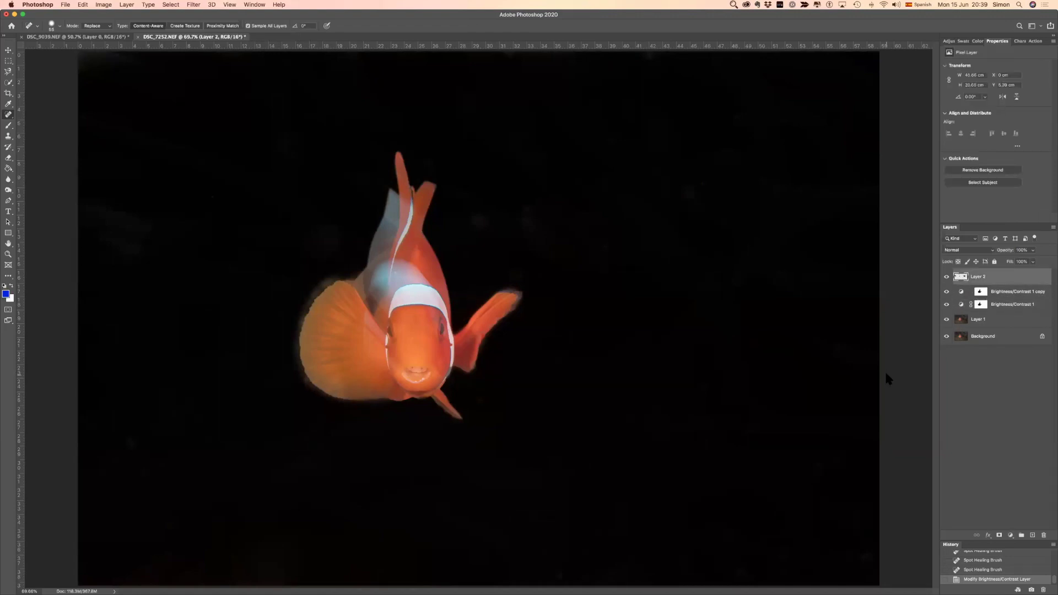
key("XF86MonBrightnessUp")
left_click(947, 44)
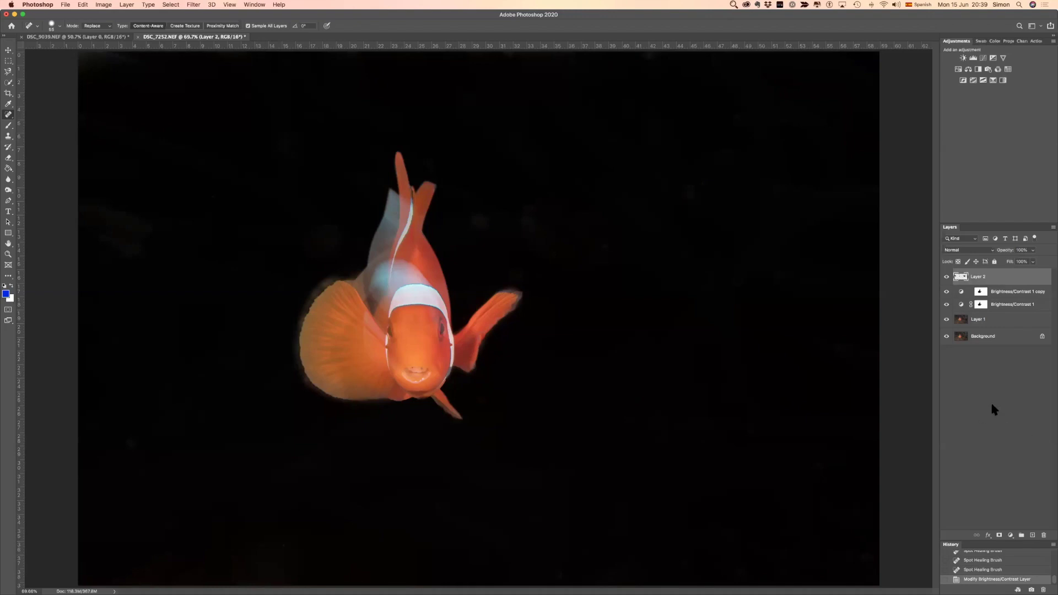
left_click(963, 58)
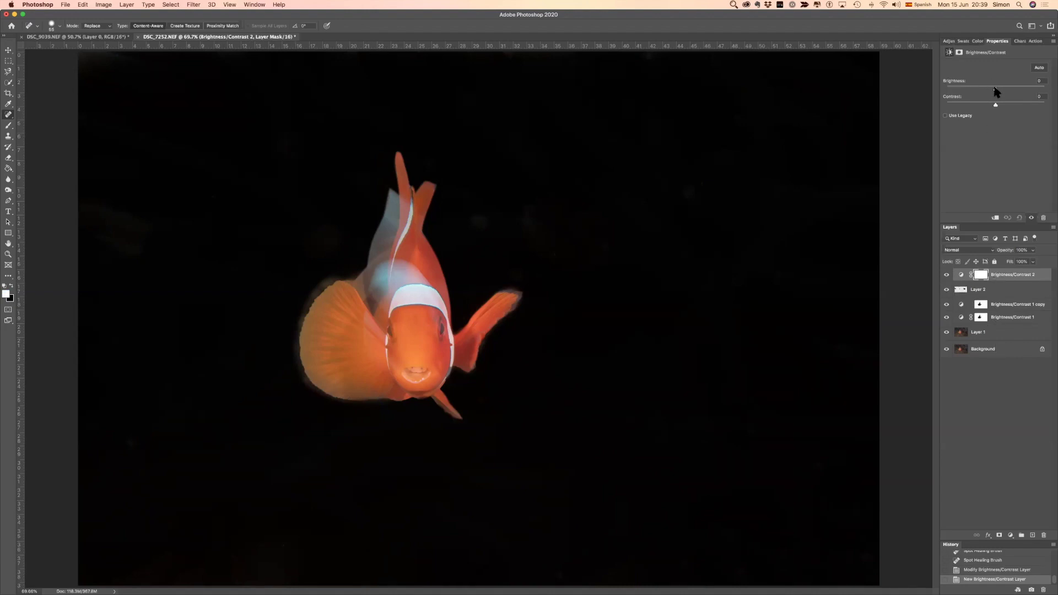
left_click_drag(1008, 86, 1035, 88)
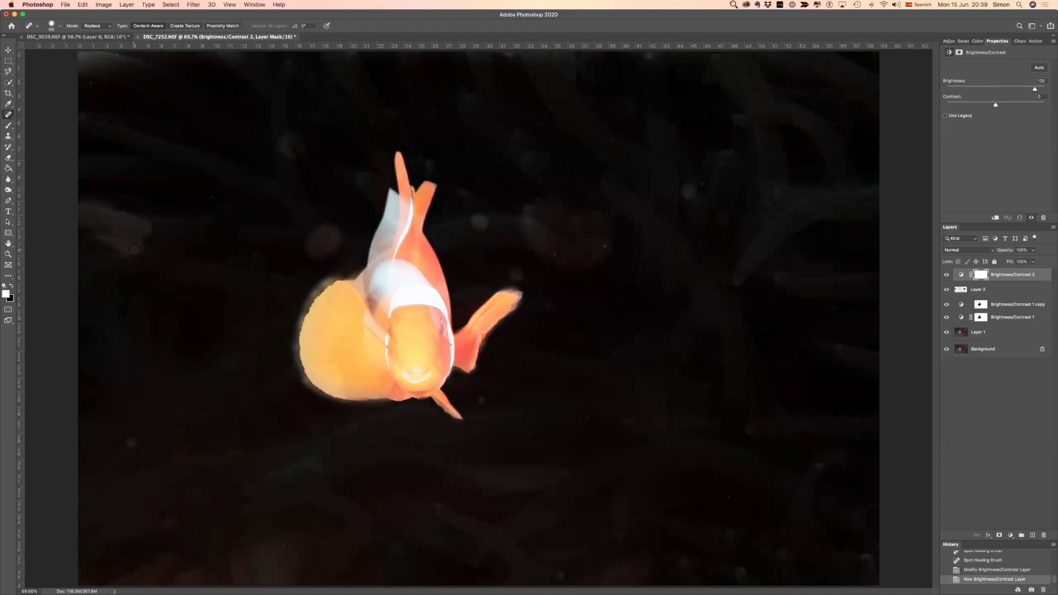
- Rename the topmost Brightness/Contrast adjustment layer as "check layer"
double_click(1007, 274)
type("check la")
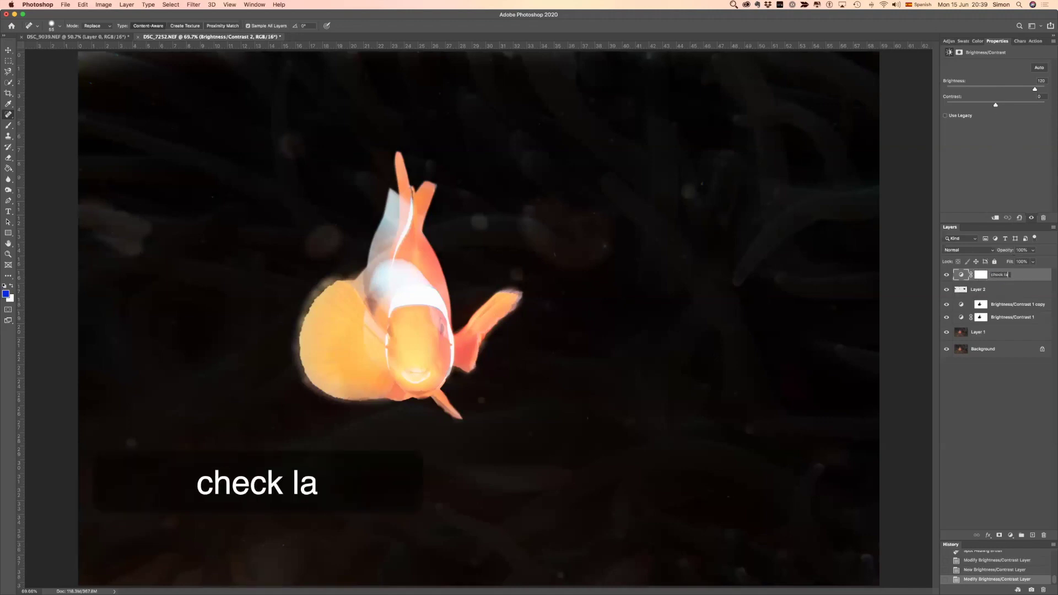
type("yer")
key("Return")
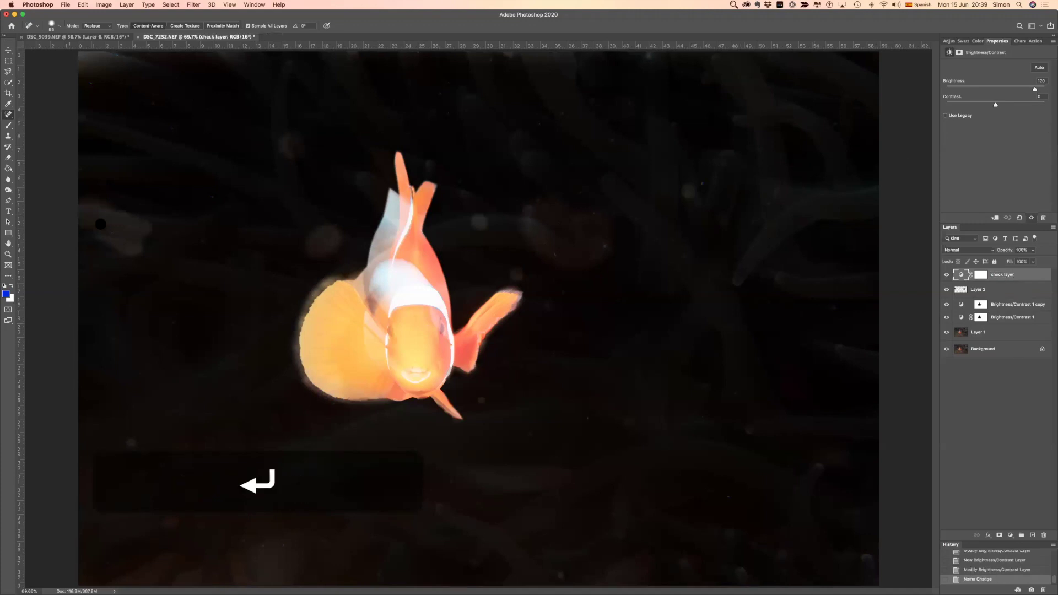
- Duplicate the Brightness/Contrast 1 copy layer and compare the background with the check layer hidden and shown
left_click(997, 310)
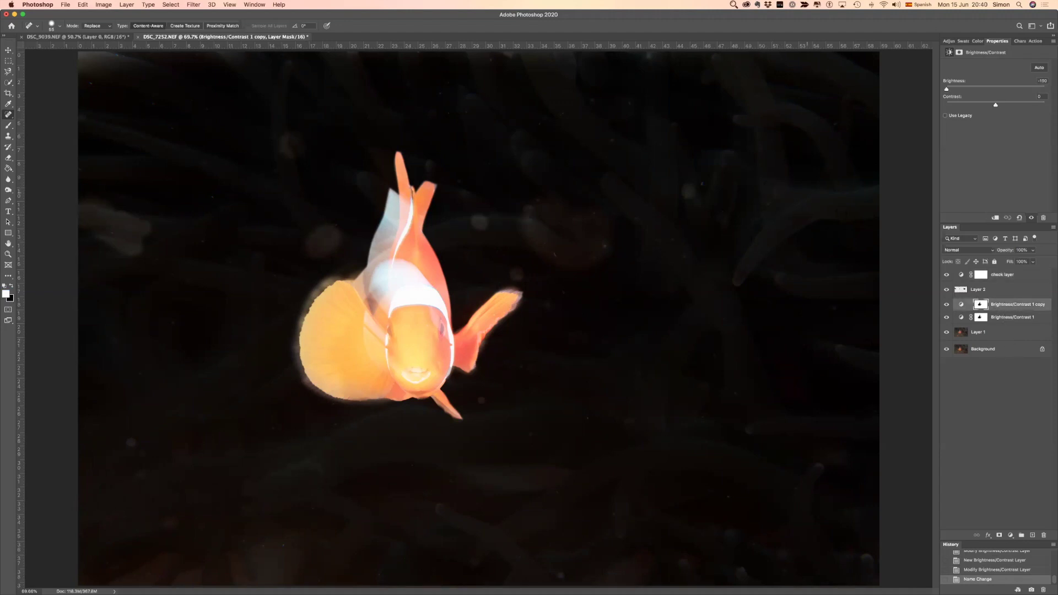
left_click(947, 275)
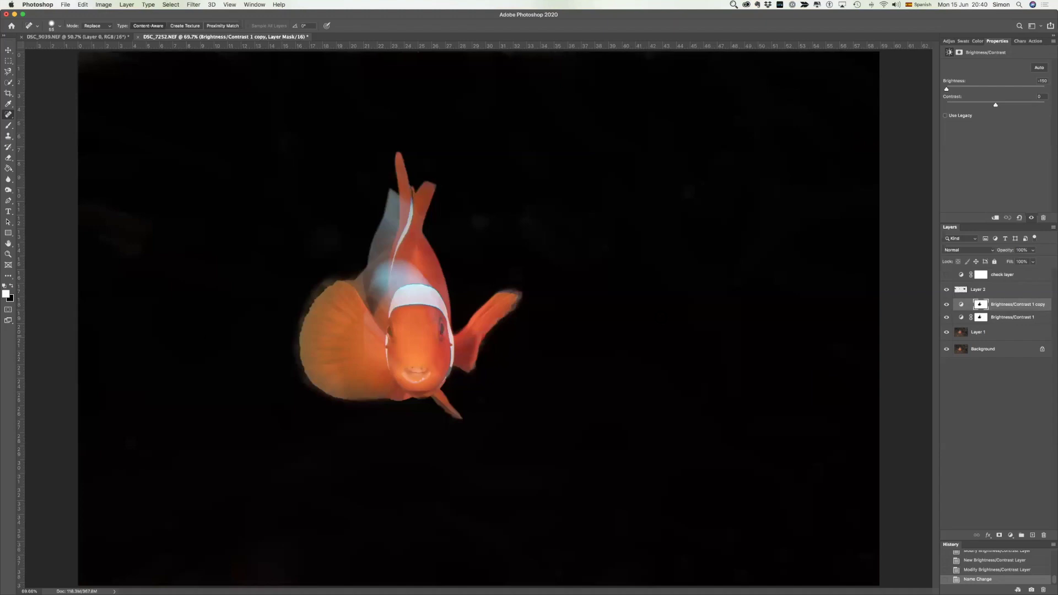
left_click(1000, 307)
key("super+j")
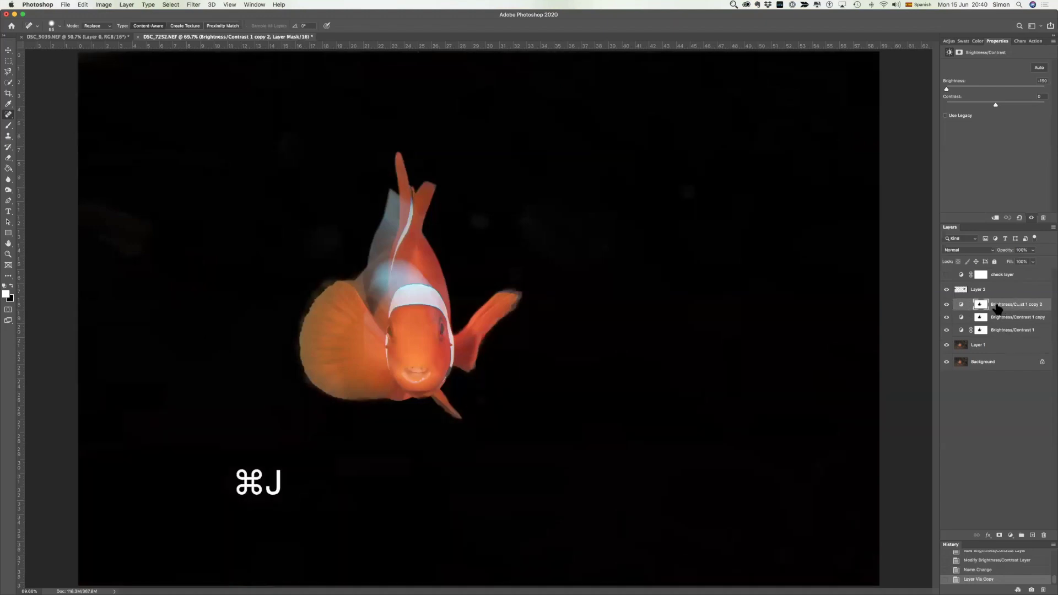
left_click(947, 275)
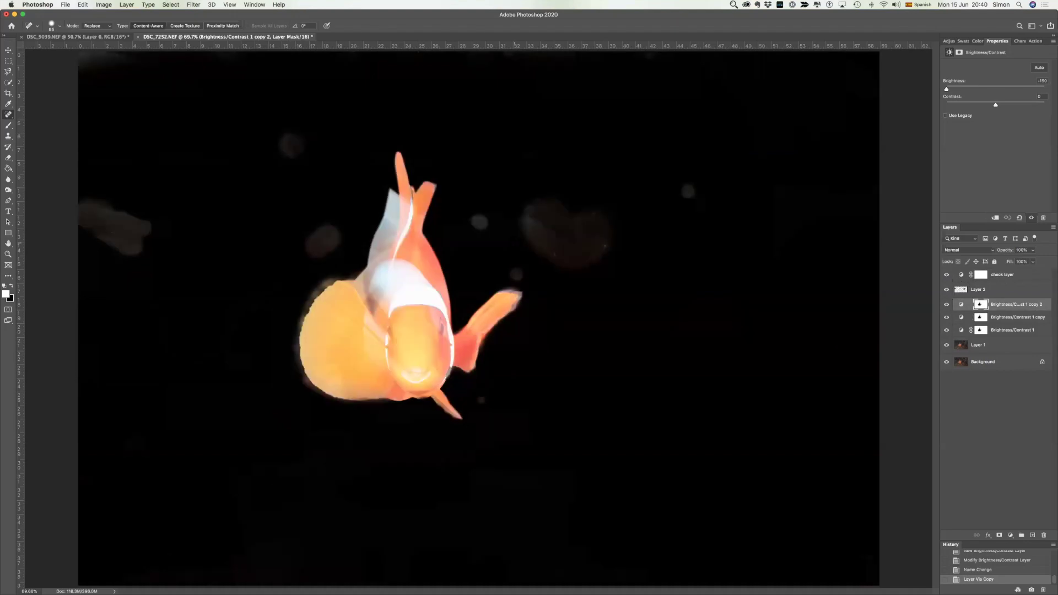
- Delete both Brightness/Contrast 1 copies, keeping Layer 2 visible, and hide the check layer
left_click(947, 289)
left_click(948, 290)
key("BackSpace")
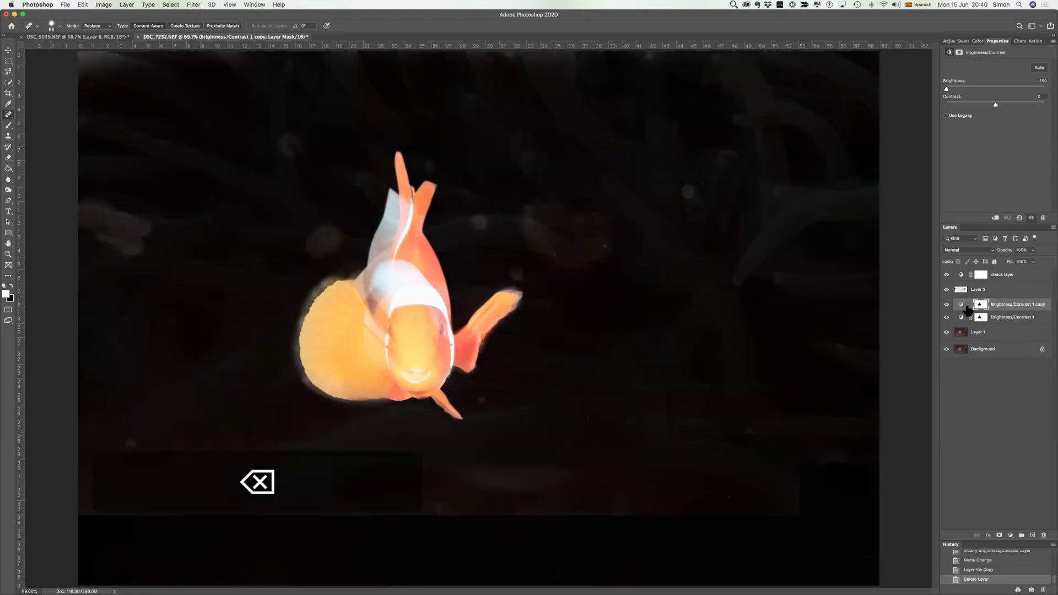
left_click(1043, 298)
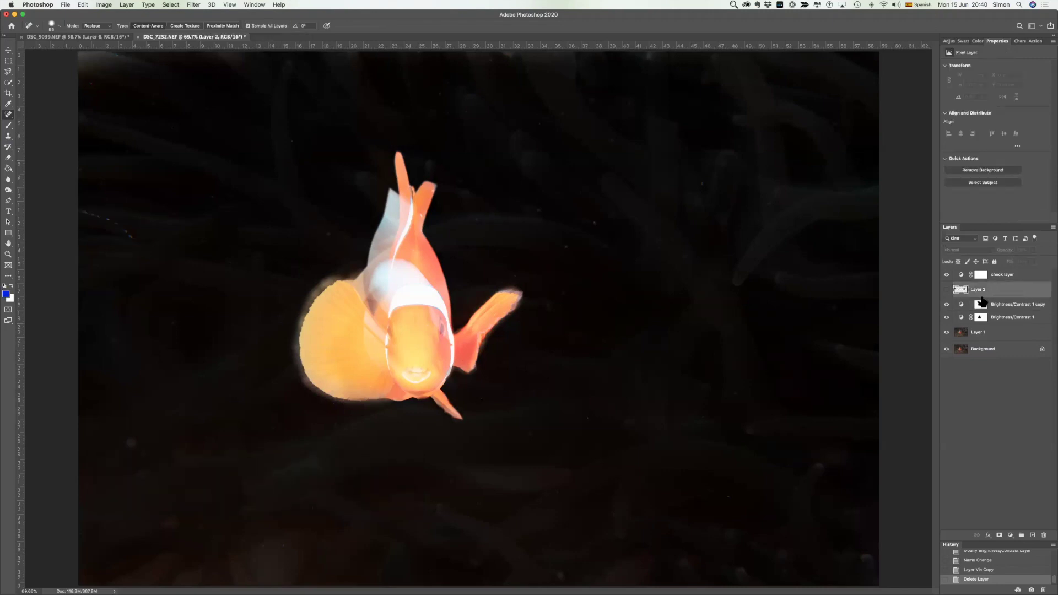
left_click(947, 304)
left_click(1014, 306)
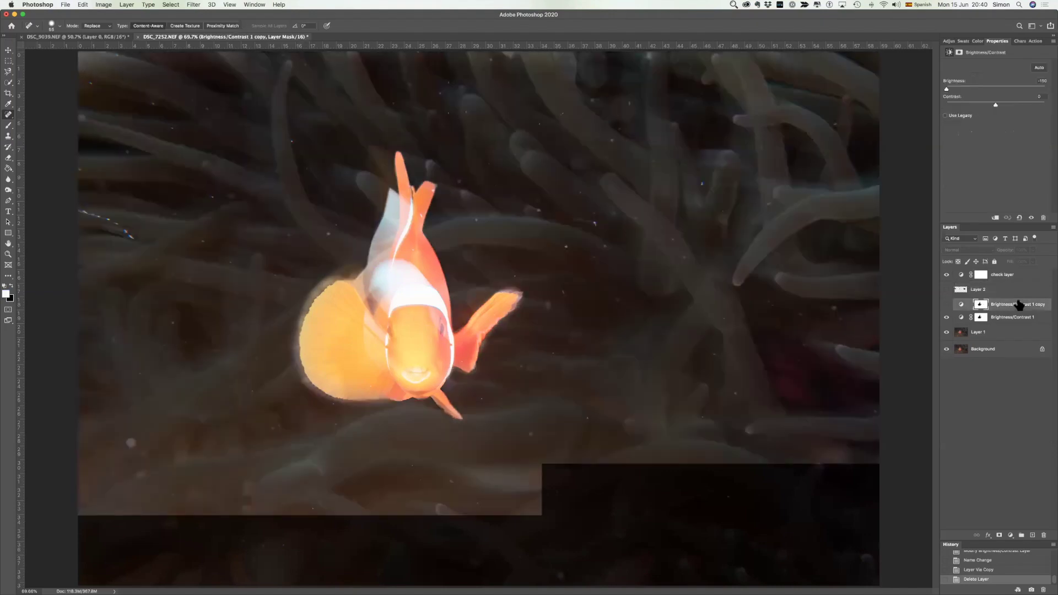
key("BackSpace")
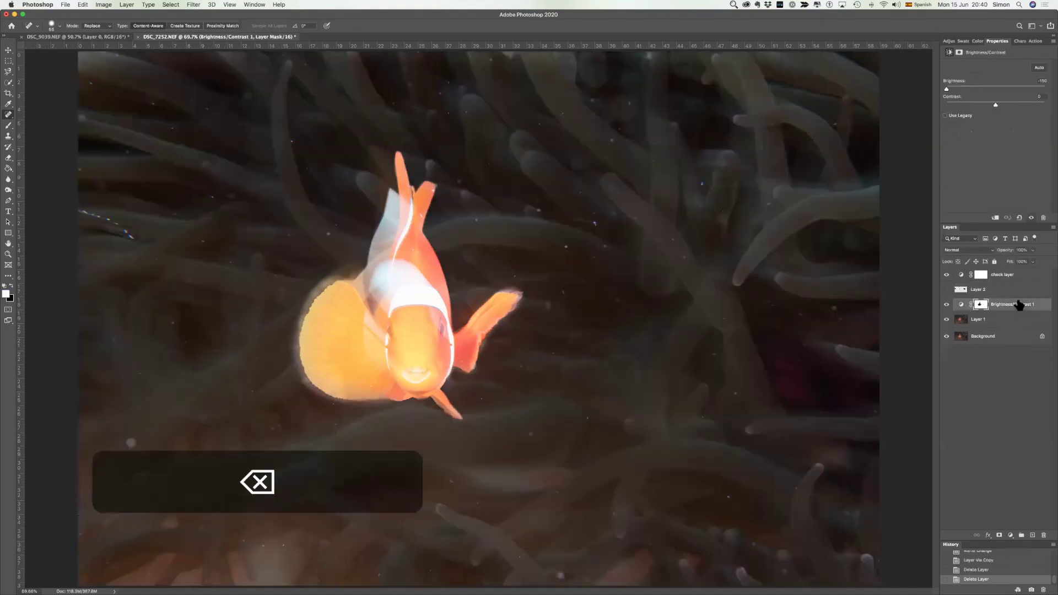
left_click(947, 290)
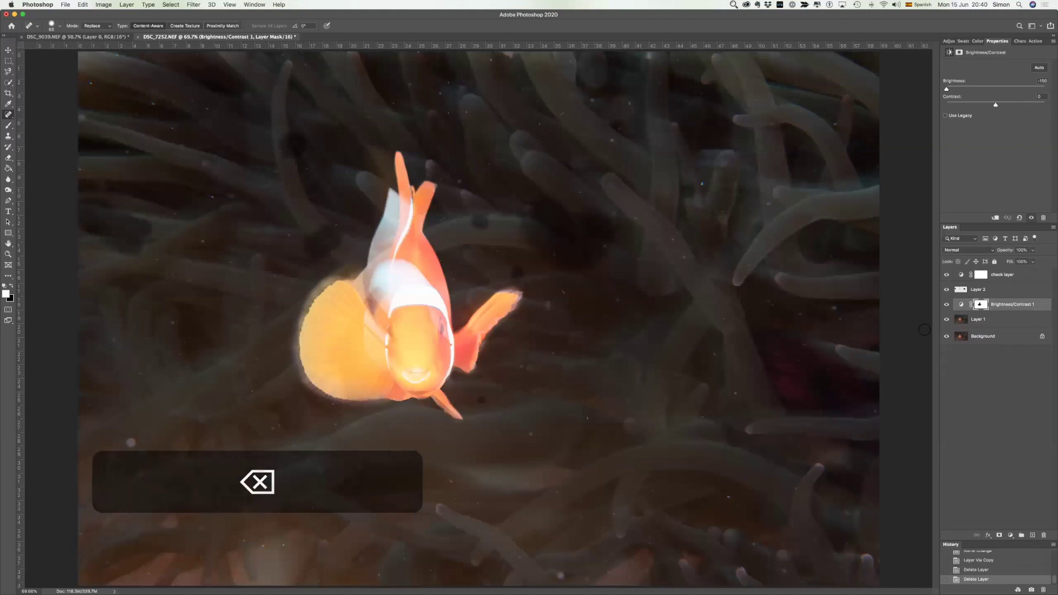
left_click(947, 274)
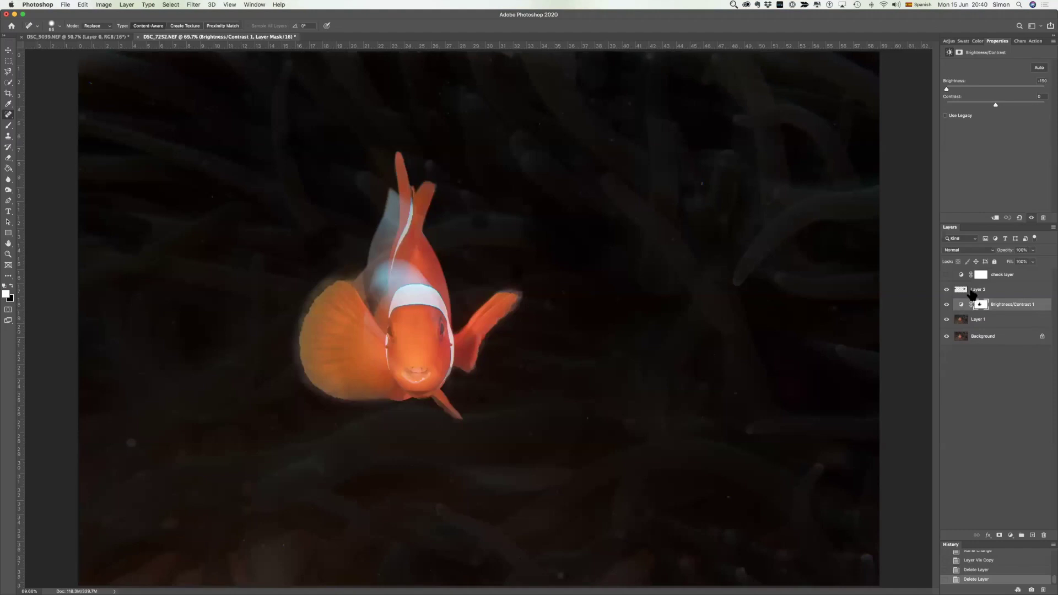
- Duplicate the masked Brightness/Contrast 1 layer twice and keep Layer 2 hidden
left_click(973, 292)
left_click(982, 305)
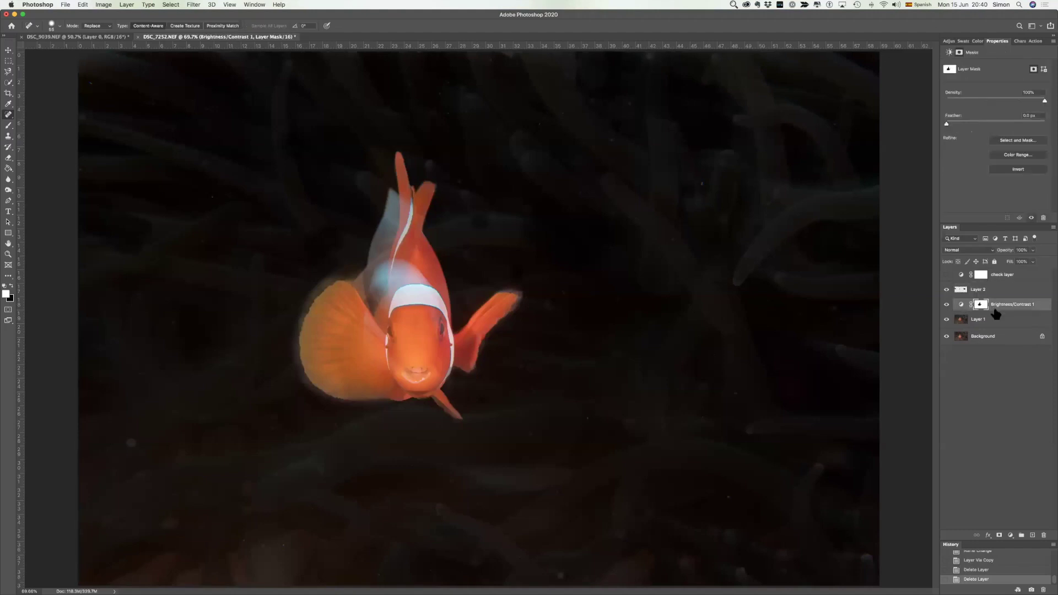
key("super")
key("super+j")
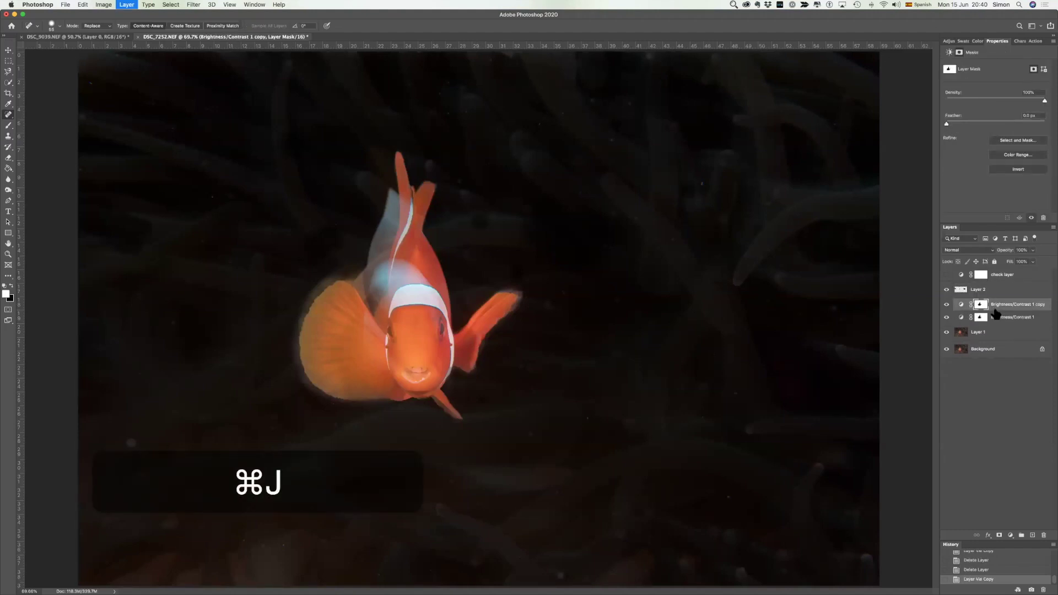
key("super+j")
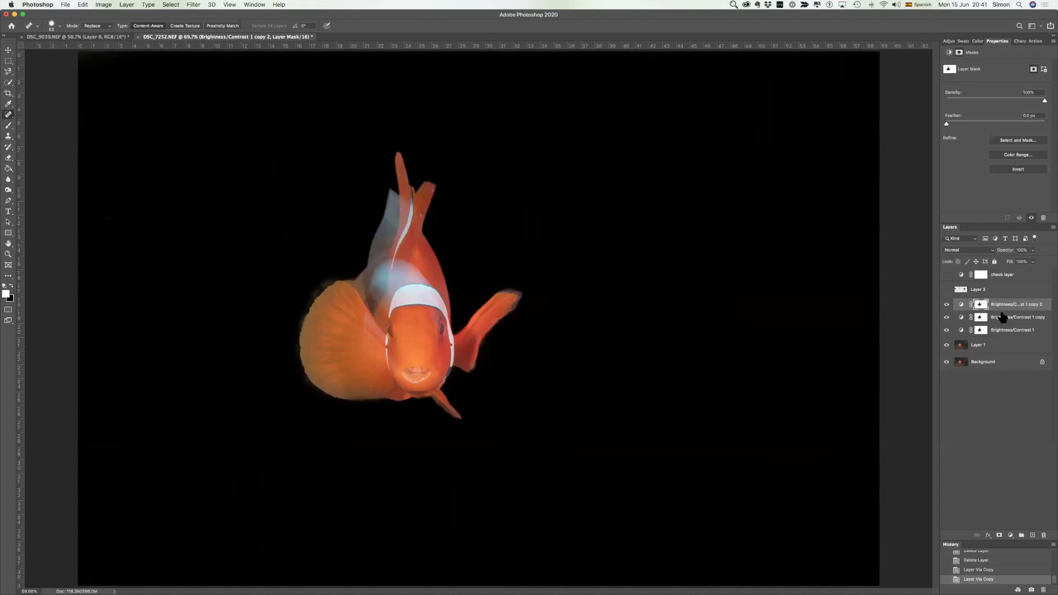
- Stamp all visible layers into a new layer above the adjustments, then toggle the adjustments beneath it to compare
key("alt+shift+super+e")
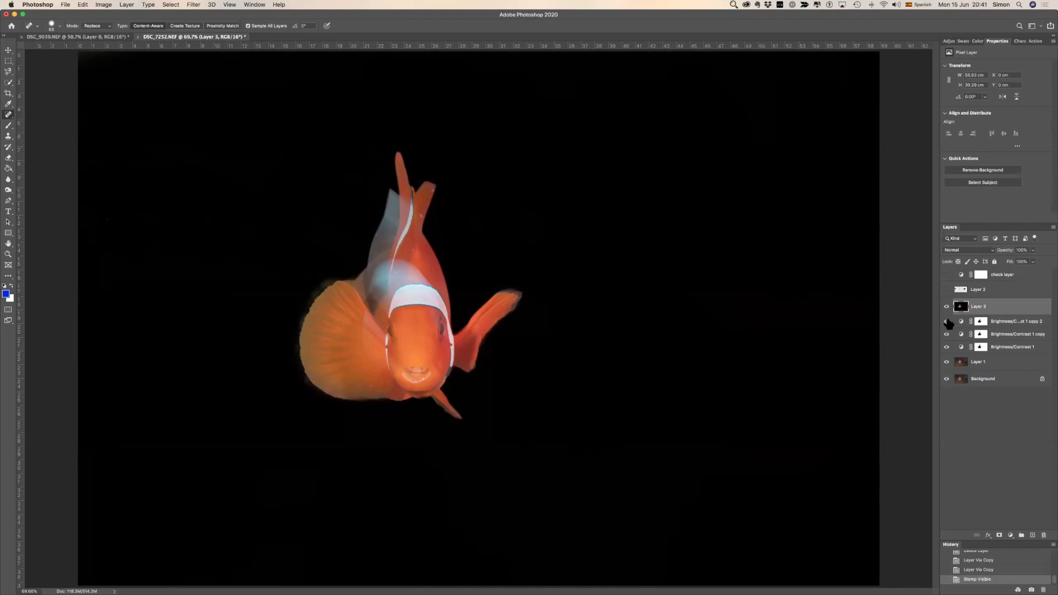
left_click_drag(947, 325, 948, 365)
left_click_drag(947, 327, 949, 355)
- Delete the old healing Layer 2 and add a new empty layer above the stamped Layer 3
left_click(977, 293)
key("BackSpace")
key("super+n")
key("Escape")
key("shift+super+n")
key("Return")
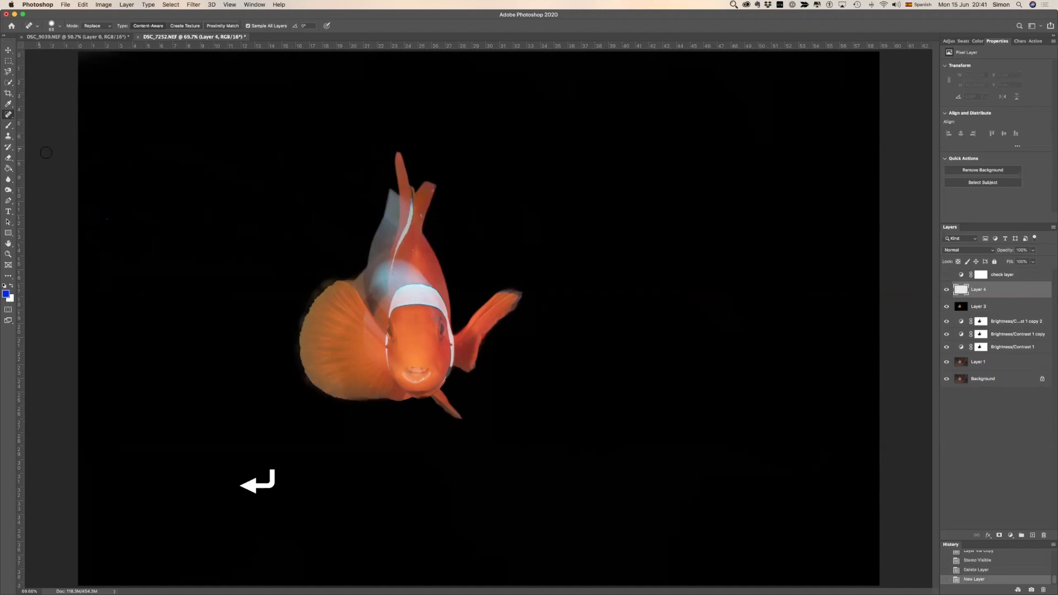
- Heal the specks on the fish's tail, body, underside and pectoral fins on the new Layer 4
left_click(411, 252)
left_click(429, 192)
left_click(430, 188)
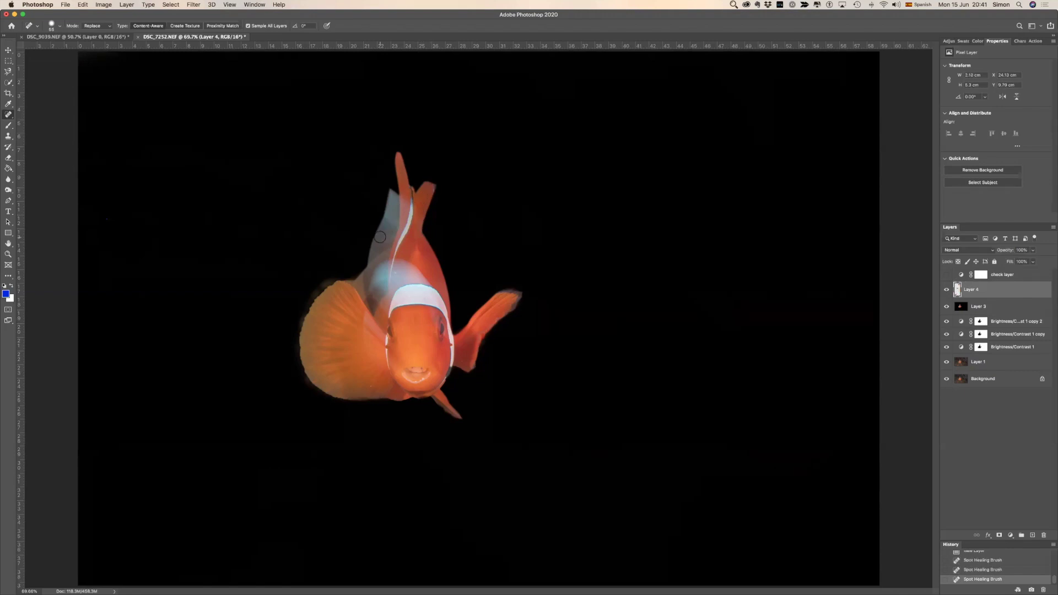
left_click(395, 272)
left_click(371, 276)
left_click_drag(366, 389, 390, 393)
left_click(395, 387)
left_click_drag(463, 363, 468, 365)
- Examine the healed spots on Layer 4 in isolation and bring the layers beneath it back into view
left_click(947, 290, "alt")
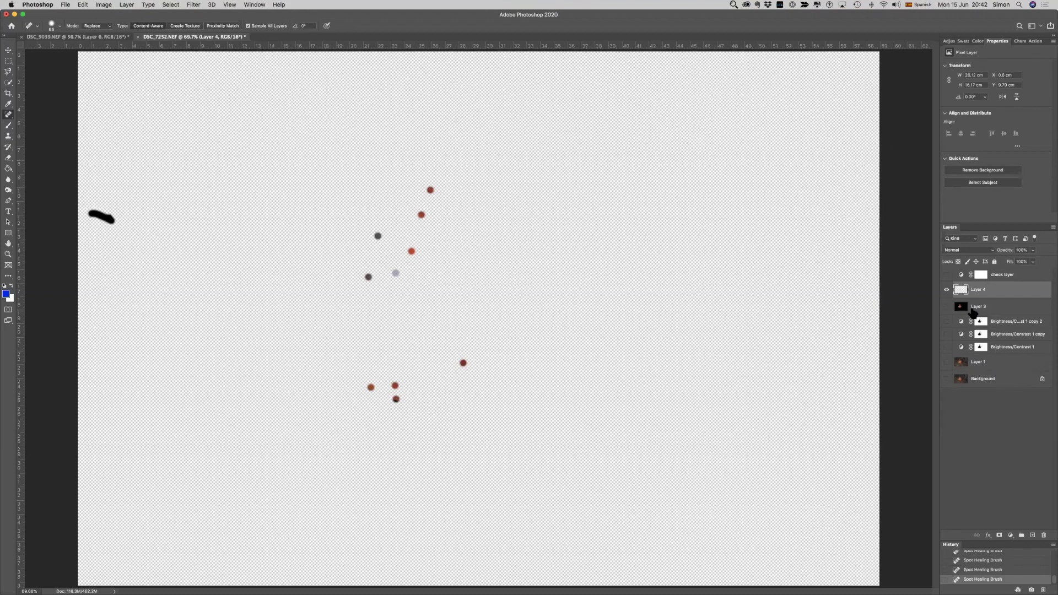
left_click(949, 290)
left_click(949, 306)
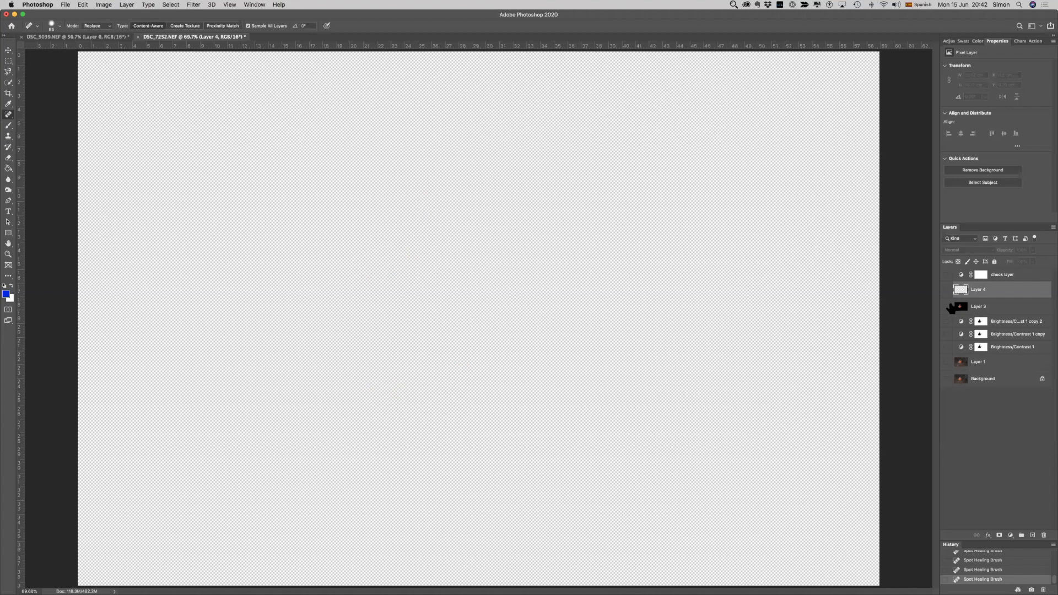
key("alt")
left_click(949, 290, "alt")
left_click(949, 290, "alt")
left_click(948, 290, "alt")
left_click_drag(947, 307, 949, 364)
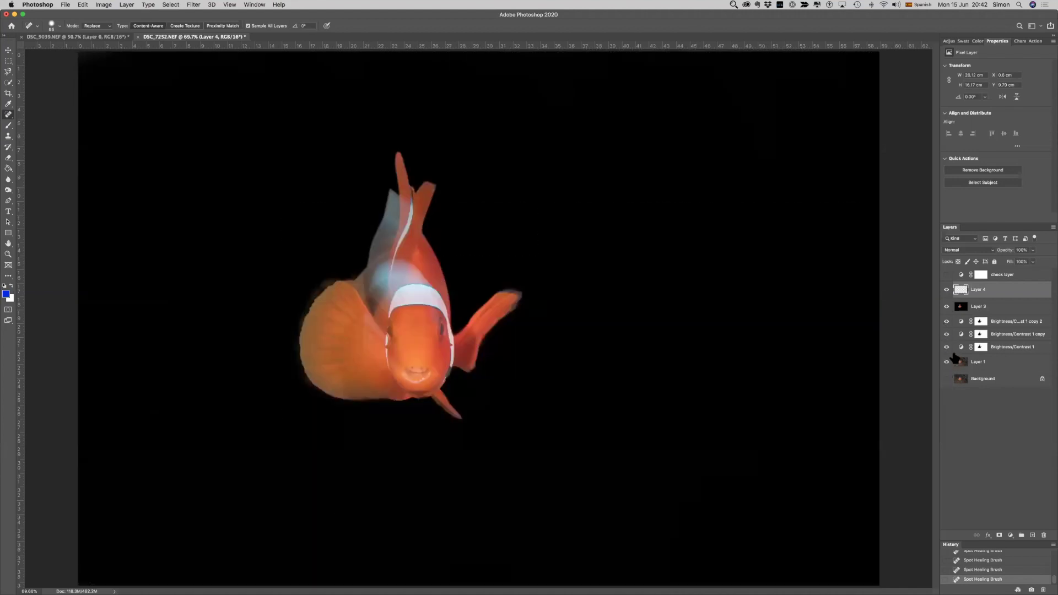
- Isolate Layer 1 and add a new empty layer directly above it
left_click(949, 363, "alt")
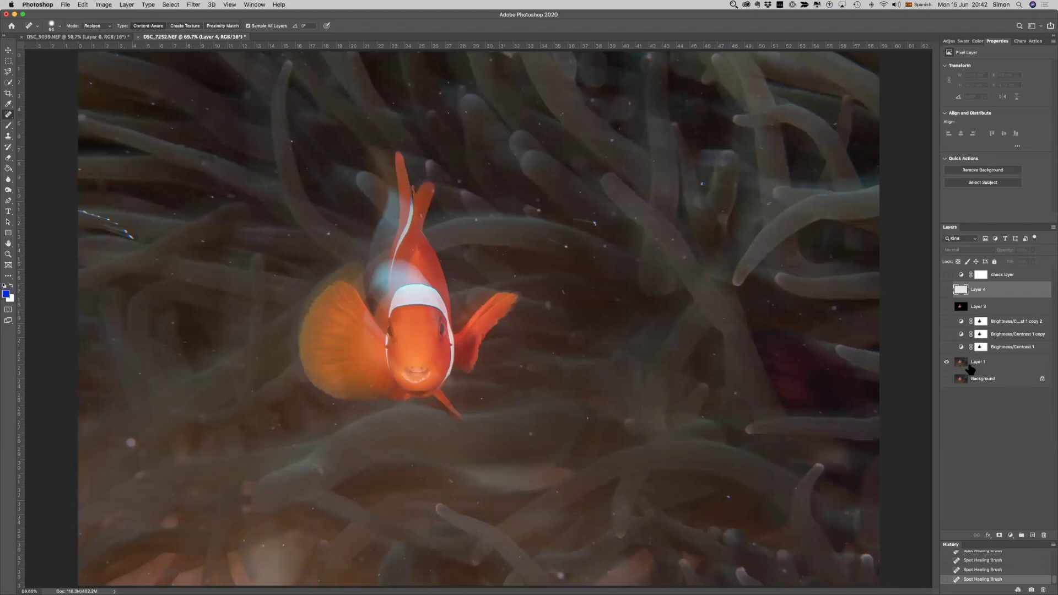
left_click(970, 368)
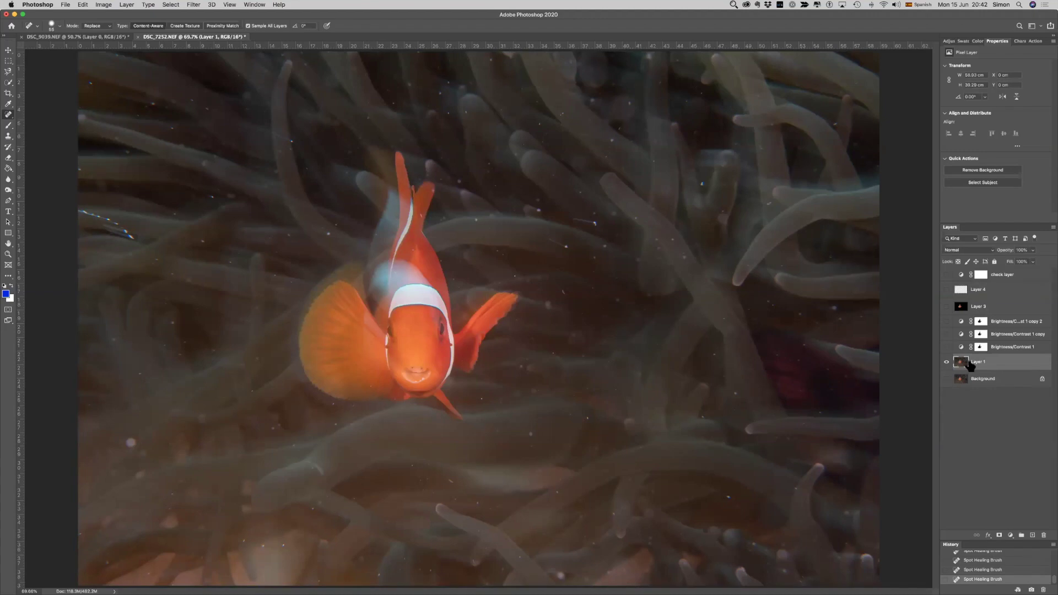
key("super+n")
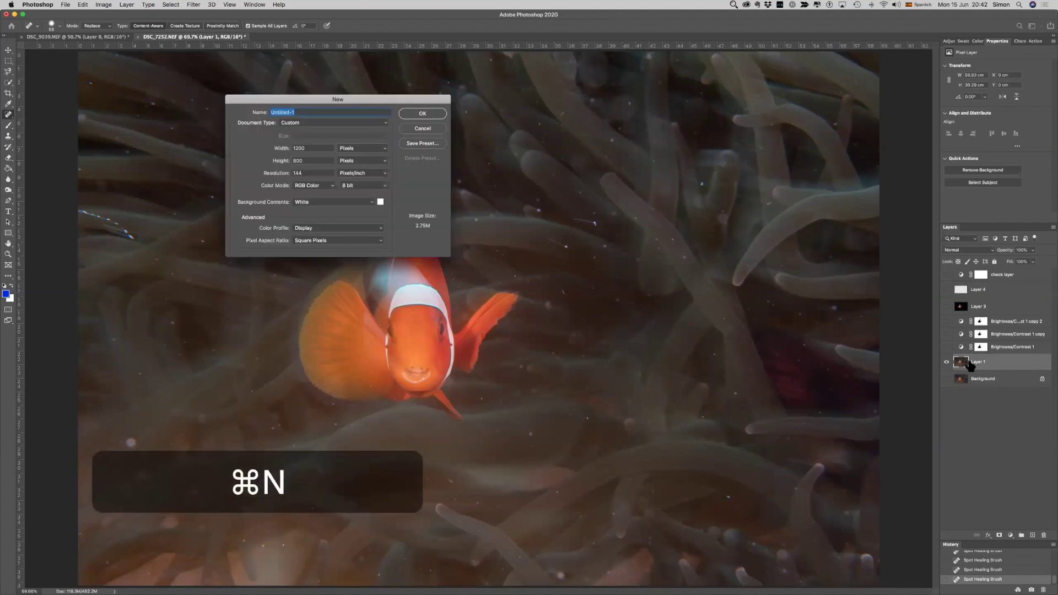
key("Escape")
key("shift+super+n")
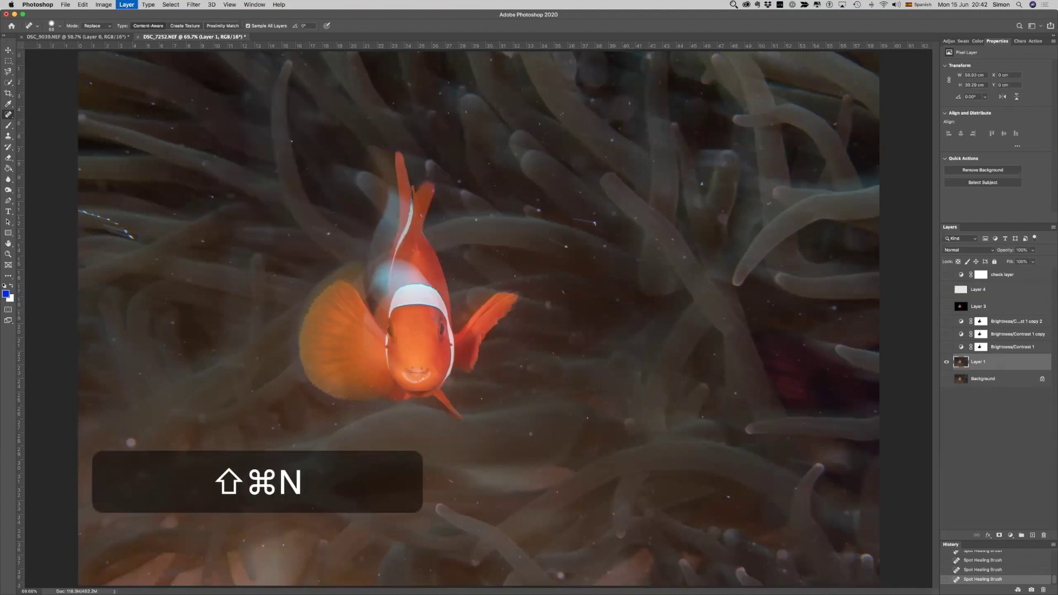
key("Return")
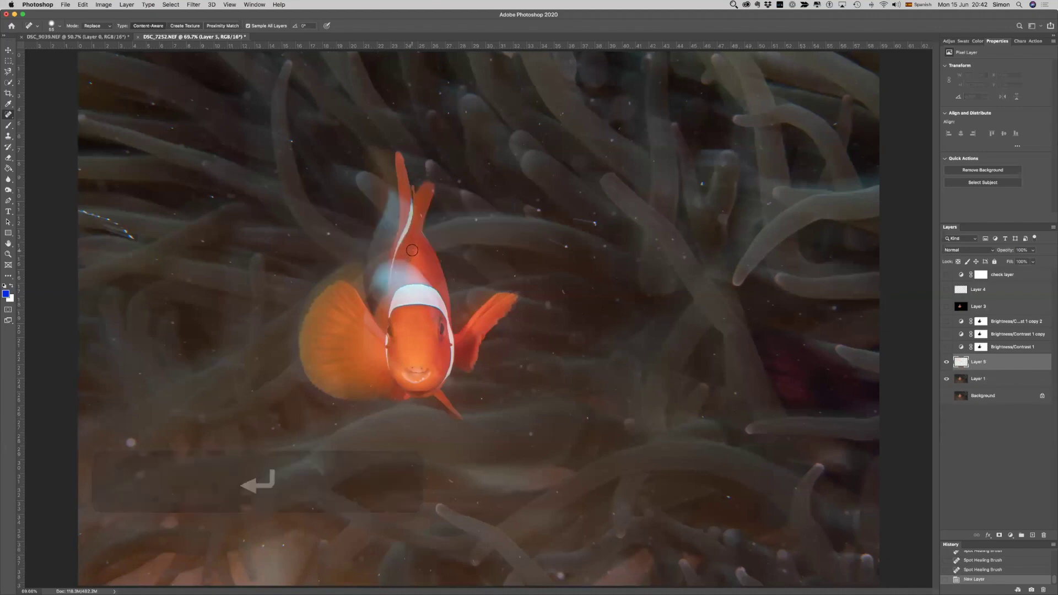
- Heal the specks on the fish's body and tail on the new layer above Layer 1
left_click(421, 266)
left_click(396, 273)
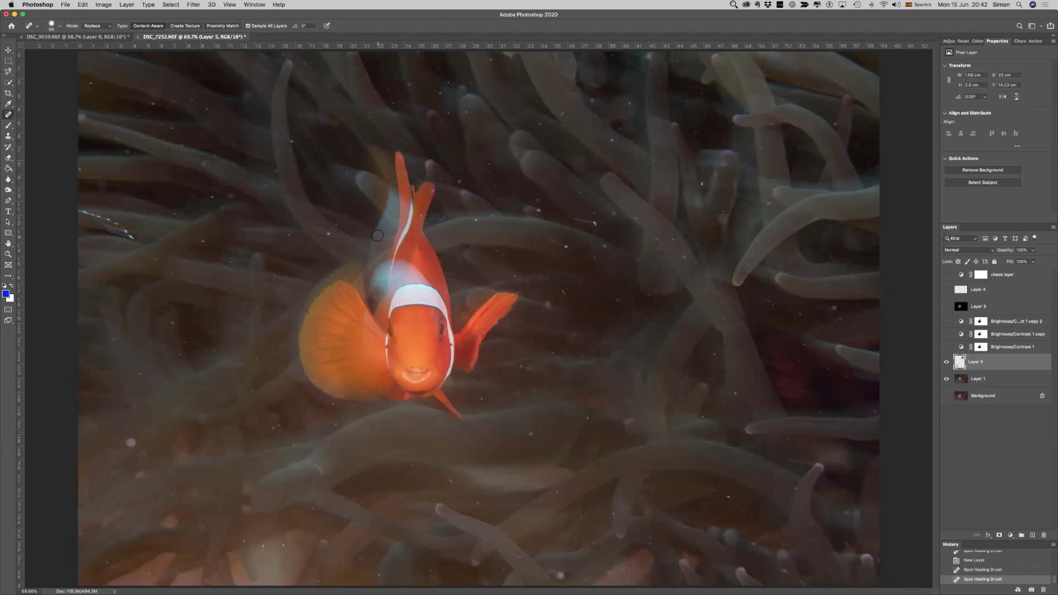
left_click(413, 220)
left_click(422, 209)
left_click(431, 190)
- Compare the photo with and without the three Brightness/Contrast layers and leave all three visible
left_click_drag(947, 347, 947, 327)
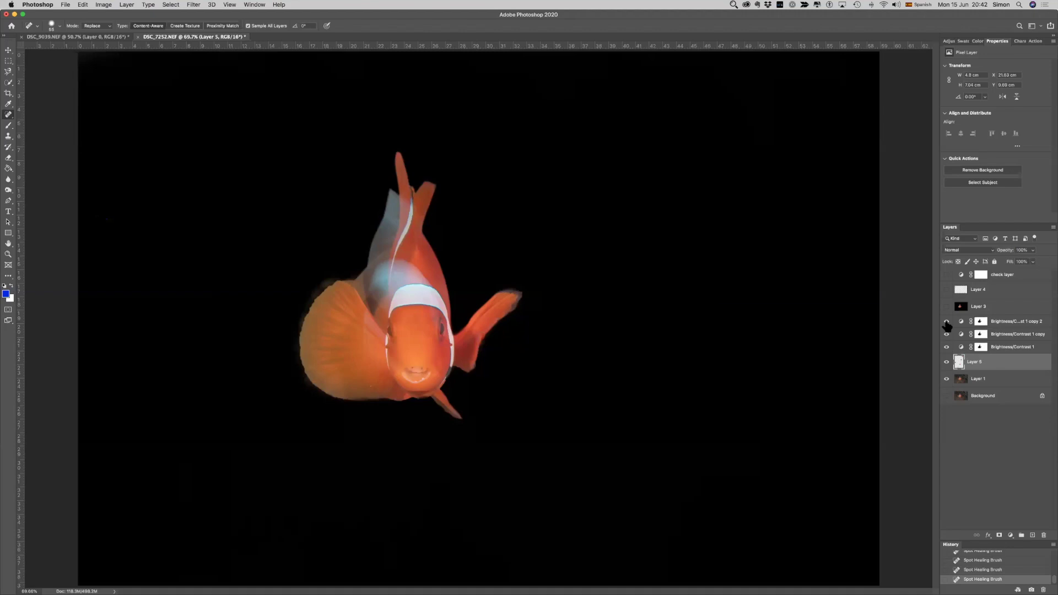
left_click_drag(948, 324, 949, 346)
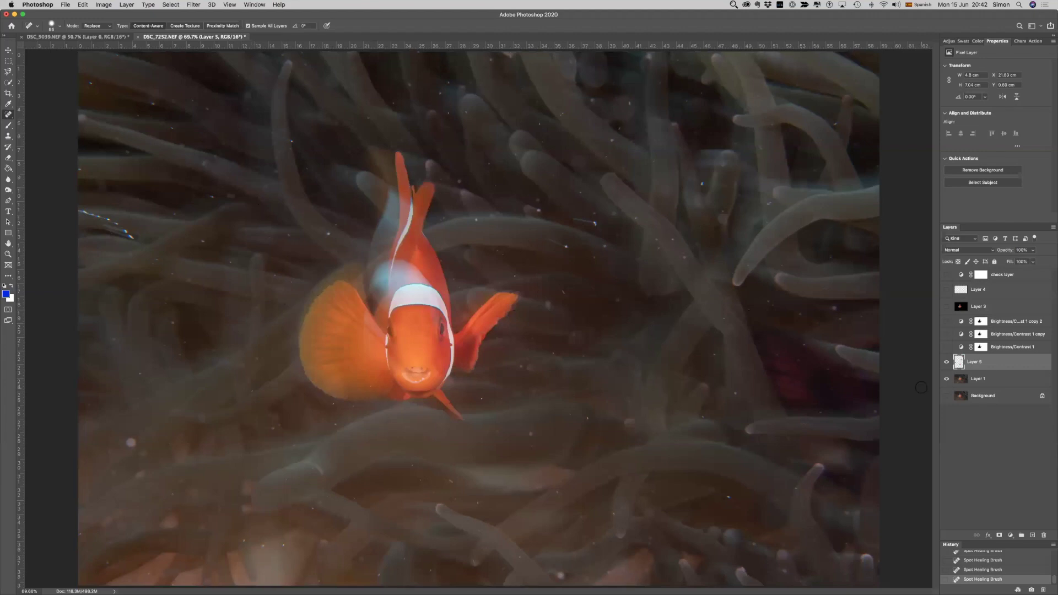
left_click(947, 346)
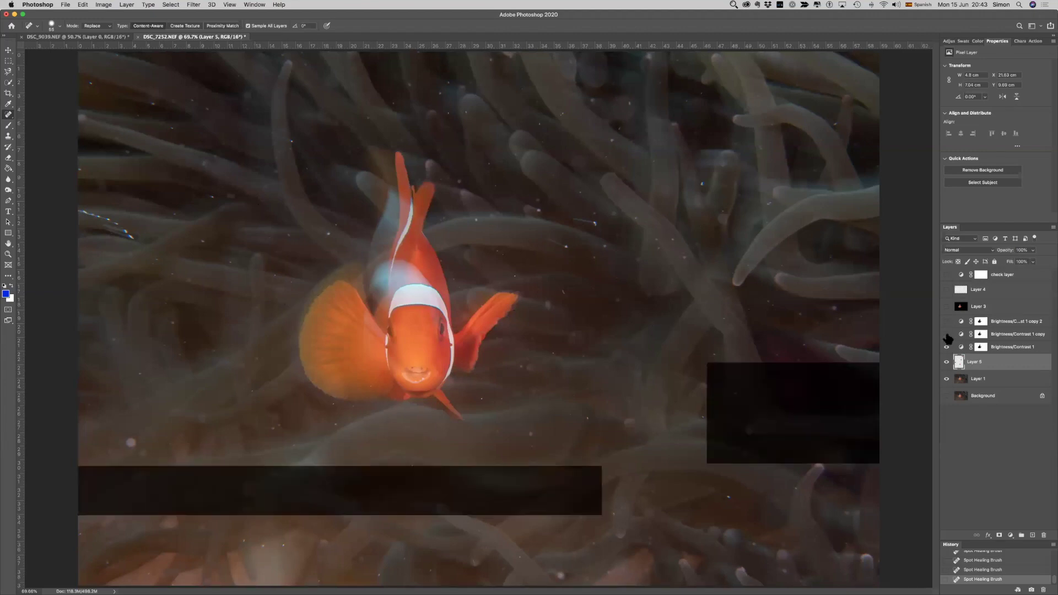
left_click(947, 334)
left_click(948, 321)
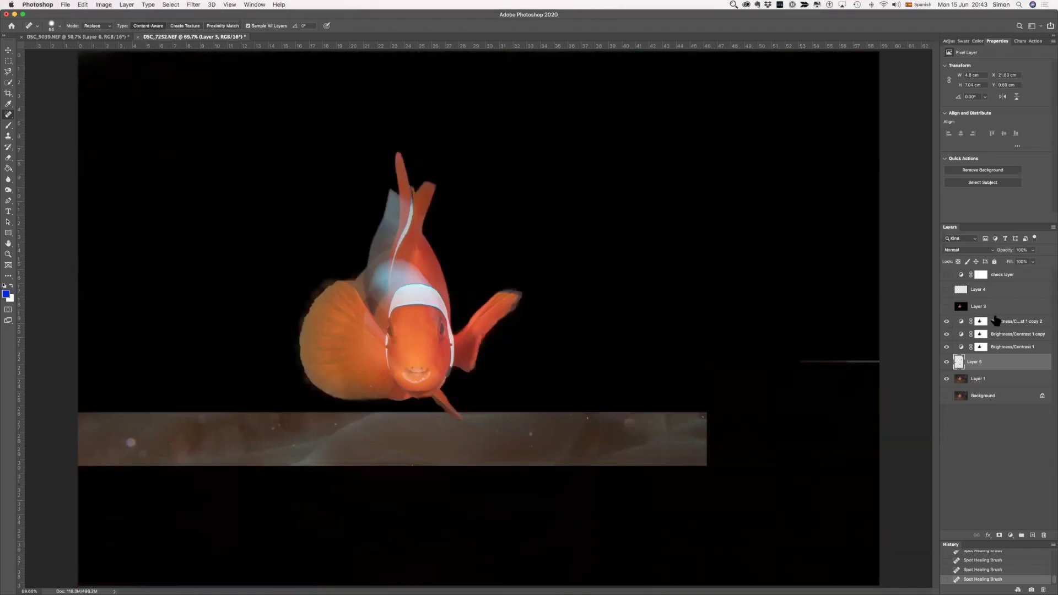
- Select the three Brightness/Contrast layers together, then select the hidden stamped Layer 3
left_click(999, 307)
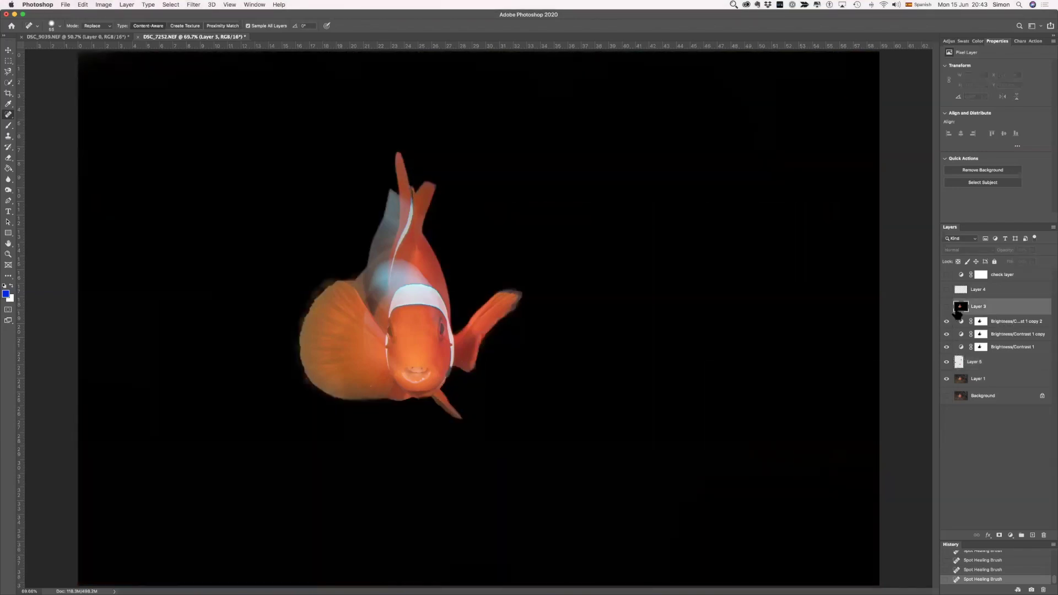
left_click(1004, 323)
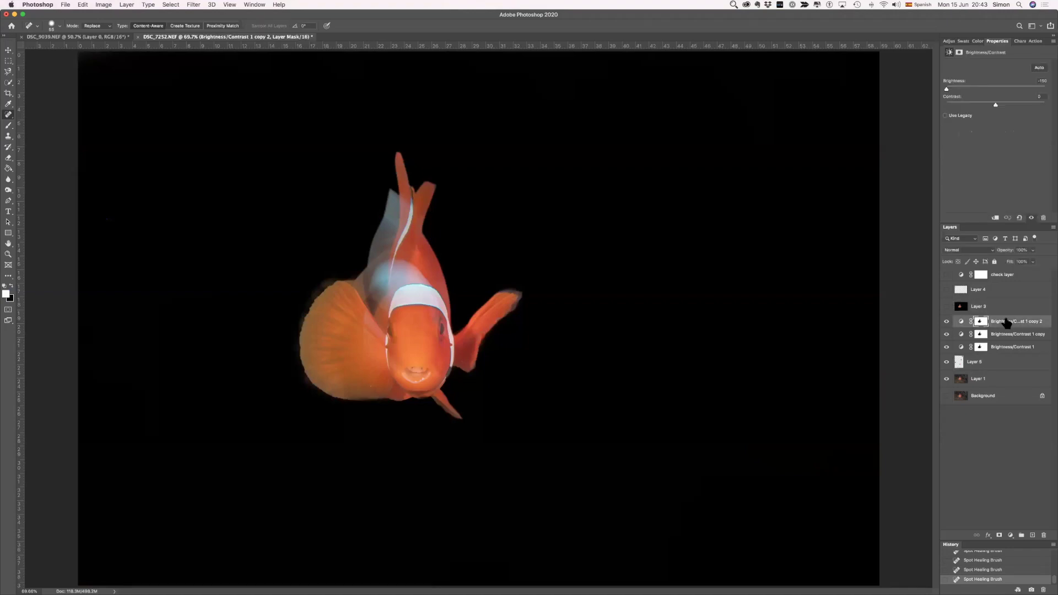
left_click(1017, 348, "shift")
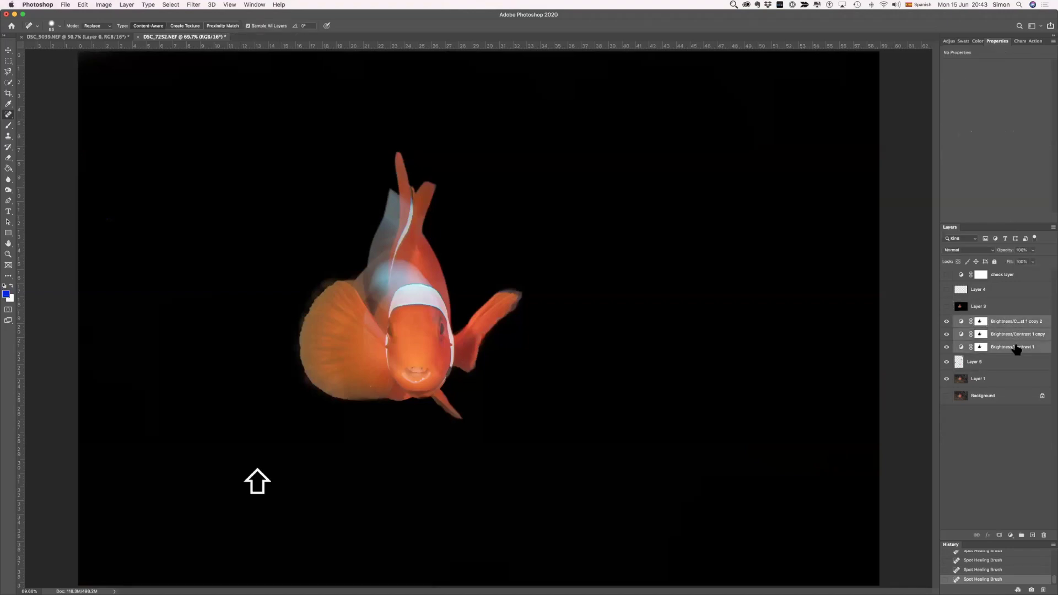
left_click(986, 307)
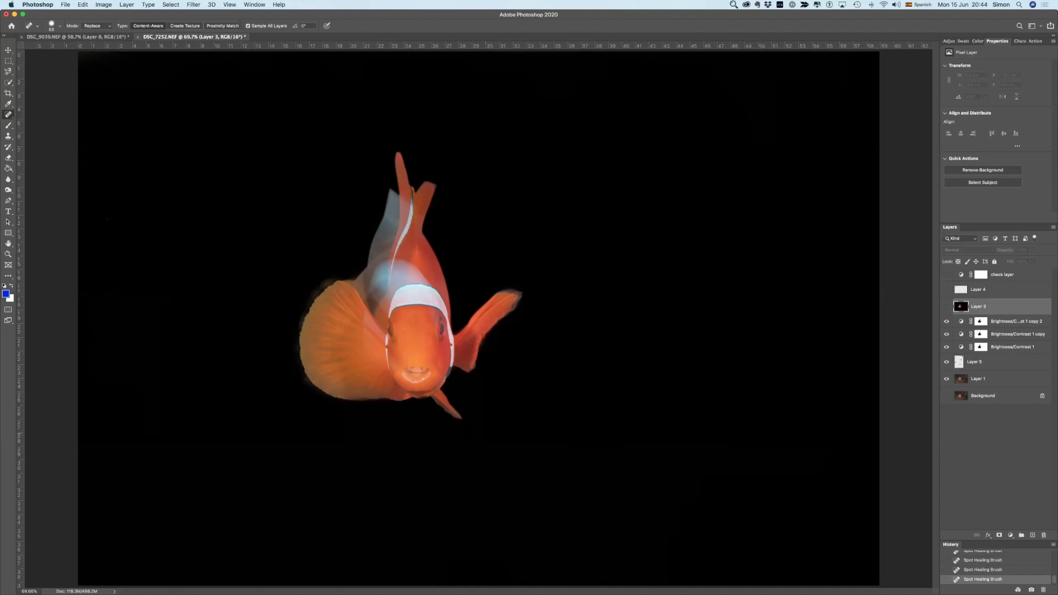
- Switch to the slide presentation and advance to the "What are filters?" slide
key("super+Tab")
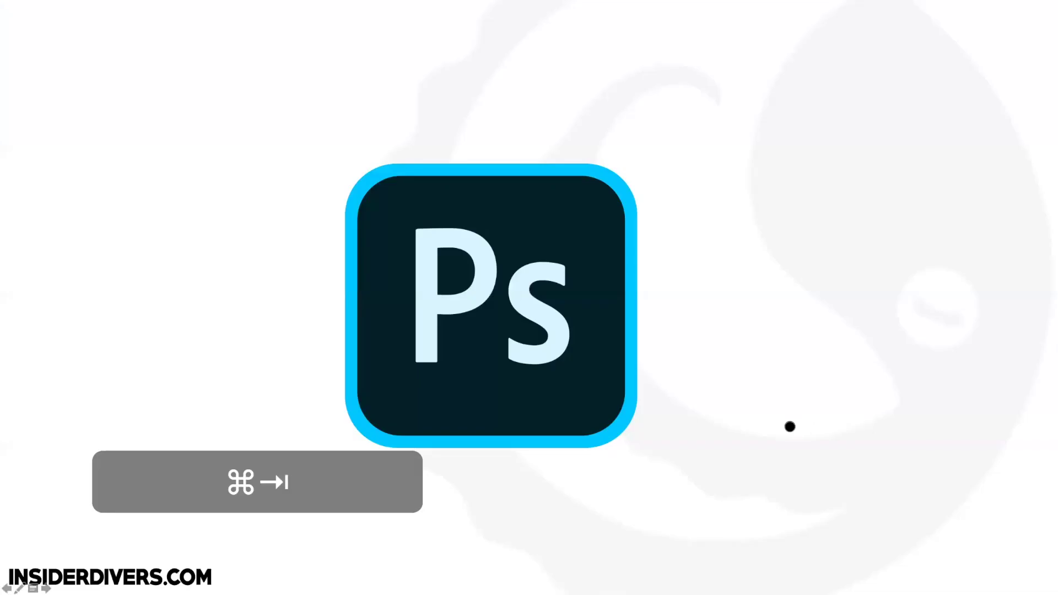
key("super+Tab")
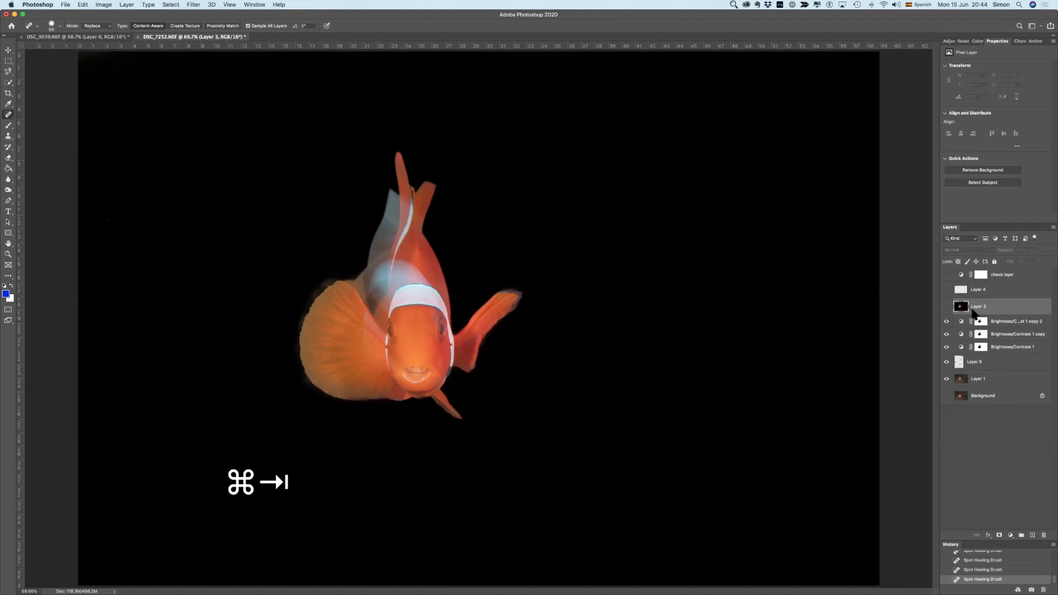
key("super+Tab")
key("super+Tab")
key("super+Tab")
key("super+Tab")
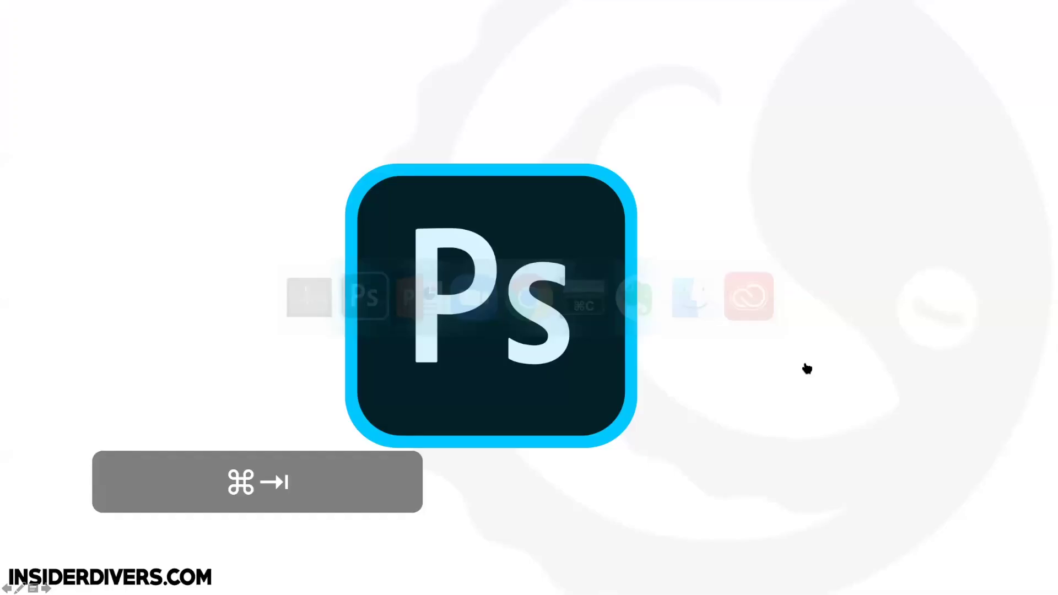
left_click(749, 494)
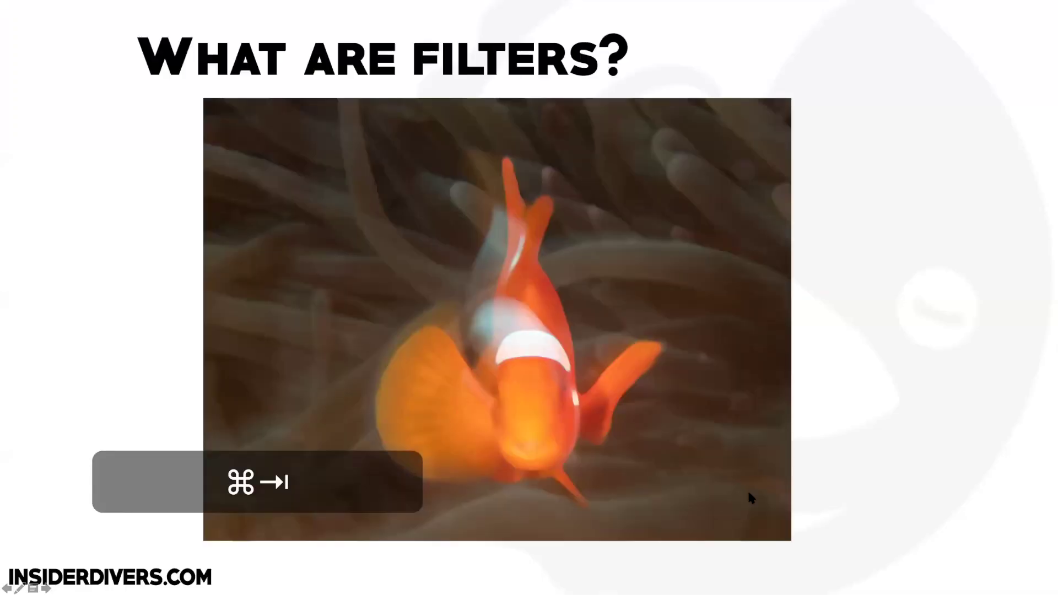
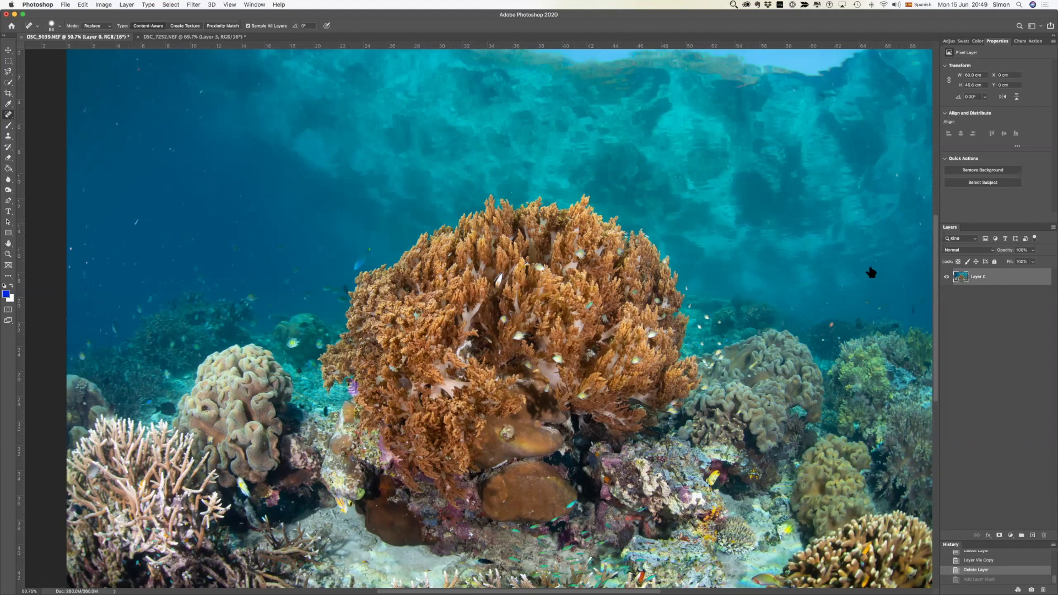
- Examine the specks in the blue water on both sides of the orange coral in DSC_9039.NEF
key("alt")
scroll(251, 266, "down", 5)
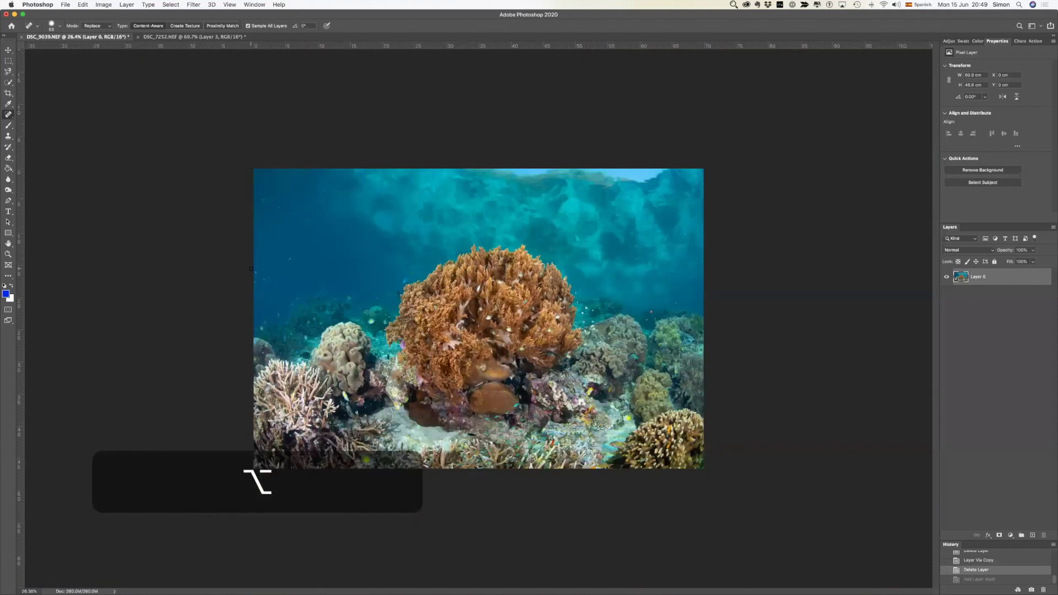
scroll(251, 271, "up", 3)
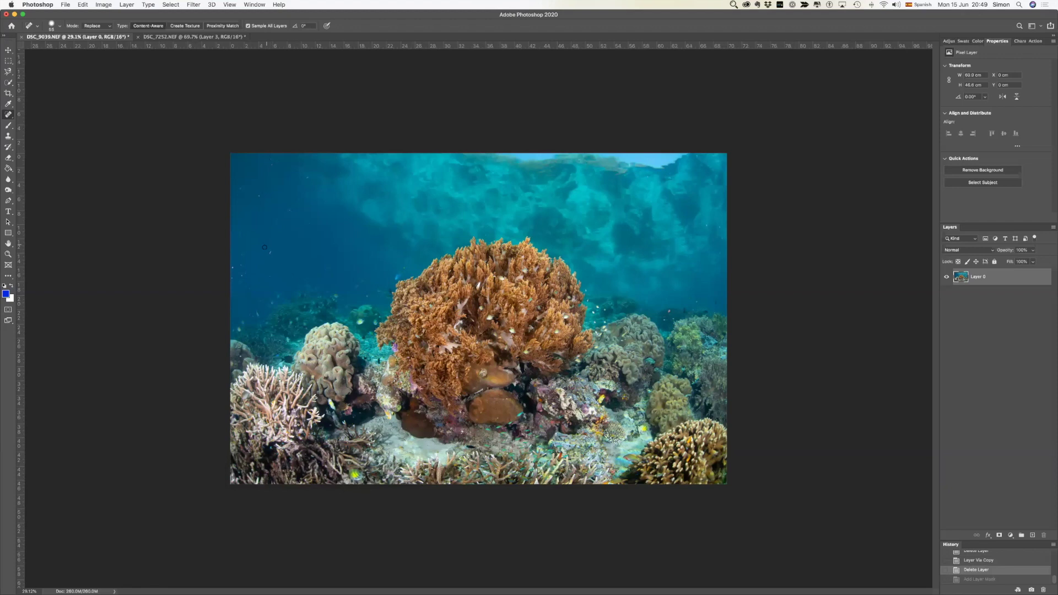
scroll(265, 247, "up", 10)
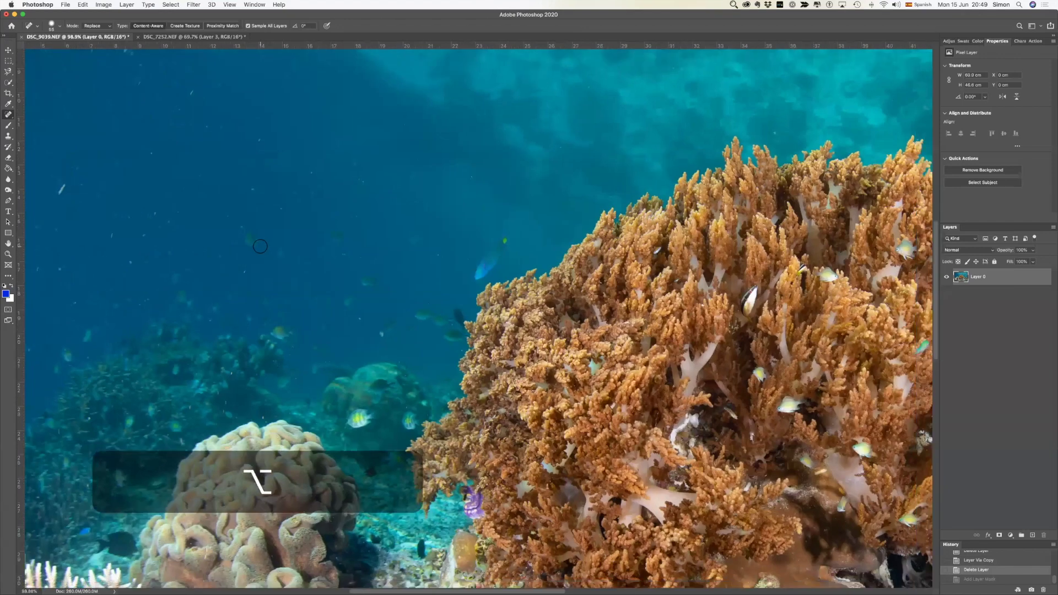
scroll(260, 247, "down", 6)
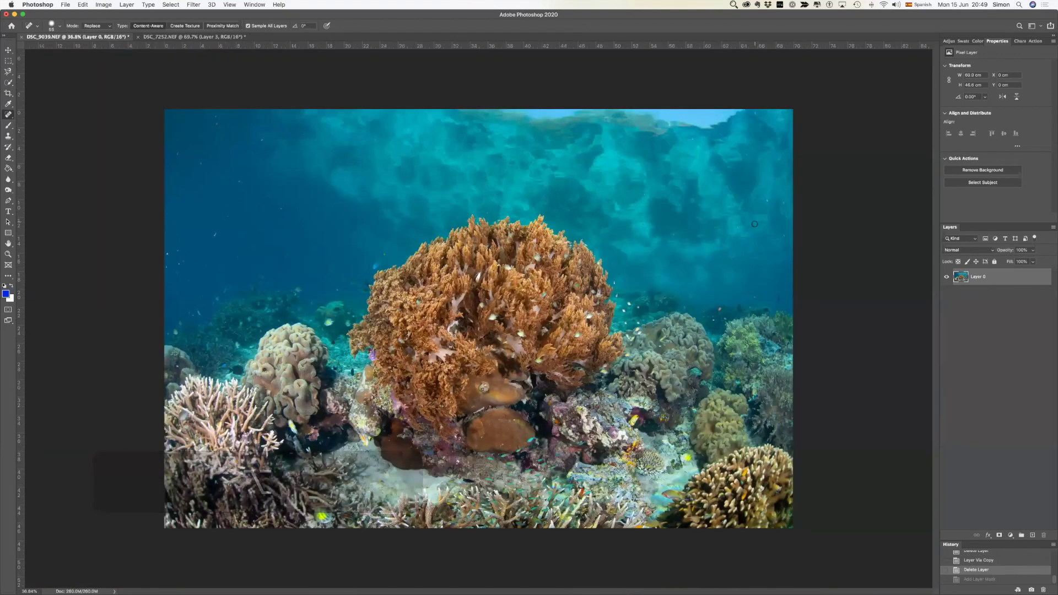
scroll(754, 224, "up", 5)
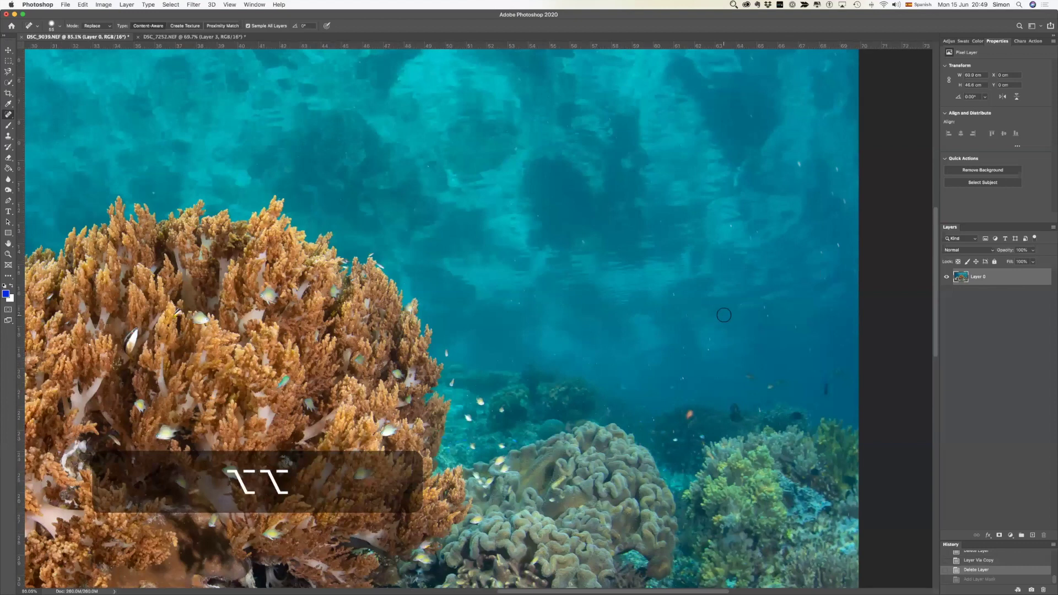
scroll(725, 315, "down", 4)
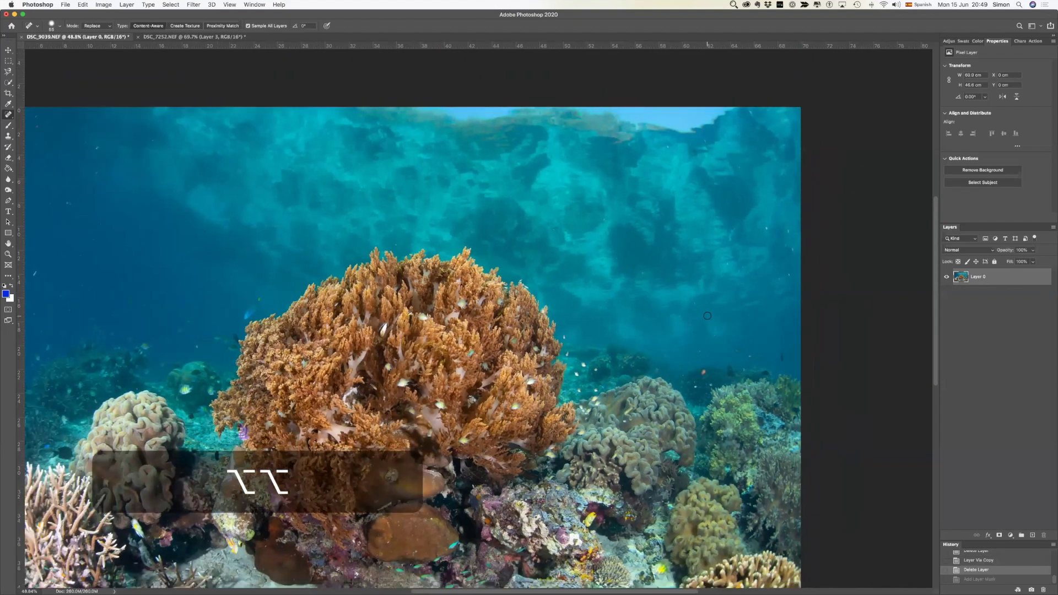
scroll(708, 315, "down", 1)
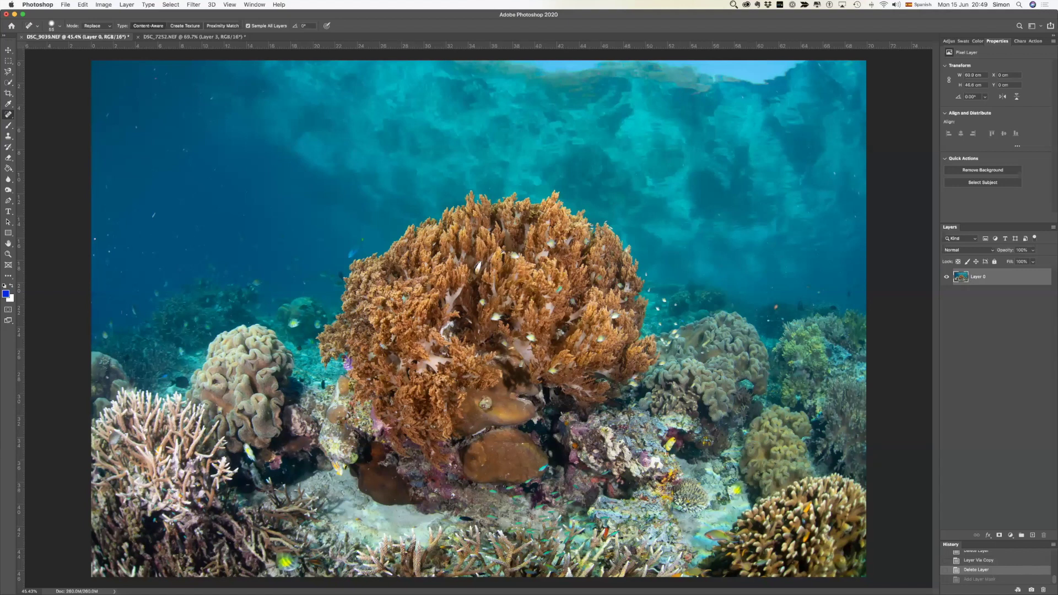
key("super+j")
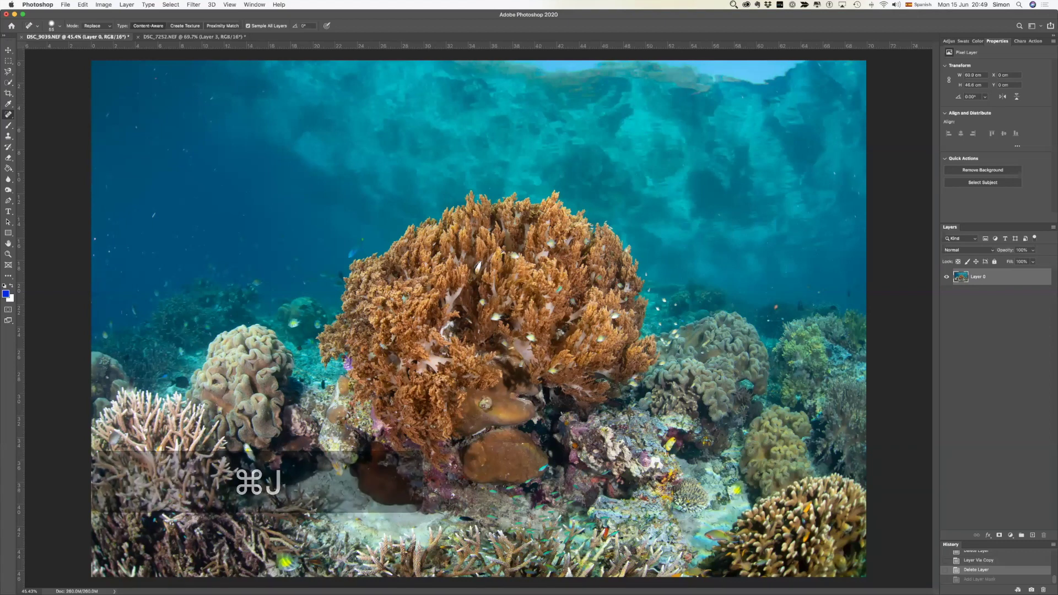
key("alt+super+a")
key("super+j")
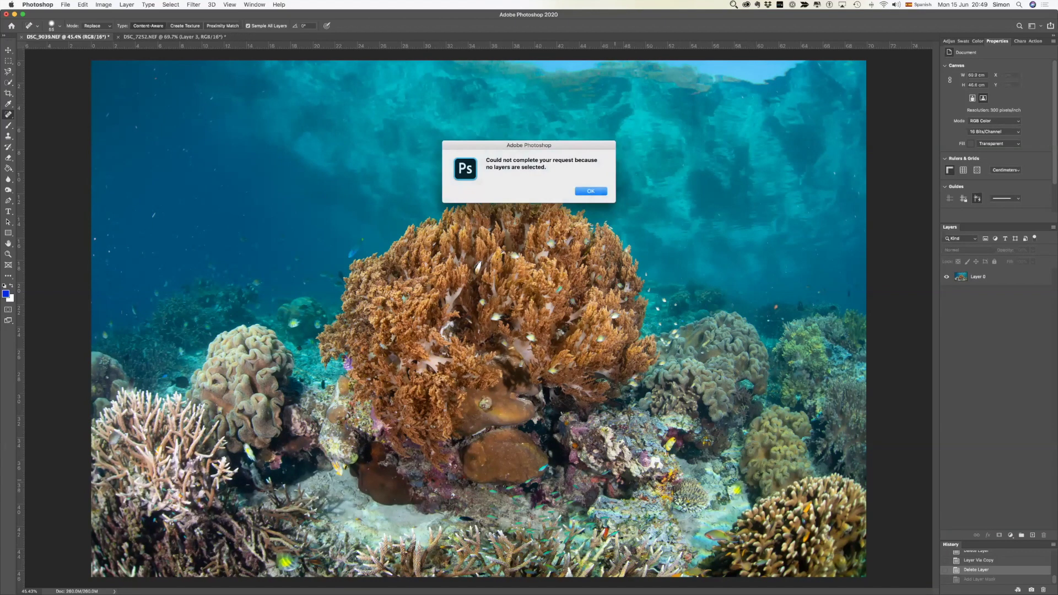
key("Return")
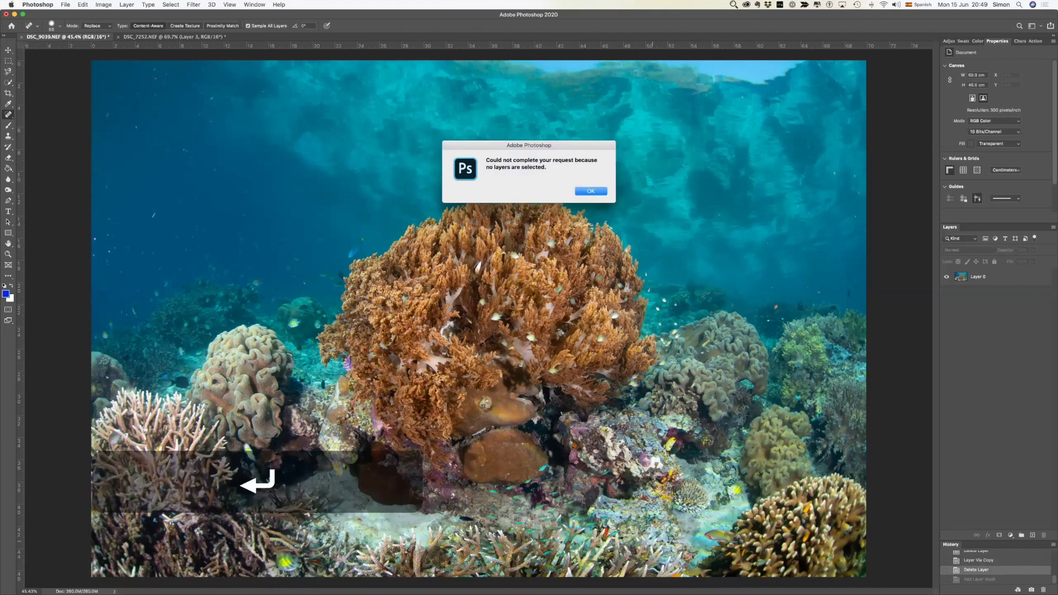
key("Return")
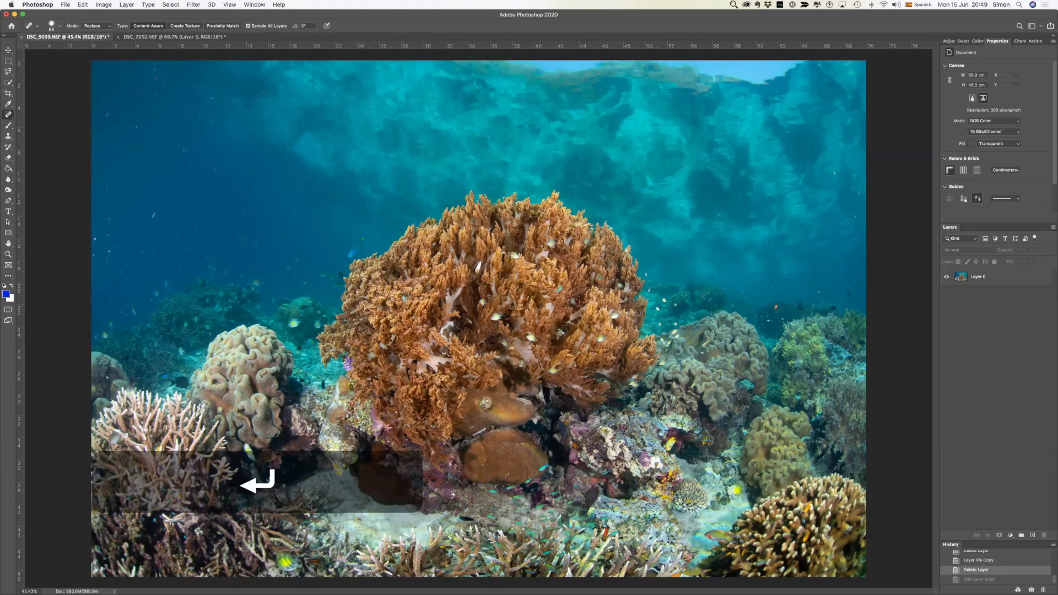
key("super+j")
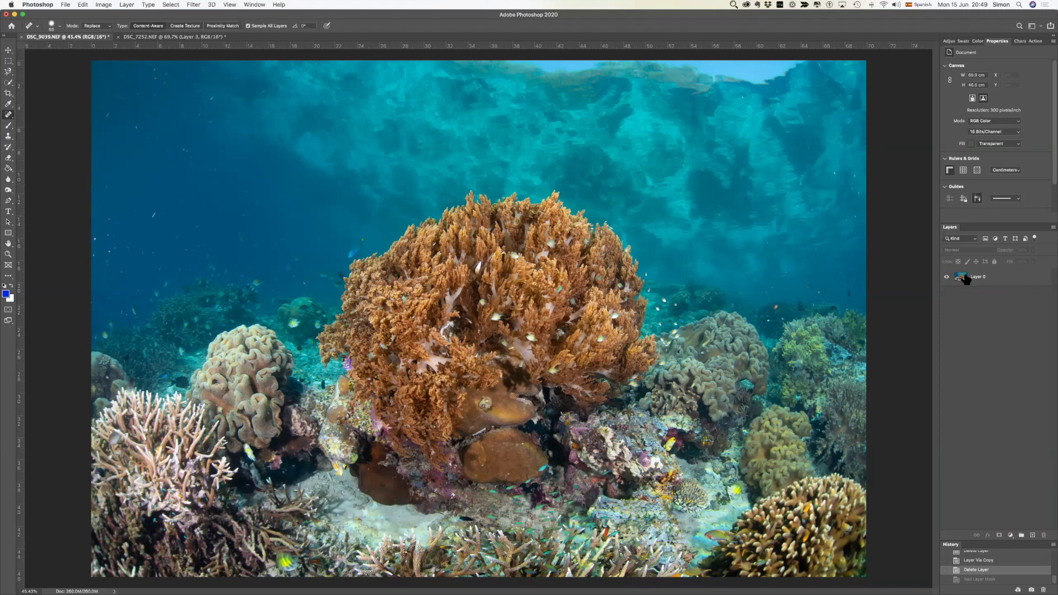
- Duplicate Layer 0 of the coral photo and lock the original layer beneath the copy
left_click(983, 281)
key("super+j")
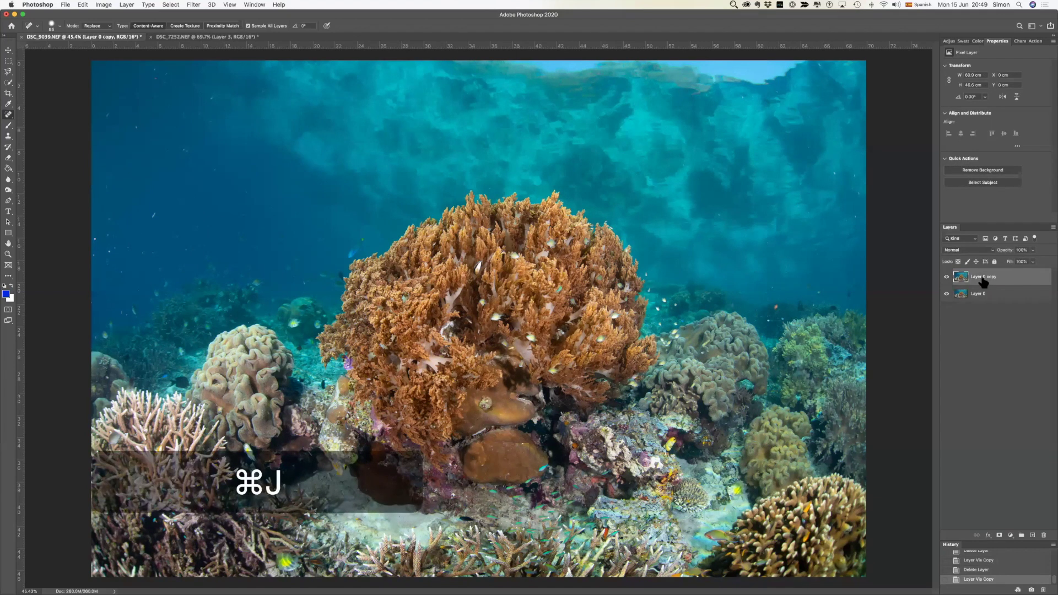
left_click(1001, 290)
key("super+slash")
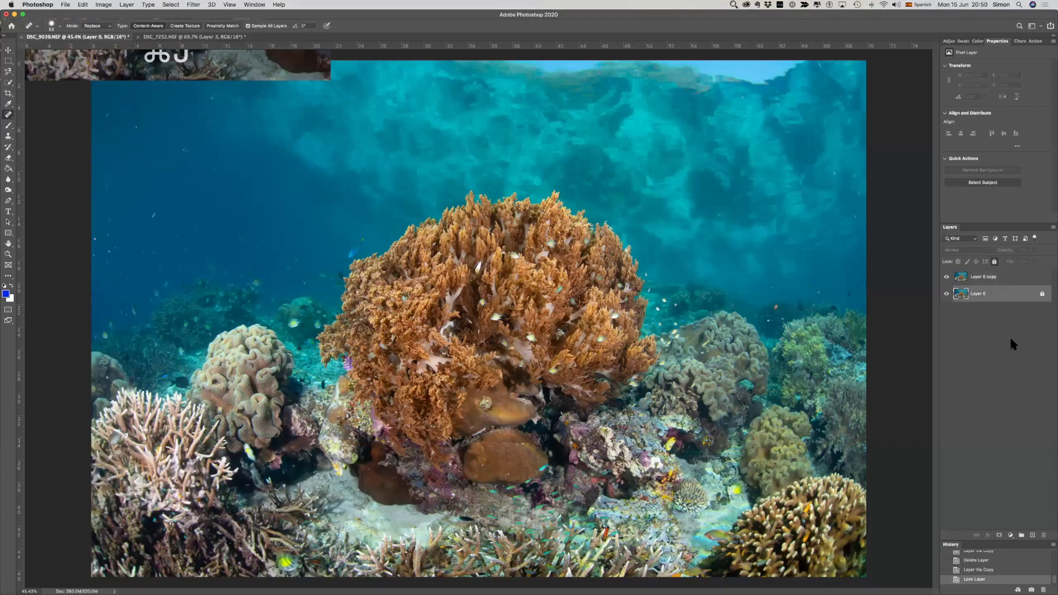
- Start a Gaussian Blur on Layer 0 copy and preview a bright speck in the blue water at 67%
left_click(991, 278)
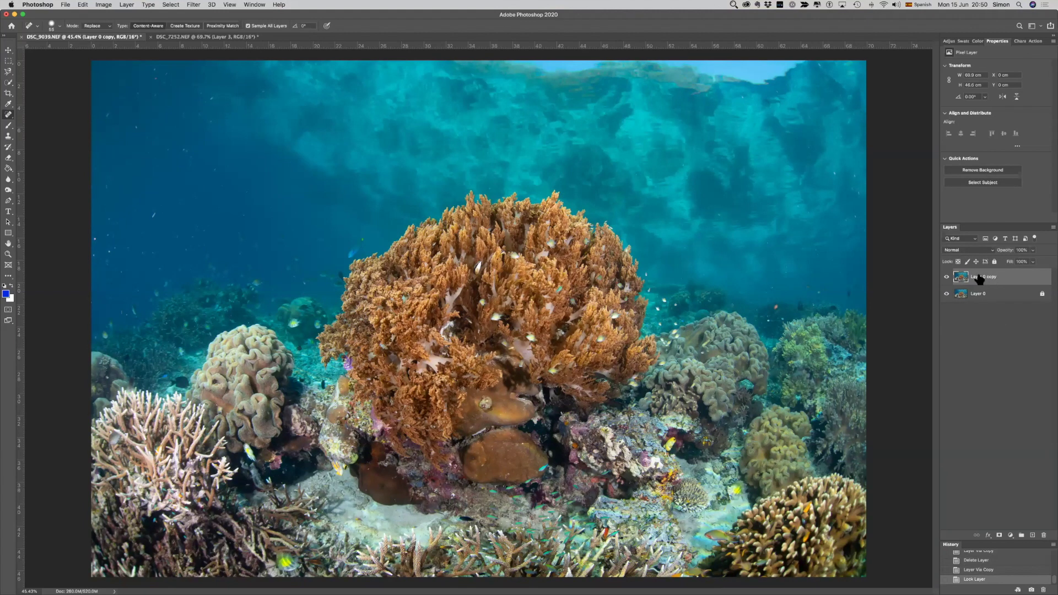
left_click(190, 8)
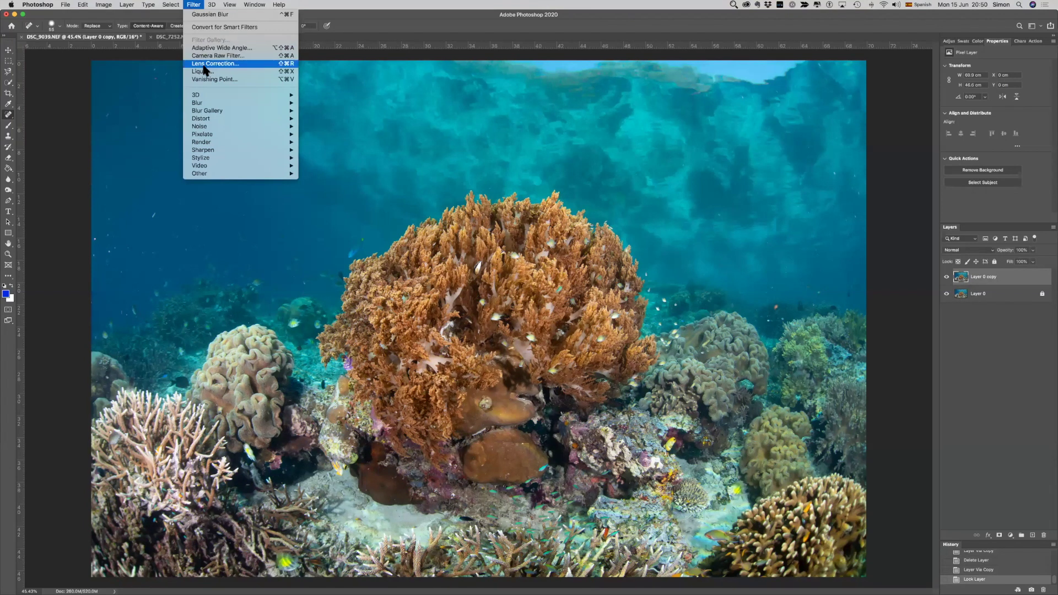
mouse_move(213, 104)
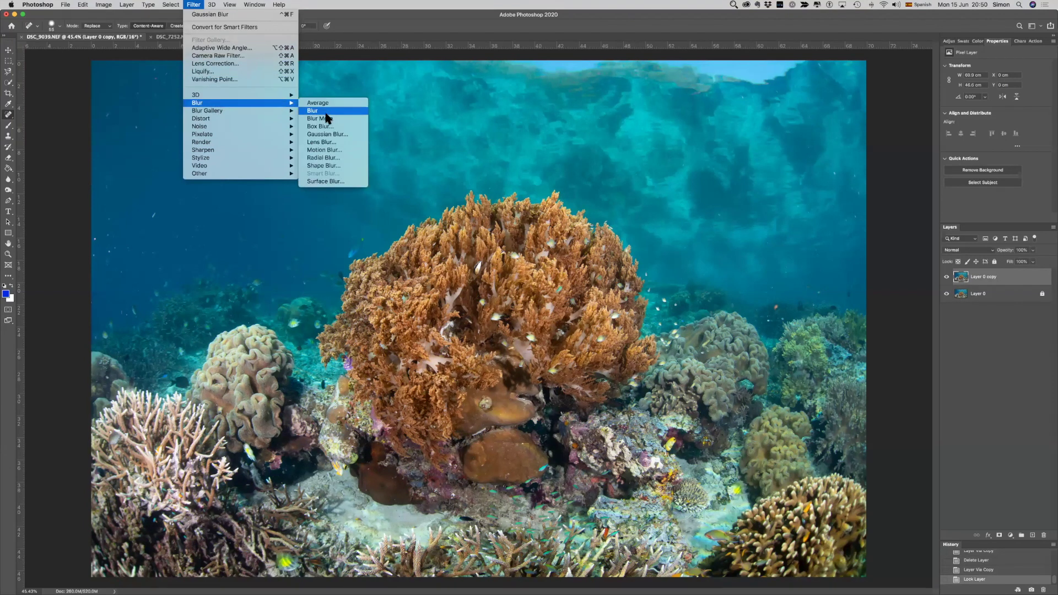
left_click(325, 134)
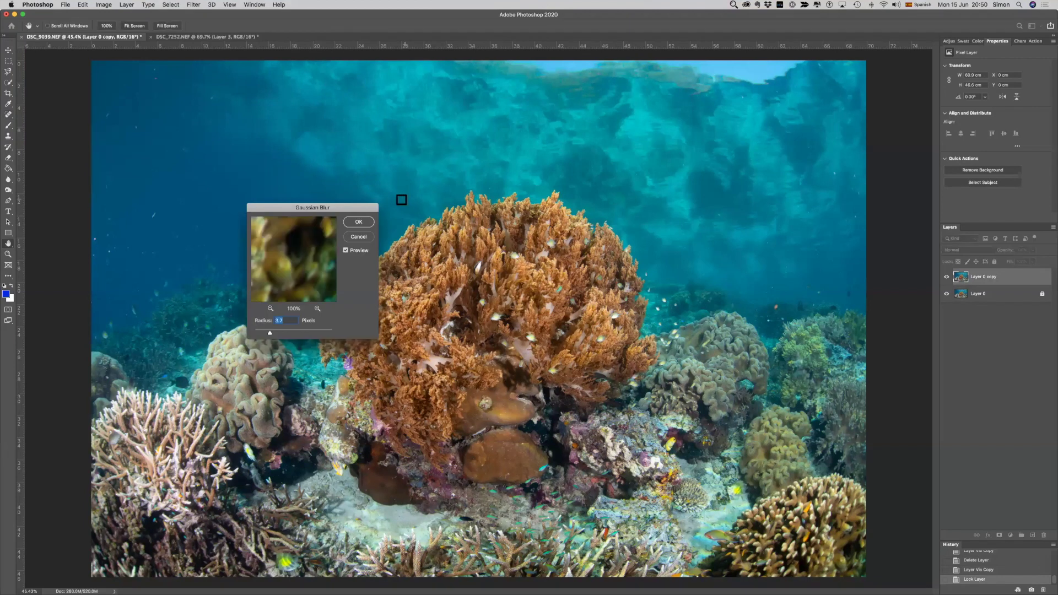
left_click_drag(328, 213, 427, 227)
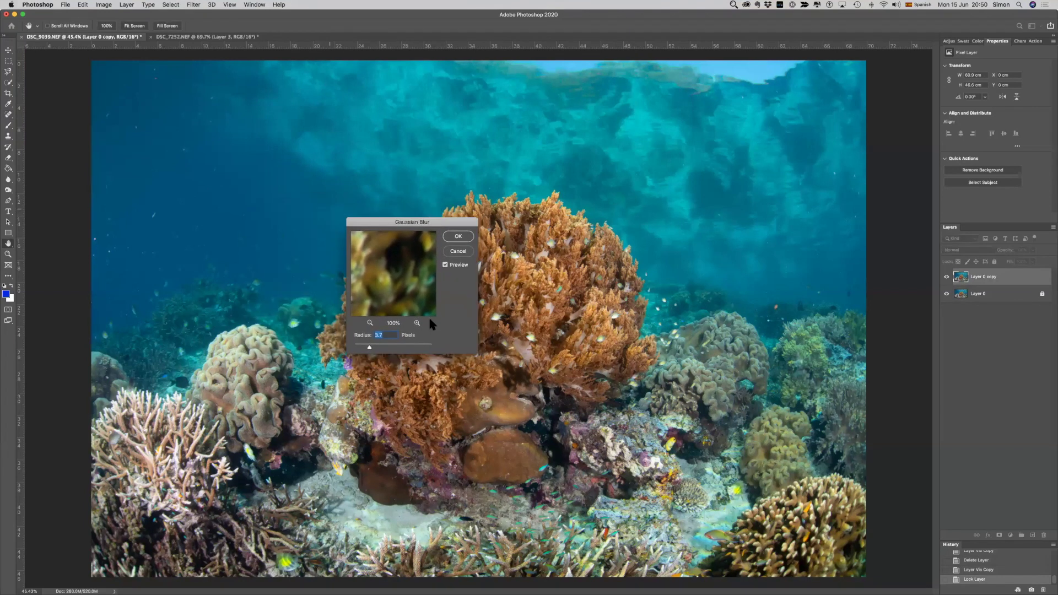
left_click(369, 324)
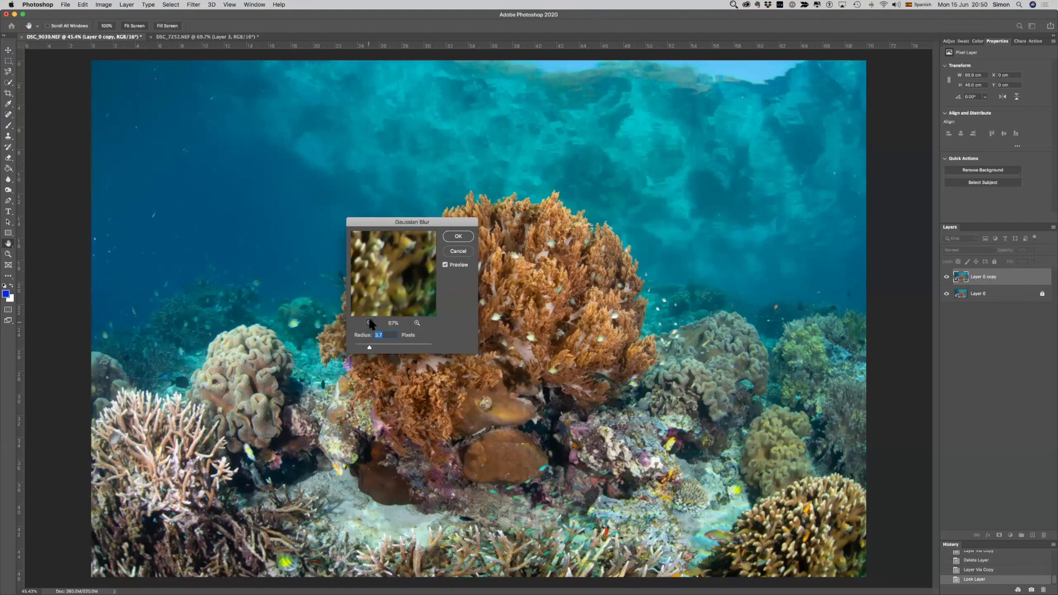
left_click(153, 214)
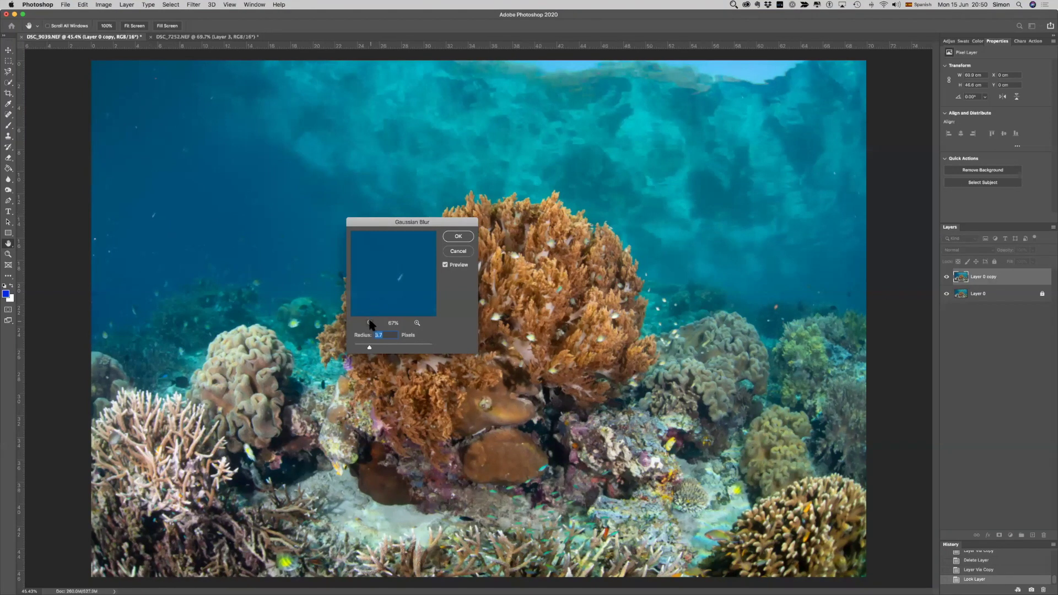
left_click(370, 324)
- Try a very strong Gaussian Blur radius of about 247.5 pixels, then reduce it to a much weaker blur
left_click_drag(371, 351, 376, 352)
left_click_drag(374, 346, 420, 354)
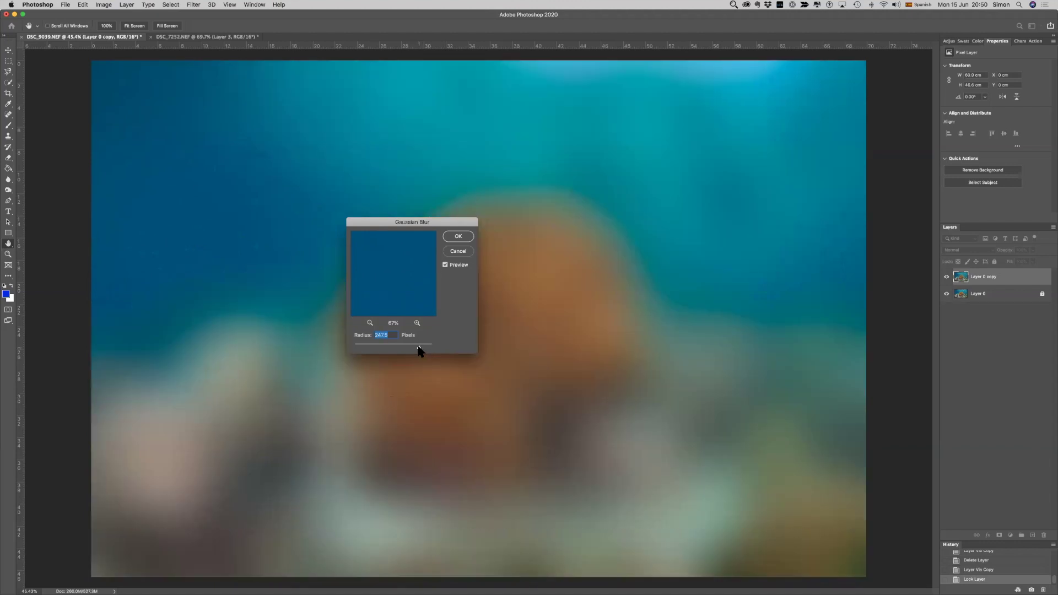
left_click_drag(420, 351, 387, 348)
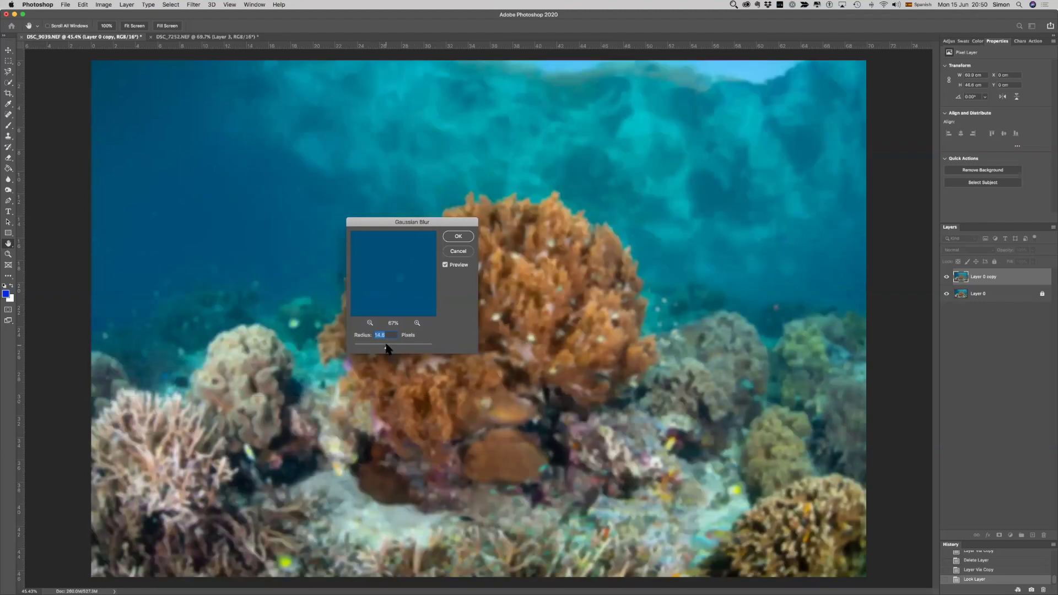
left_click_drag(387, 349, 380, 348)
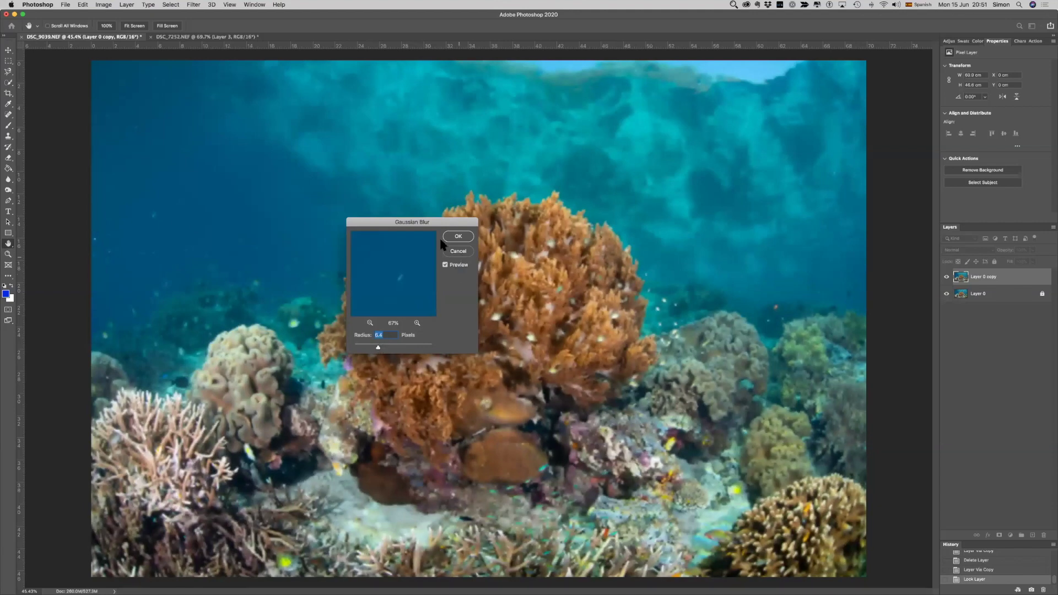
- Raise the Gaussian Blur radius to 27.5 pixels so the water specks dissolve, and apply it to Layer 0 copy
left_click_drag(433, 224, 412, 239)
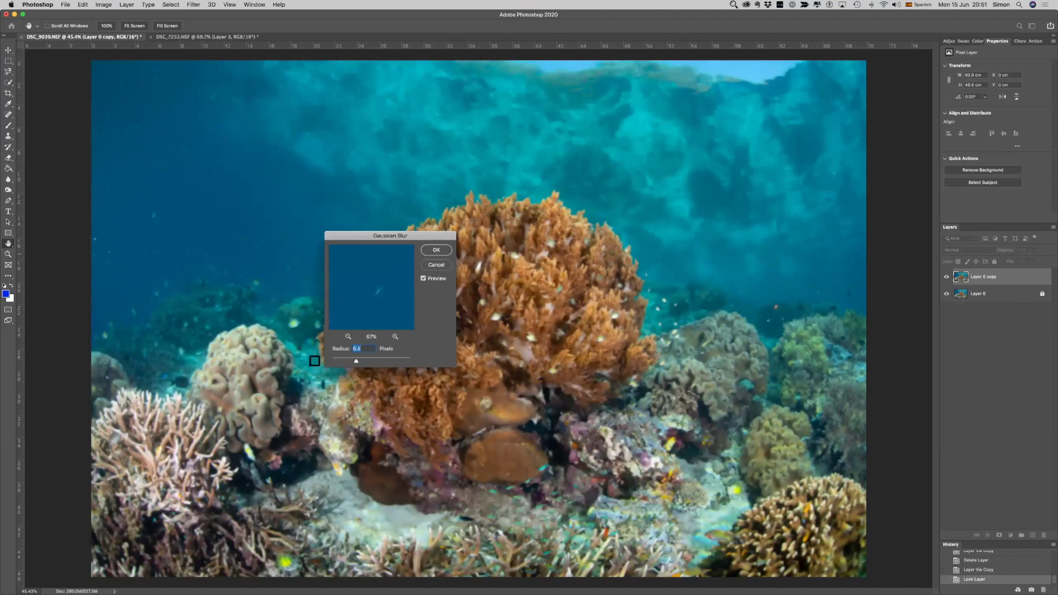
left_click_drag(357, 363, 358, 363)
left_click_drag(360, 365, 363, 366)
left_click_drag(363, 364, 371, 363)
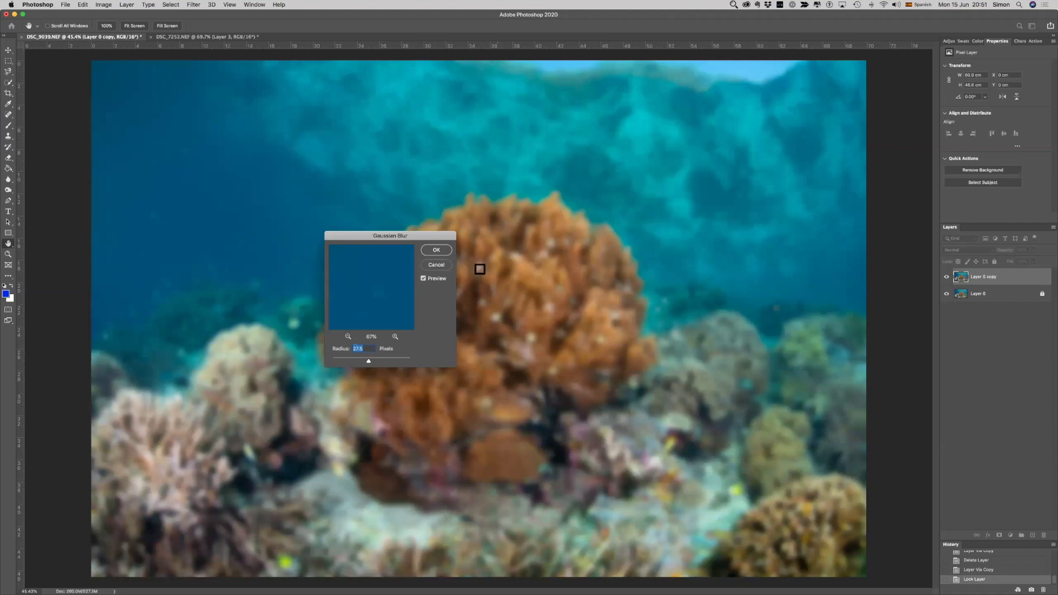
left_click(436, 251)
- Compare the coral photo with and without the blurred Layer 0 copy, leaving that layer visible
key("j")
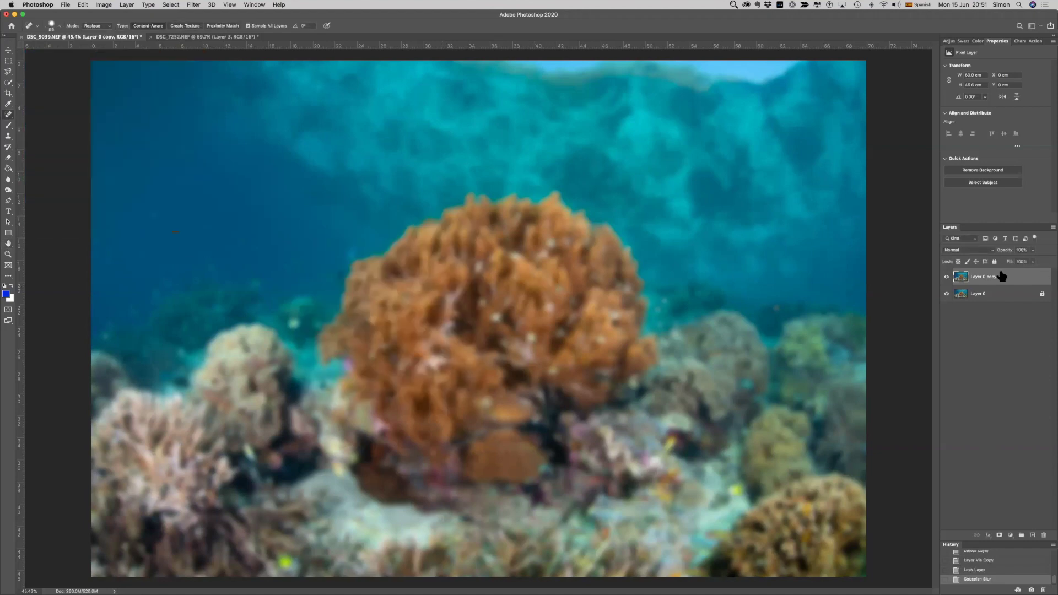
left_click(947, 280)
left_click(947, 279)
- Add a white mask to the blurred Layer 0 copy, undo it, and add a black mask that hides the blur instead
key("super+m")
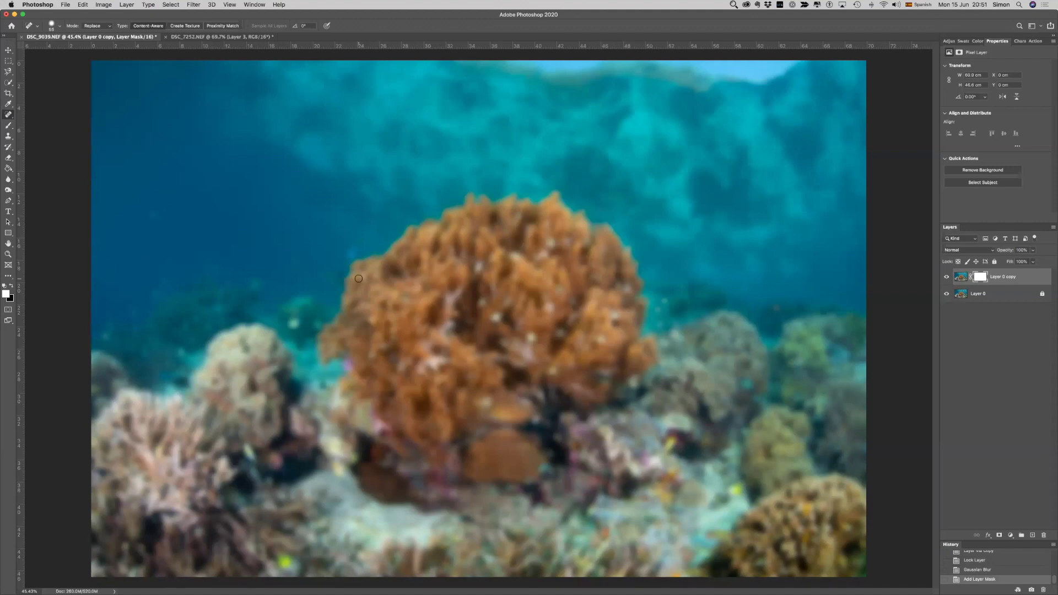
key("super+z")
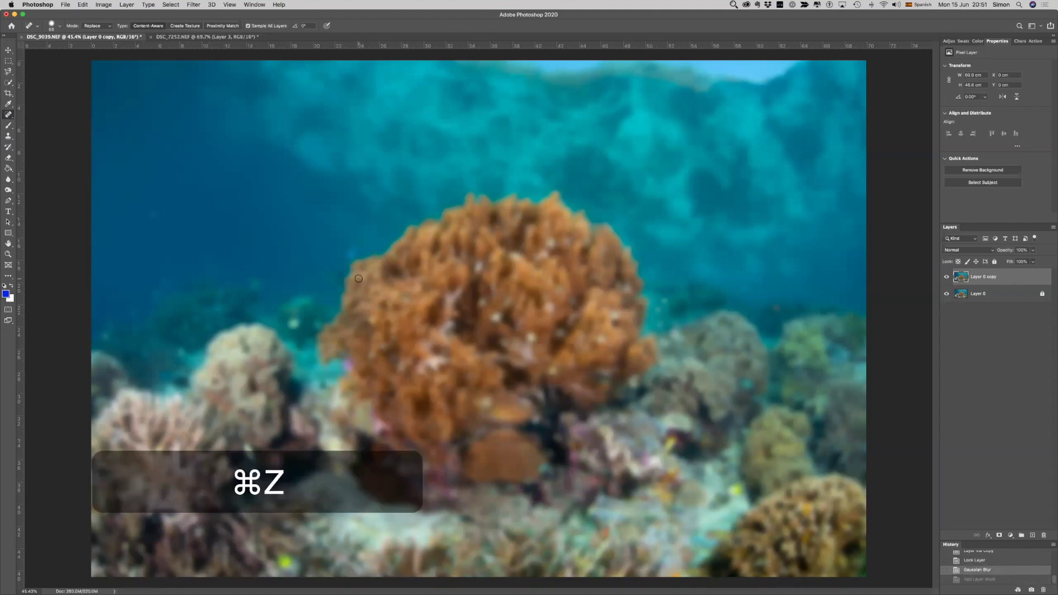
key("super+shift+m")
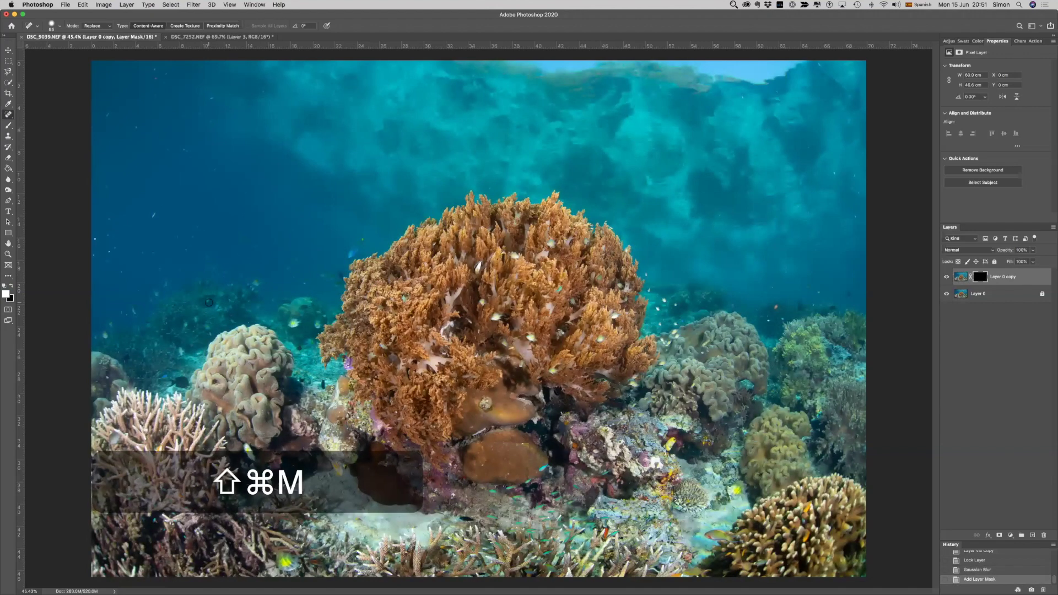
- Paint white on the Layer 0 copy mask over the blue water around the coral, using a larger brush at 100% opacity
key("b")
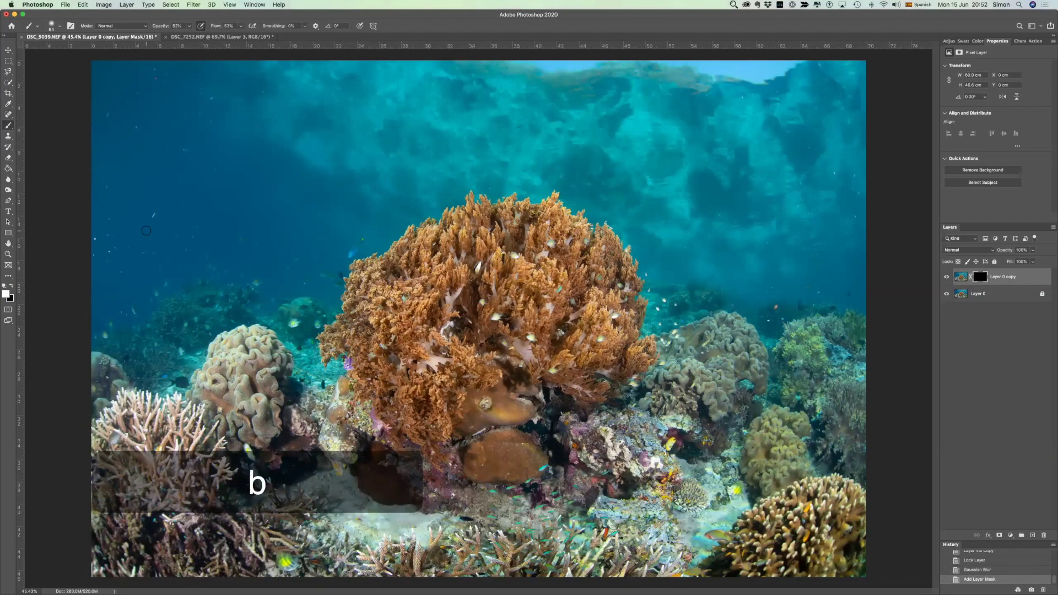
left_click_drag(143, 238, 195, 245)
left_click_drag(161, 26, 324, 39)
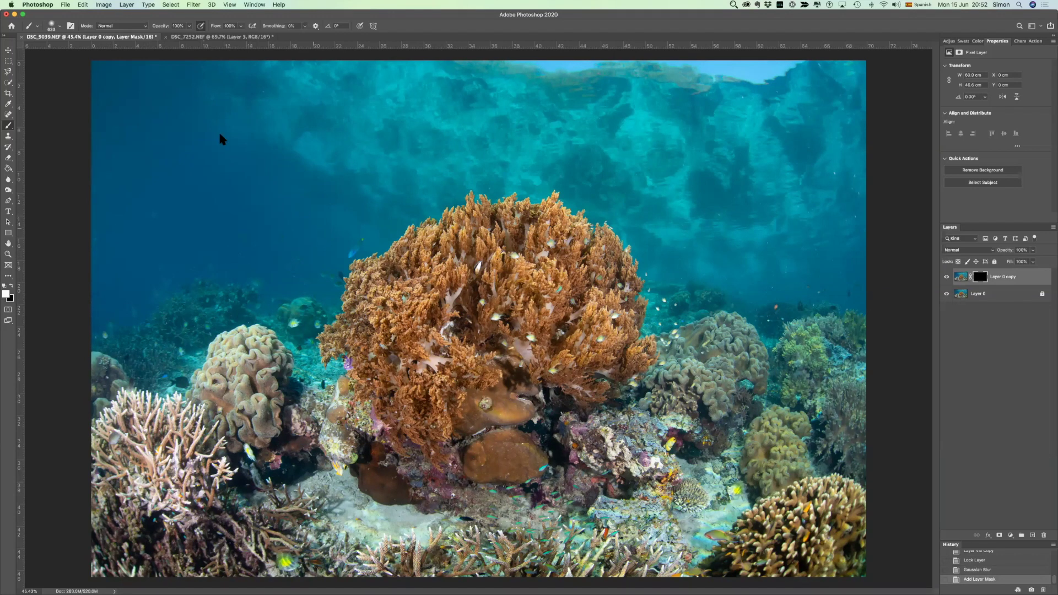
mouse_move(94, 142)
left_mouse_down()
mouse_move(88, 302)
mouse_move(851, 276)
left_mouse_up()
left_click(796, 282)
- Compare the blue water beside the coral with and without the masked Layer 0 copy, leaving that layer visible
scroll(113, 235, "up", 3)
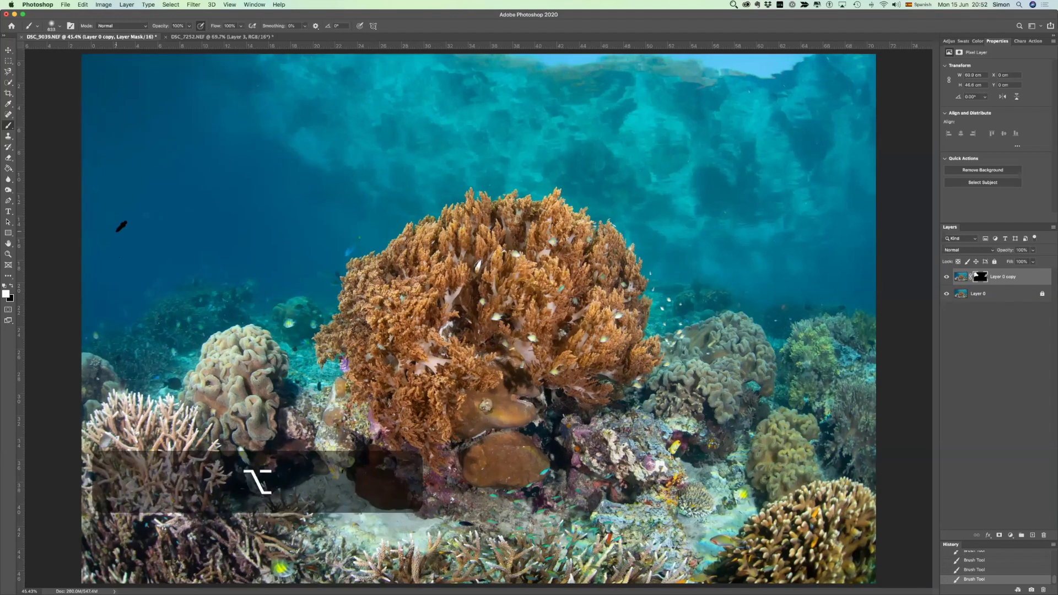
scroll(130, 230, "up", 3)
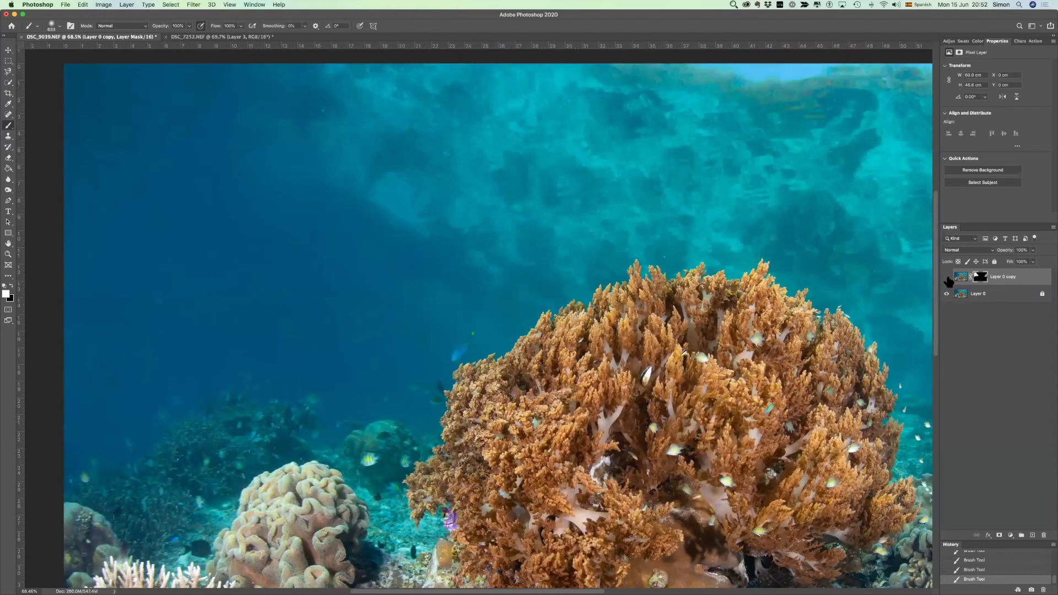
left_click(947, 277)
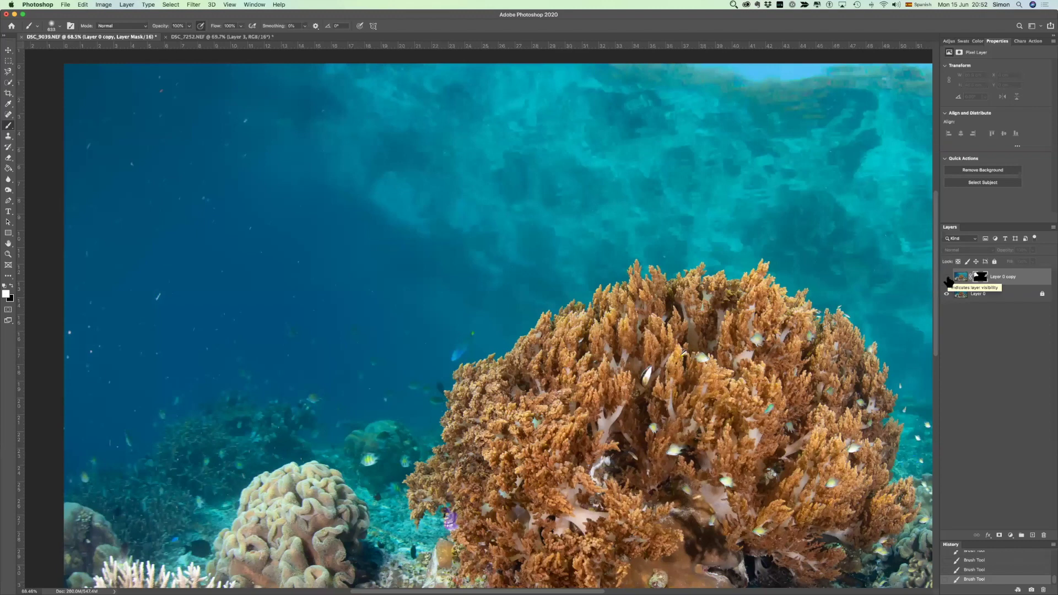
left_click(948, 278)
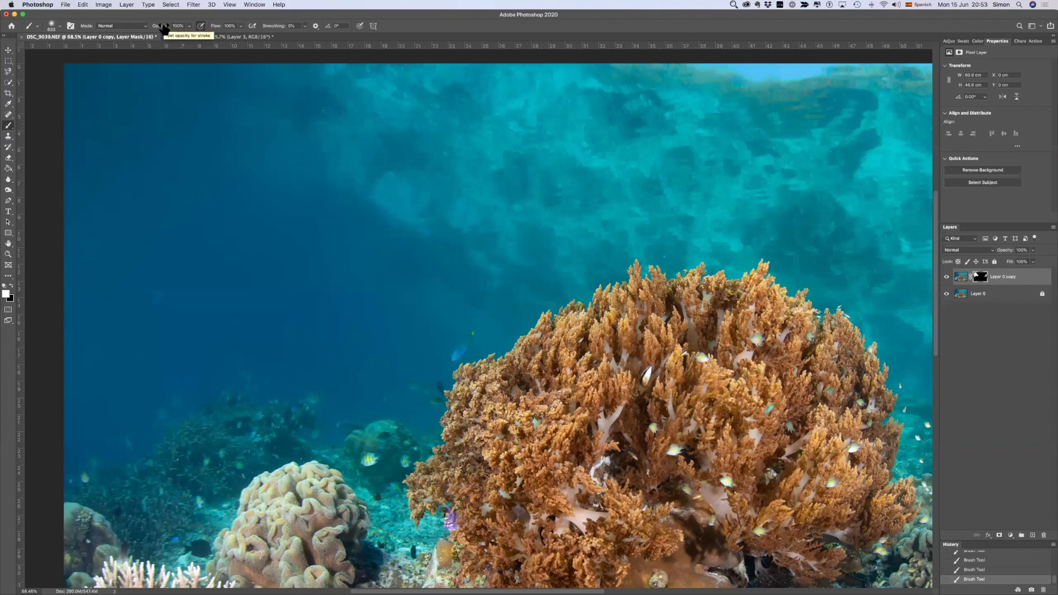
- Reduce the opacity of Layer 0 copy to about 73% so the blur blends more softly
left_click(962, 277)
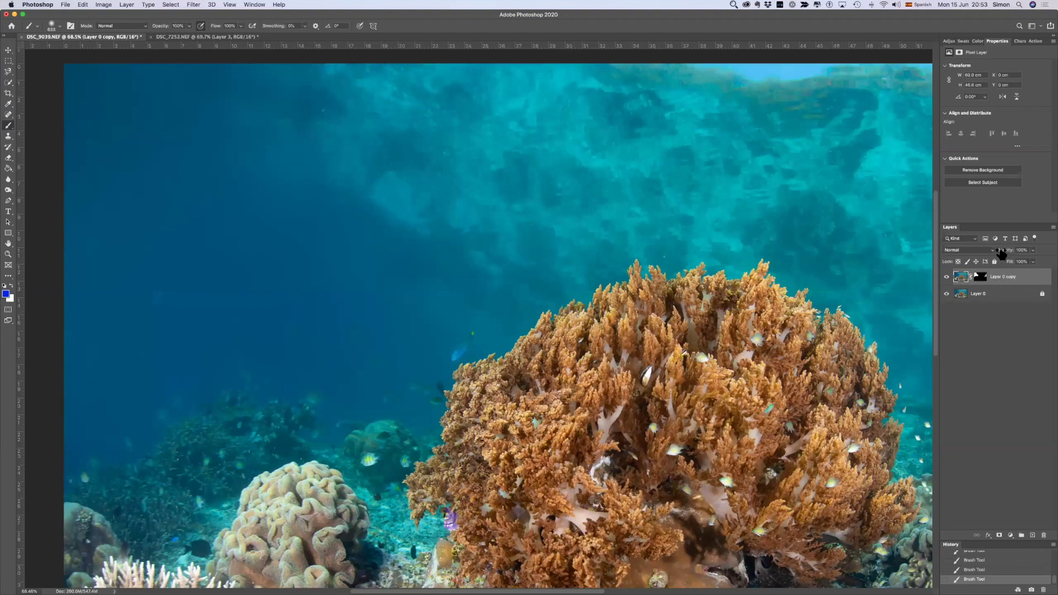
left_click_drag(1004, 253, 976, 253)
left_click_drag(1007, 252, 1021, 253)
- Undo the stray stroke on the Layer 0 copy image and paint white on its mask over the water beside the coral
left_click_drag(407, 258, 417, 260)
key("super+z")
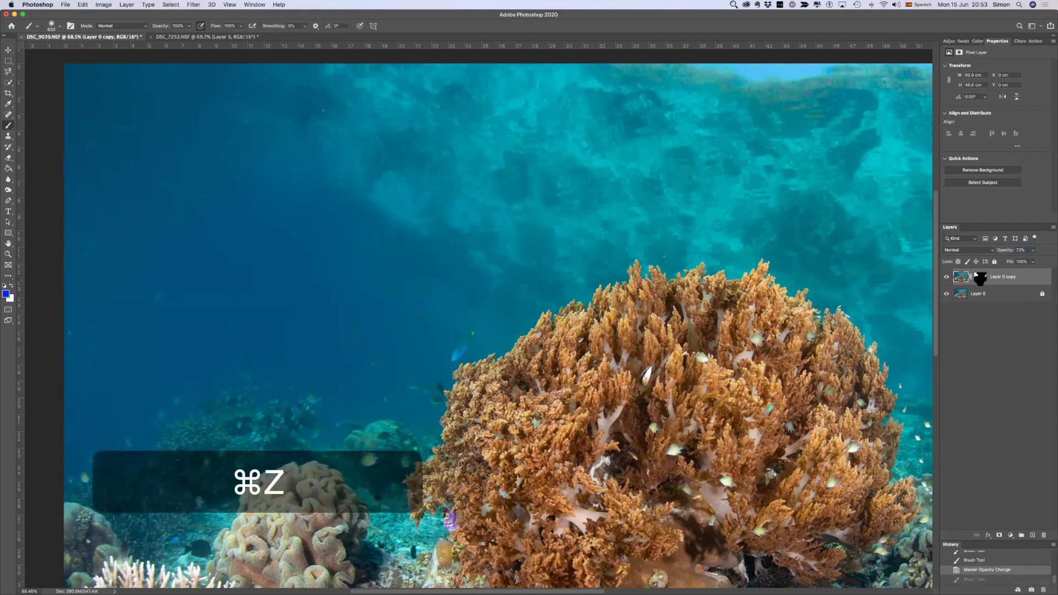
left_click(981, 277)
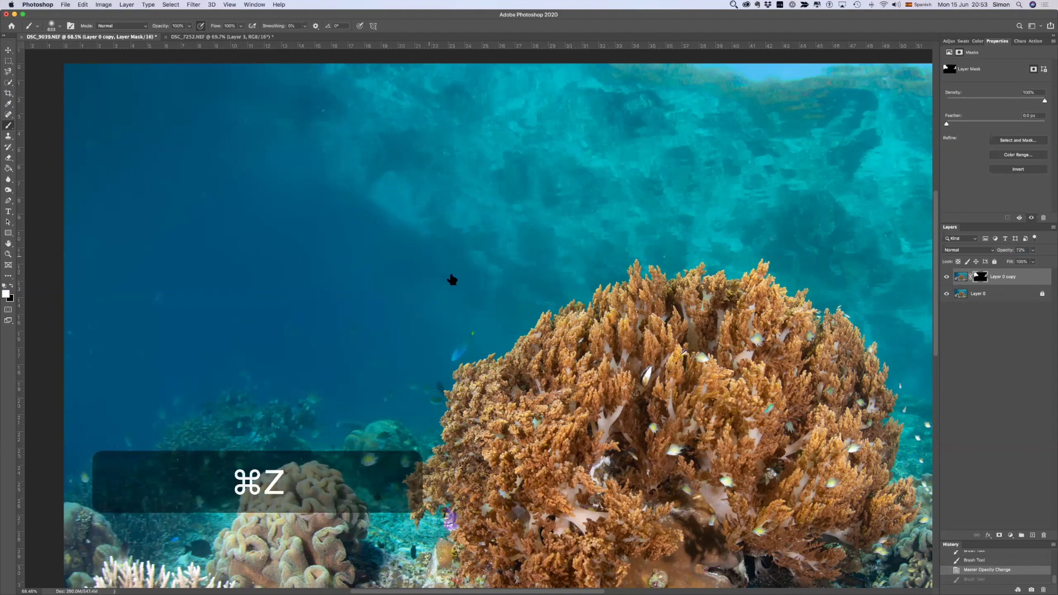
left_click_drag(451, 279, 405, 253)
mouse_move(460, 291)
left_mouse_down()
mouse_move(480, 306)
mouse_move(279, 343)
left_mouse_up()
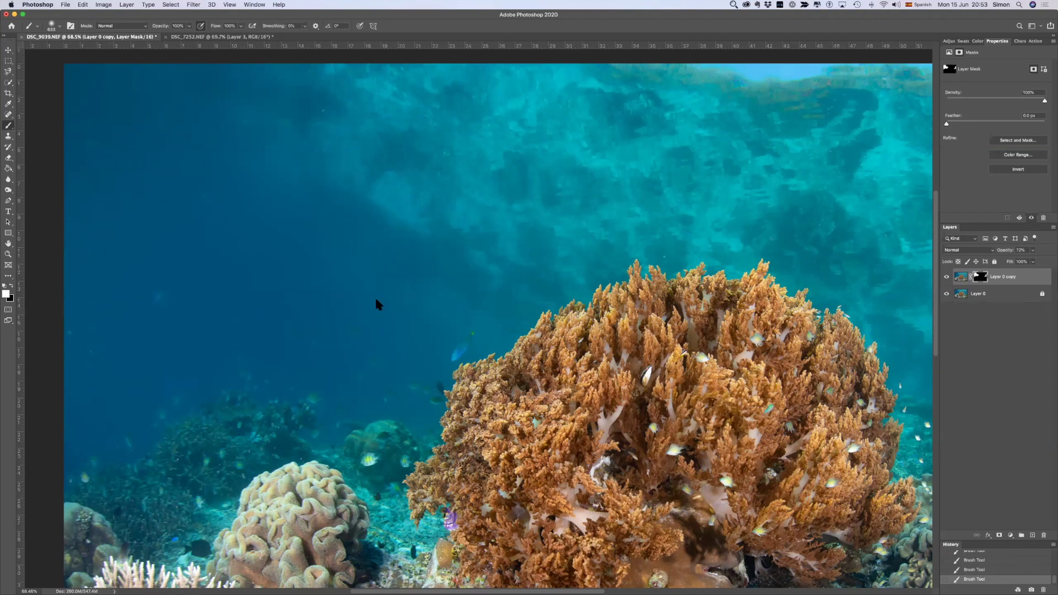
- Paint black on the Layer 0 copy mask with a smaller brush to restore the small fish in the water near the coral
scroll(317, 295, "down", 5)
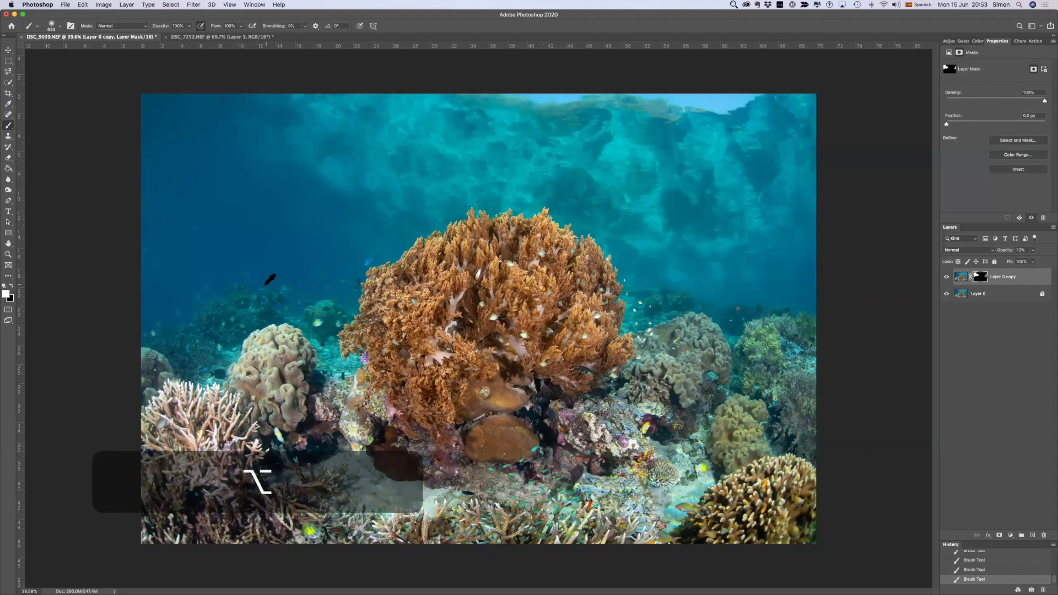
scroll(274, 269, "up", 8)
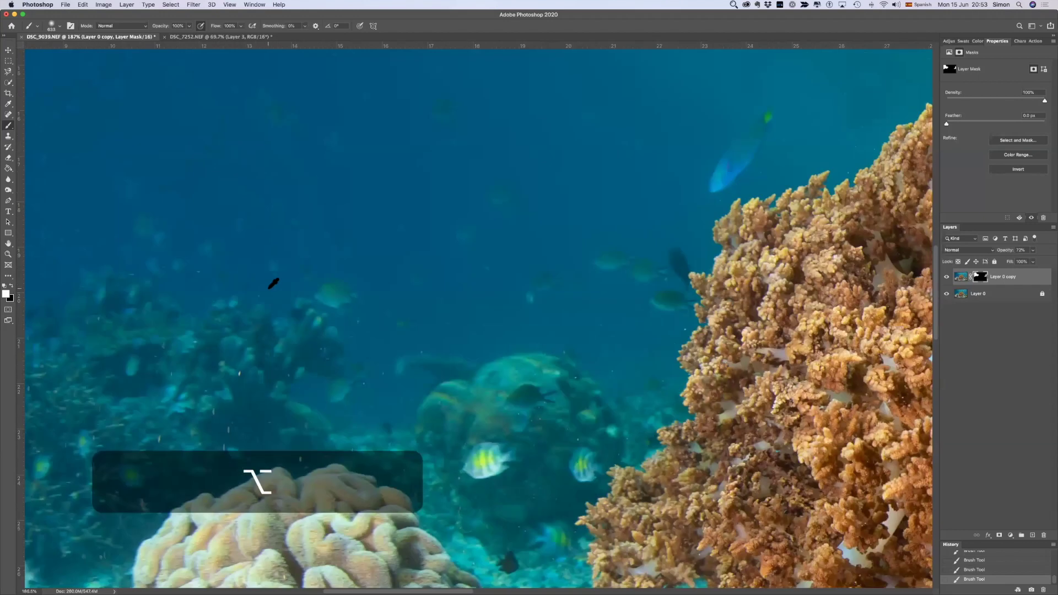
scroll(273, 282, "down", 2)
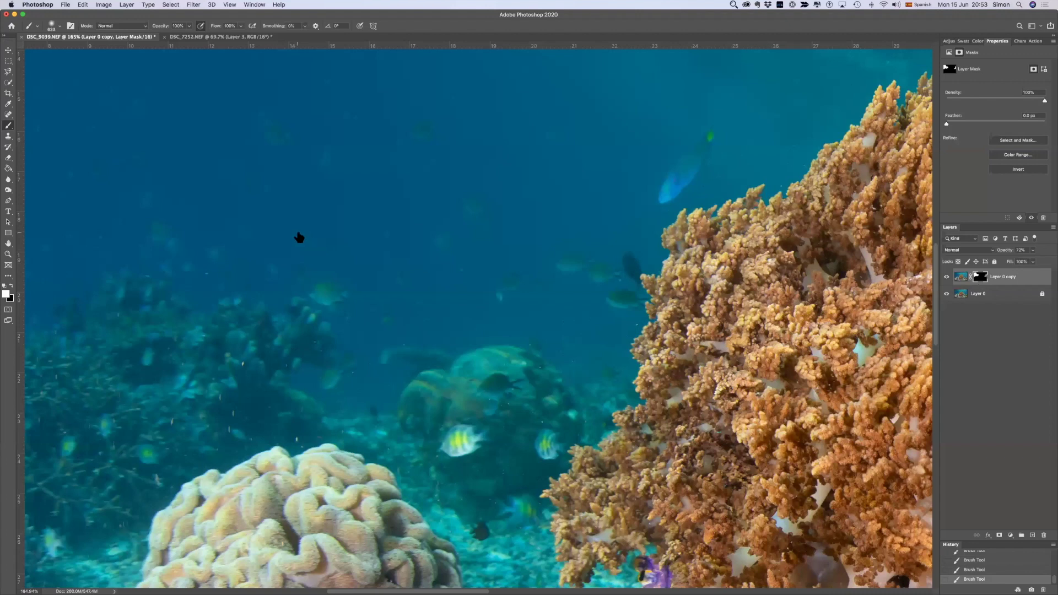
key("x")
left_click_drag(366, 210, 262, 204)
left_click_drag(382, 174, 271, 160)
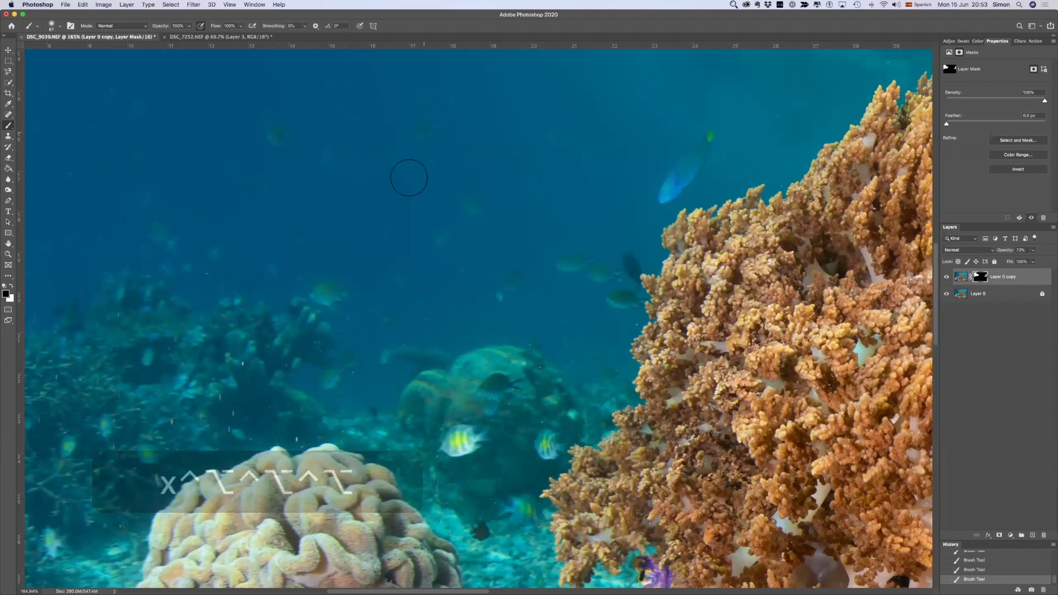
mouse_move(390, 196)
left_mouse_down()
mouse_move(406, 219)
mouse_move(396, 240)
mouse_move(384, 173)
mouse_move(385, 343)
mouse_move(412, 88)
left_mouse_up()
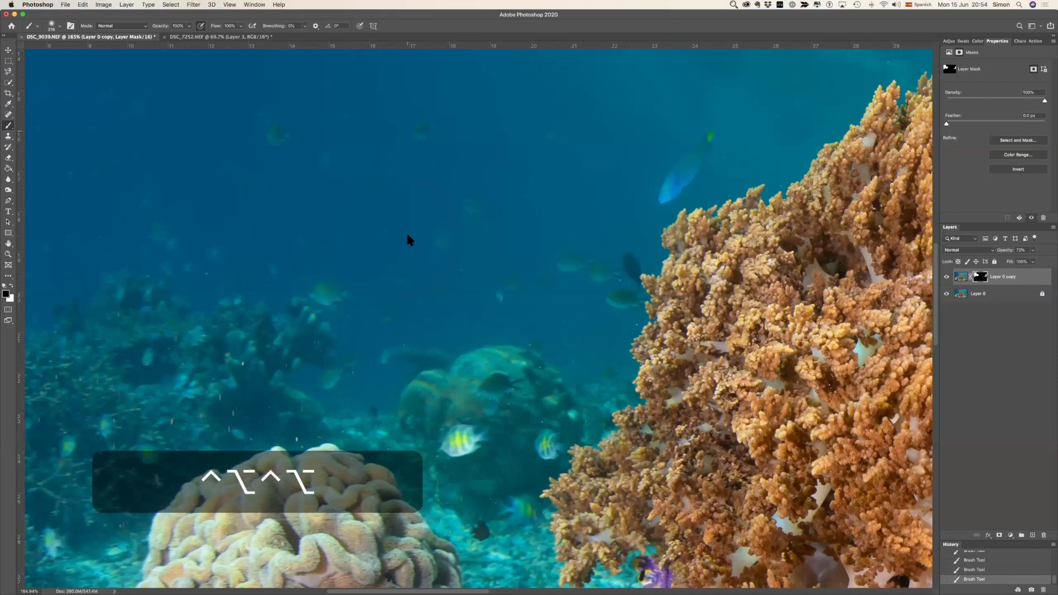
left_click_drag(511, 294, 468, 237)
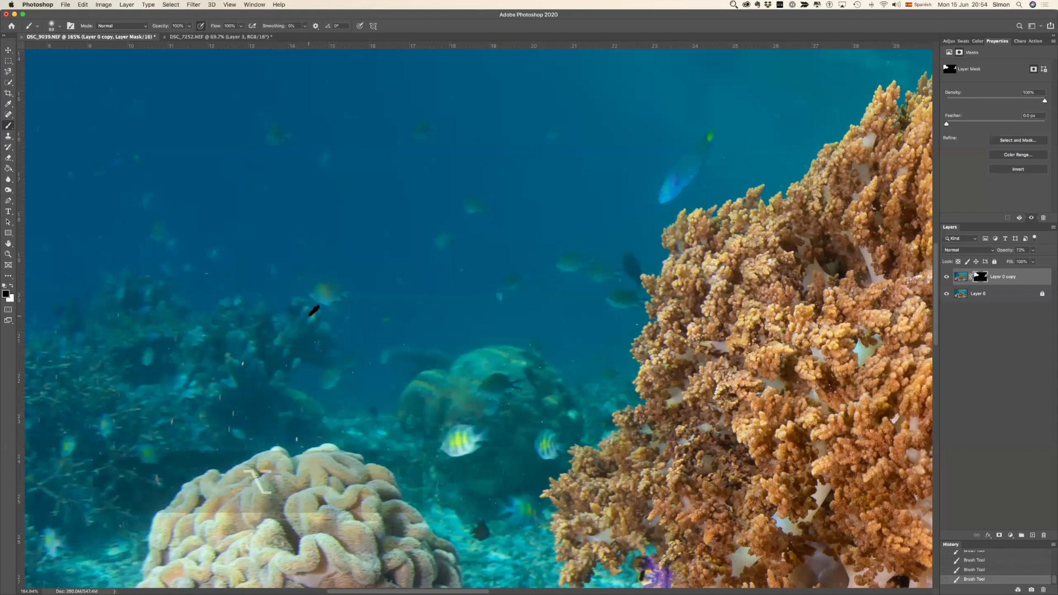
- Compare the whole coral photo with and without Layer 0 copy, leaving that layer hidden
scroll(310, 305, "down", 10, "alt")
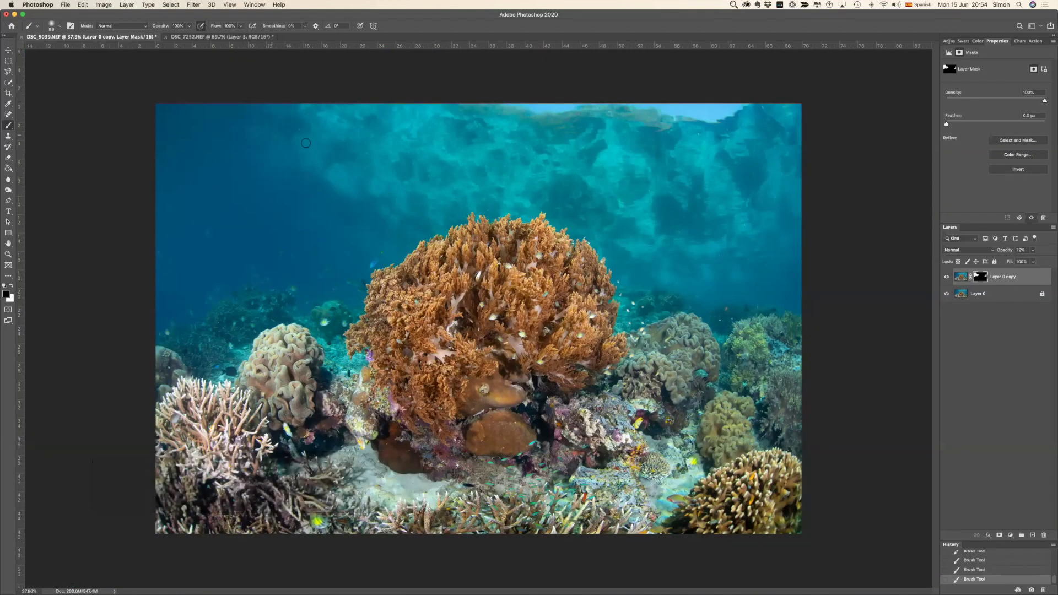
left_click_drag(300, 158, 331, 159)
left_click(946, 278)
left_click(946, 279)
left_click(946, 278)
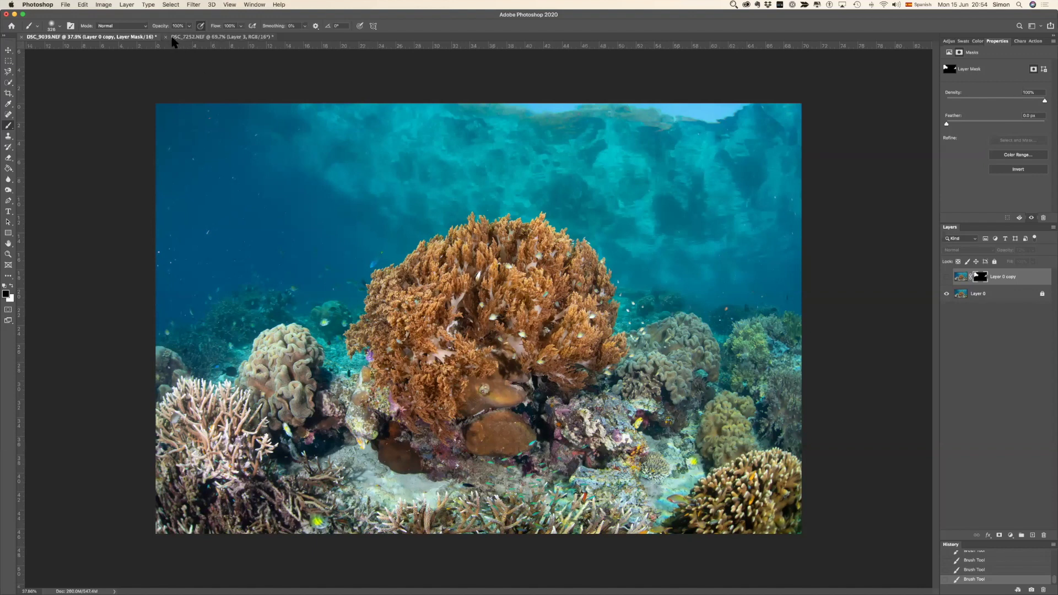
key("super+Tab")
key("super+Tab")
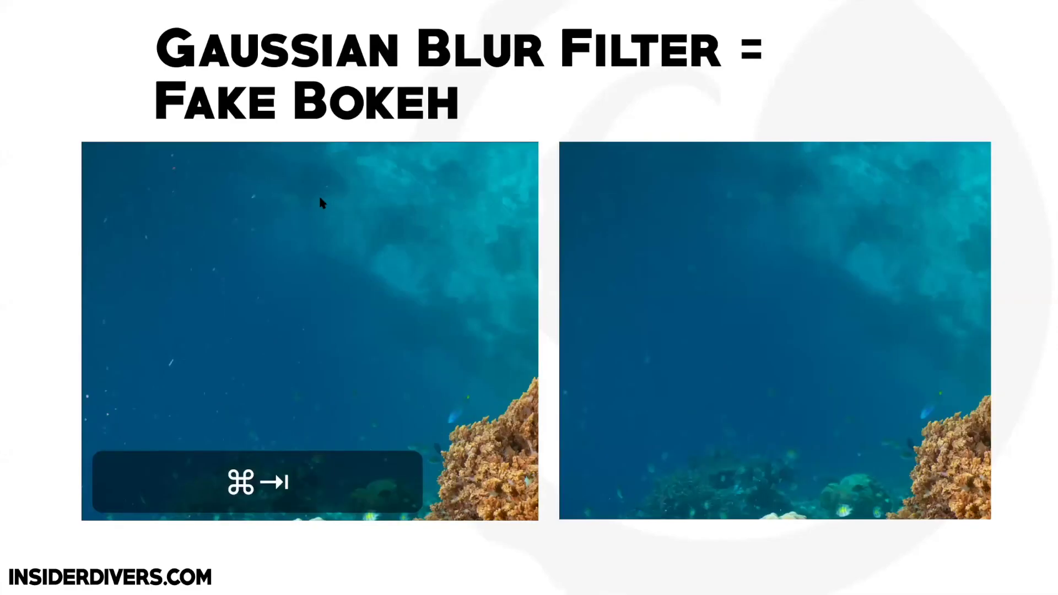
key("Right")
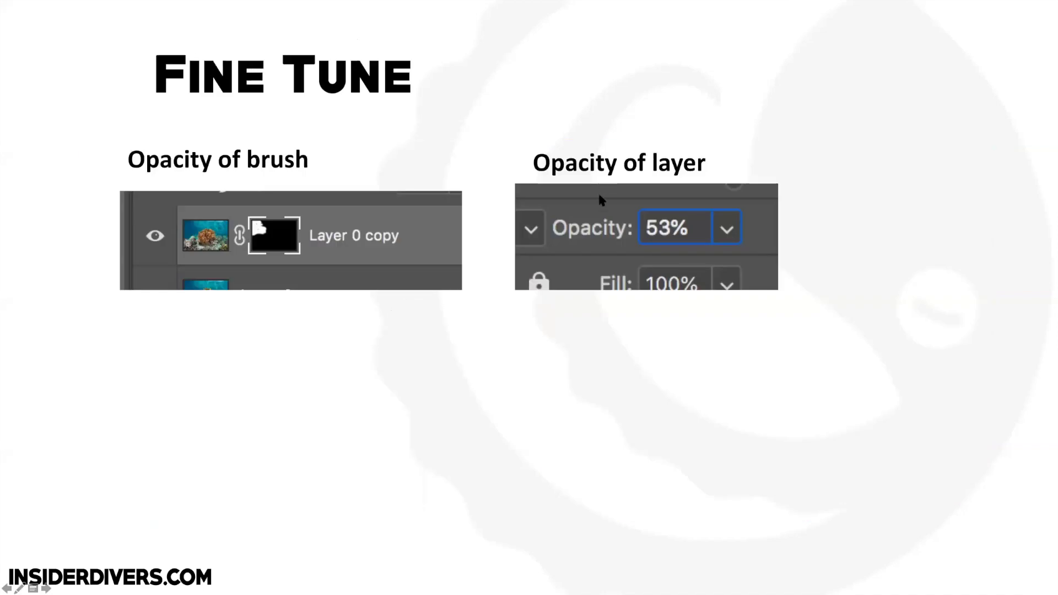
key("Right")
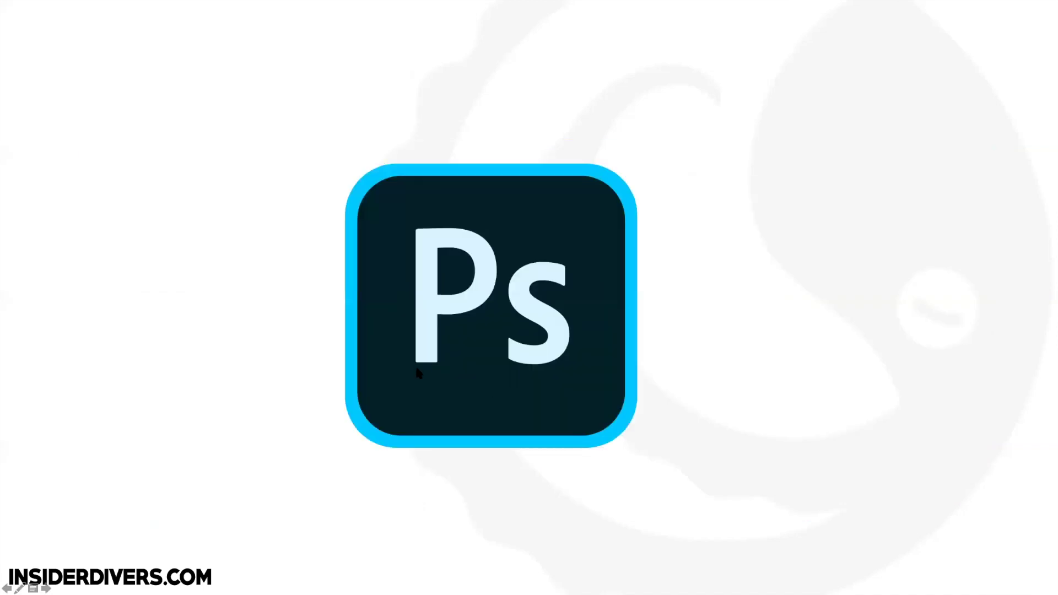
key("Right")
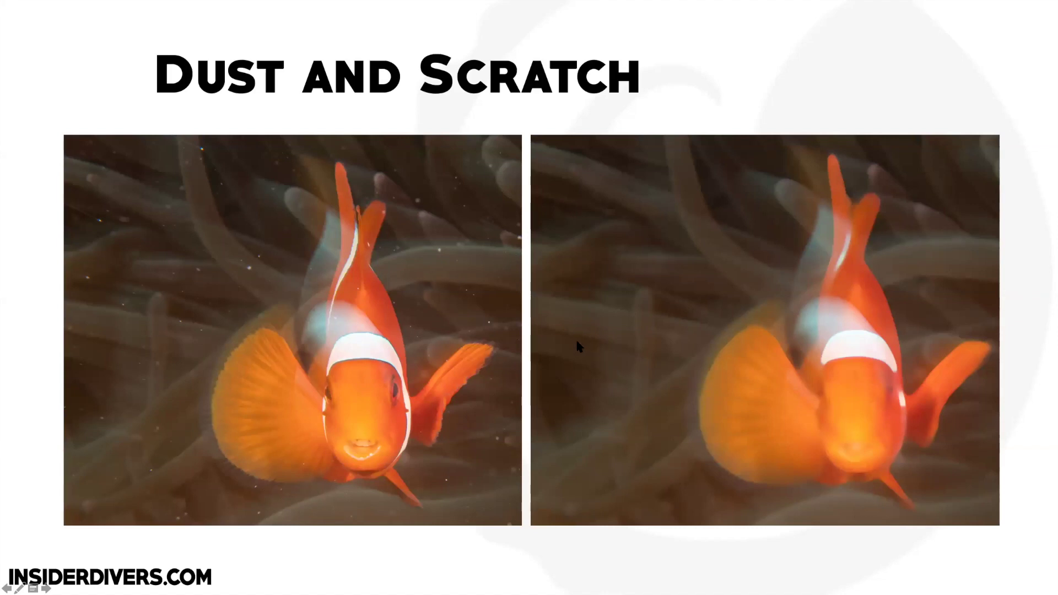
- Switch back to Photoshop, bring up the clownfish photo DSC_7252.NEF, and hide its three Brightness/Contrast layers and Layer 5
key("super+Tab")
key("super+Tab")
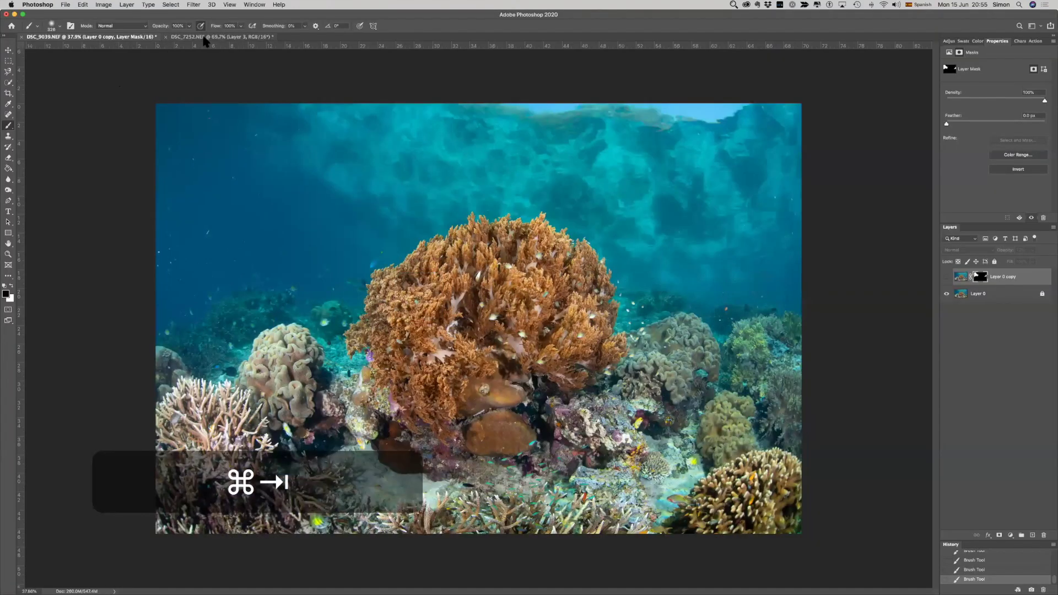
left_click(204, 37)
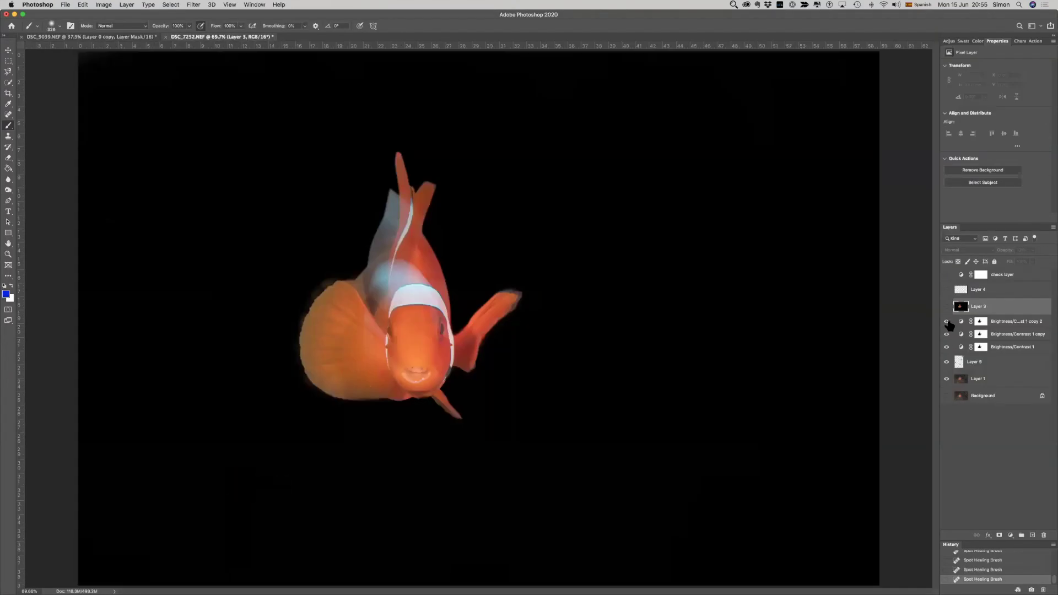
left_click_drag(947, 326, 947, 354)
left_click(947, 362)
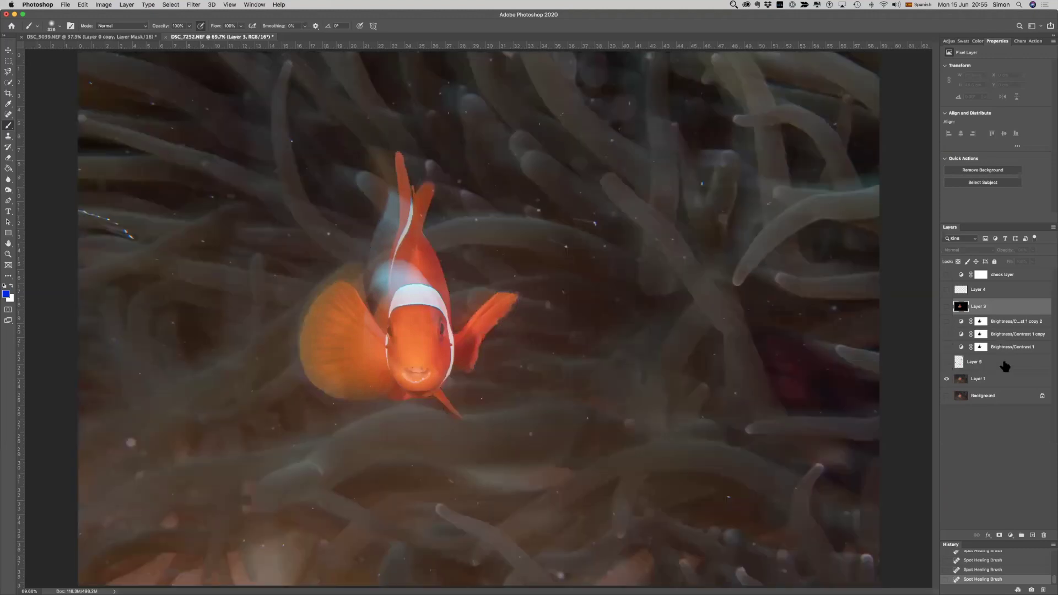
- Group the hidden layers from Layer 5 up through Layer 4
left_click(1005, 361)
left_click(989, 289, "shift")
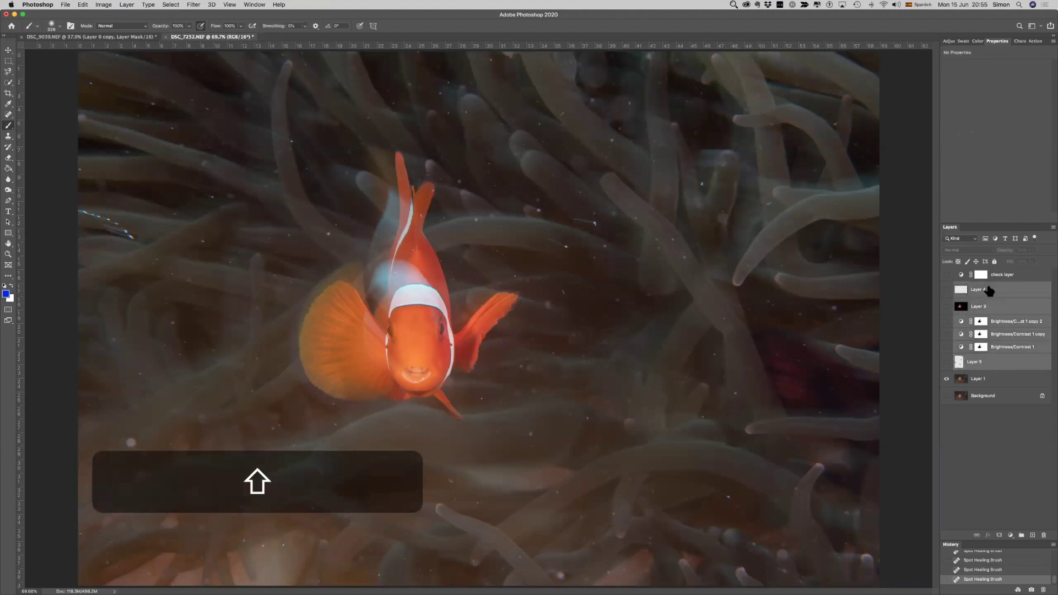
left_click(995, 277, "shift")
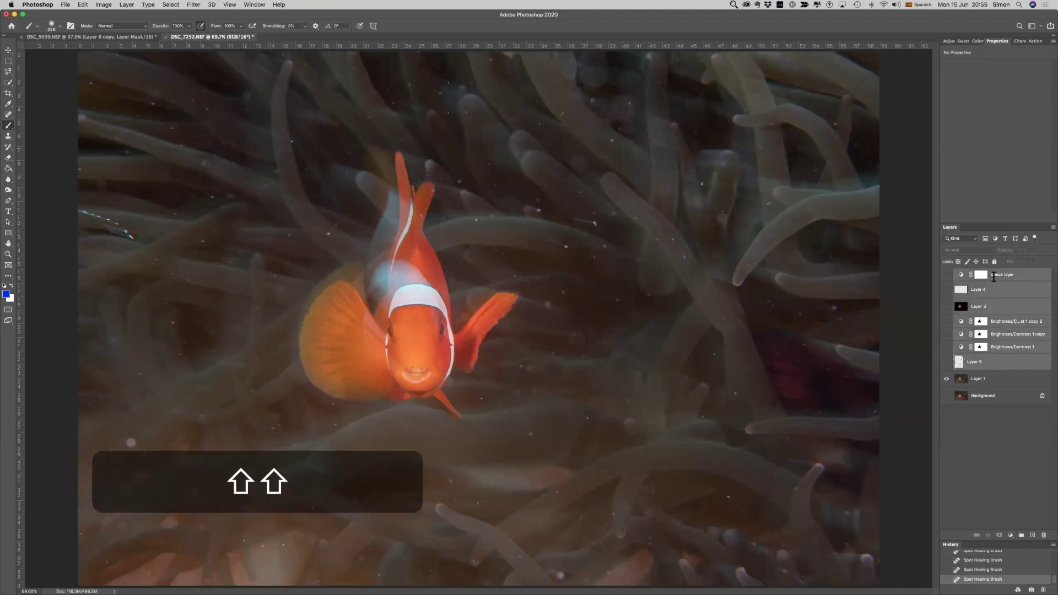
left_click(995, 276)
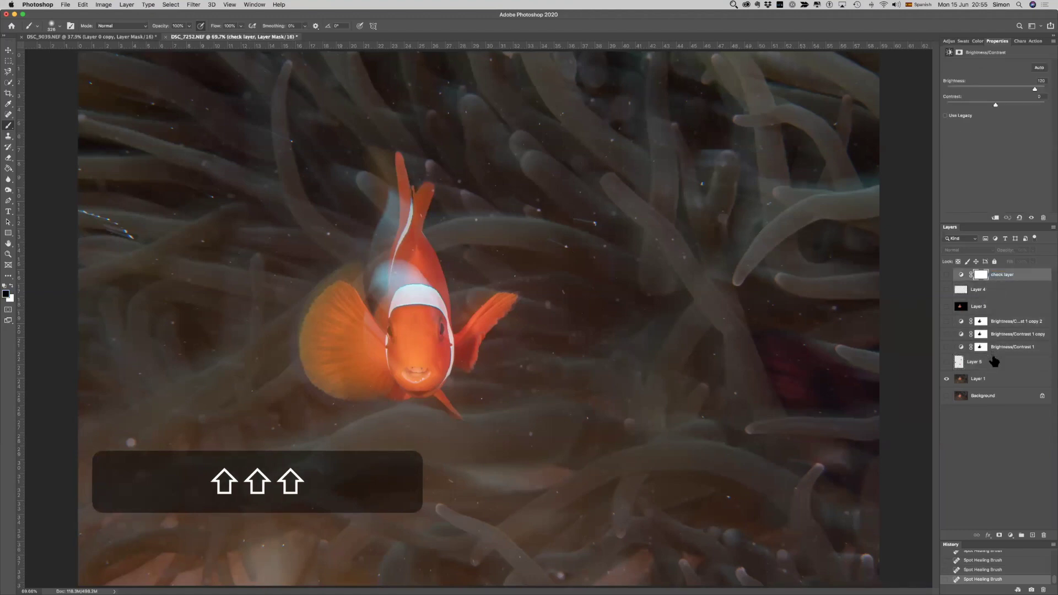
left_click(995, 361)
left_click(991, 292, "shift")
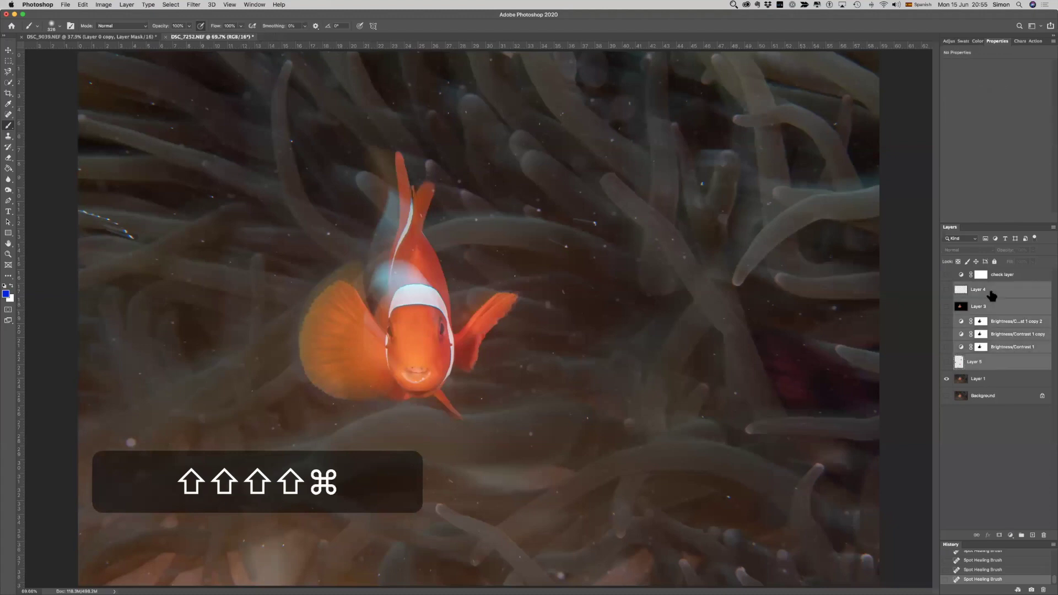
key("super+g")
- Put the check layer into the new group and arrange Layer 1 above that group, with Layer 1 selected
mouse_move(986, 289)
left_mouse_down()
mouse_move(991, 314)
mouse_move(991, 288)
mouse_move(994, 306)
mouse_move(987, 298)
left_mouse_up()
left_click(987, 289)
left_click(986, 281)
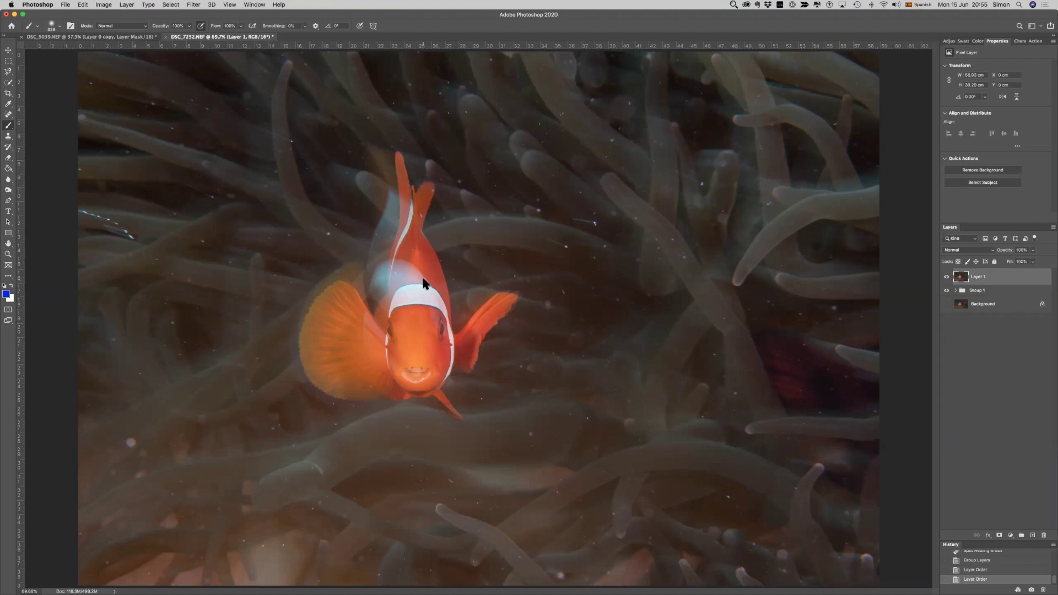
- Create a new empty layer and dab the Spot Healing Brush over the fish's body, tail and large fin
key("shift+super+n")
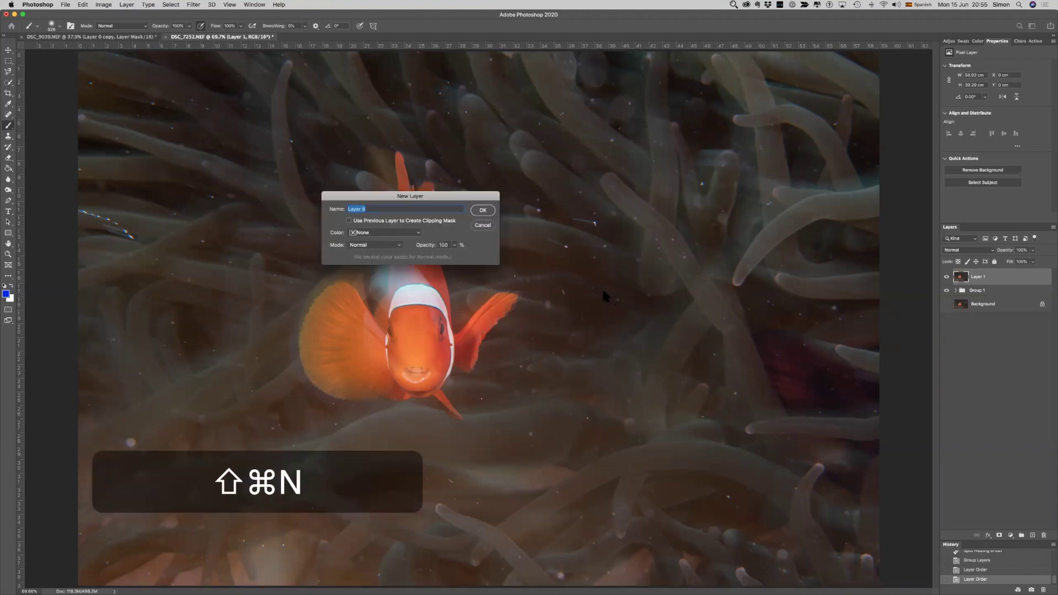
key("Return")
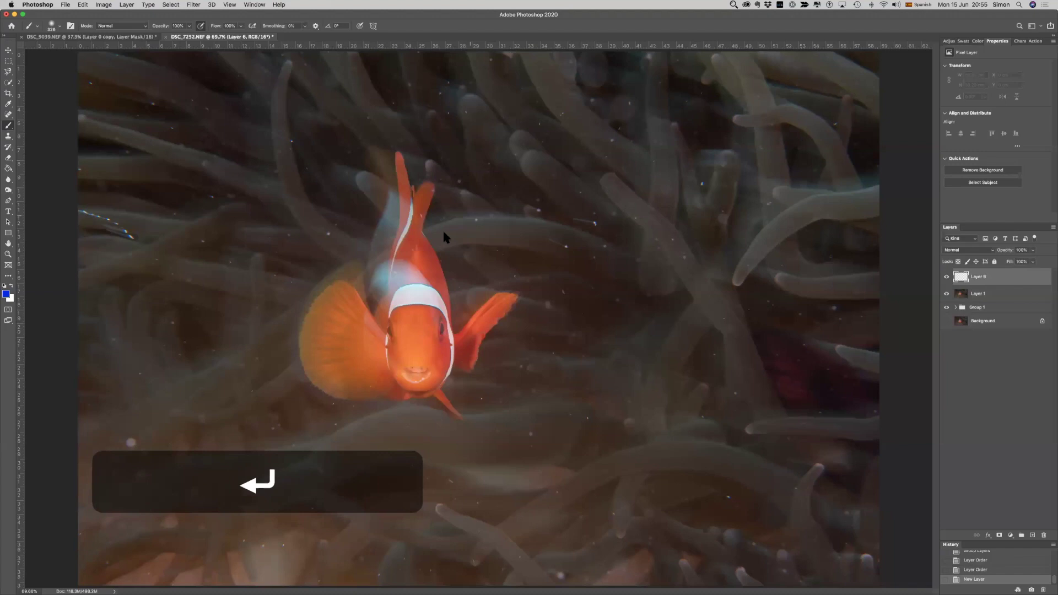
key("j")
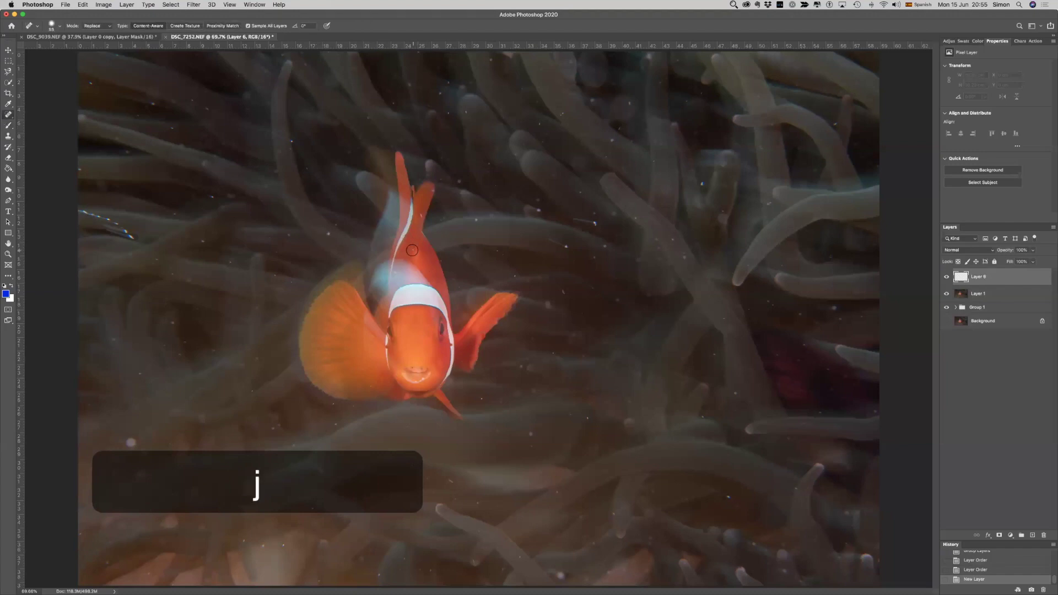
left_click(412, 250)
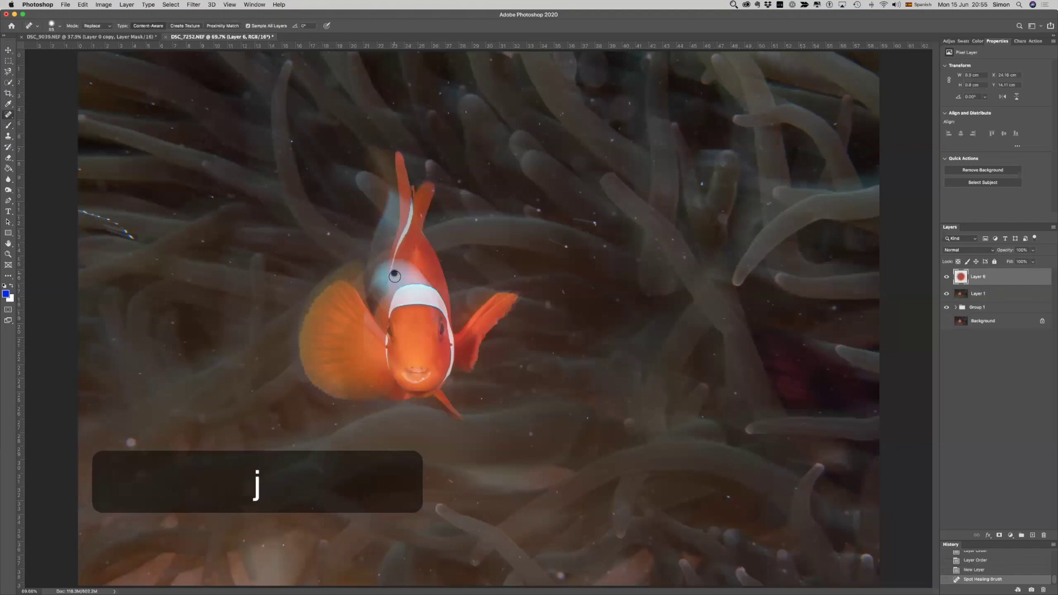
left_click(416, 218)
left_click(419, 214)
left_click(429, 191)
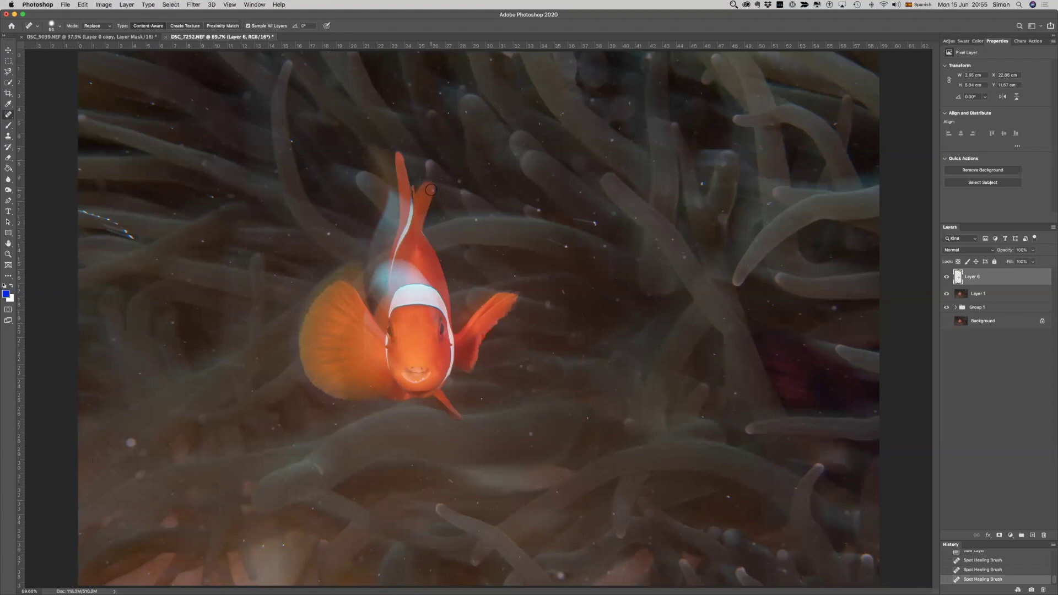
left_click(373, 274)
left_click(368, 381)
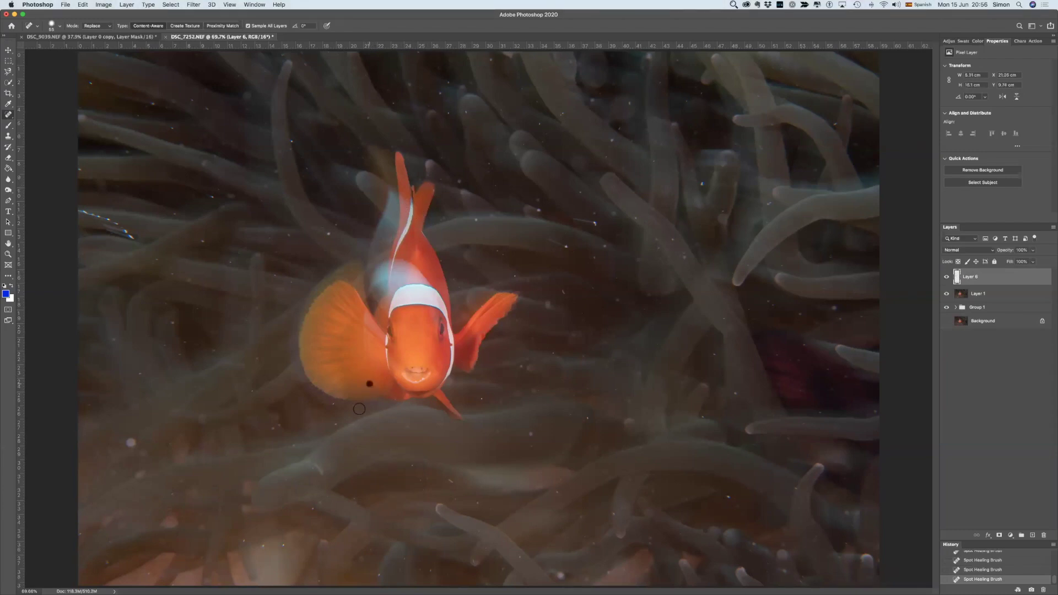
left_click(332, 403)
- Add a Brightness/Contrast adjustment layer on top, lower its brightness to about -30 and invert its mask to black
left_click(949, 42)
left_click(963, 58)
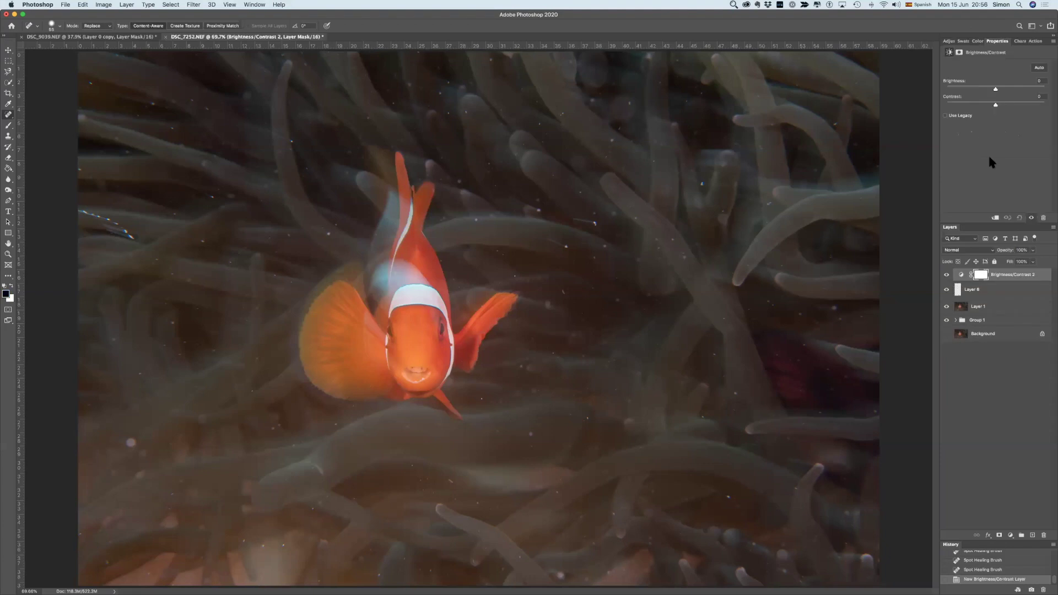
left_click_drag(997, 90, 987, 89)
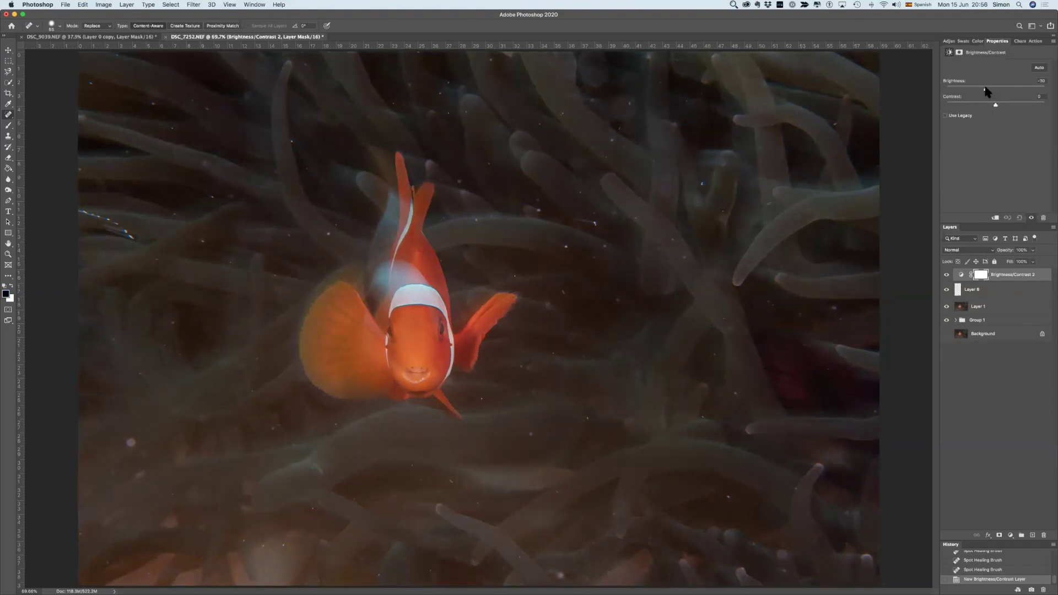
key("super+i")
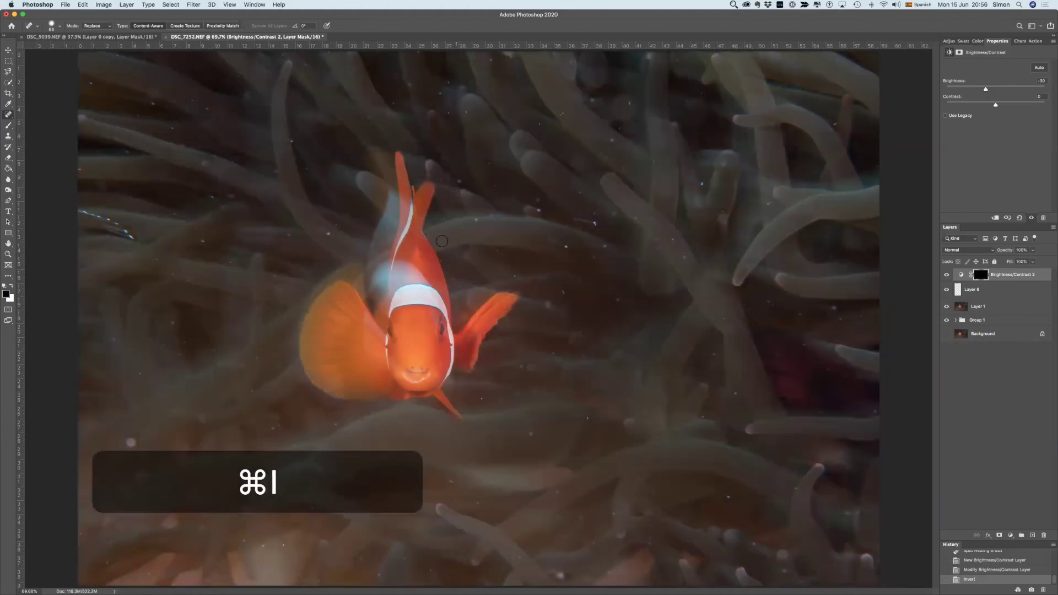
- Paint over the fish's face and body with the Brush on the Brightness/Contrast layer's mask, swapping foreground and background colours
mouse_move(390, 313)
left_mouse_down()
mouse_move(418, 309)
mouse_move(420, 237)
mouse_move(417, 295)
left_mouse_up()
key("b")
key("x")
mouse_move(409, 252)
left_mouse_down()
mouse_move(411, 333)
mouse_move(412, 295)
mouse_move(404, 321)
left_mouse_up()
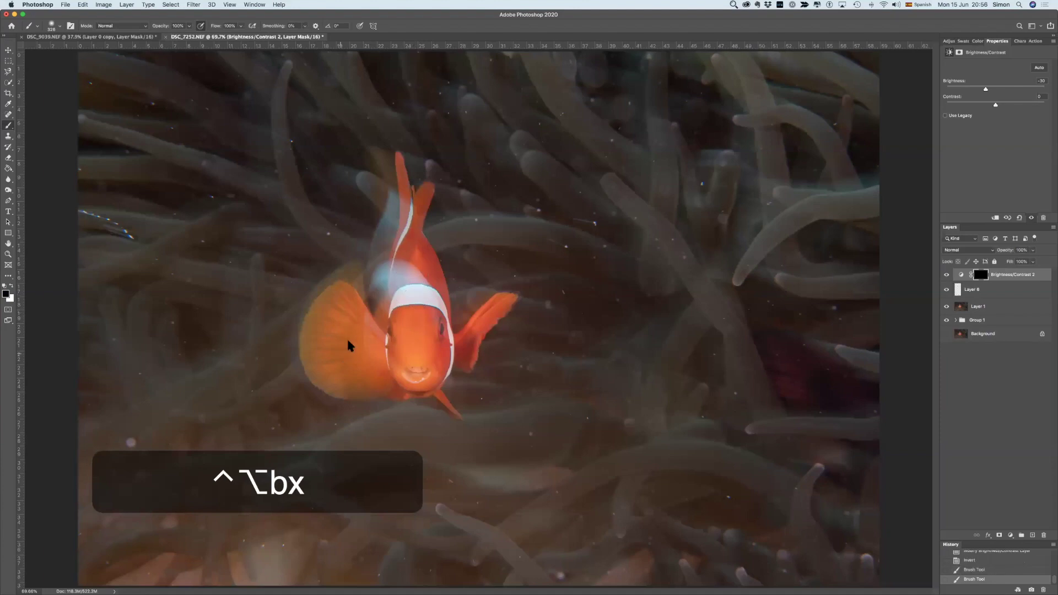
left_click_drag(405, 349, 409, 320)
key("x")
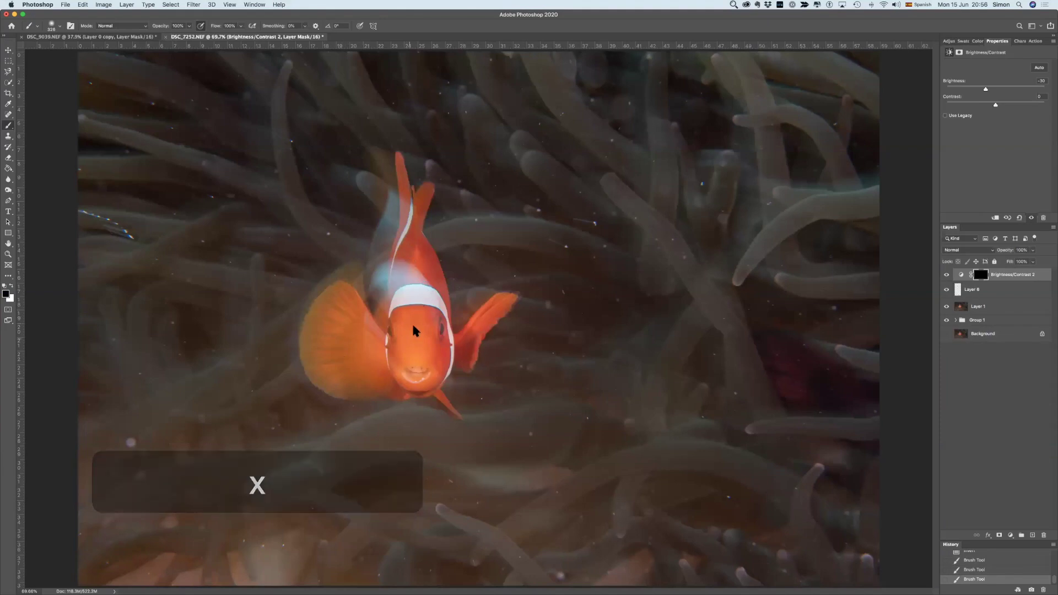
left_click_drag(421, 320, 416, 330)
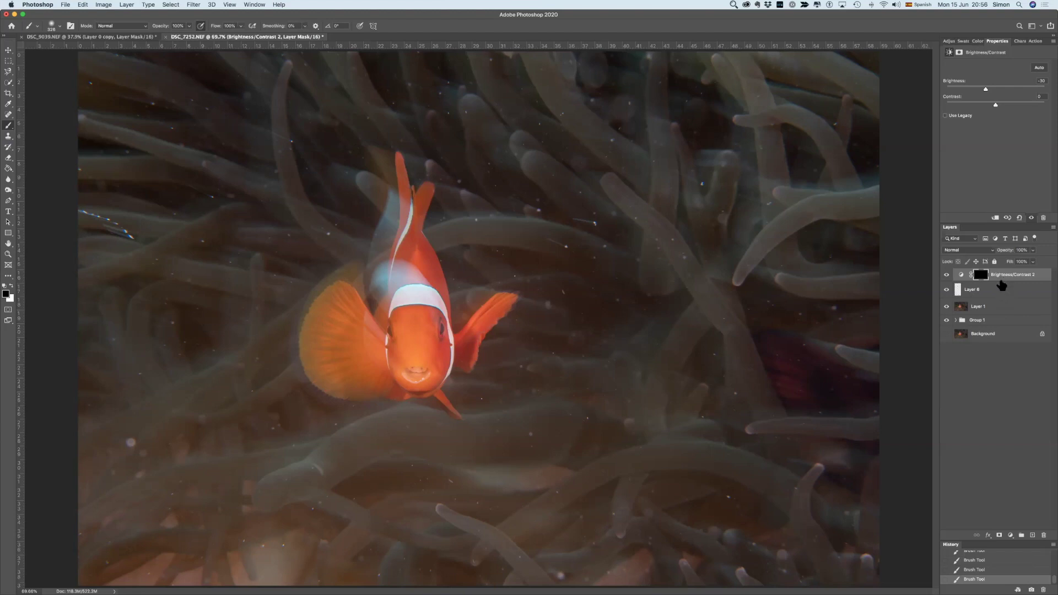
- Try Merge Visible with the Brightness/Contrast layer, the healing layer and Layer 1 selected, and undo the merge
left_click(994, 310)
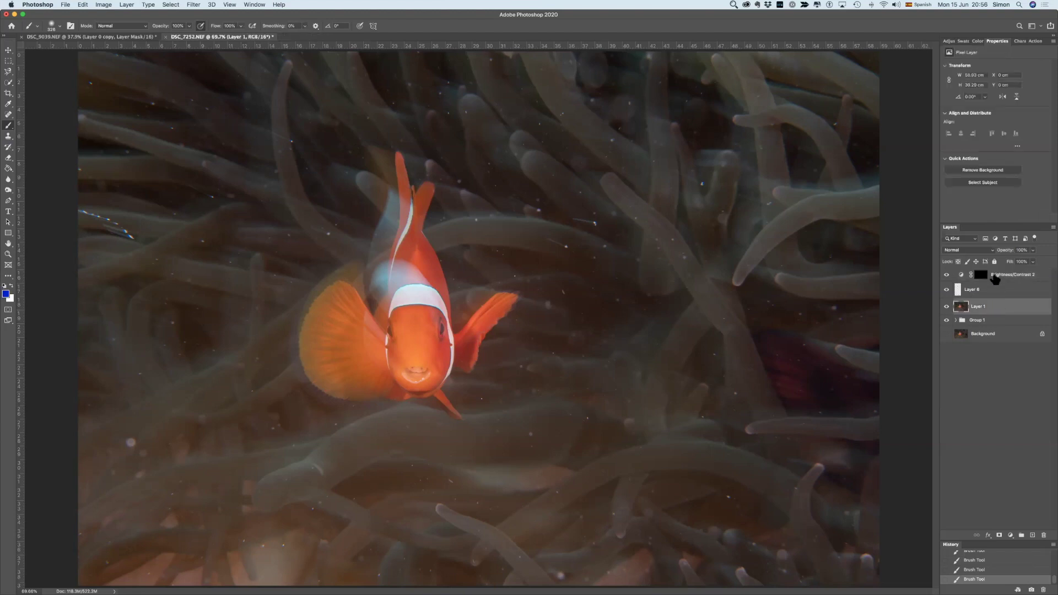
left_click(997, 278)
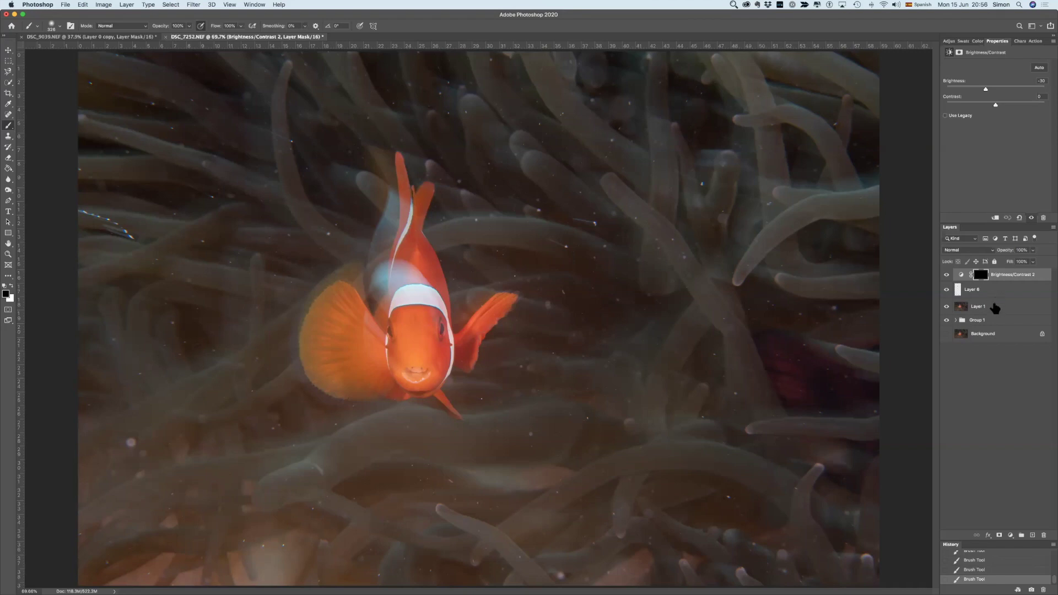
left_click(993, 302, "shift")
right_click(982, 293)
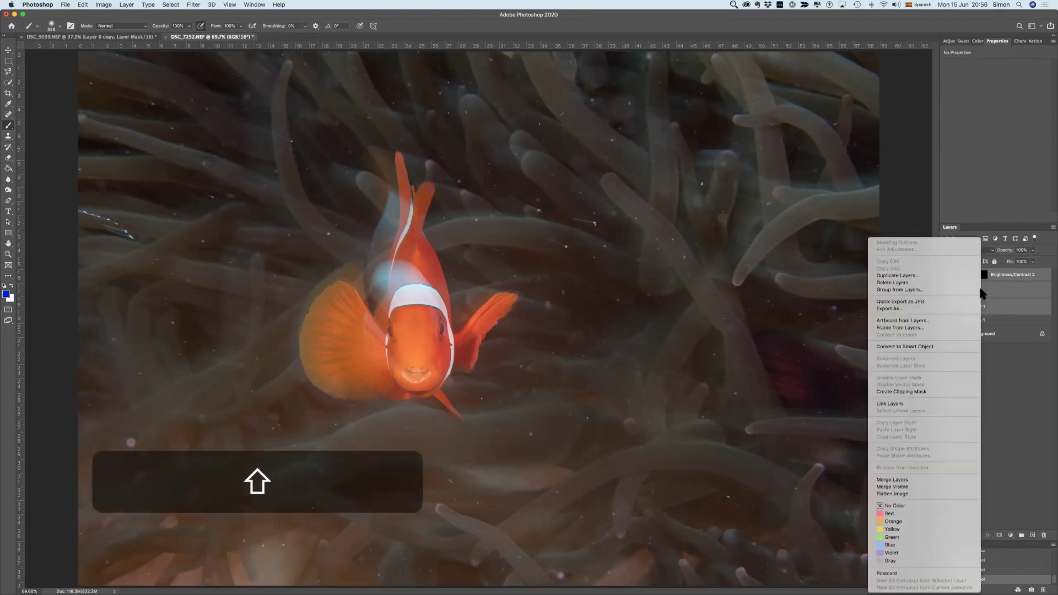
left_click(891, 487)
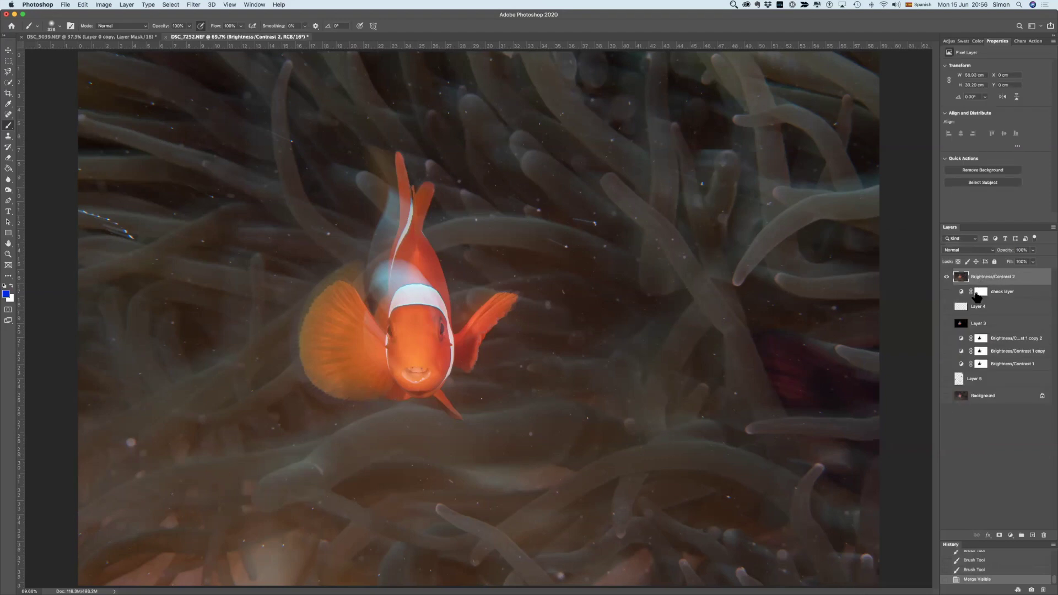
left_click(977, 296)
key("super+z")
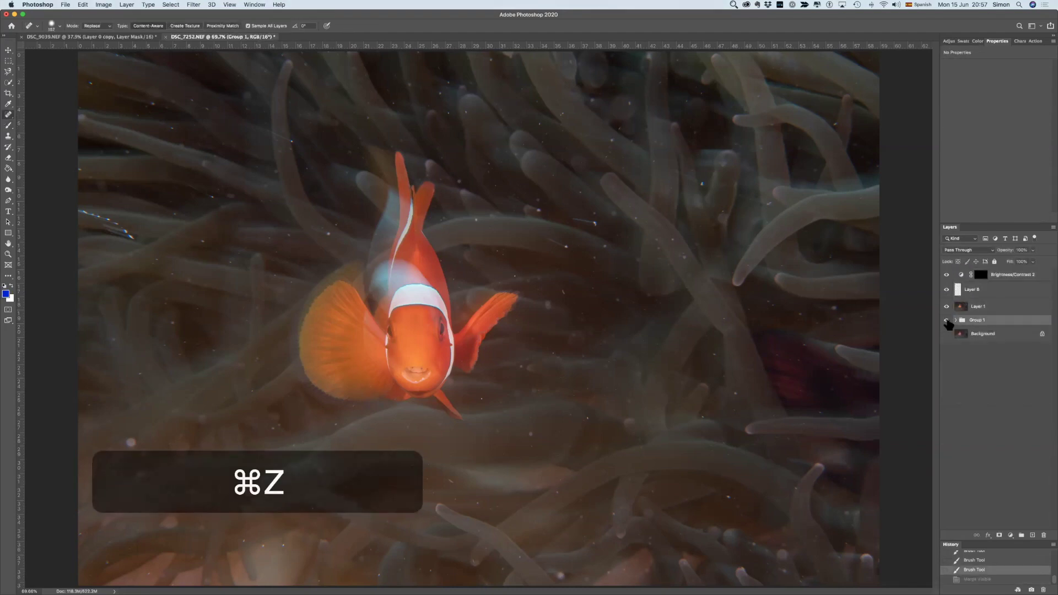
- Hide Group 1 and select the Brightness/Contrast layer, the healing layer and Layer 1 together
left_click(948, 321)
left_click(974, 308)
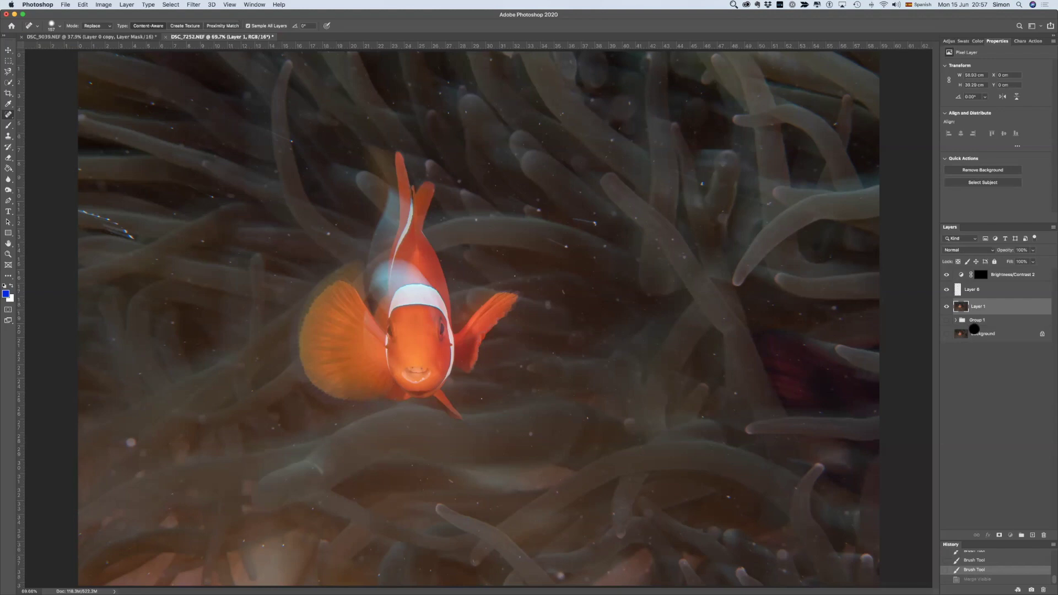
key("shift")
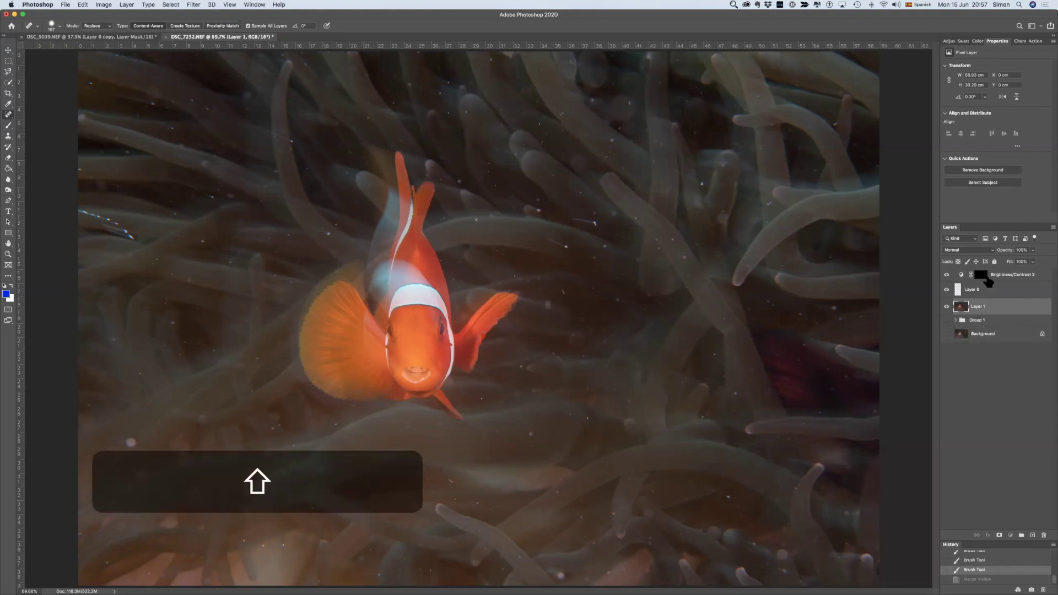
left_click(986, 278, "shift")
left_click(985, 280, "shift")
left_click(986, 291, "shift")
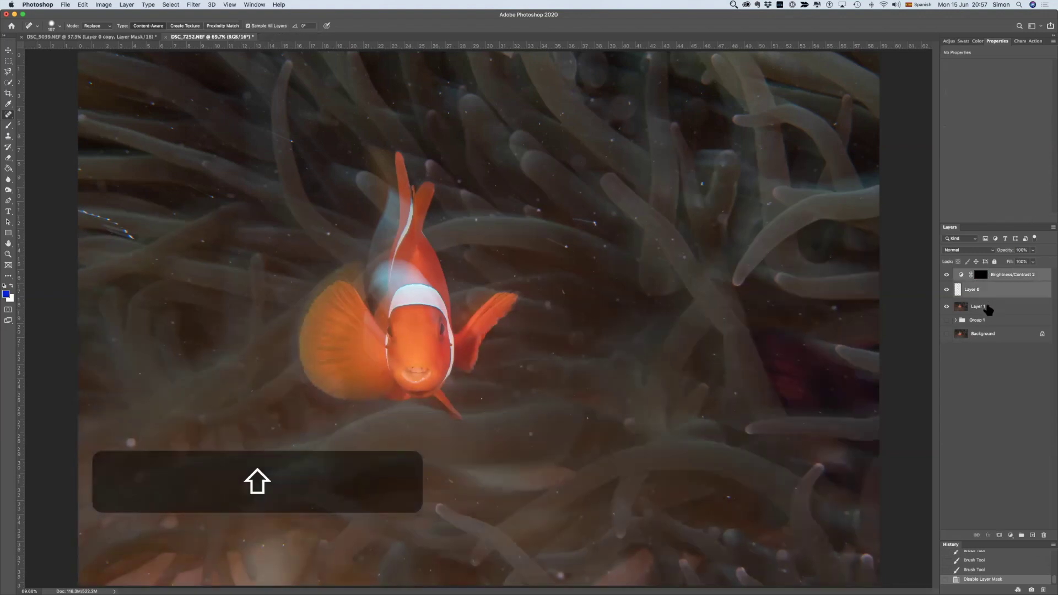
left_click(987, 307, "shift")
- Try Merge Visible on the three selected layers with Group 1 hidden, and undo the merge
right_click(987, 308)
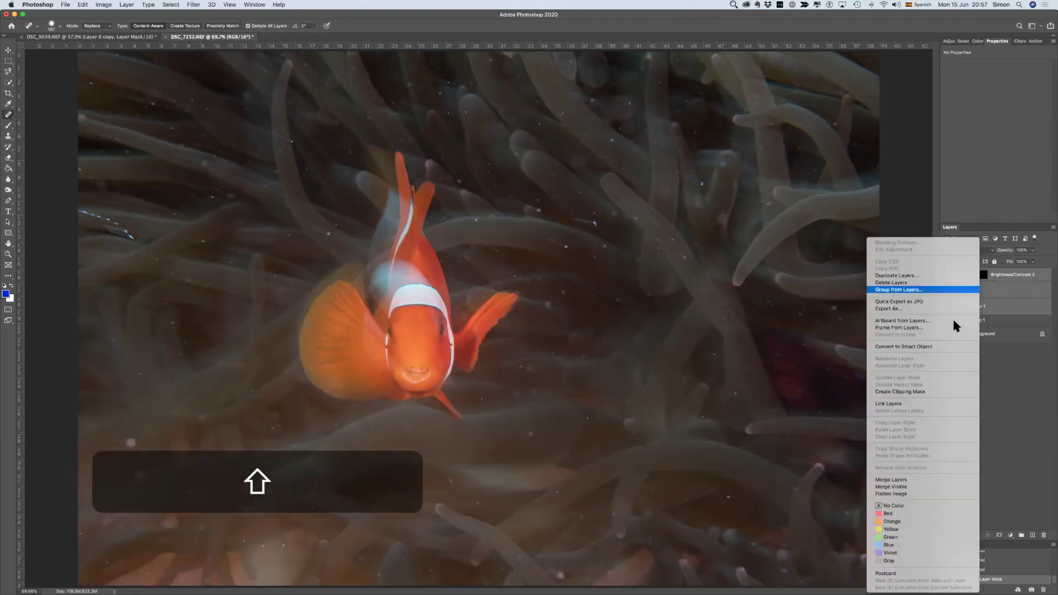
left_click(898, 488)
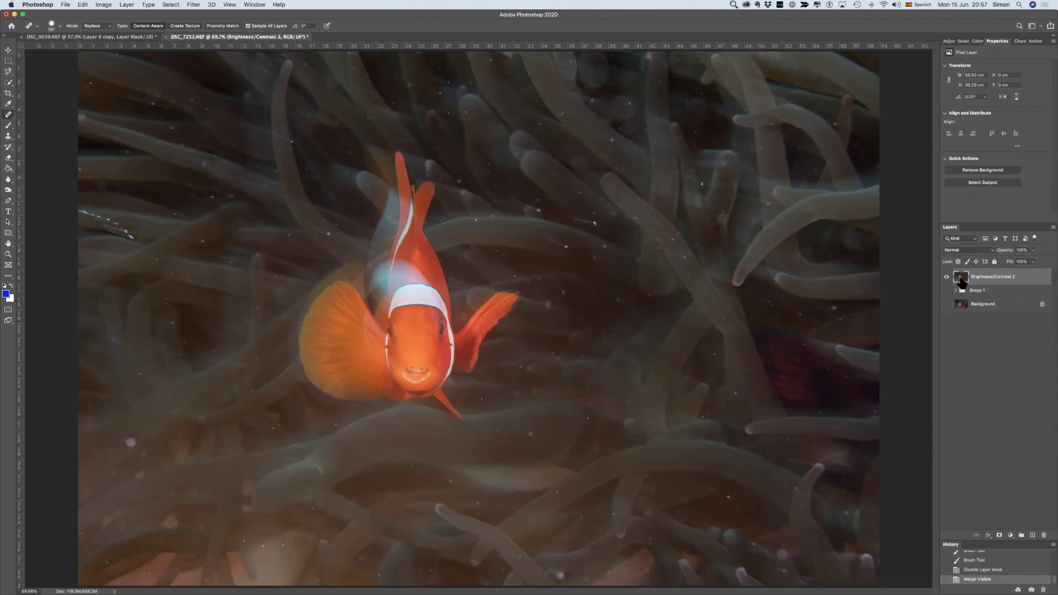
key("super+z")
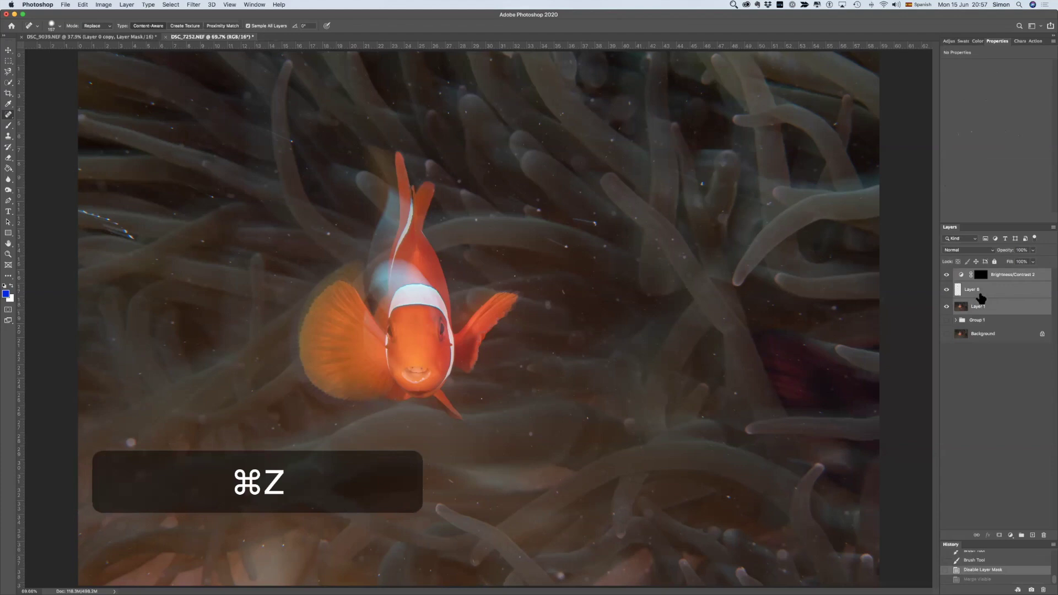
- Try stamping a merged copy of the visible layers by using Merge Visible in its keep-originals variant, and undo it
key("alt")
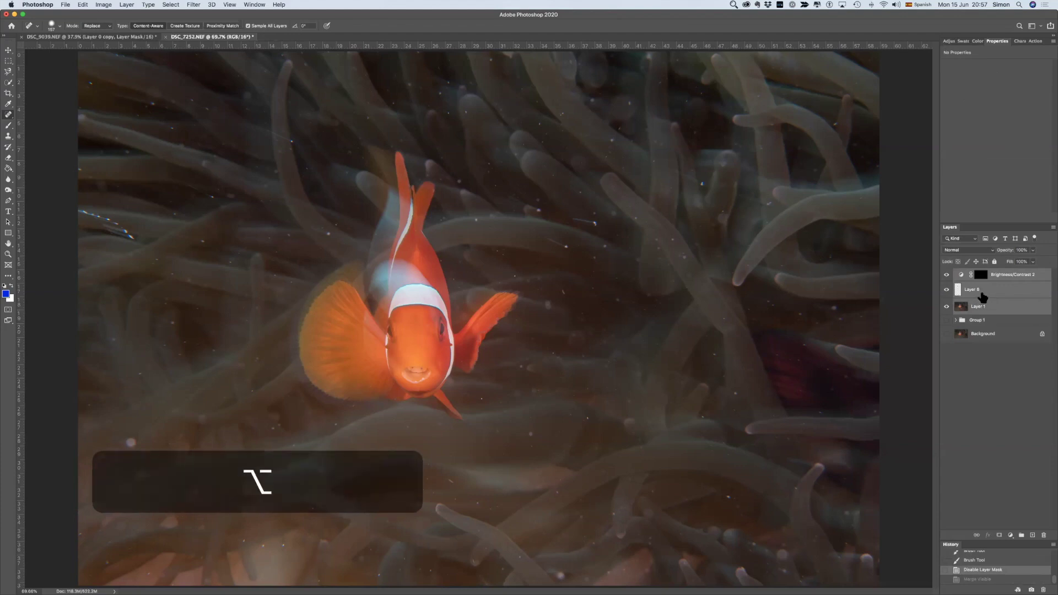
right_click(982, 296)
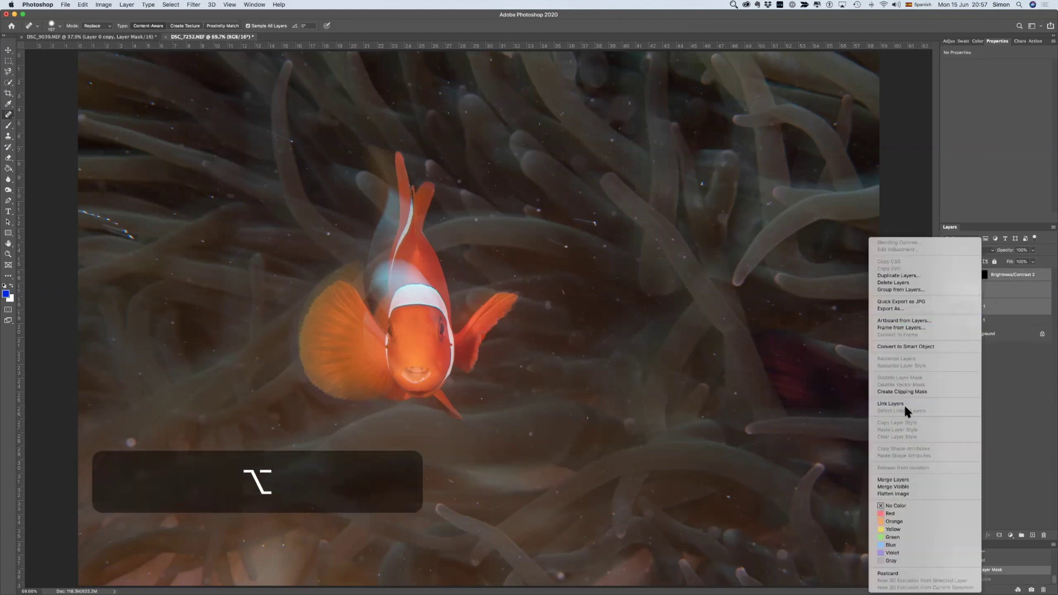
left_click(901, 488, "alt")
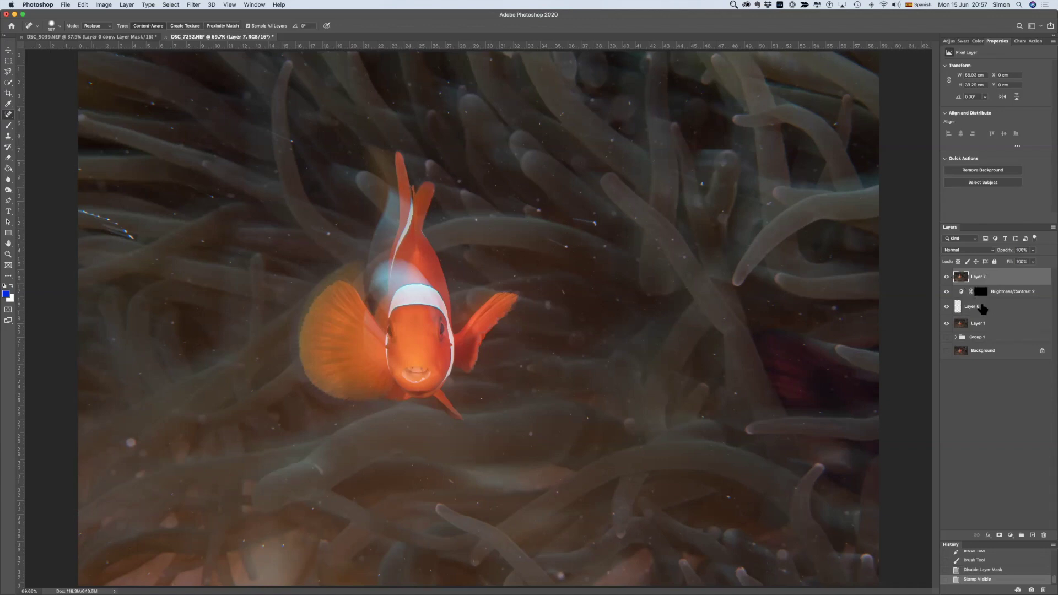
key("ctrl+z")
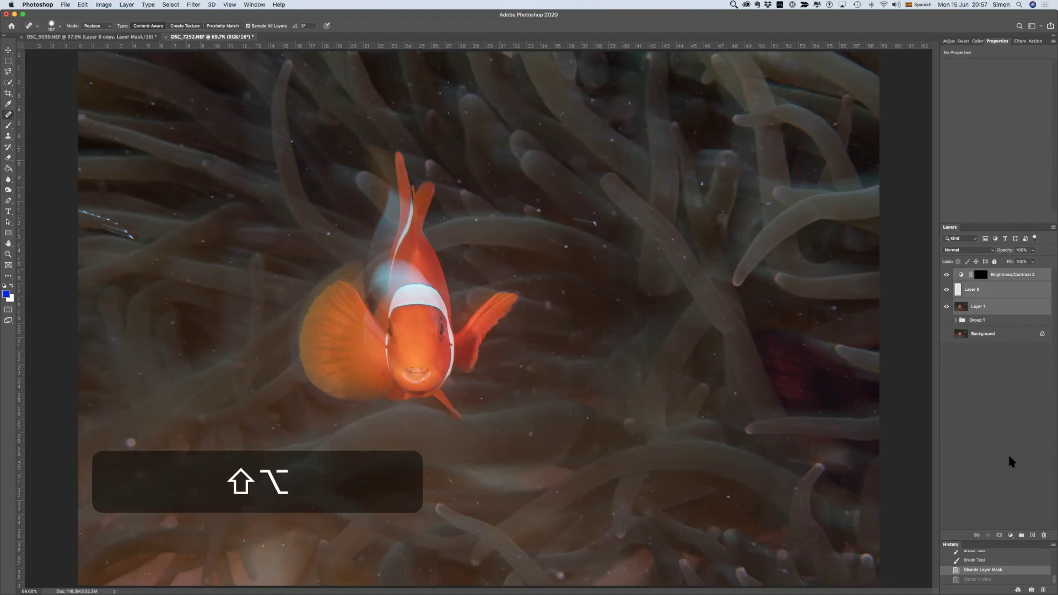
- Stamp all visible layers into a new top layer, and toggle the three layers beneath it off and on
key("ctrl+alt+shift+e")
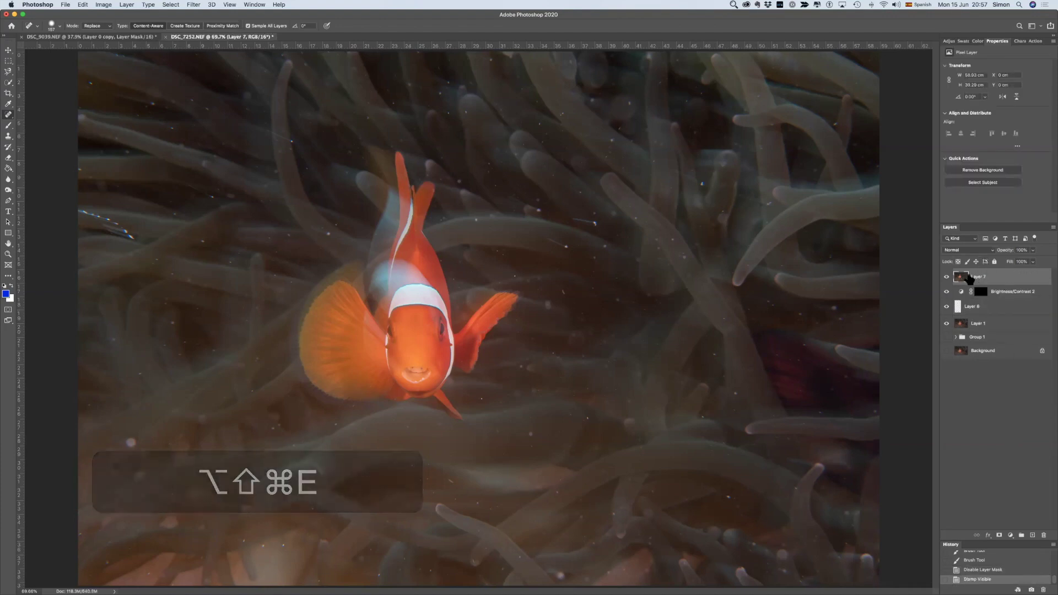
left_click_drag(947, 292, 946, 327)
left_click(947, 326)
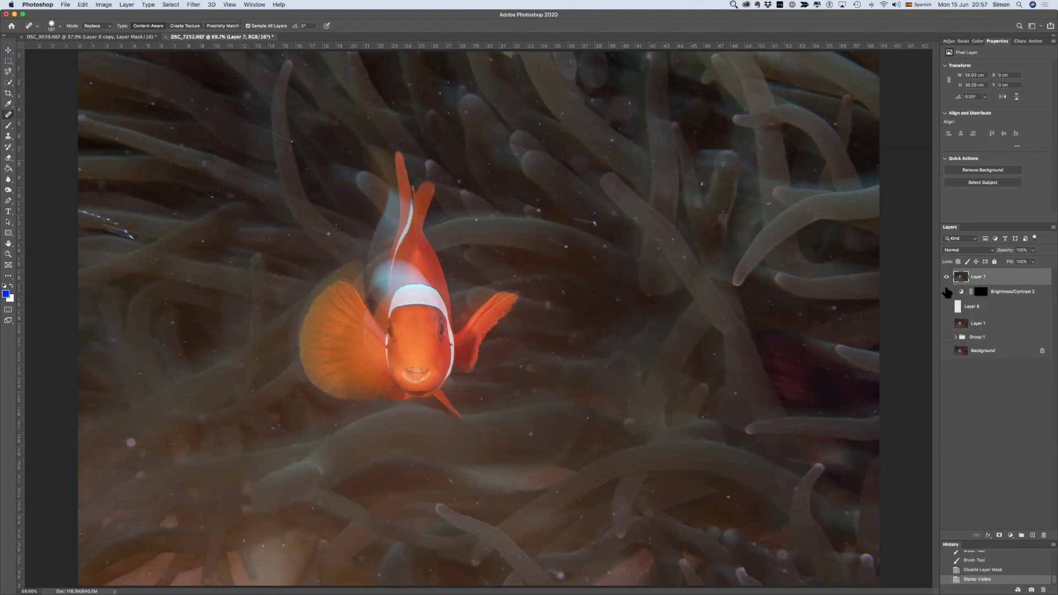
left_click_drag(948, 296, 948, 329)
- Open the Dust & Scratches filter on the stamped Layer 7 and try several radius values up to 24 pixels
left_click(194, 5)
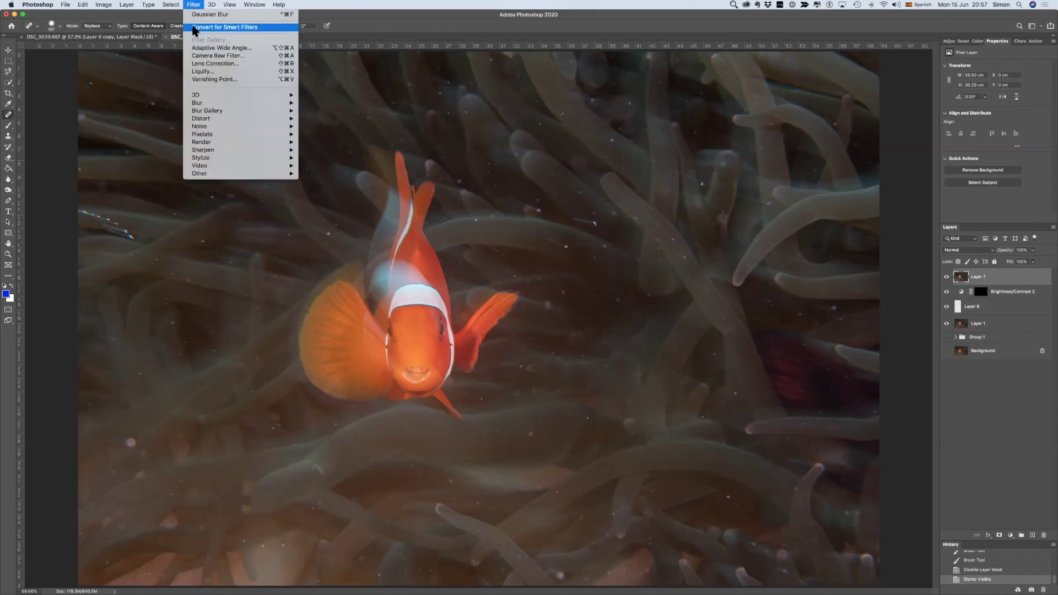
mouse_move(200, 150)
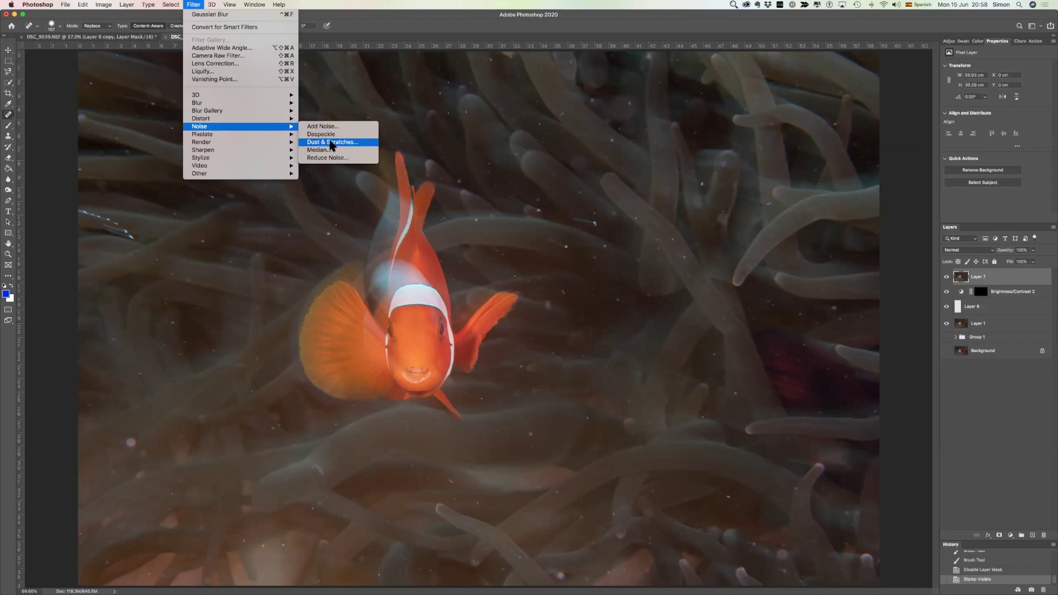
left_click(331, 143)
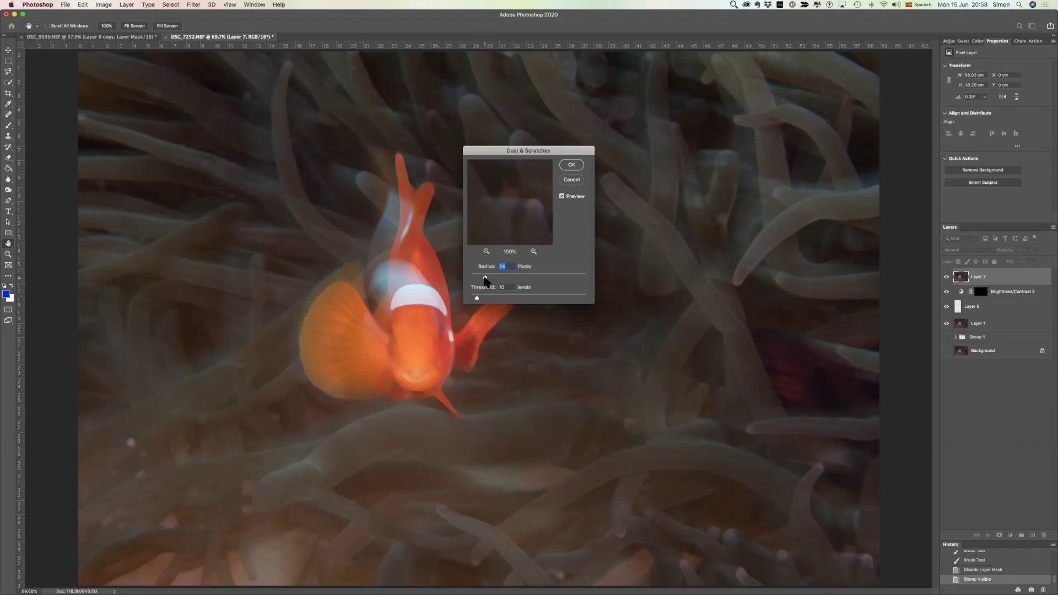
left_click_drag(485, 278, 470, 277)
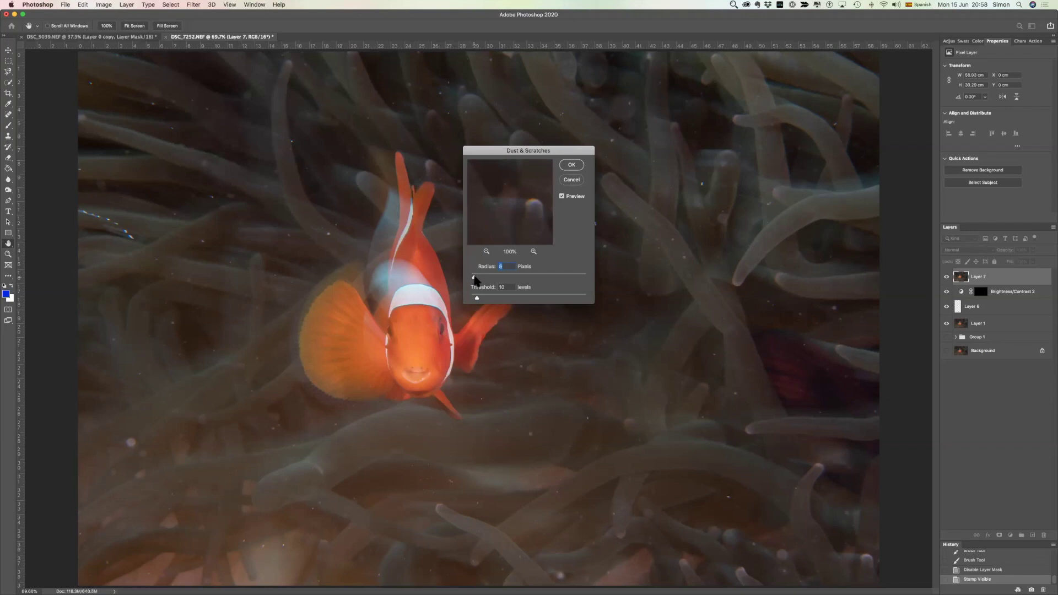
left_click_drag(476, 276, 478, 277)
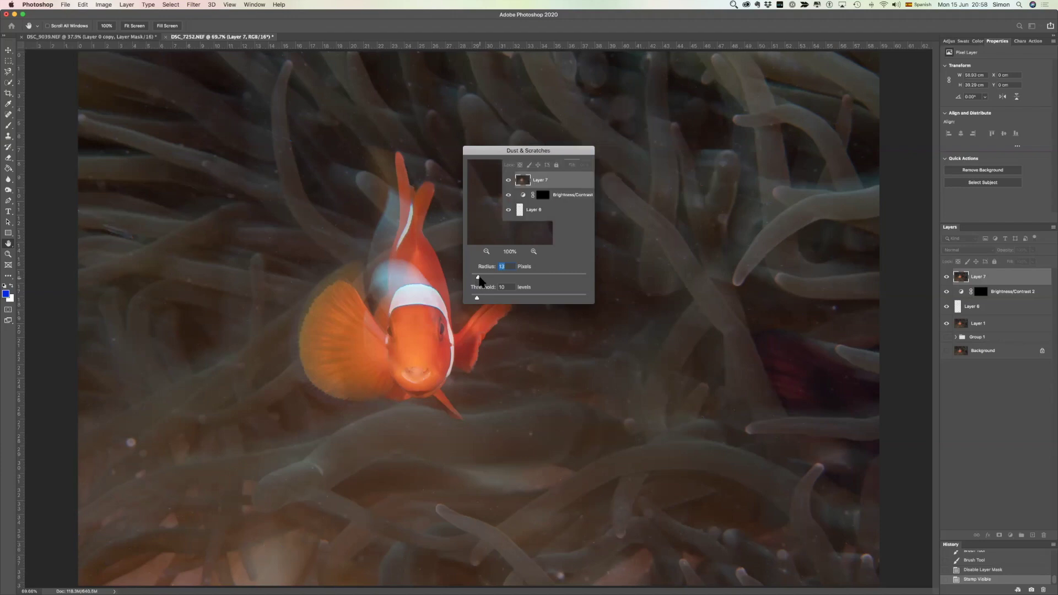
left_click_drag(478, 277, 485, 276)
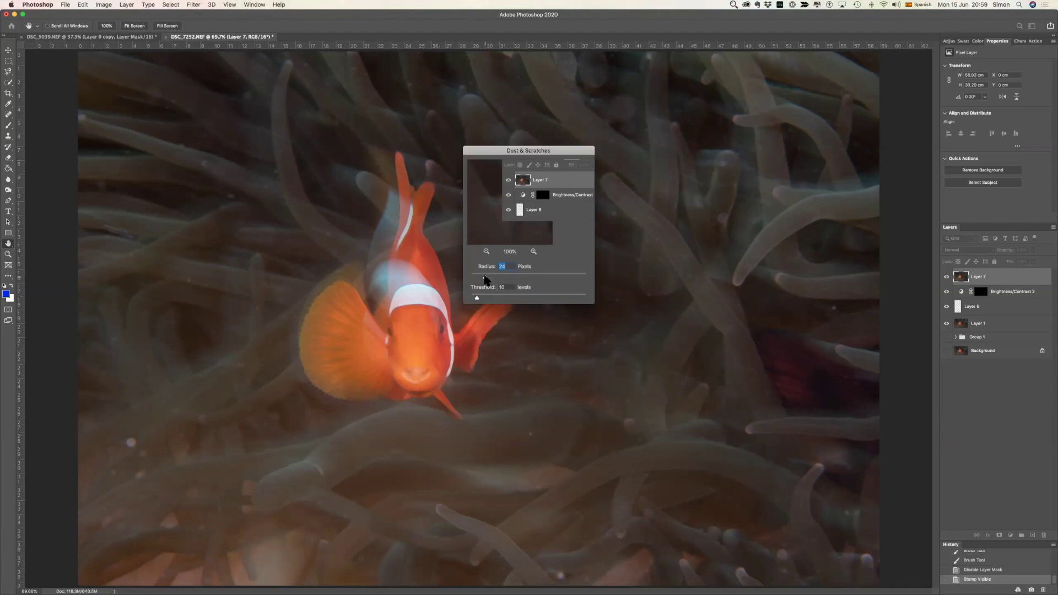
key("Down")
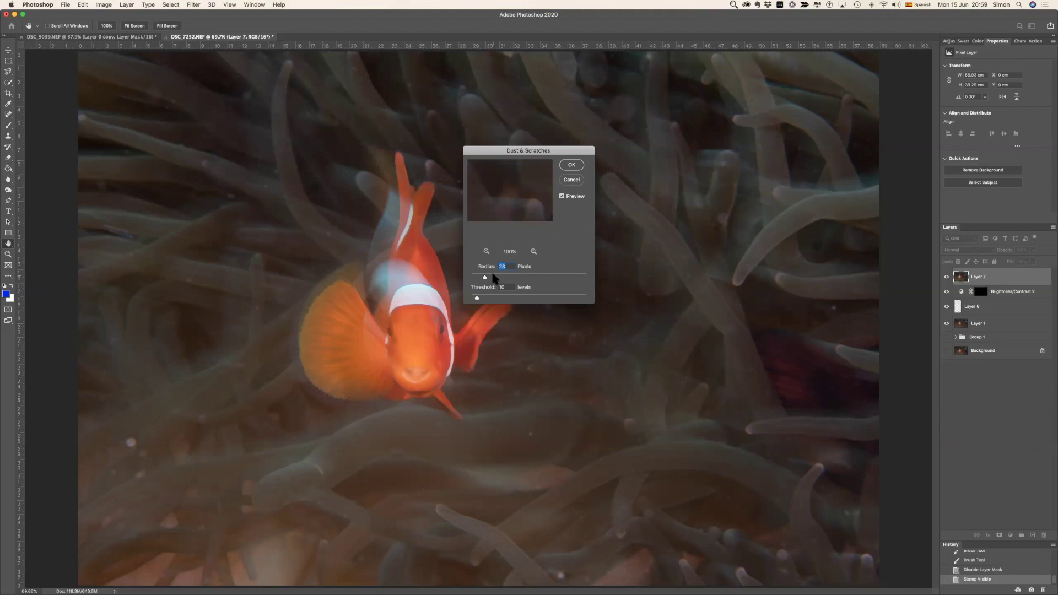
- Set Dust & Scratches to a threshold of 22 levels and a radius of 29 pixels, and apply it to Layer 7
left_click(493, 274)
left_click_drag(476, 298, 482, 298)
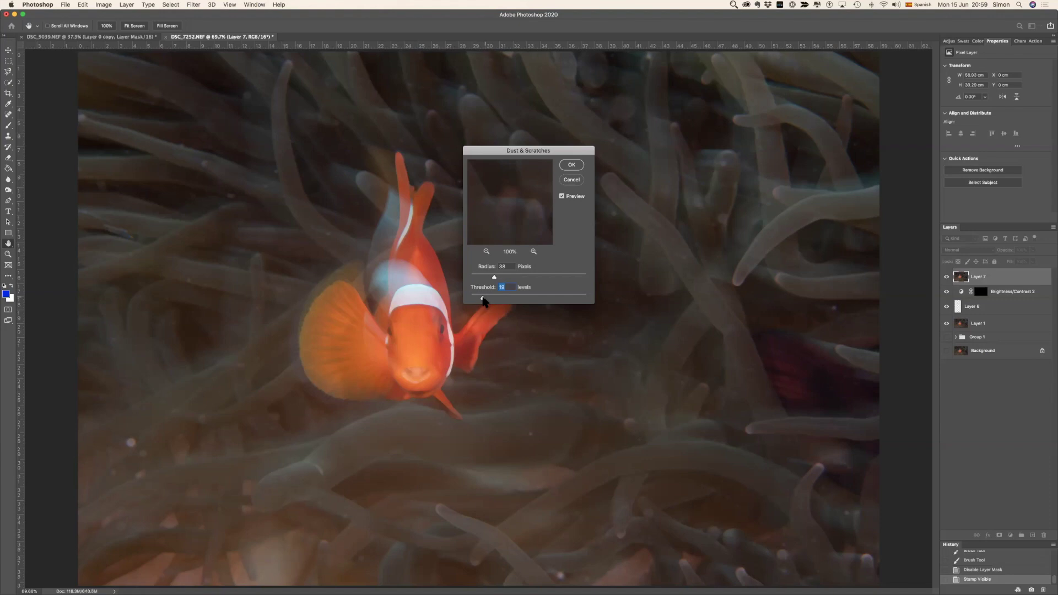
left_click_drag(482, 299, 484, 300)
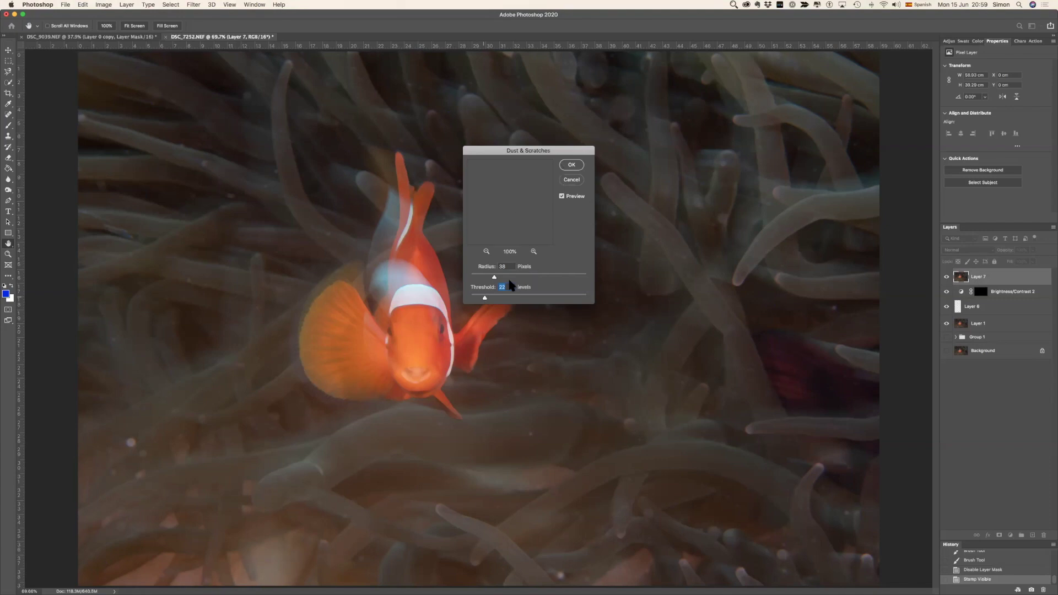
left_click_drag(496, 277, 494, 278)
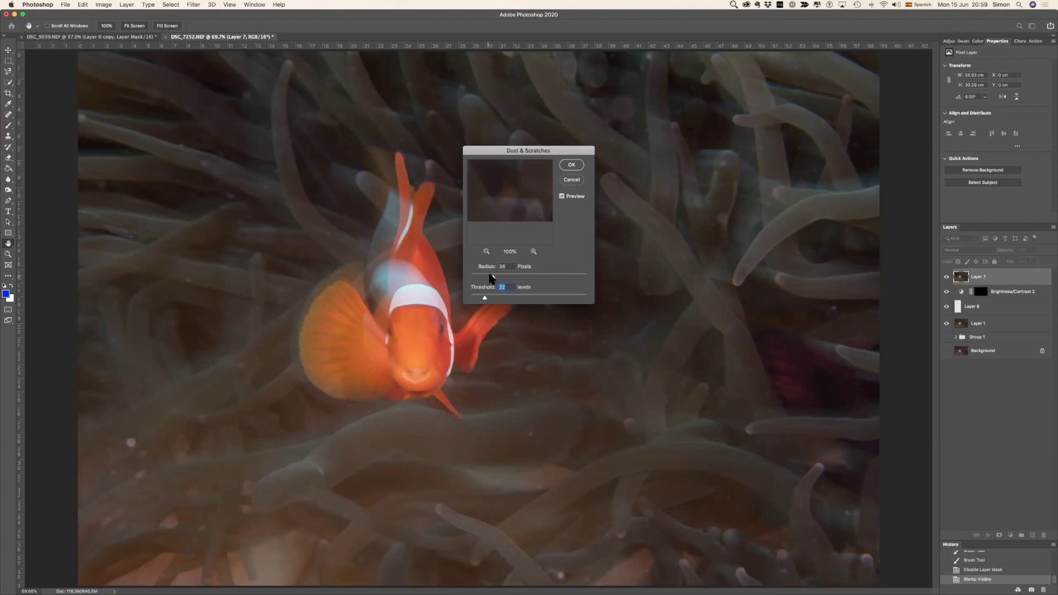
key("shift+Tab")
type("29")
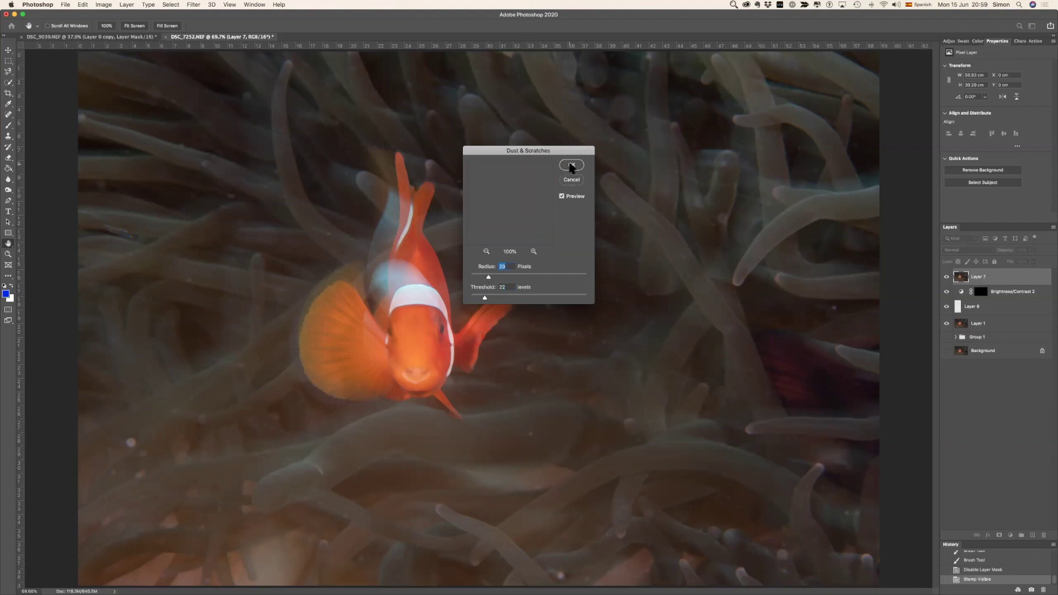
left_click(571, 166)
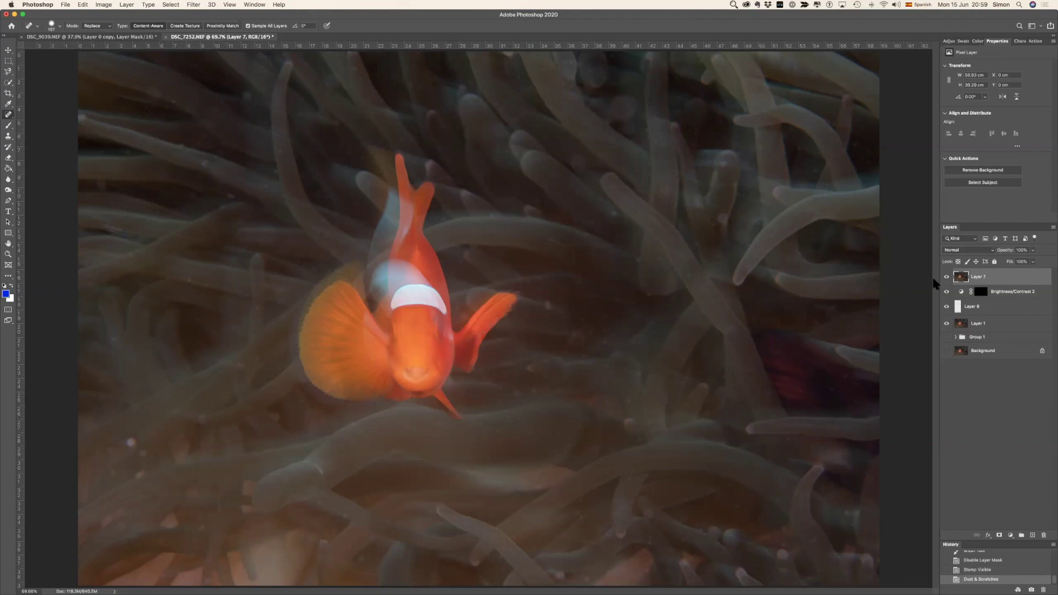
- Compare Layer 7 with and without the Dust & Scratches effect, and examine the clownfish's face up close for lost detail
left_click(945, 279)
left_click(946, 279)
left_click(946, 279)
left_click(946, 278)
key("alt")
scroll(403, 365, "down", 1)
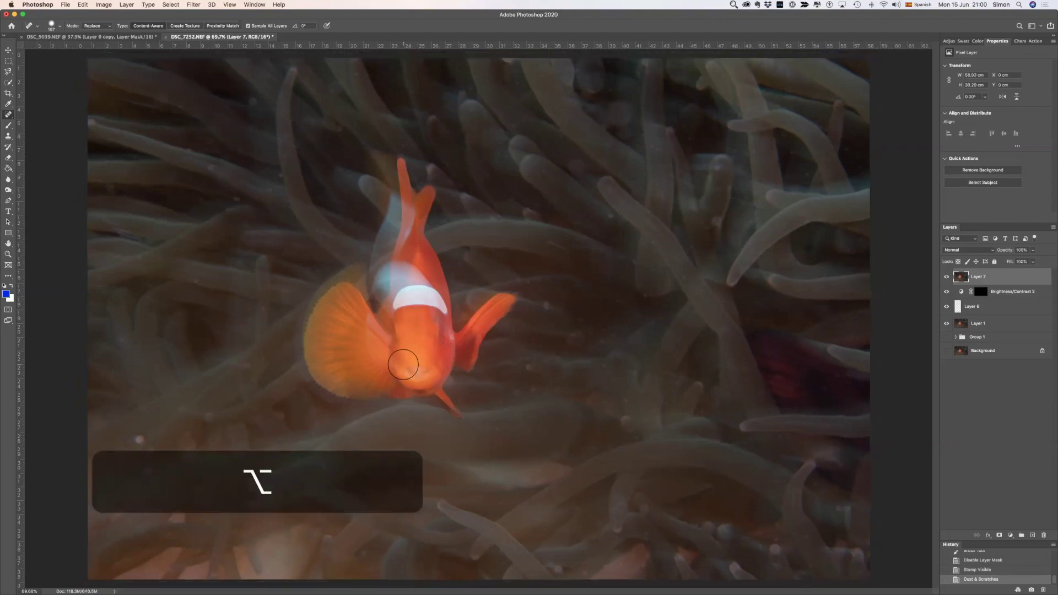
scroll(403, 365, "up", 5)
scroll(403, 364, "down", 6)
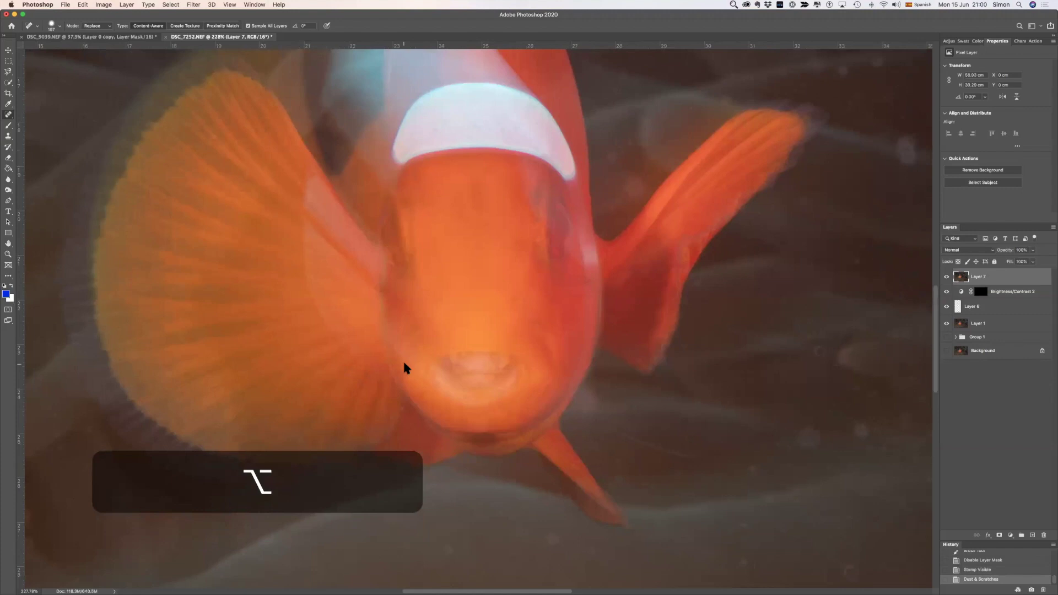
scroll(403, 364, "up", 1)
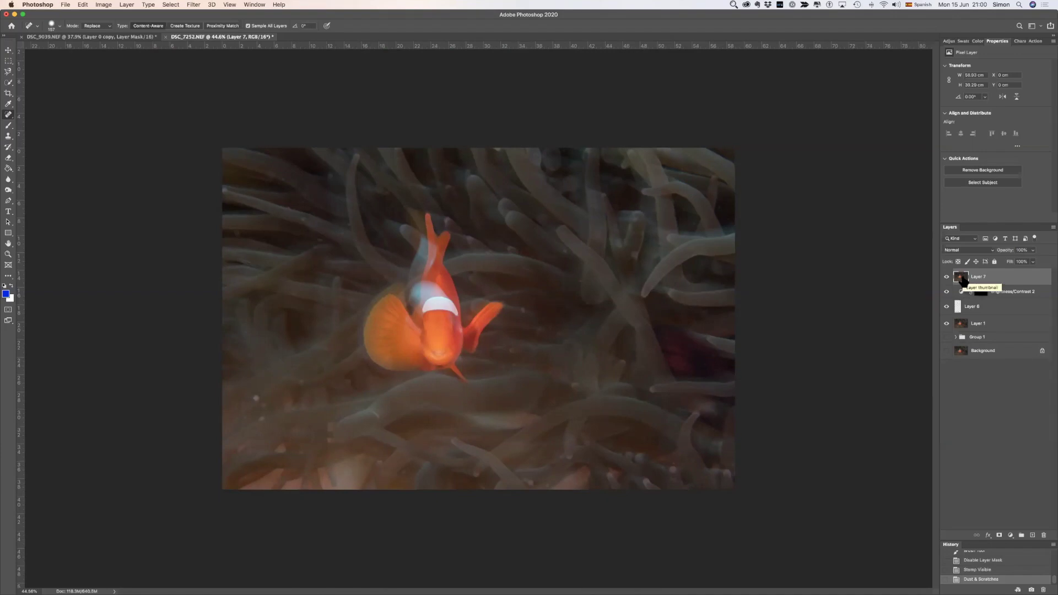
- Add a white layer mask to Layer 7
key("super+m")
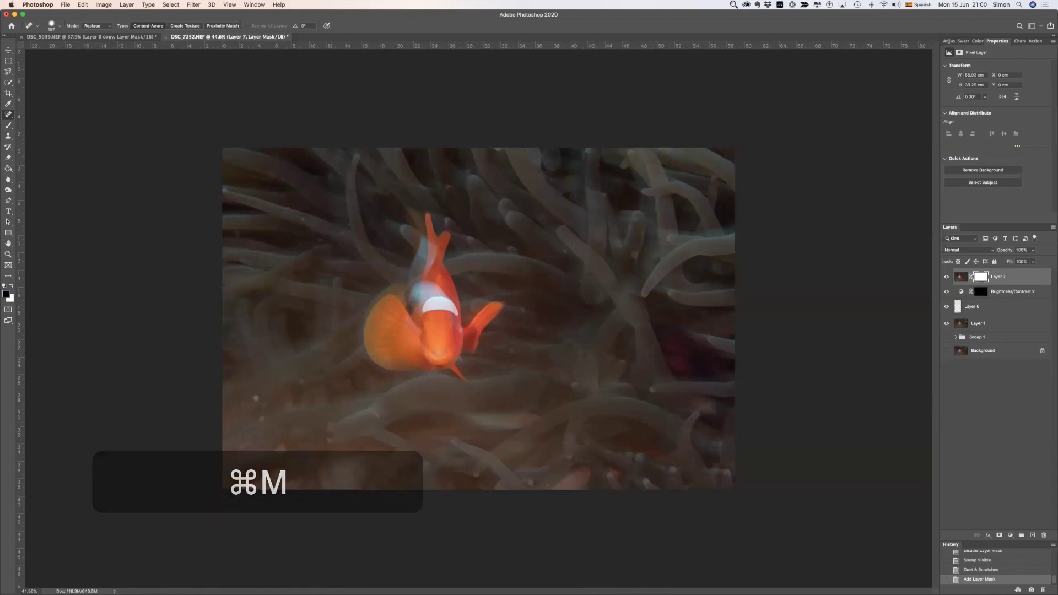
key("ctrl+Tab")
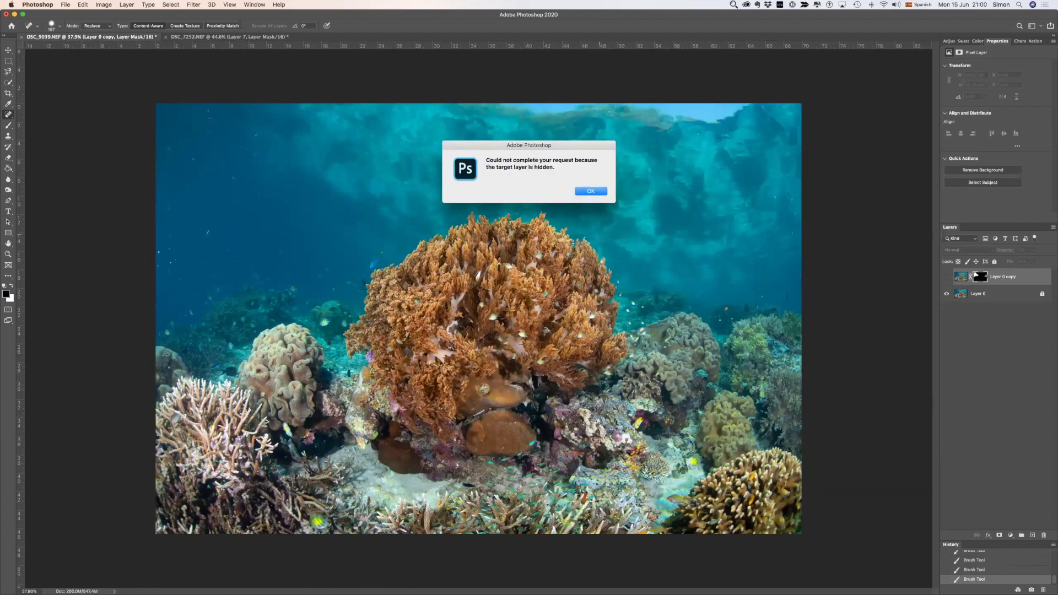
key("Return")
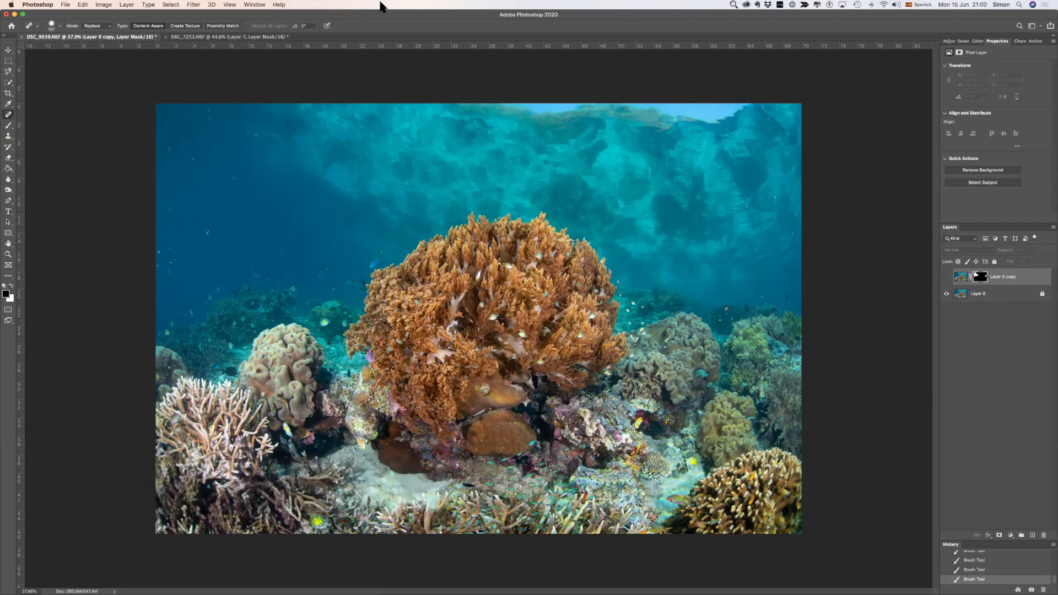
left_click(194, 5)
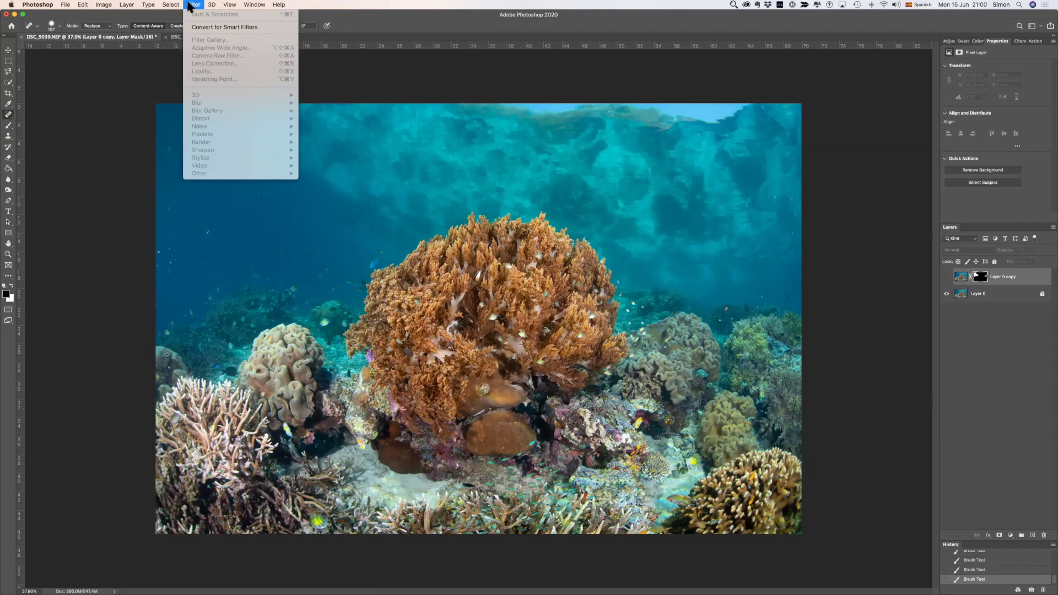
mouse_move(172, 7)
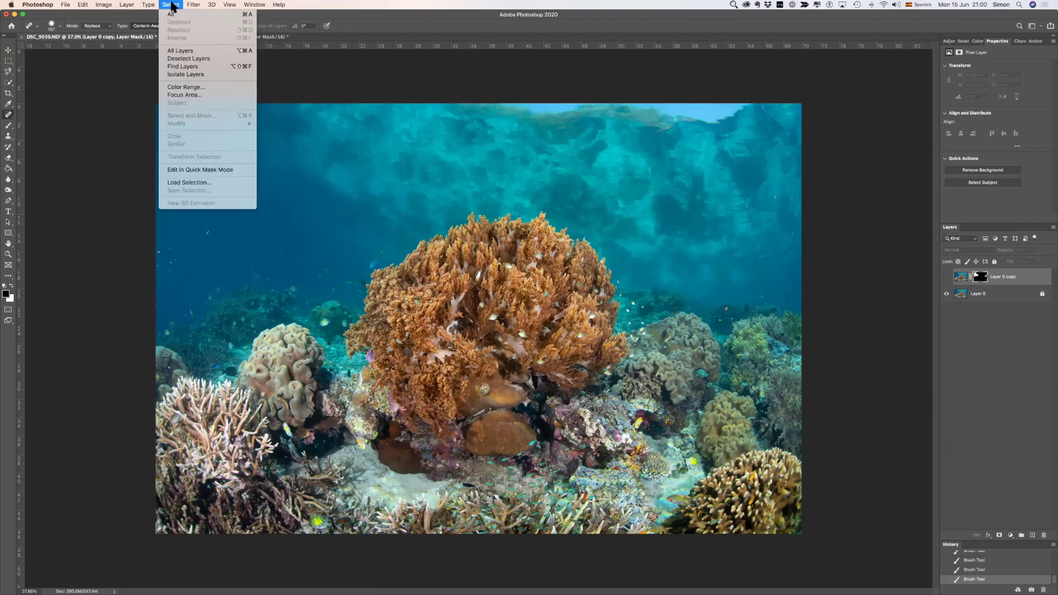
left_click(189, 170)
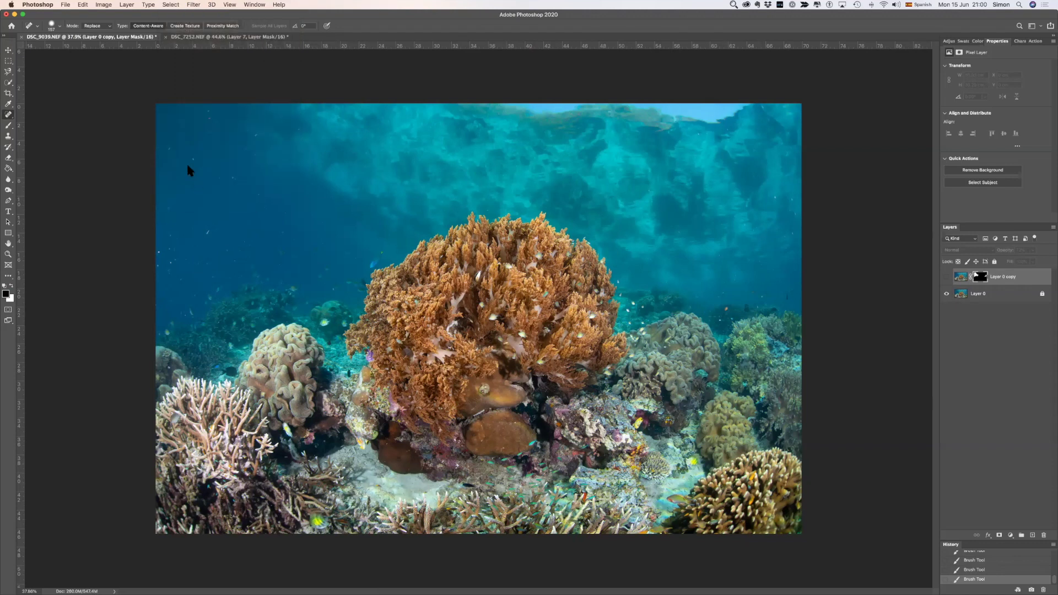
key("Escape")
left_click(189, 37)
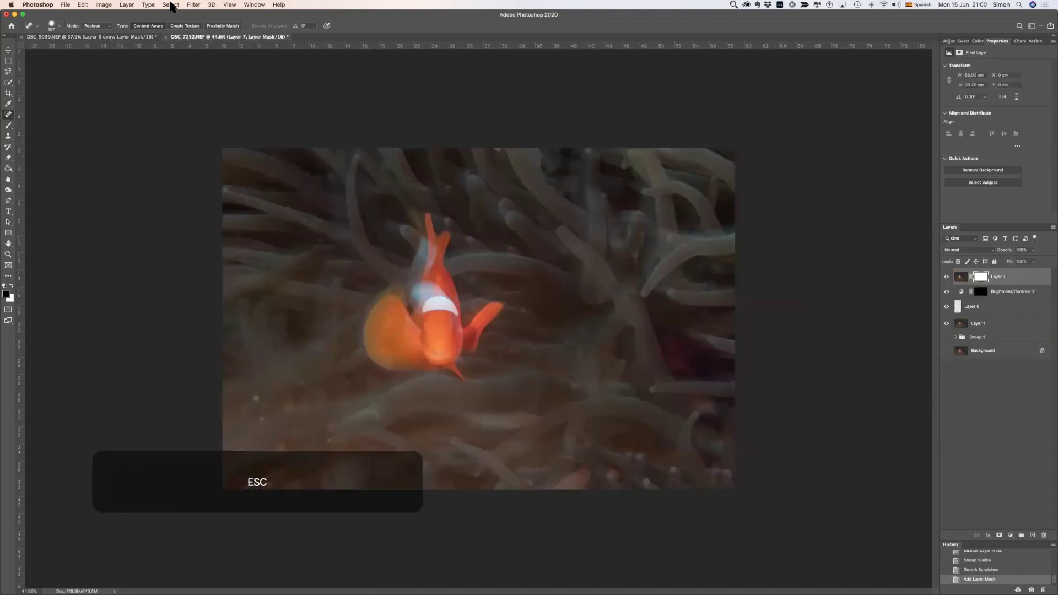
- Load the fish outline from saved channel 2 of DSC_7252.NEF as a new selection
left_click(185, 5)
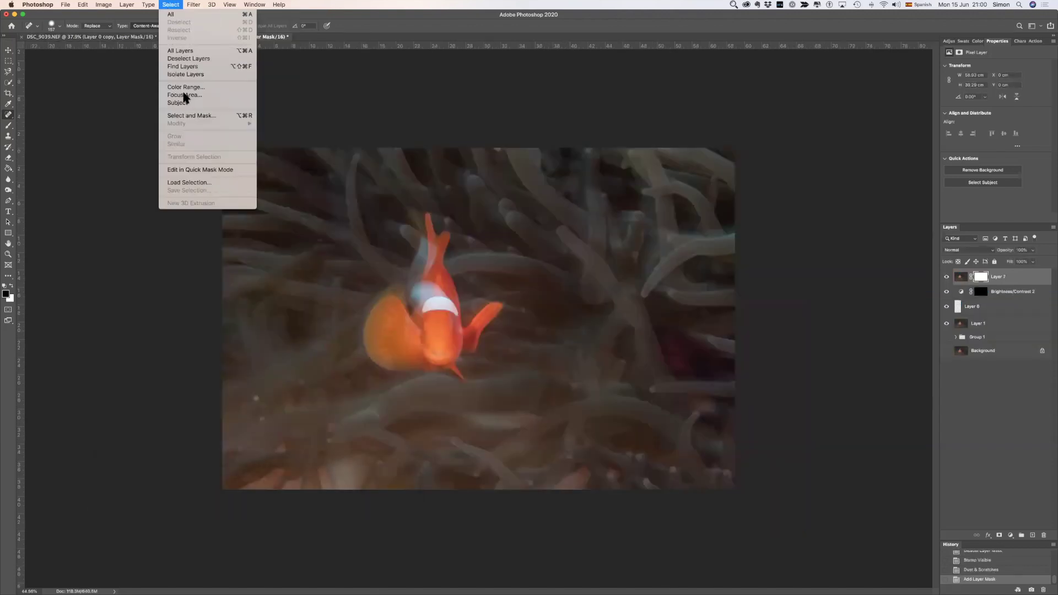
left_click(190, 183)
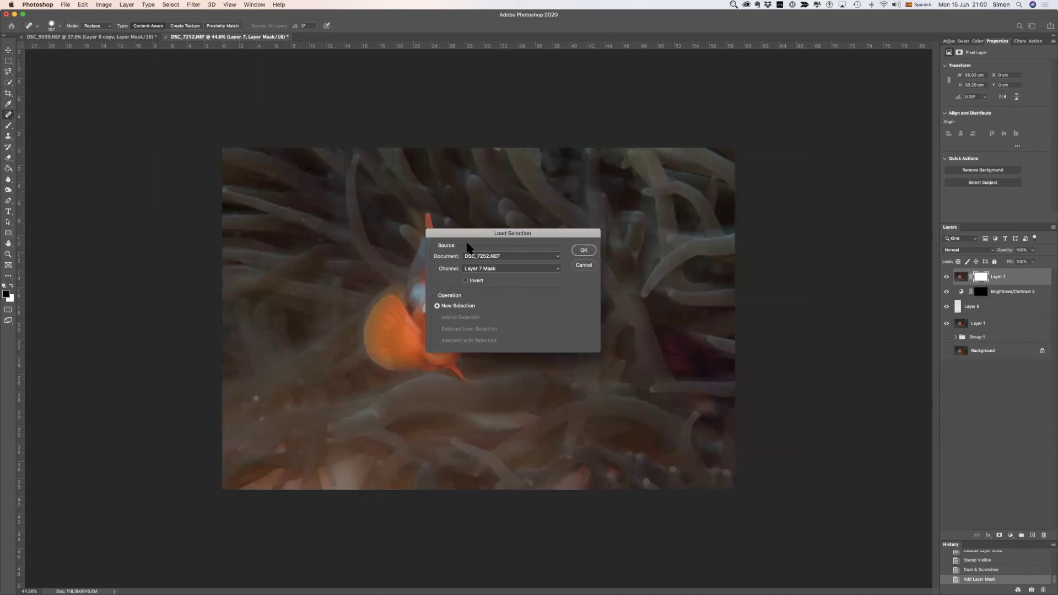
left_click(487, 268)
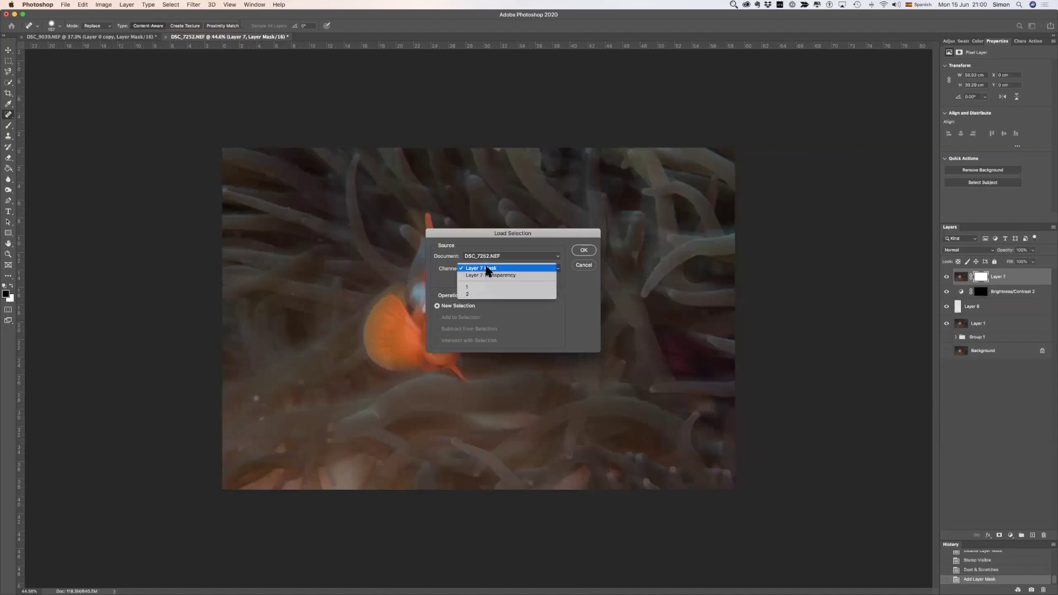
left_click(490, 292)
key("Return")
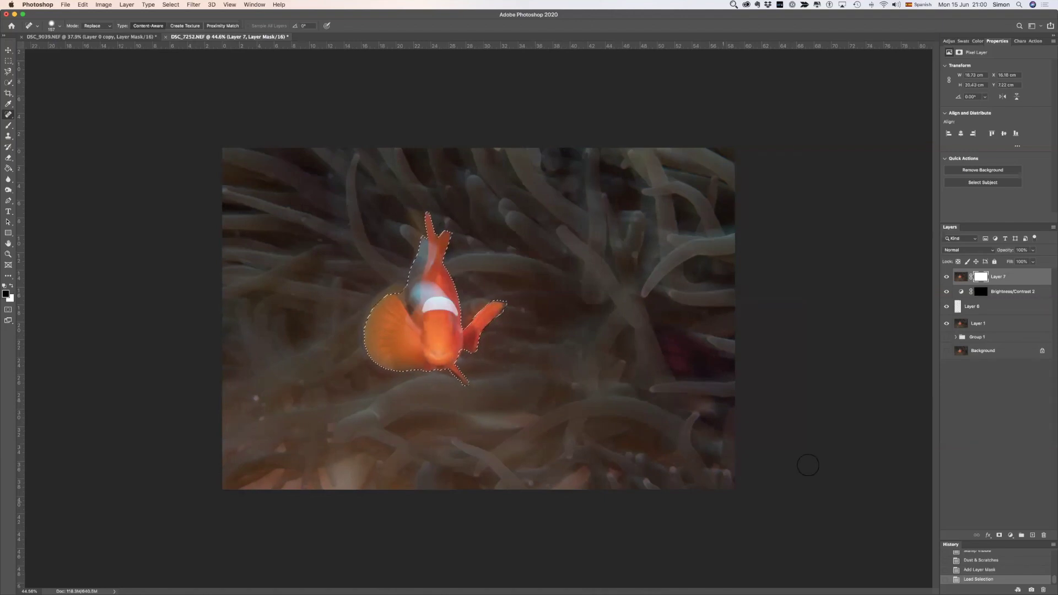
- Brush black over the selected fish on Layer 7's mask to restore its detail, and toggle the layer to compare the backscatter removal
key("b")
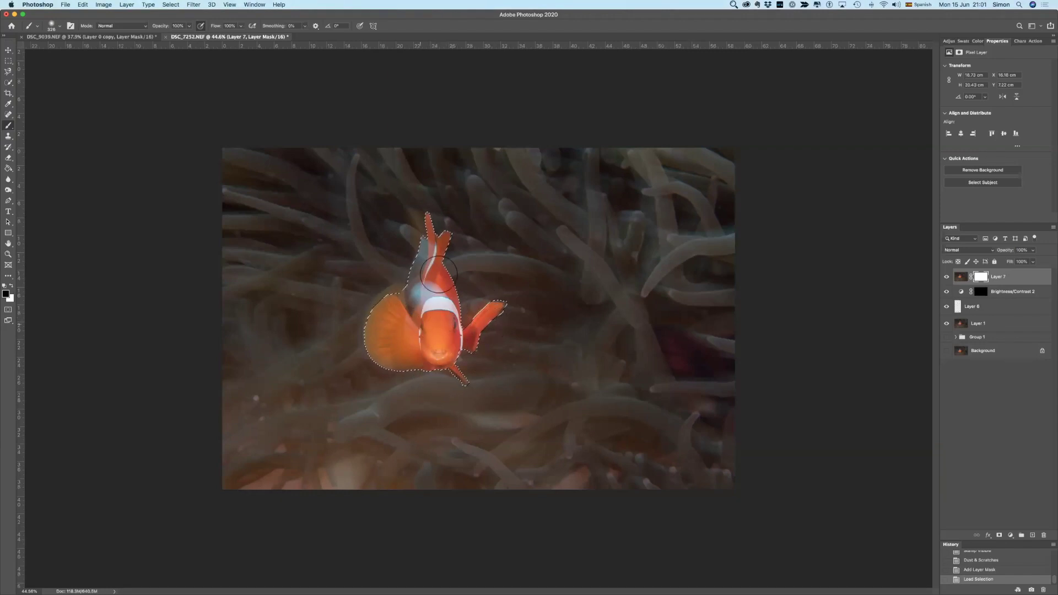
left_click(457, 320)
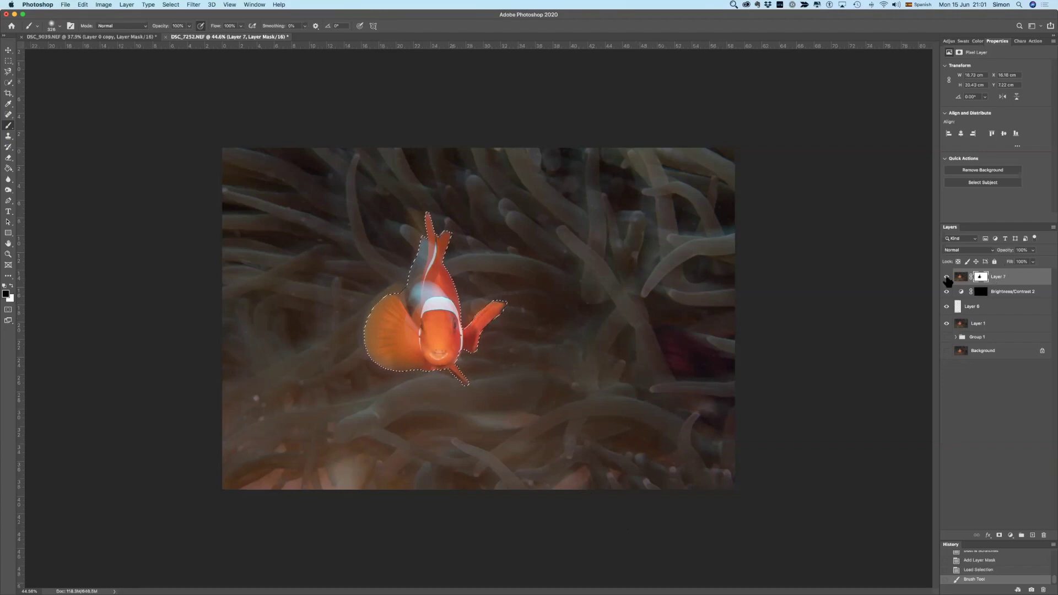
scroll(485, 329, "up", 3)
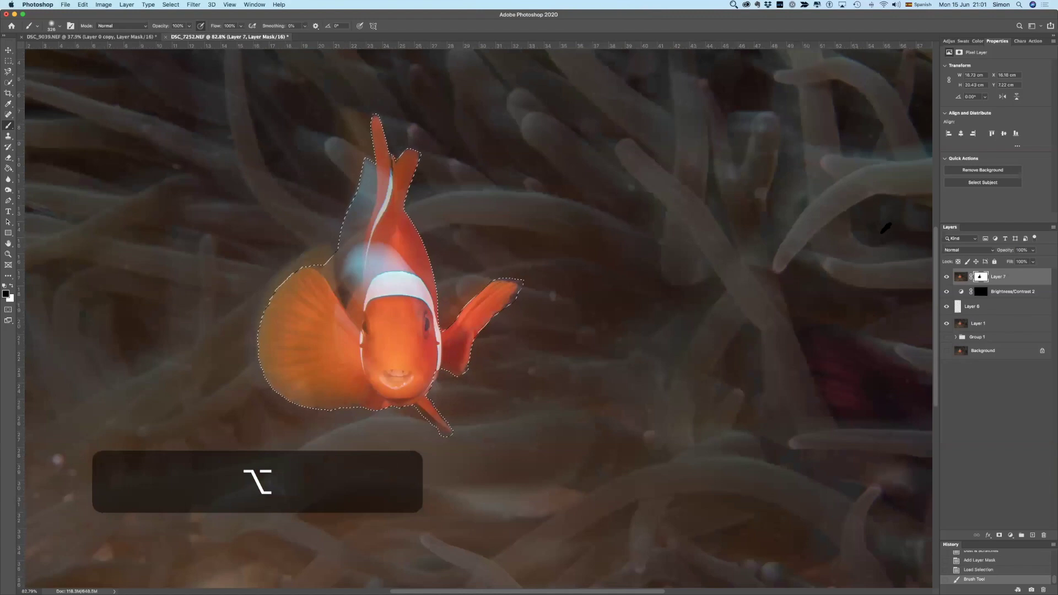
left_click(947, 277)
left_click(947, 280)
left_click(947, 279)
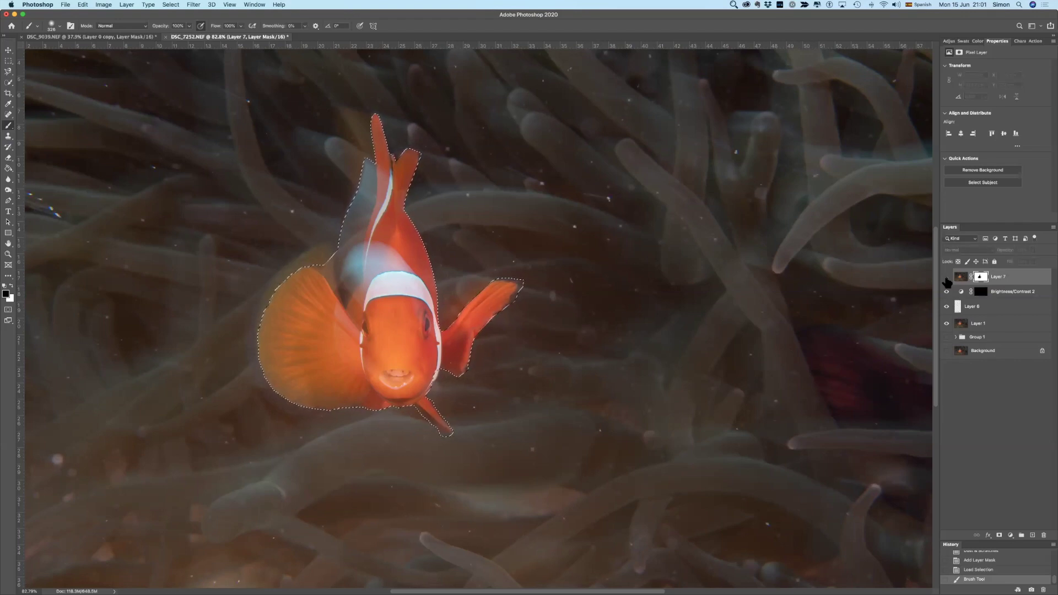
left_click(947, 278)
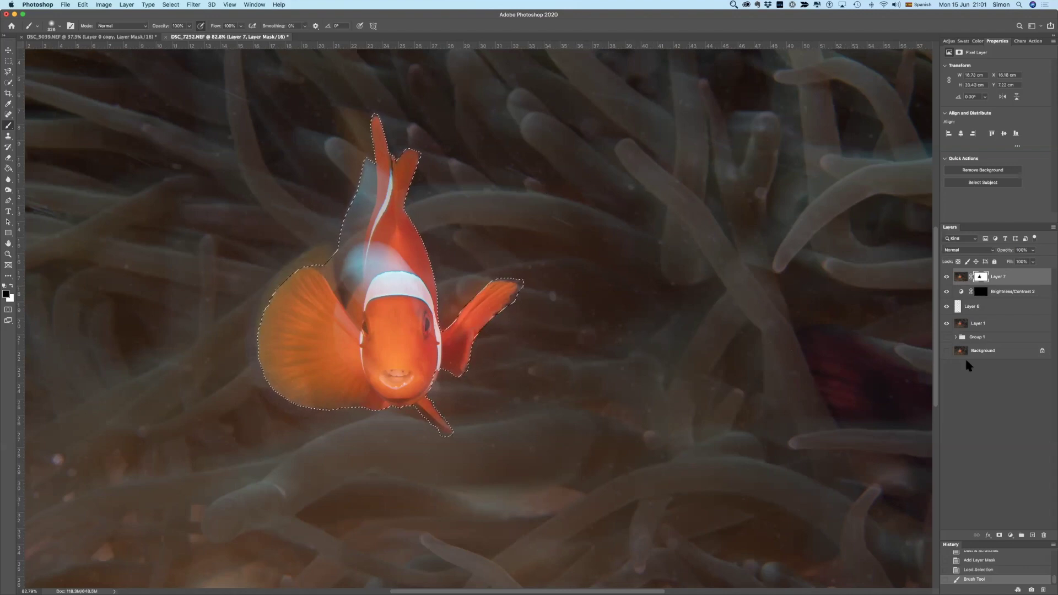
- Deselect the fish and stamp all visible layers into a new layer above Layer 7
left_click(961, 277)
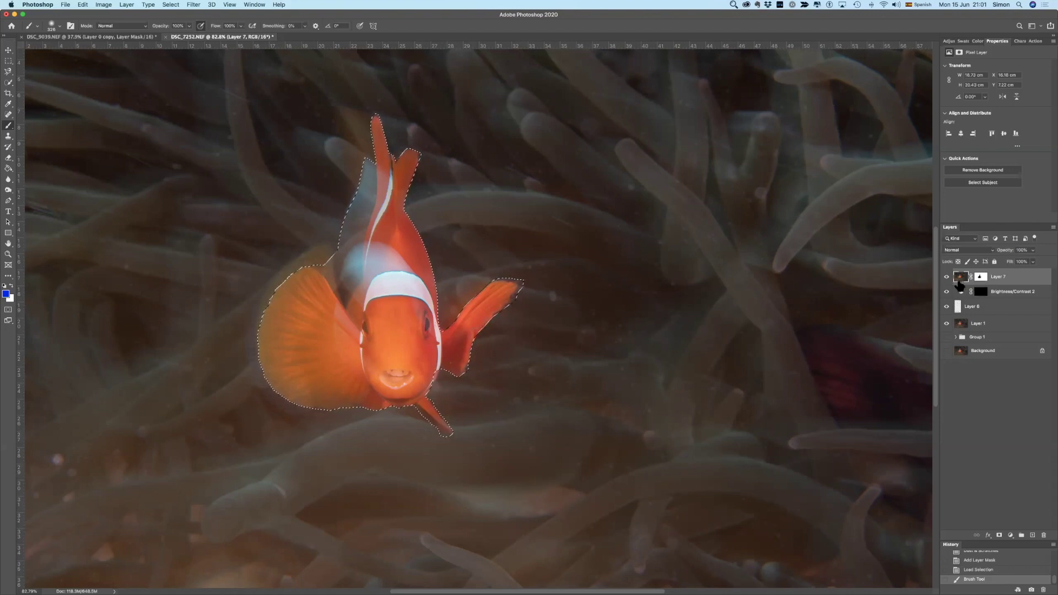
key("super+d")
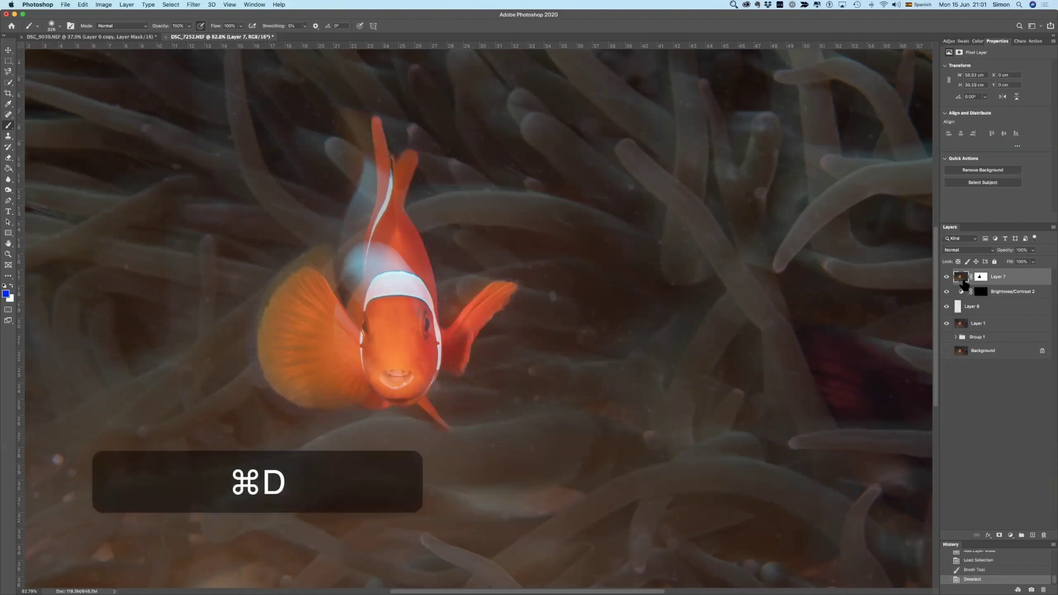
key("alt+shift+super+e")
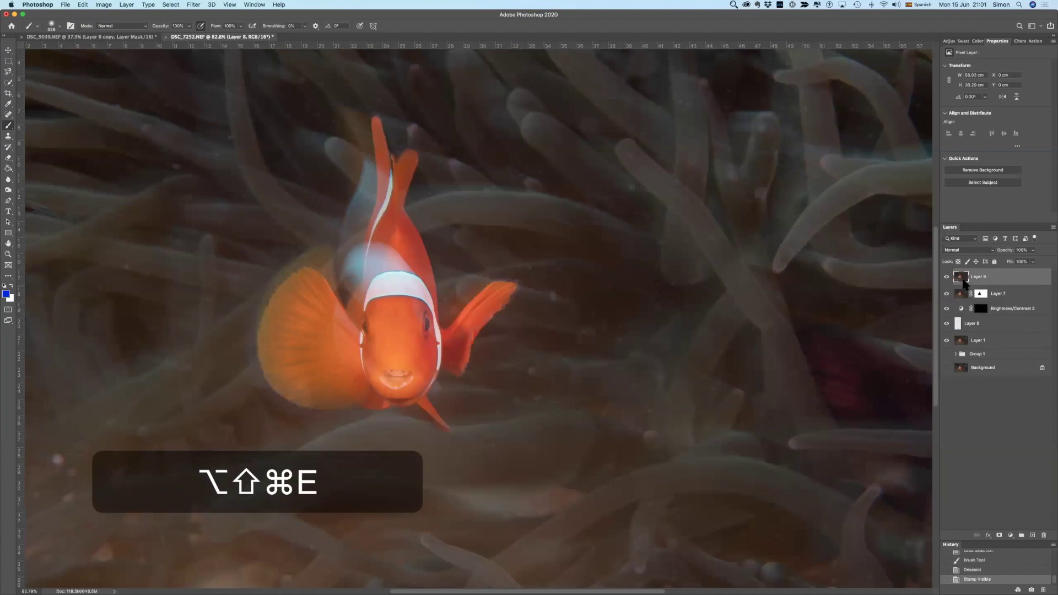
- Apply a Gaussian Blur with a 12-pixel radius to the newly stamped Layer 8
left_click(194, 6)
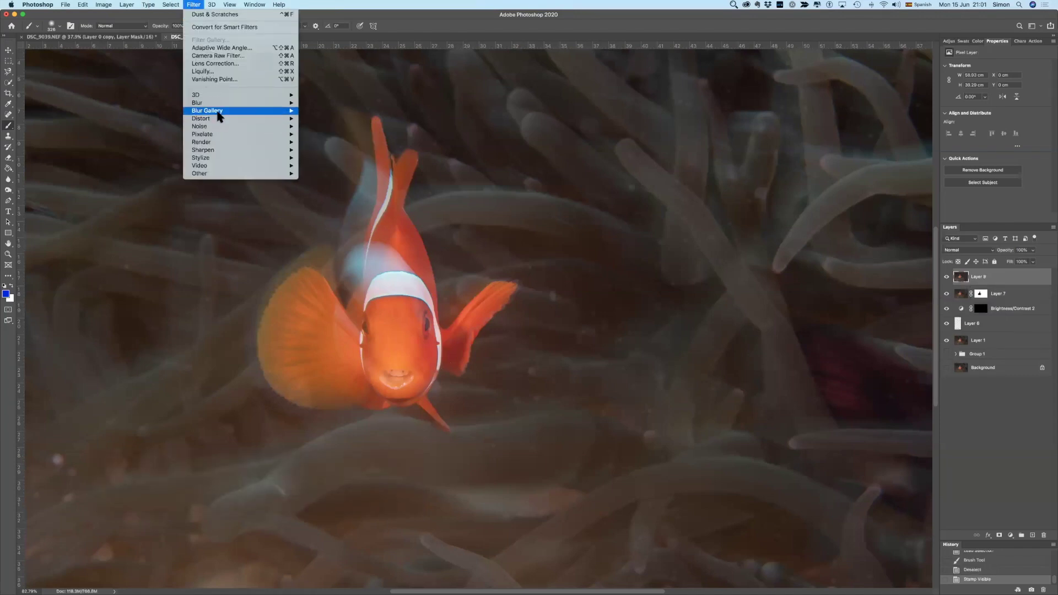
mouse_move(226, 107)
left_click(329, 135)
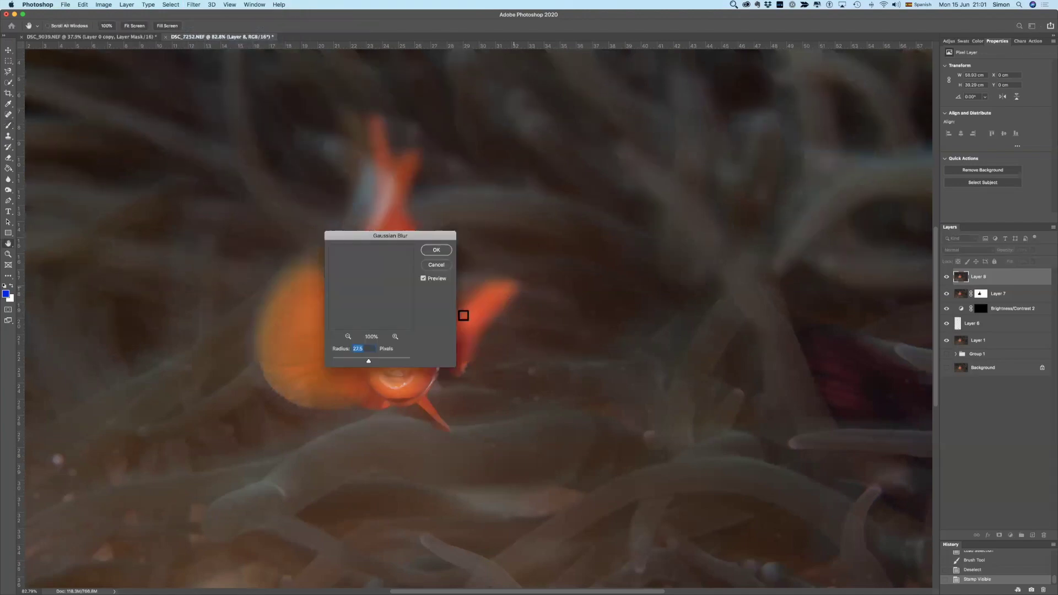
left_click_drag(369, 365, 357, 365)
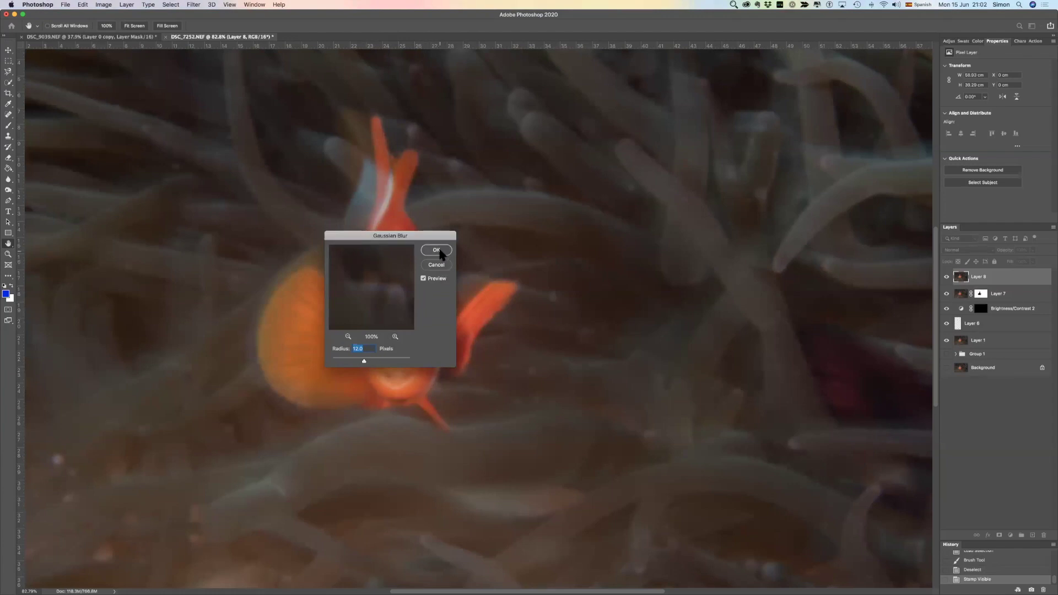
key("Return")
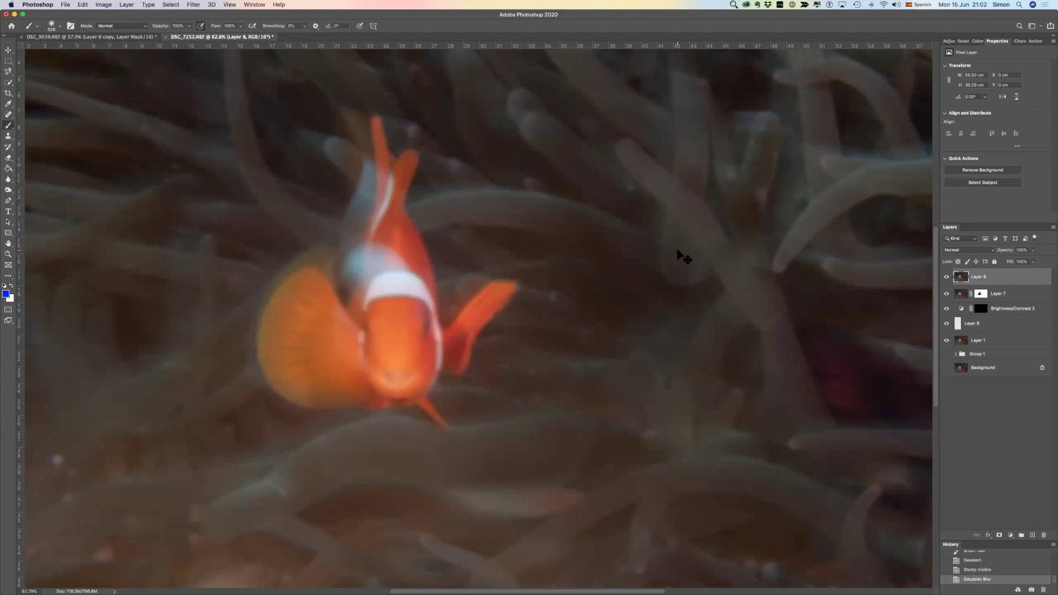
- Add a white layer mask to Layer 8 and load the fish outline from its saved channel as a selection
key("super+m")
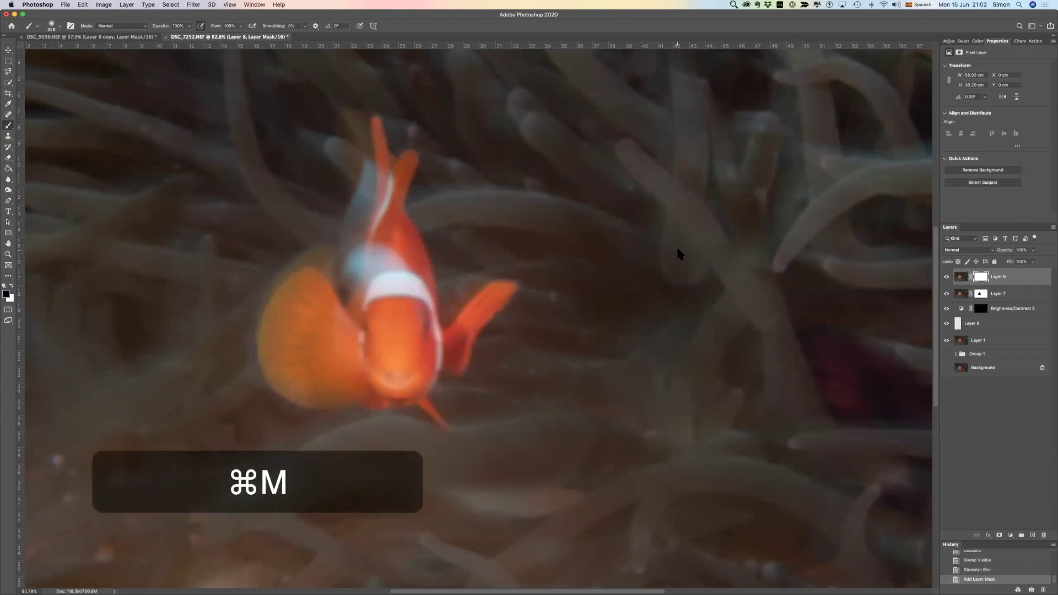
left_click(171, 5)
left_click(182, 183)
left_click(515, 269)
left_click(505, 294)
left_click(584, 250)
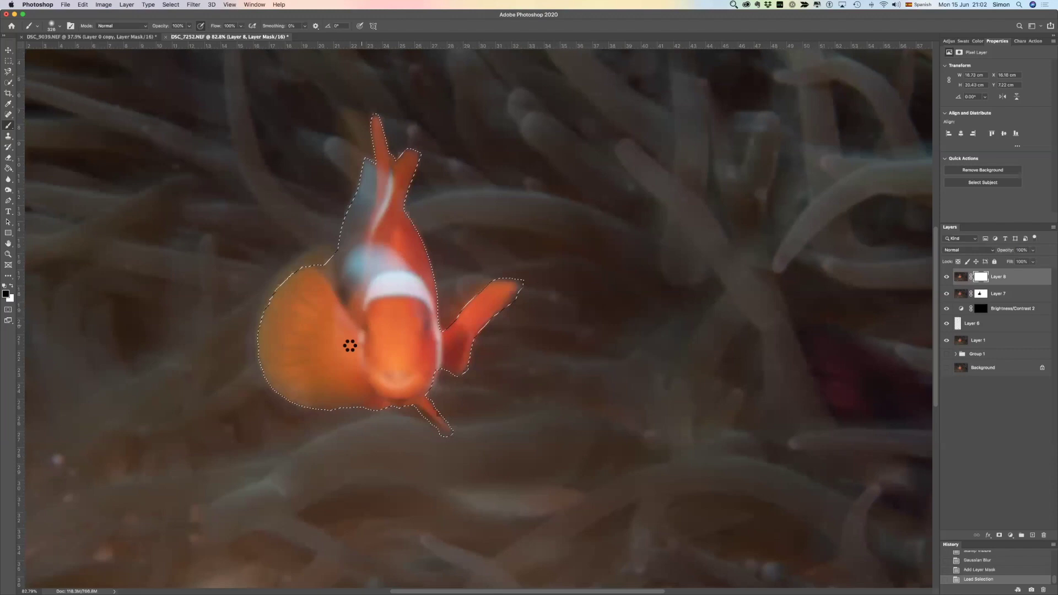
- Brush black over the selected fish on Layer 8's mask to hide the blur there, and deselect the fish
key("b")
mouse_move(328, 352)
left_mouse_down()
mouse_move(334, 282)
mouse_move(330, 331)
left_mouse_up()
mouse_move(397, 369)
left_mouse_down()
mouse_move(397, 224)
mouse_move(378, 259)
mouse_move(378, 218)
mouse_move(465, 302)
mouse_move(437, 417)
mouse_move(420, 357)
mouse_move(349, 298)
mouse_move(368, 276)
mouse_move(391, 135)
mouse_move(393, 252)
left_mouse_up()
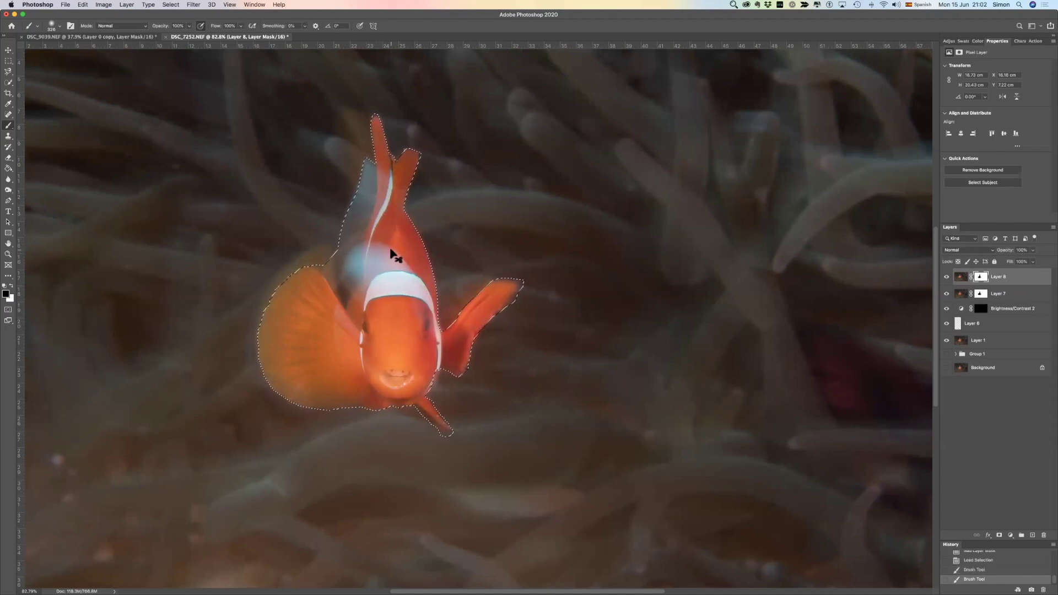
key("super+d")
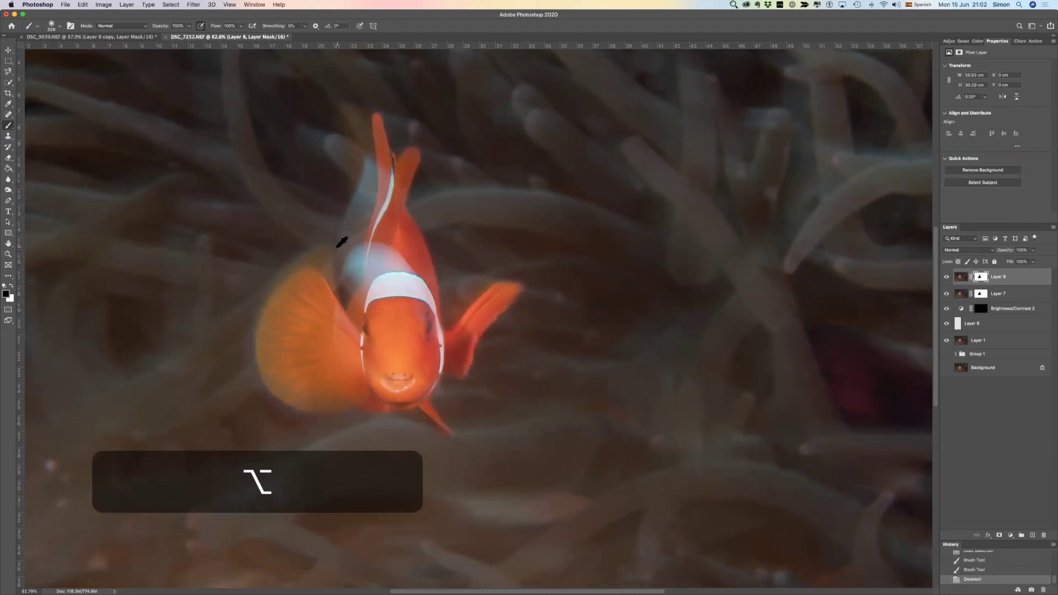
- Compare the retouched photo with Layer 1 alone by repeatedly toggling the visibility of all other layers
scroll(342, 254, "up", 2)
scroll(342, 248, "down", 6)
scroll(478, 319, "up", 2)
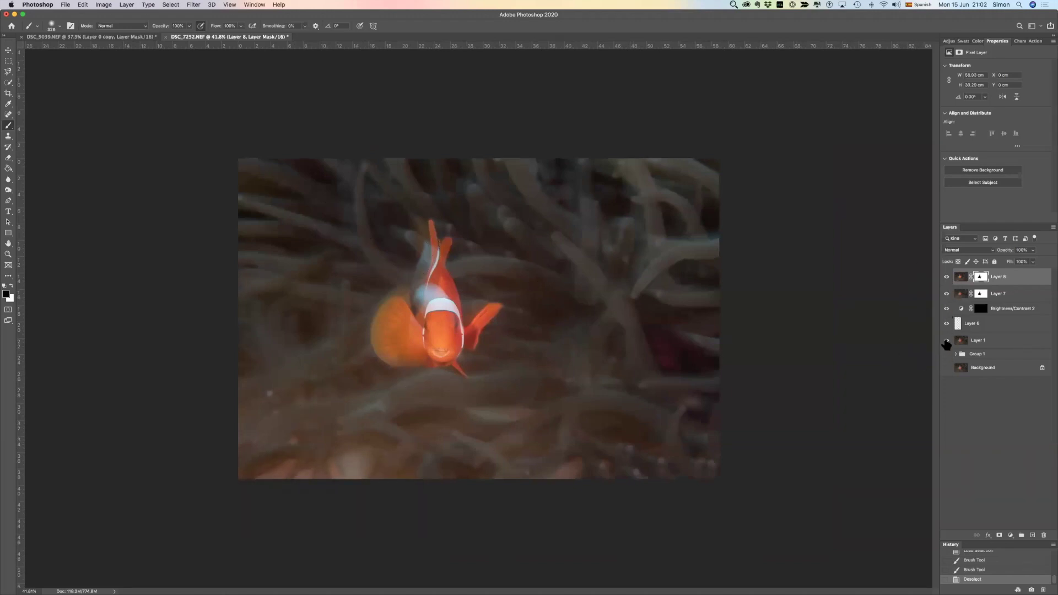
left_click(947, 341, "alt")
left_click(947, 342, "alt")
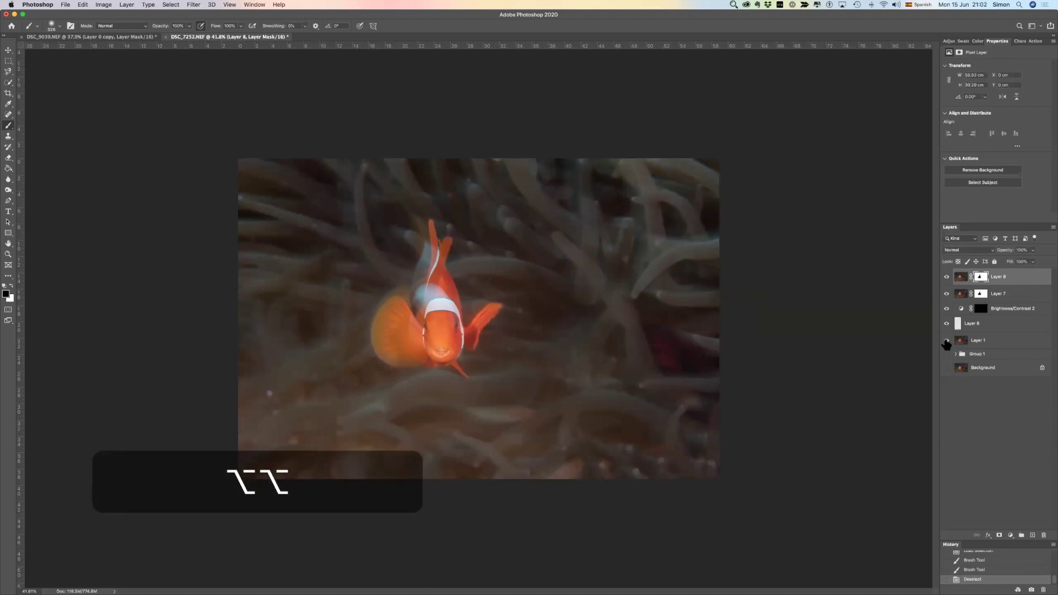
left_click(947, 342, "alt")
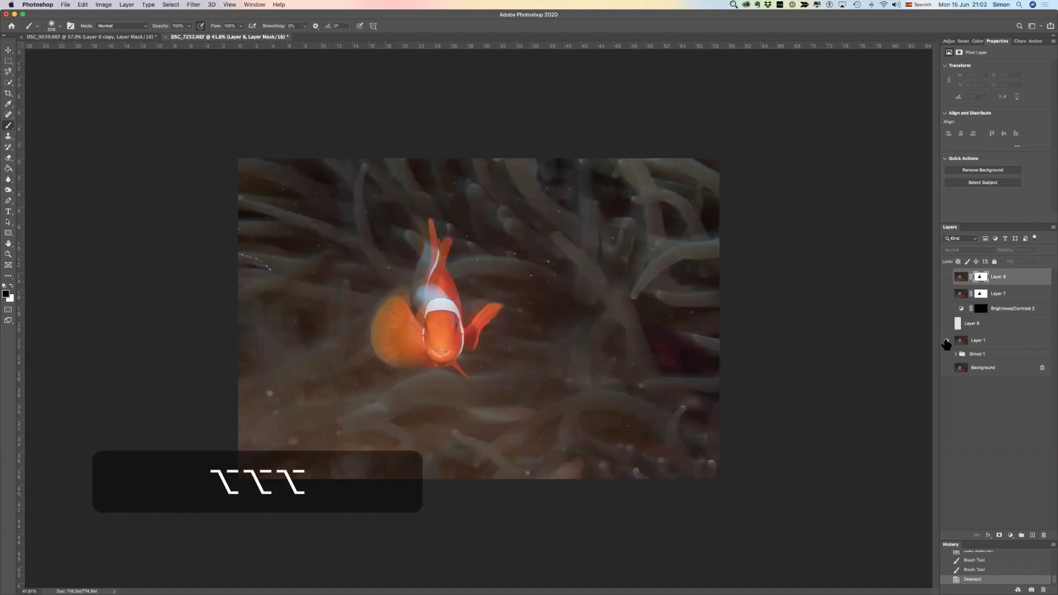
left_click(948, 341, "alt")
left_click(948, 341, "alt")
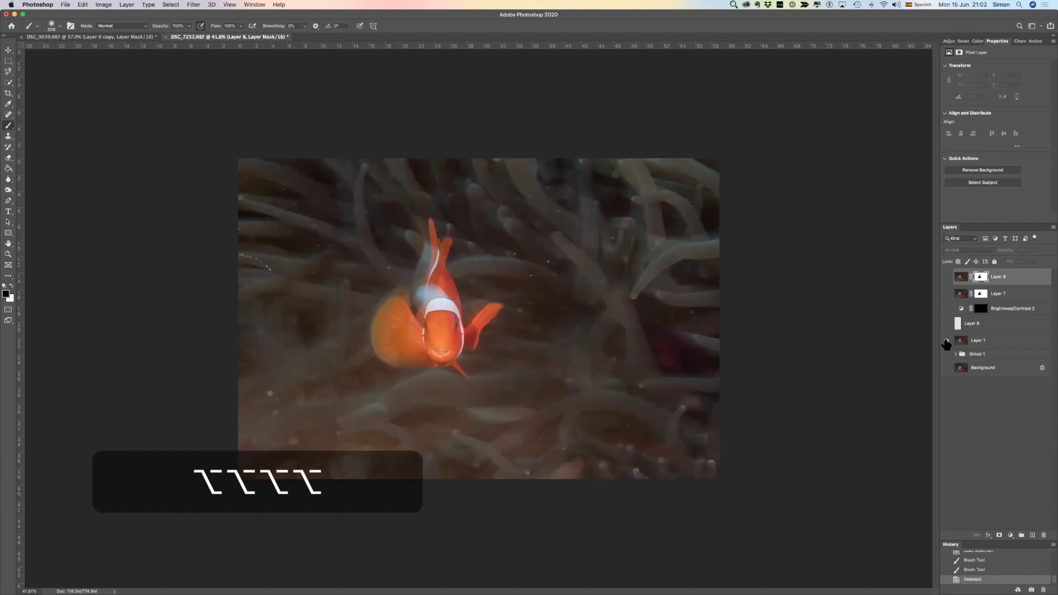
left_click(947, 341, "alt")
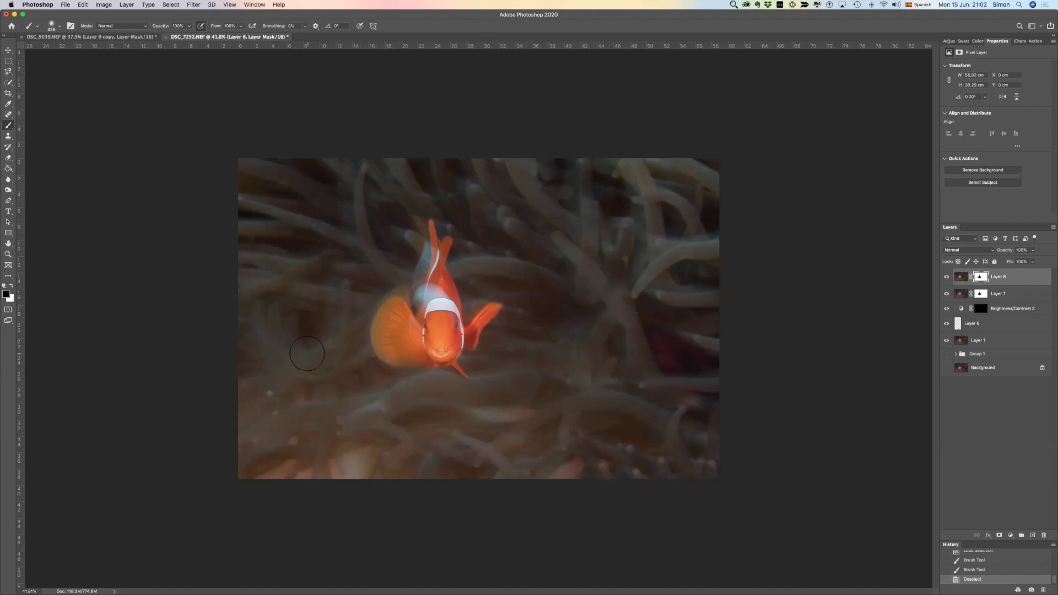
- Create a new empty layer above Layer 8 for healing the remaining spots
scroll(284, 398, "up", 5, "alt")
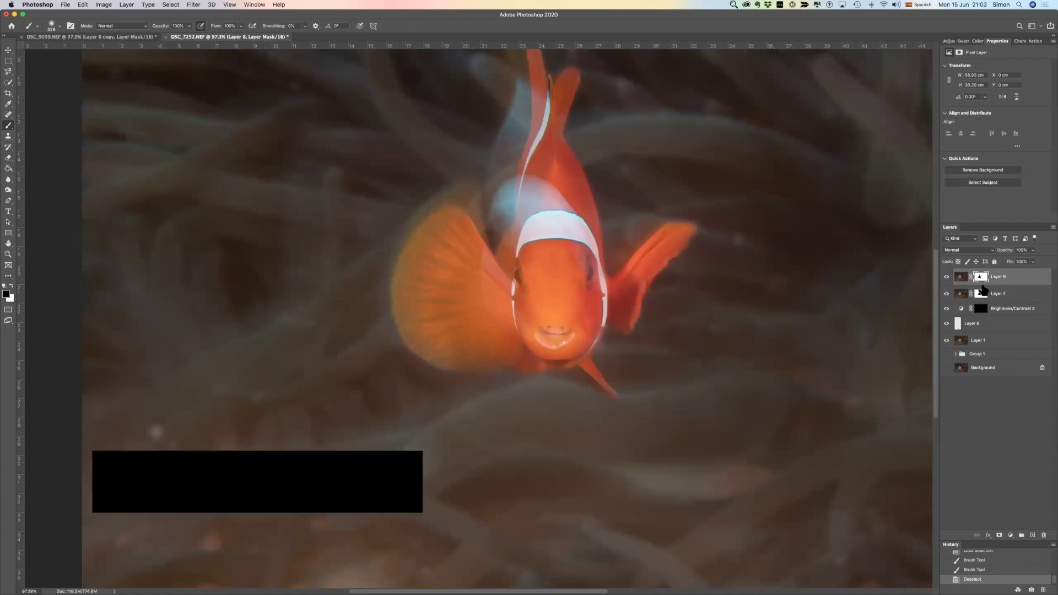
key("super+n")
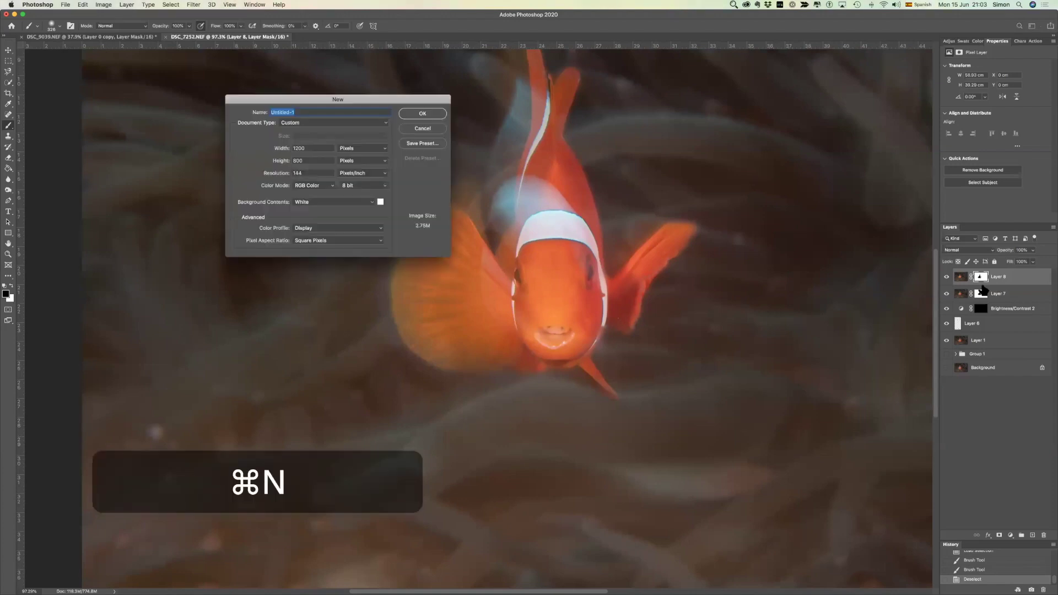
key("Escape")
key("shift+super+n")
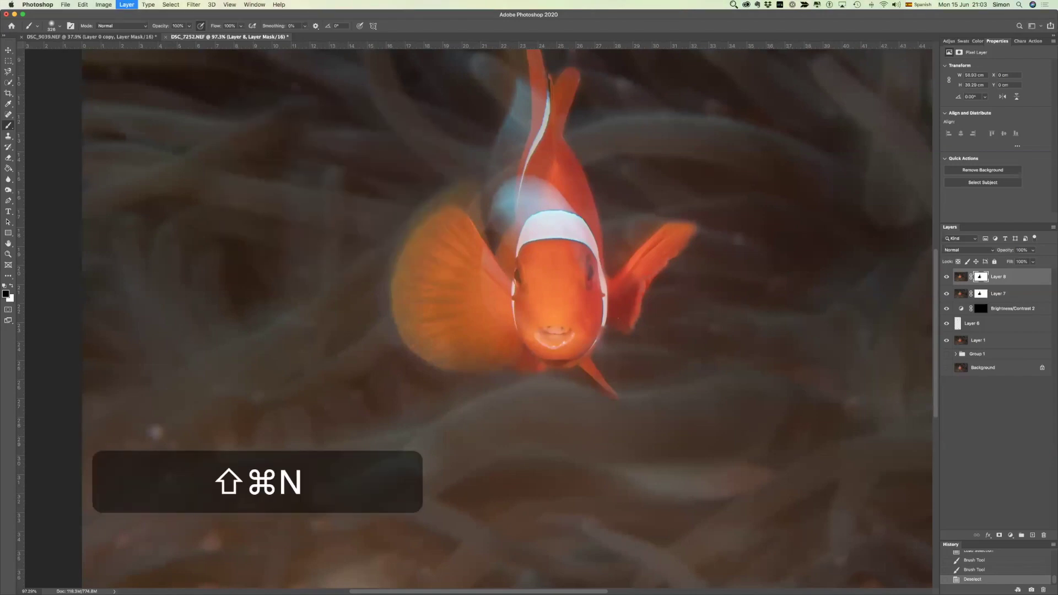
key("Return")
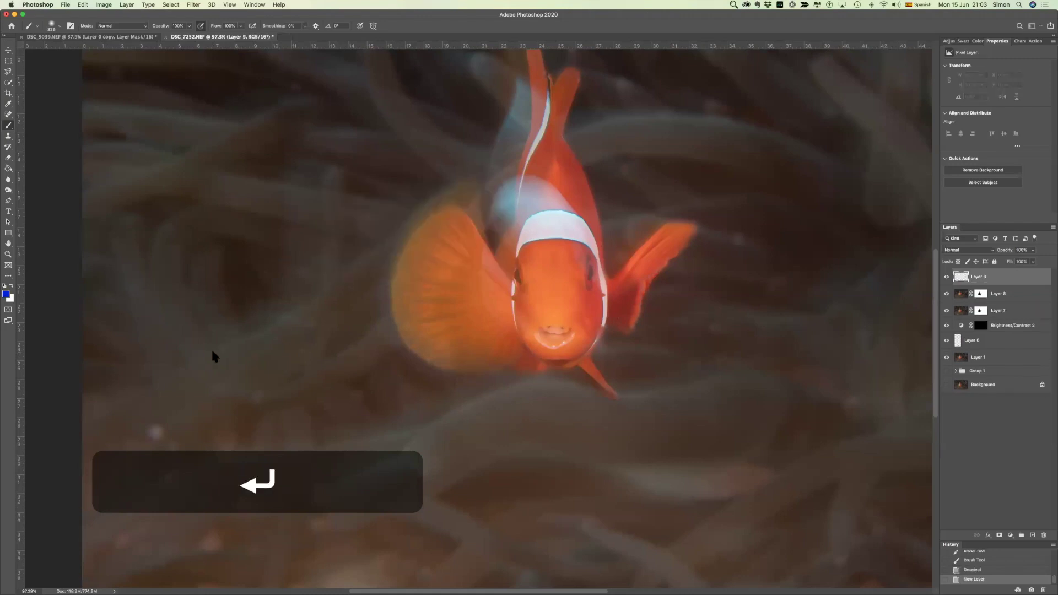
- Remove leftover backscatter spots from the background with the Spot Healing Brush, using a smaller brush beside the fish's pectoral fin
key("j")
left_click_drag(160, 424, 153, 426)
left_click_drag(718, 329, 704, 355)
left_click(824, 114)
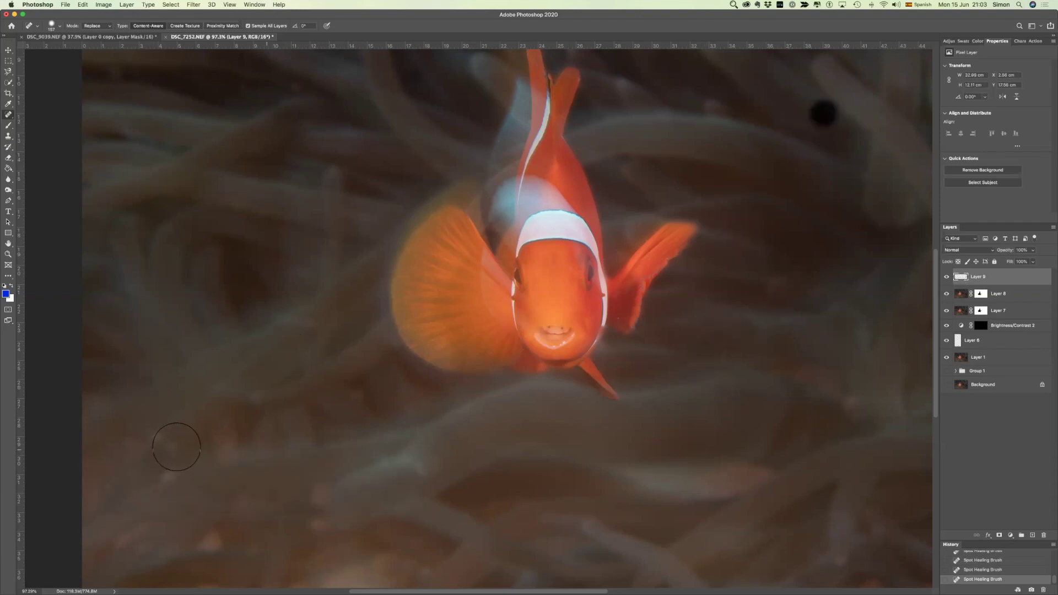
left_click(176, 447)
left_click(299, 85)
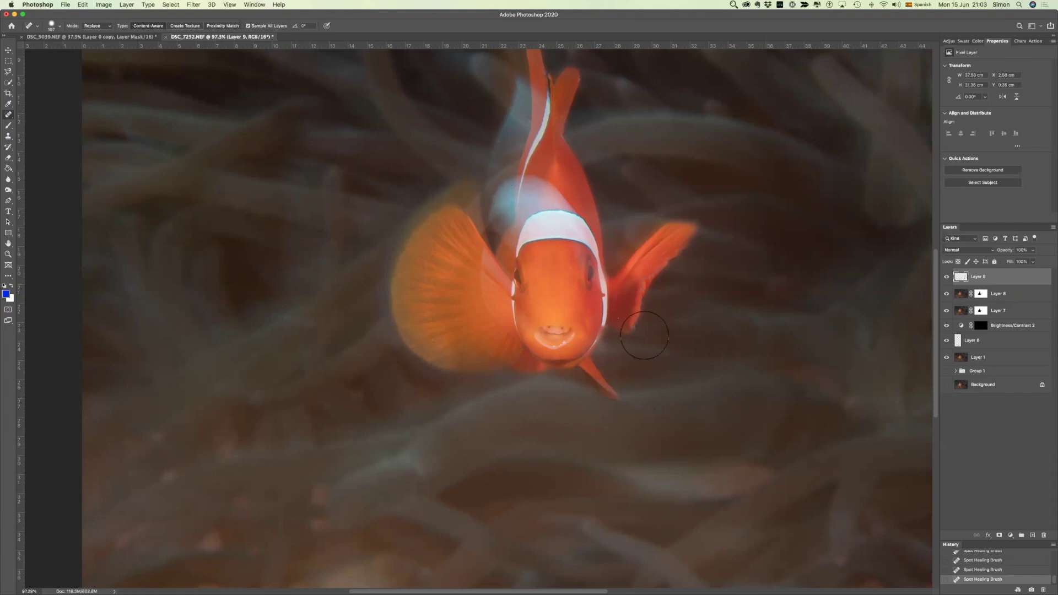
left_click_drag(650, 359, 629, 337)
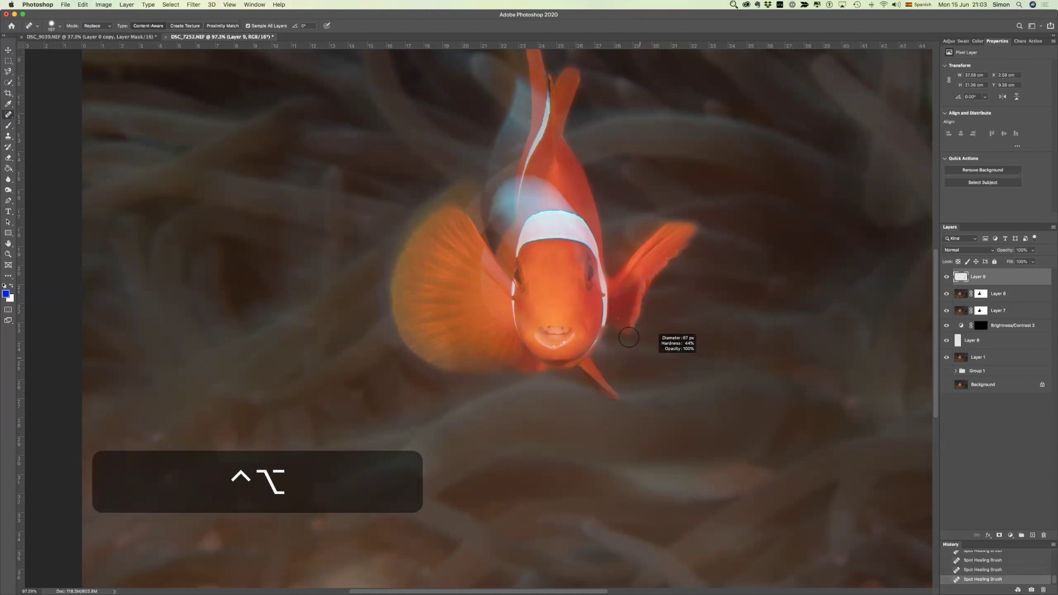
left_click(617, 317)
- Switch to the PowerPoint slideshow and advance to the Shake Reduction Filters slide
key("super+Tab")
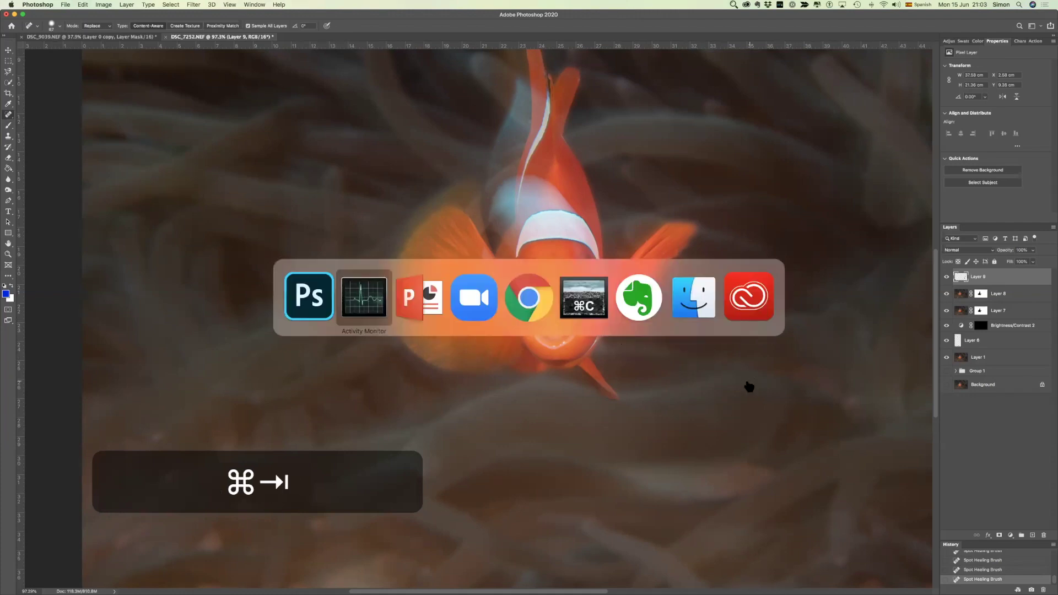
key("super+Tab")
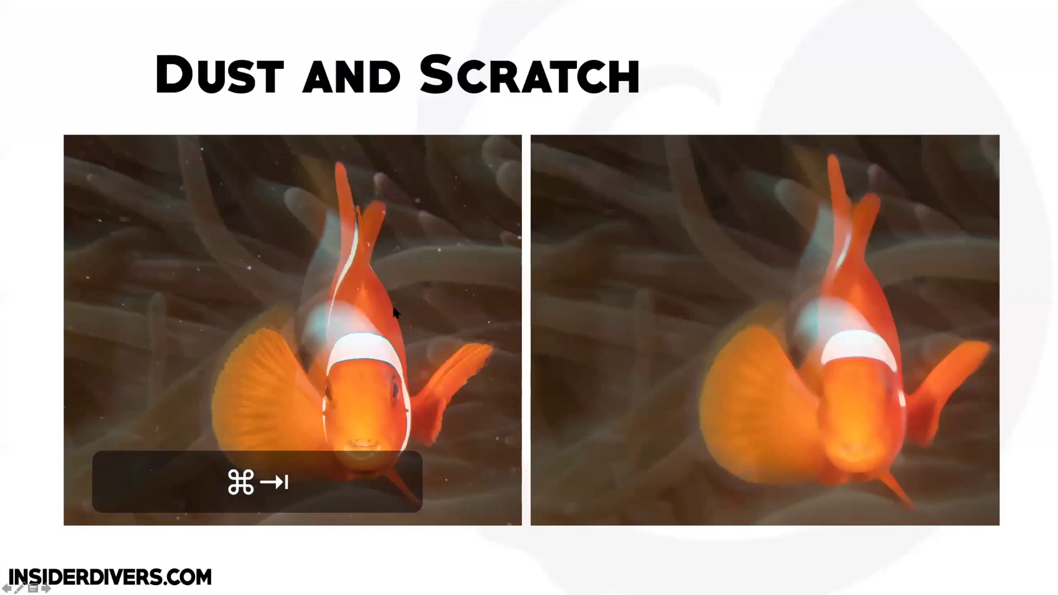
key("Right")
key("Right")
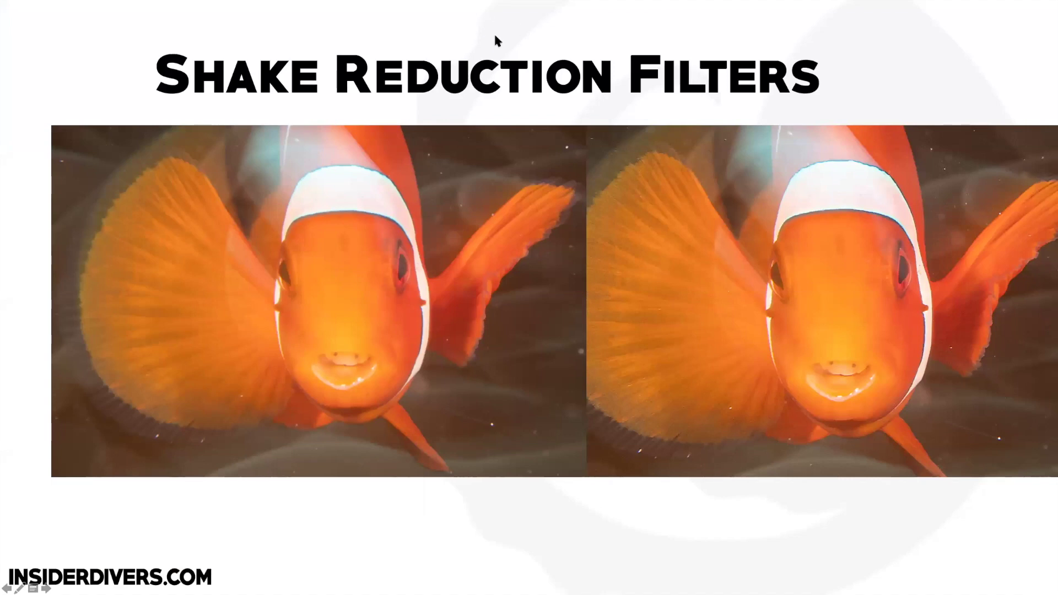
- Switch back to Photoshop and spot-heal the background beside the fish's faded upper body
key("super+Tab")
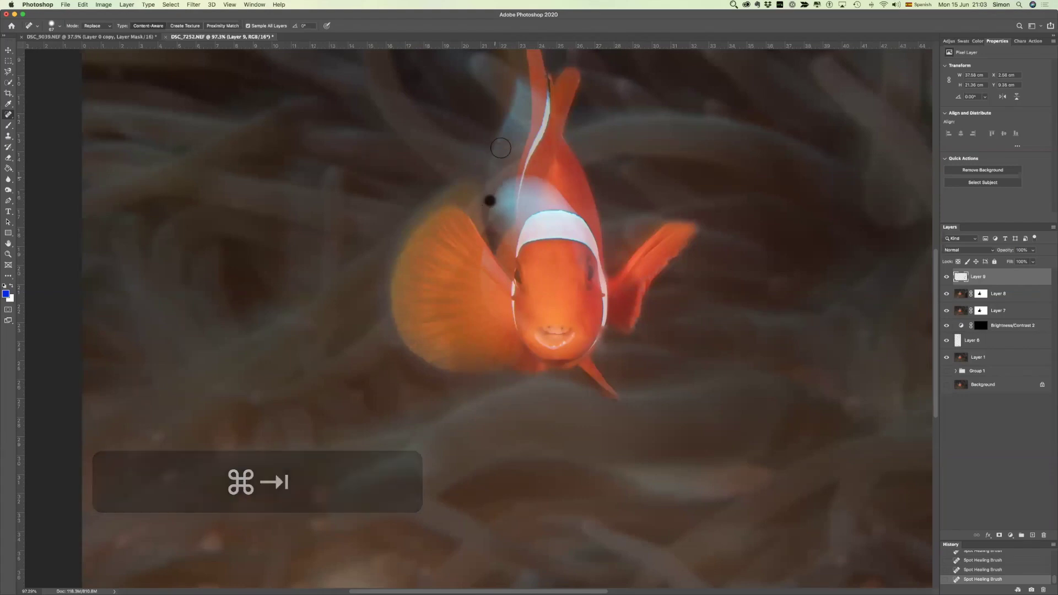
left_click_drag(499, 150, 504, 175)
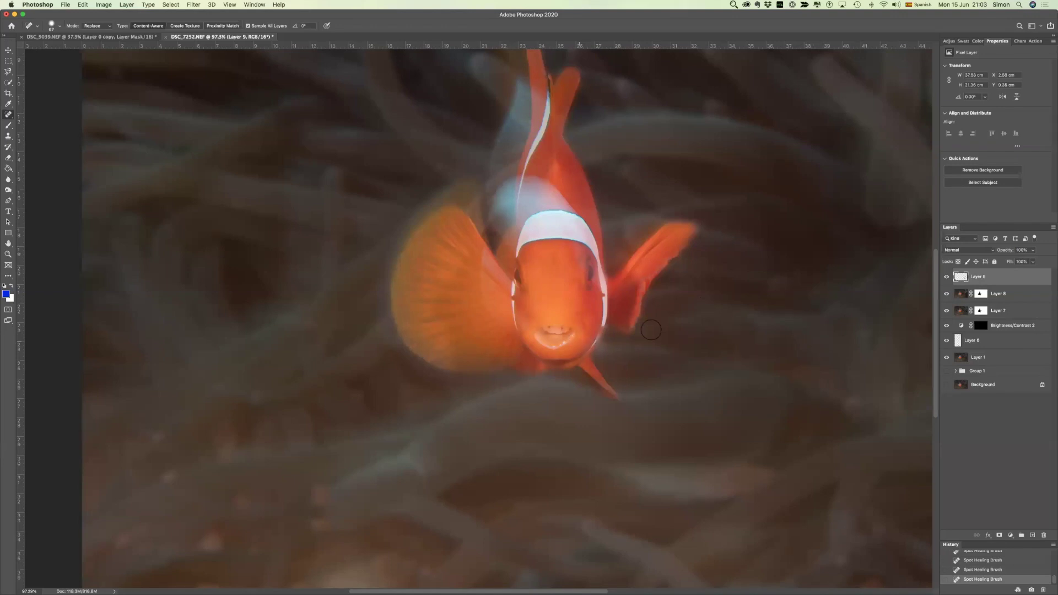
- Switch to PowerPoint and view the before-and-after example on the Shake Reduction Filters slide
key("super")
key("super+Tab")
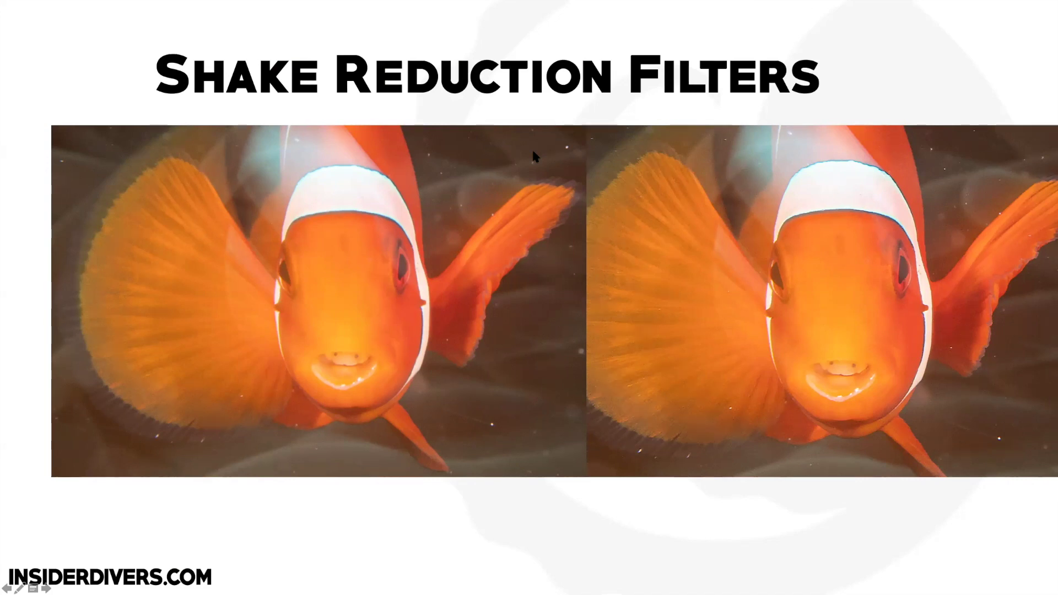
key("super+Tab")
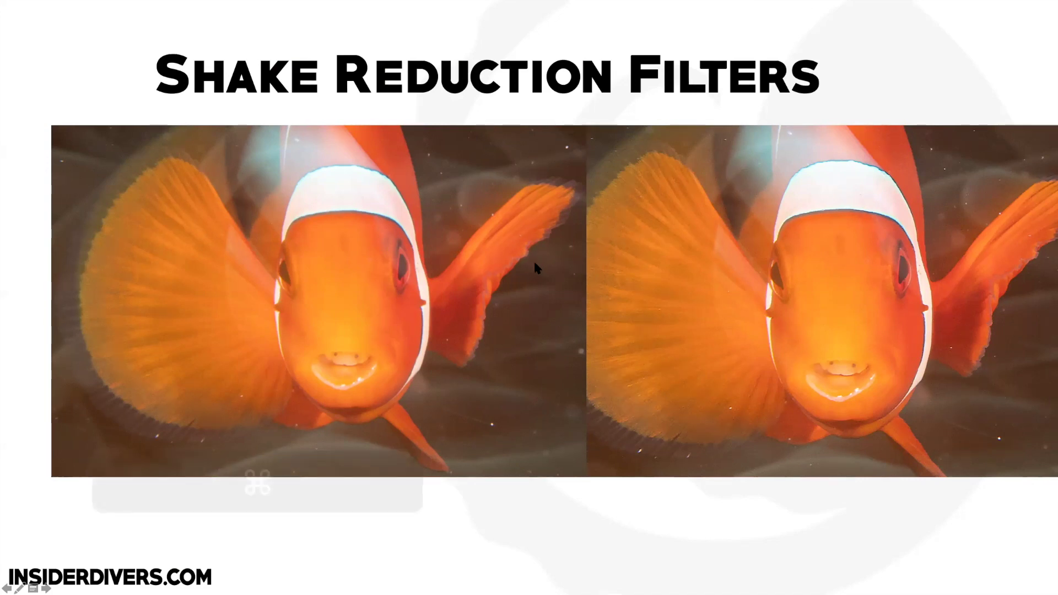
key("super+Tab")
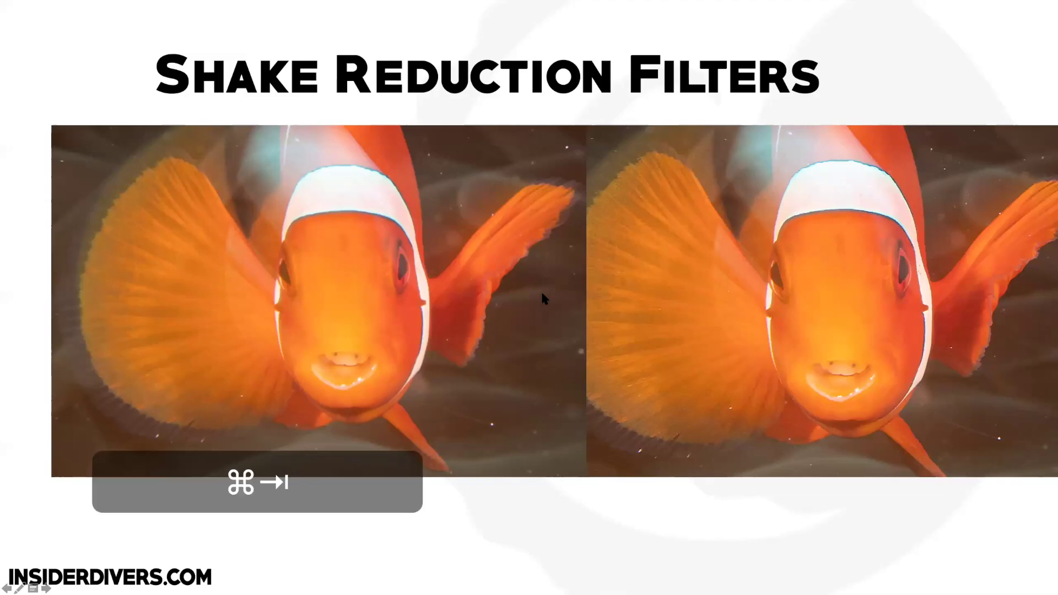
left_click(539, 290)
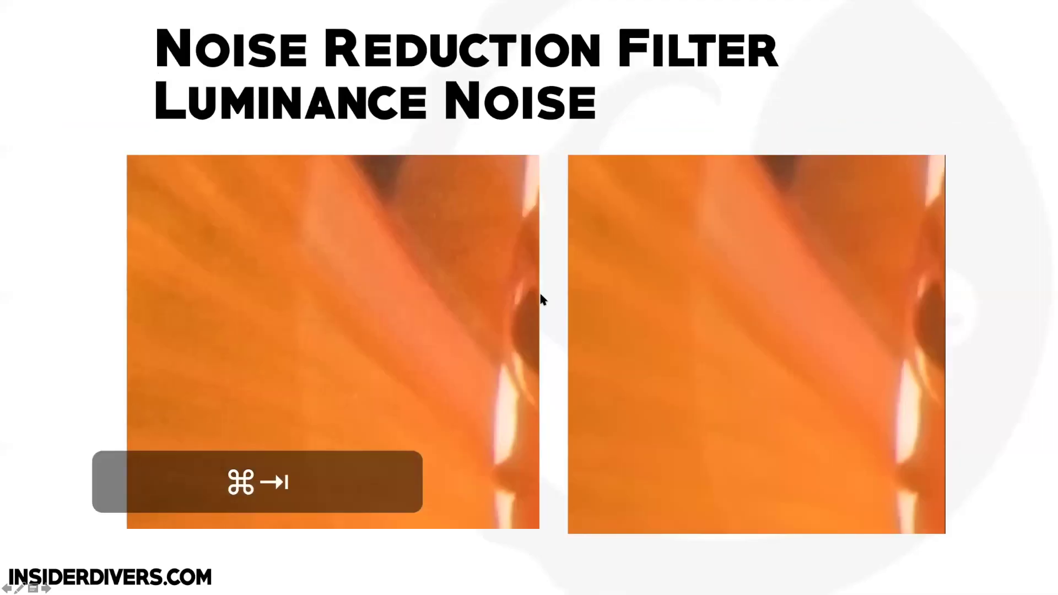
key("Up")
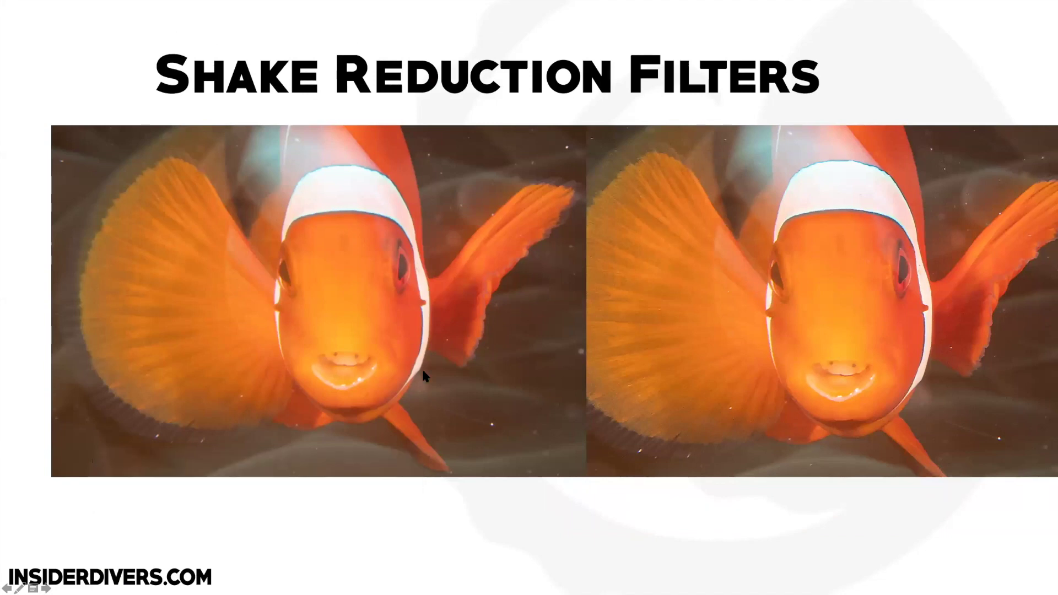
- Switch back to Photoshop, stamp all visible layers into a new top layer, and open the Shake Reduction filter on it
key("super+Tab")
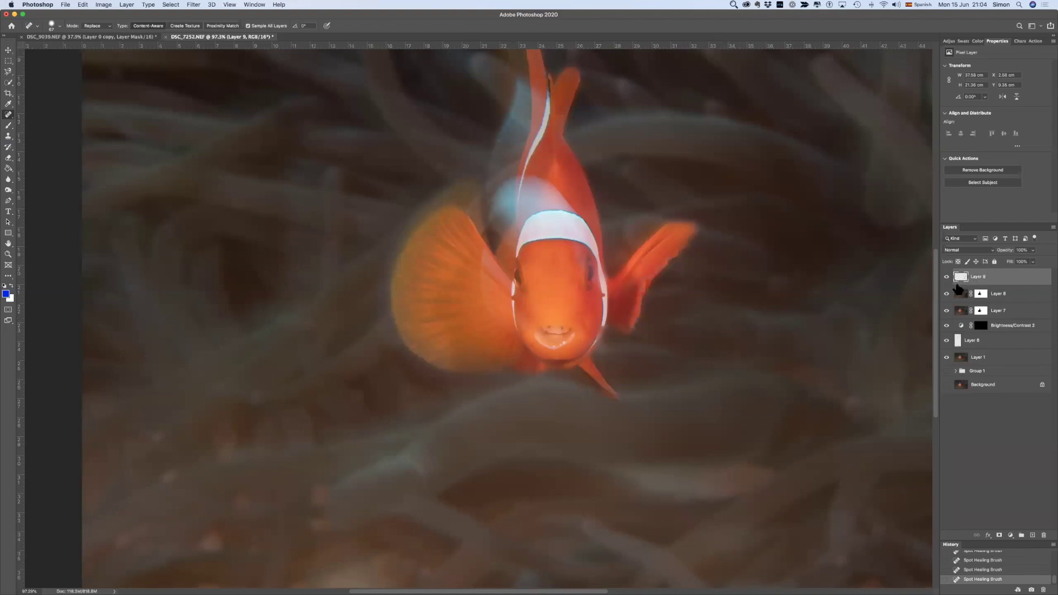
key("alt+shift+super+e")
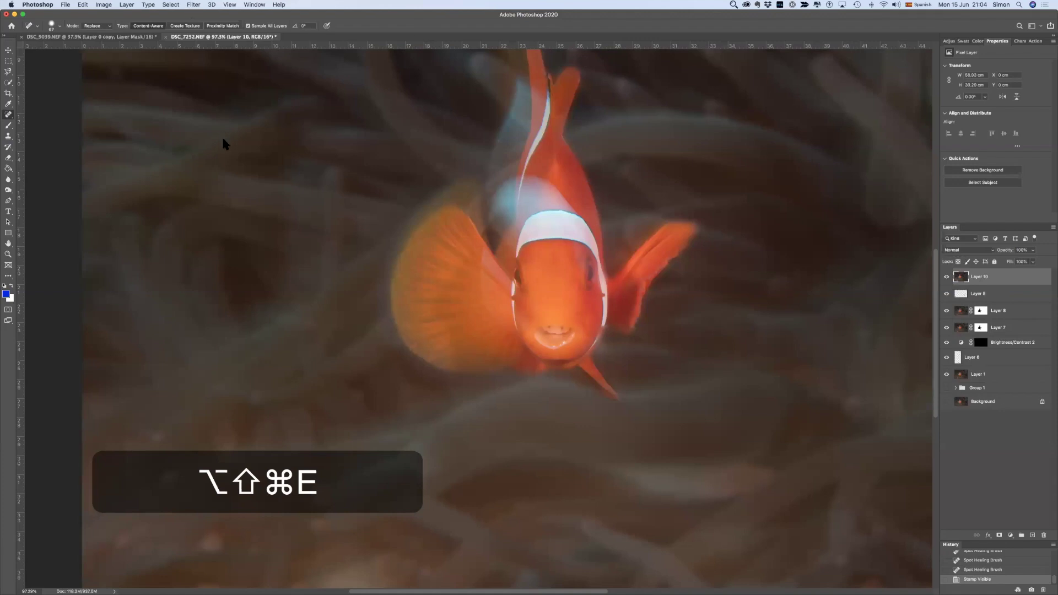
left_click(194, 4)
mouse_move(226, 146)
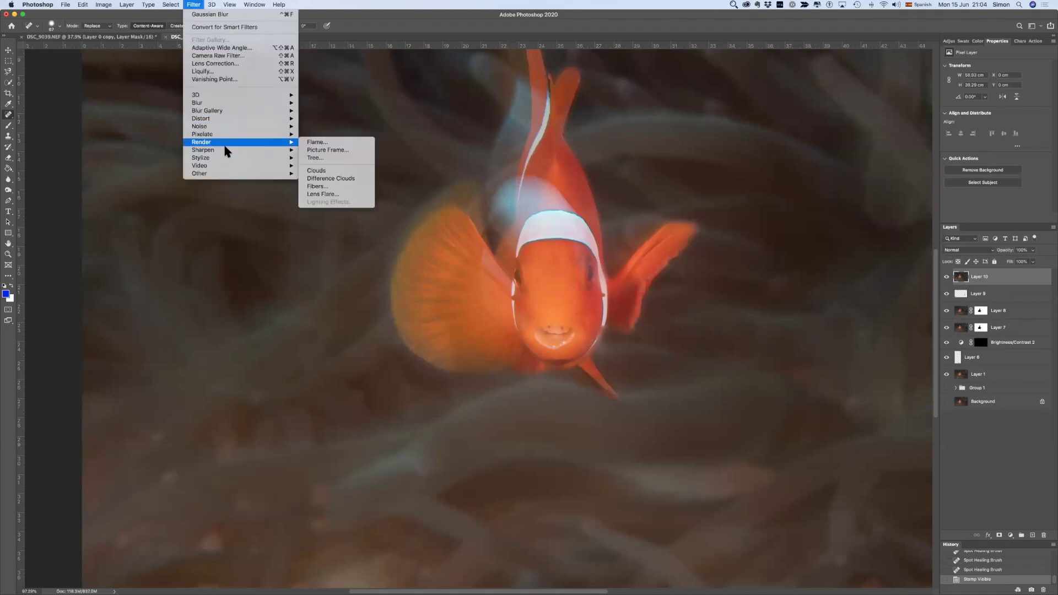
mouse_move(288, 149)
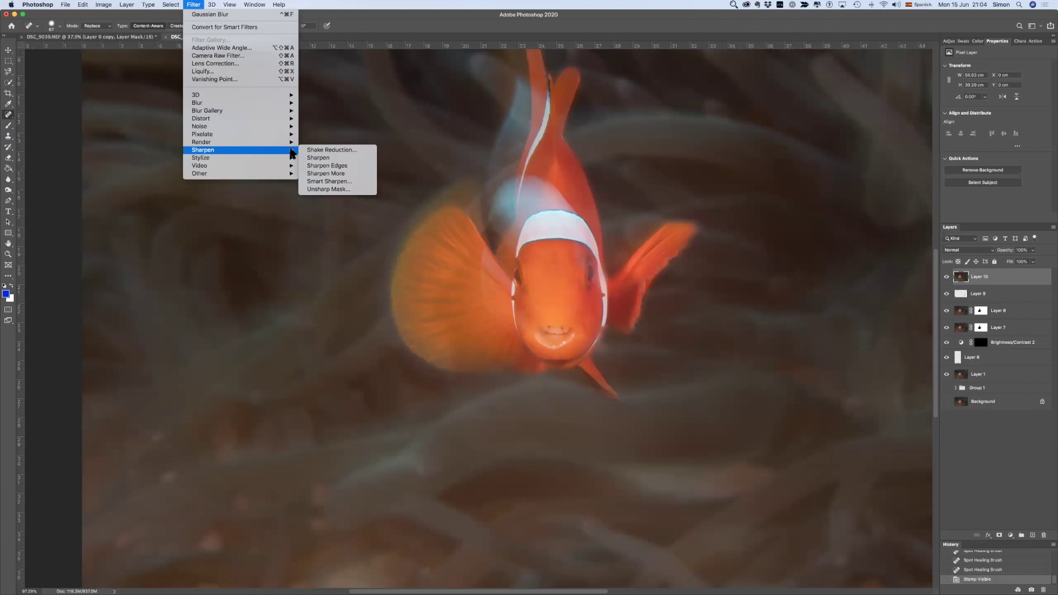
left_click(315, 151)
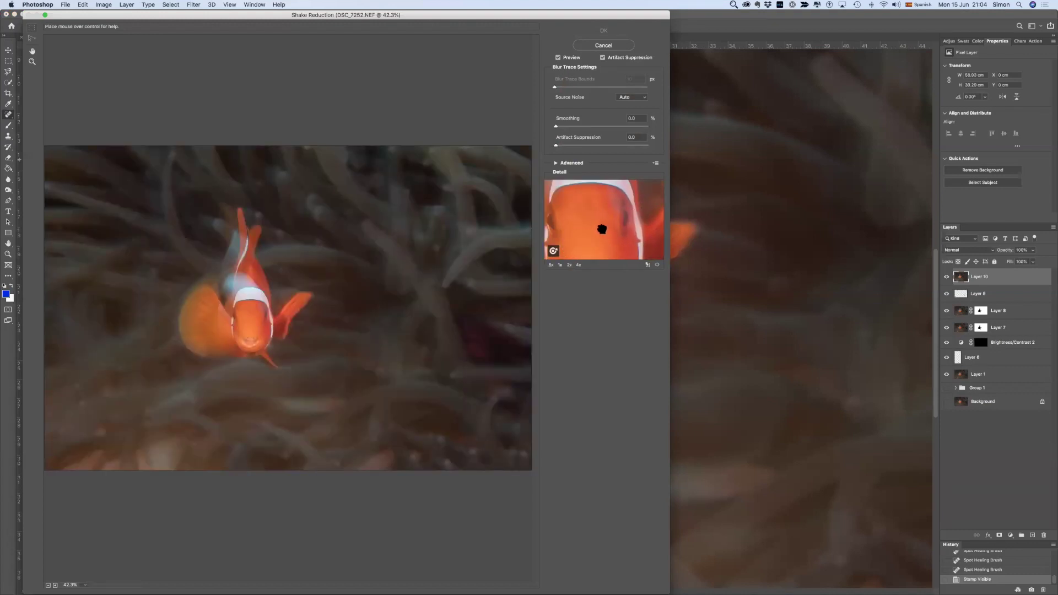
- Check the fish's face and pectoral fin in the detail preview and apply Shake Reduction with 30% smoothing and 30% artifact suppression
left_click_drag(586, 226, 595, 225)
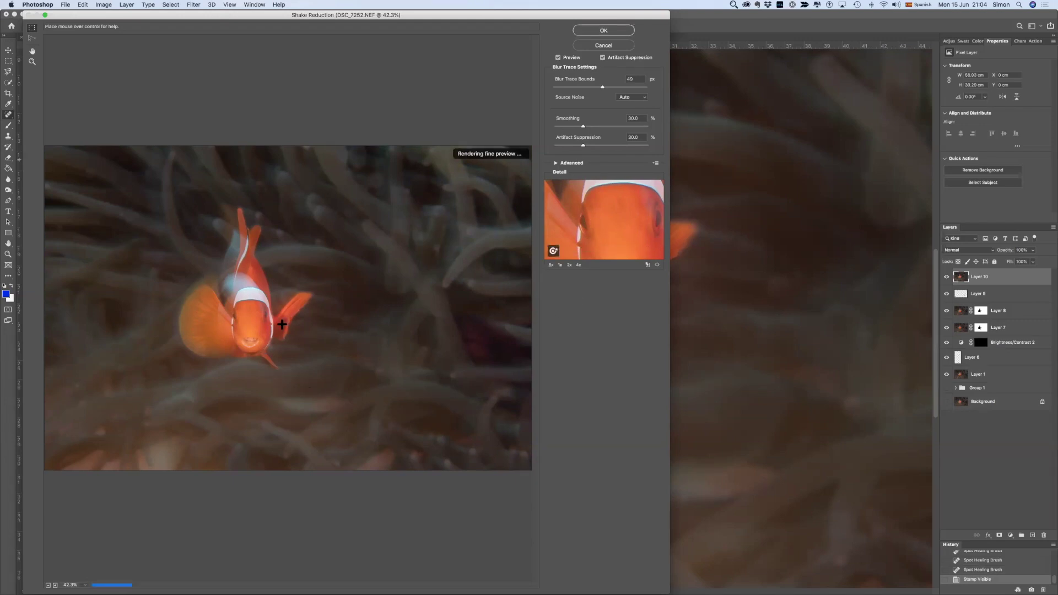
left_click(242, 323)
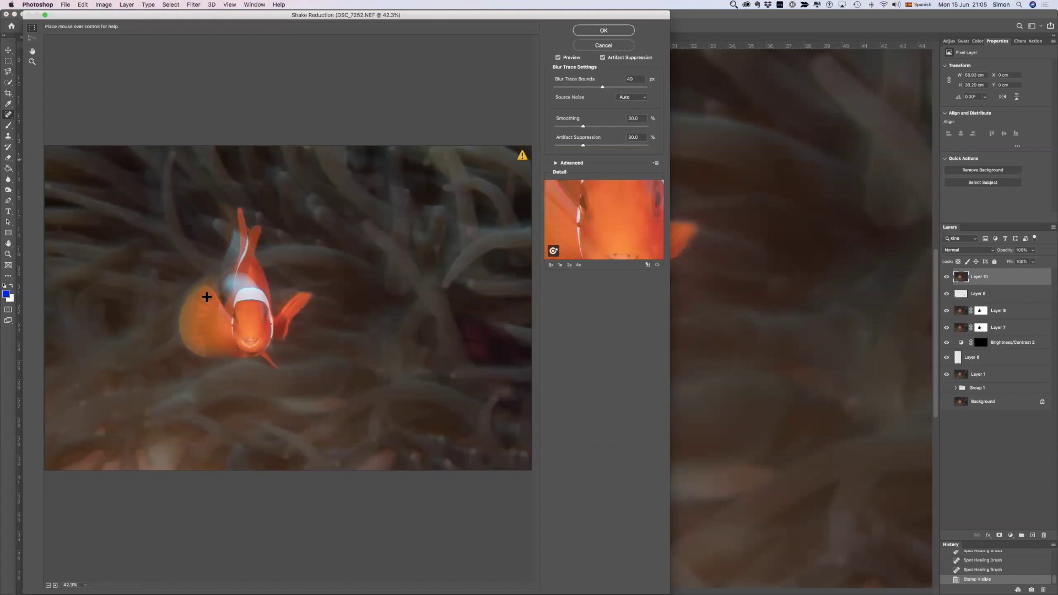
left_click(295, 352)
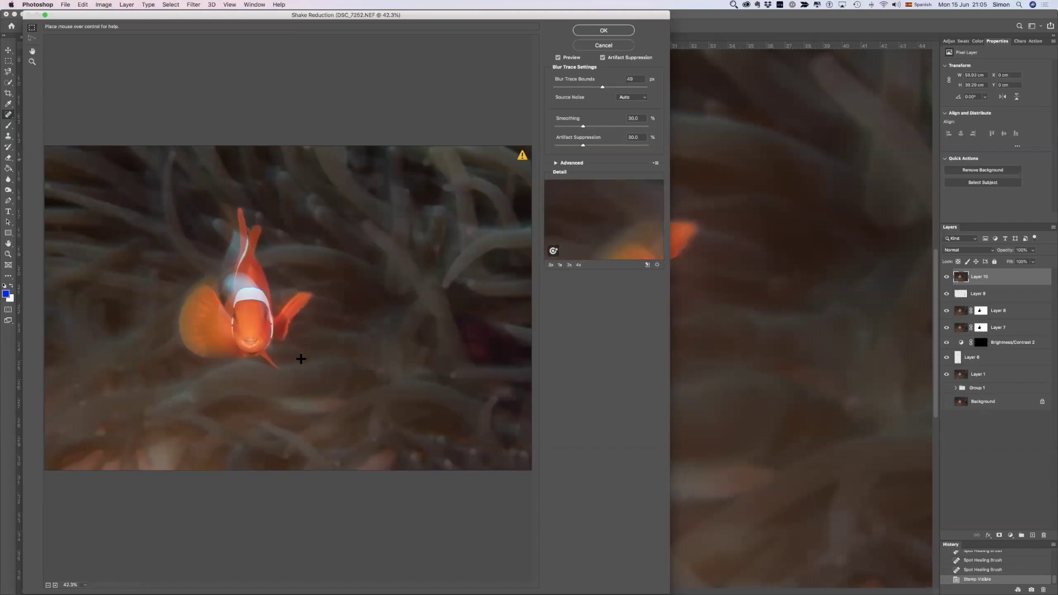
left_click(223, 282)
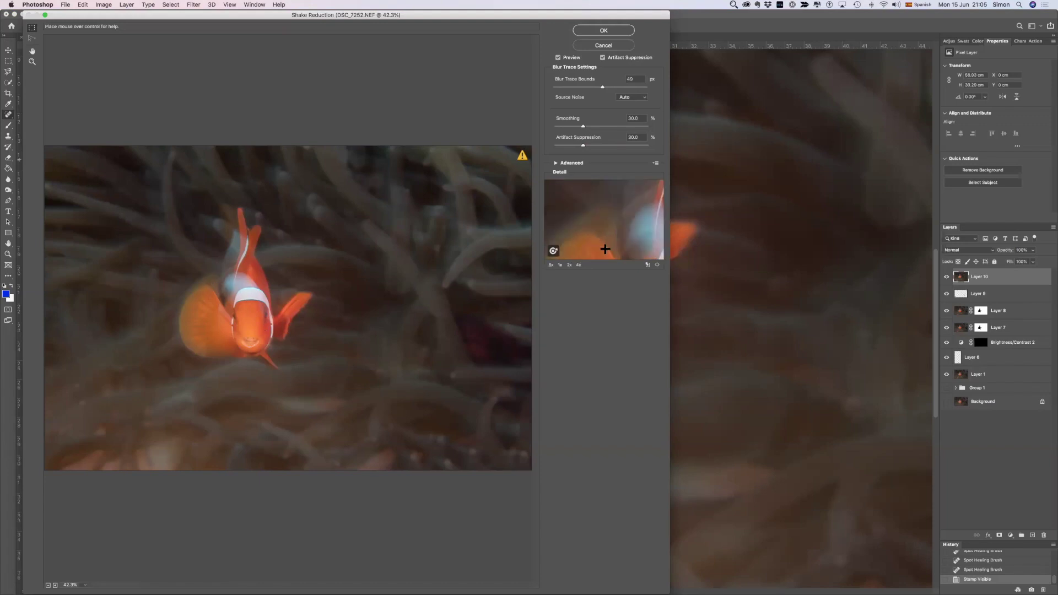
left_click_drag(630, 238, 602, 220)
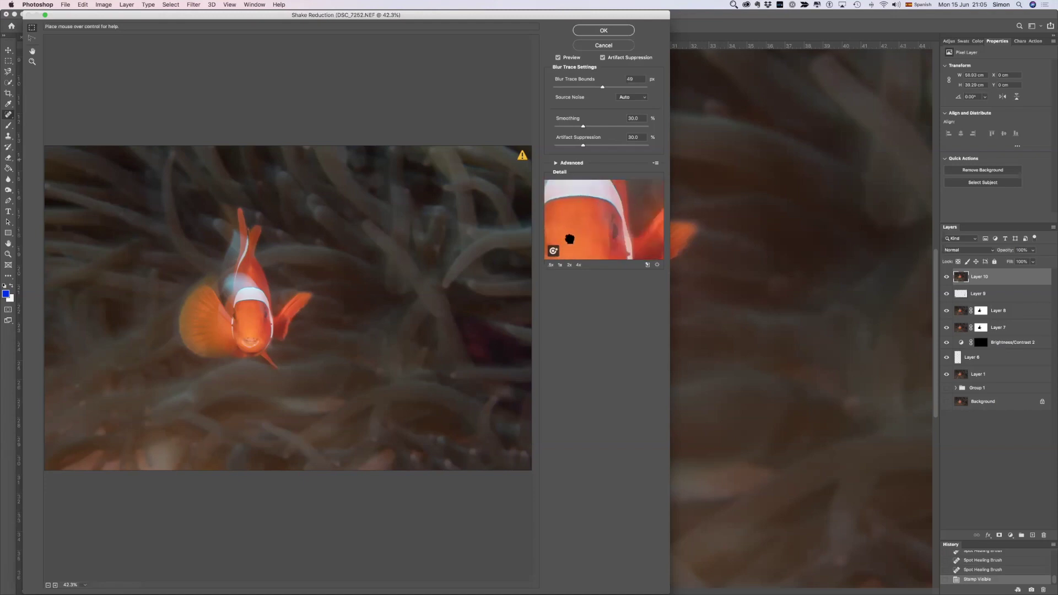
left_click_drag(570, 239, 602, 230)
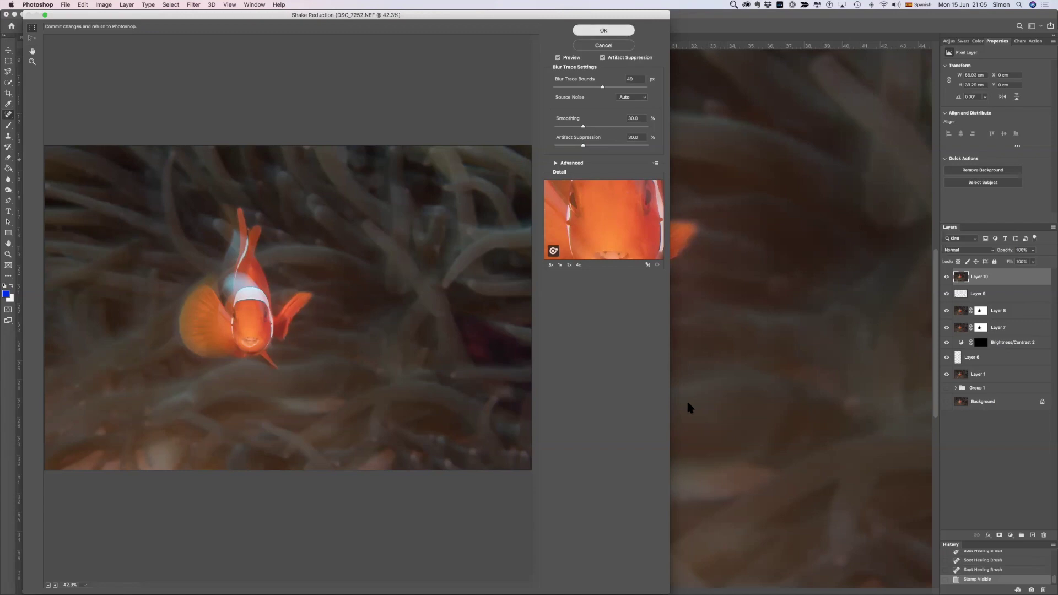
key("Return")
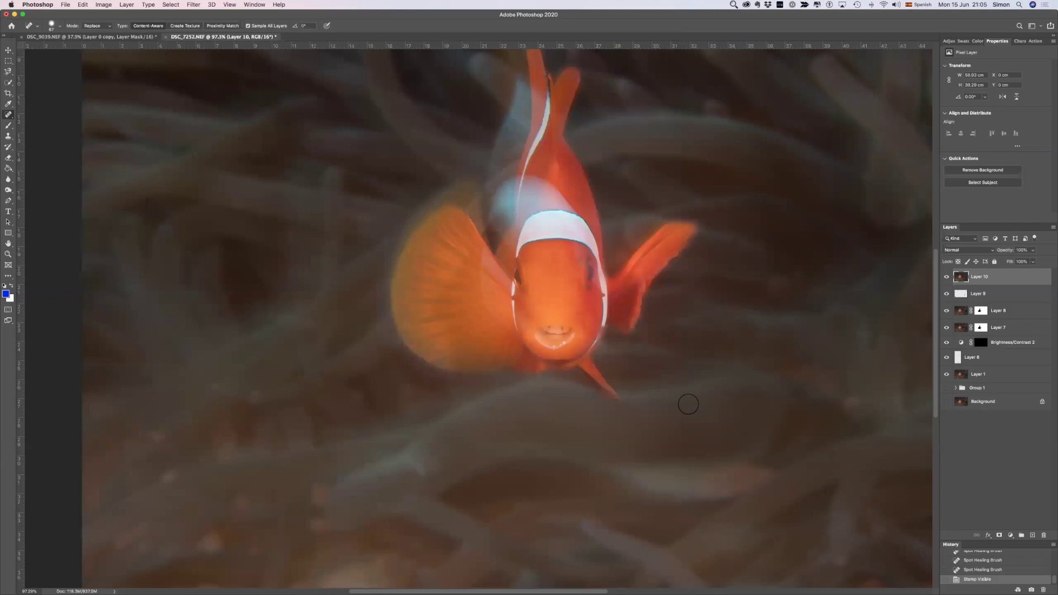
- Compare the fish's face and fin up close with Layer 10 hidden and shown to judge the Shake Reduction sharpening
left_click(948, 279)
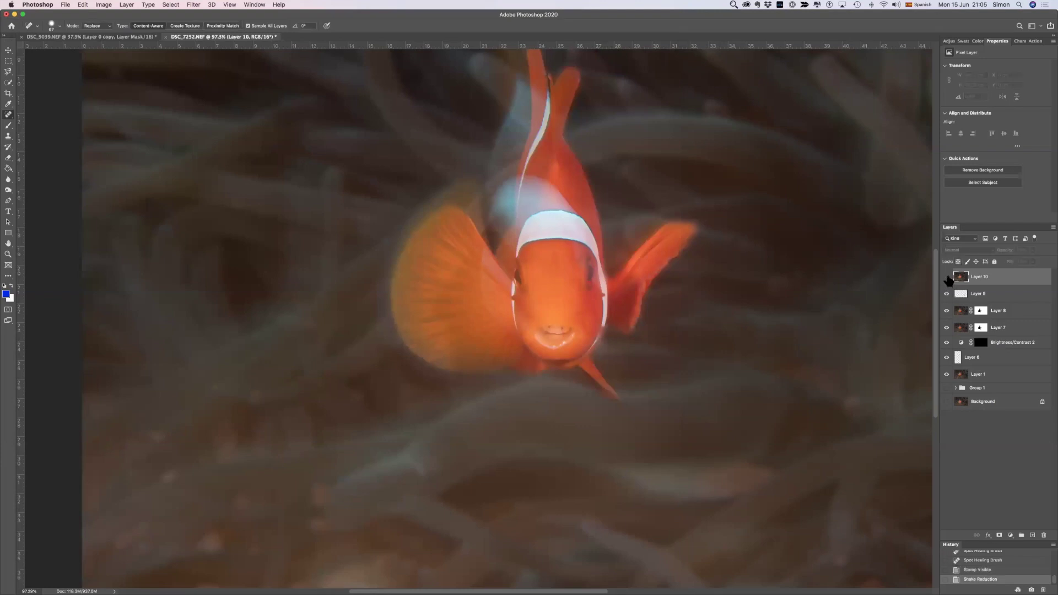
left_click(948, 278)
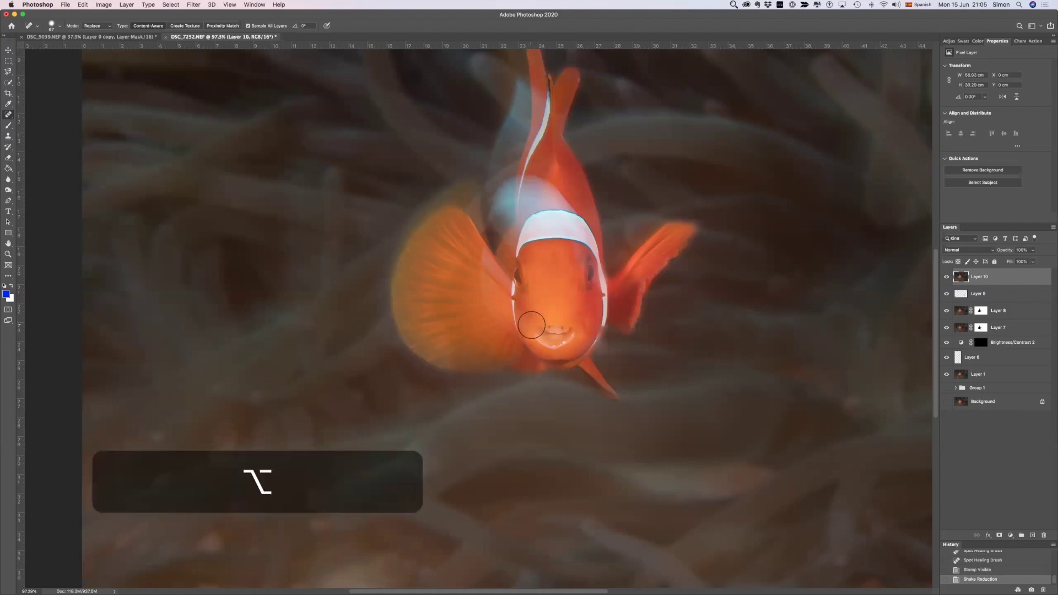
scroll(534, 326, "up", 5, "alt")
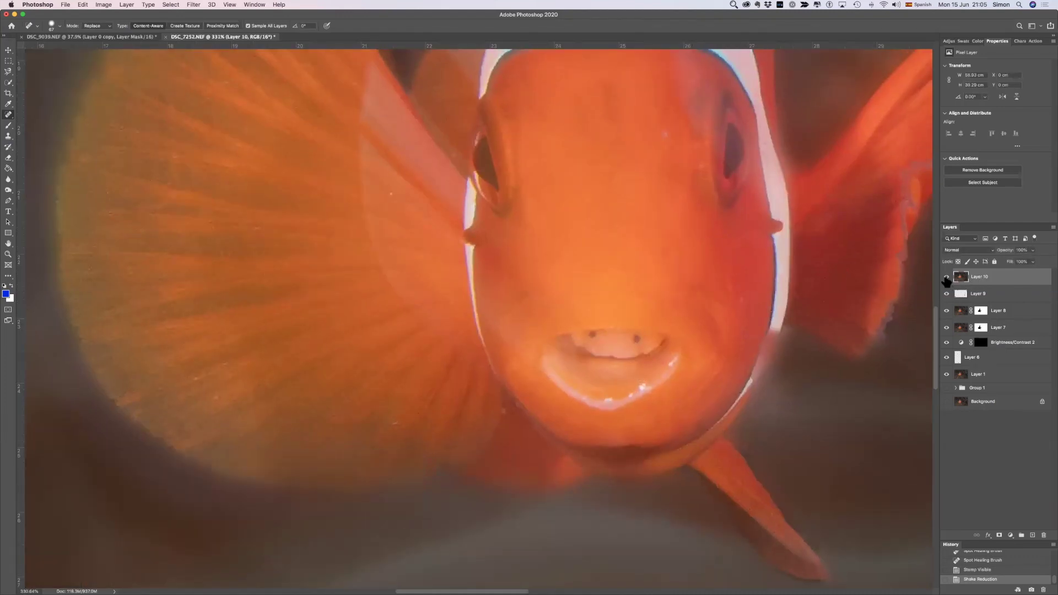
left_click(946, 278)
left_click(947, 278)
left_click(947, 278)
left_click(946, 278)
left_click(946, 278)
left_click(946, 278)
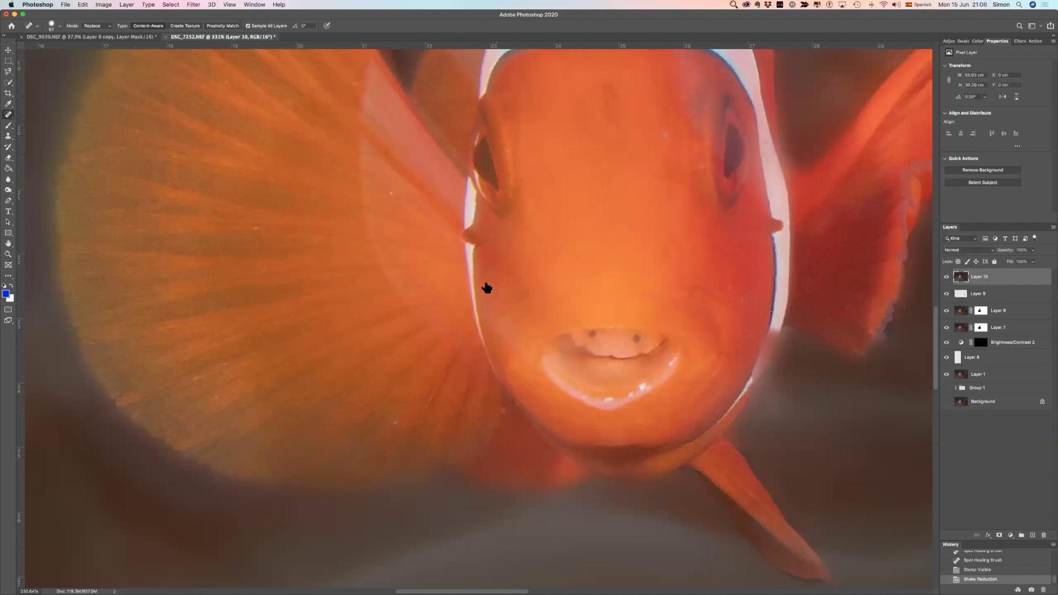
scroll(463, 273, "up", 5)
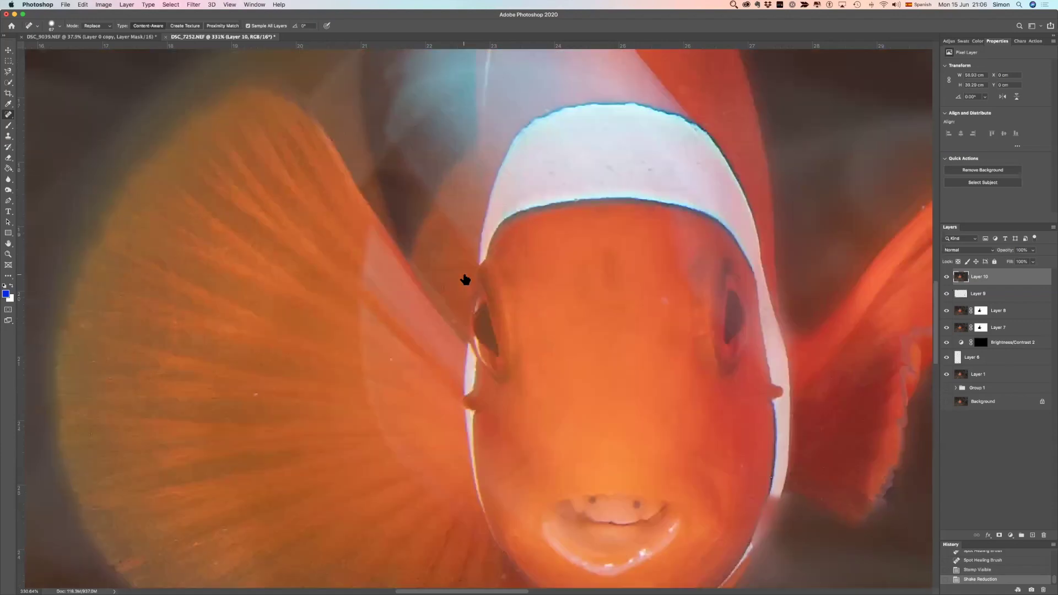
scroll(466, 280, "down", 2)
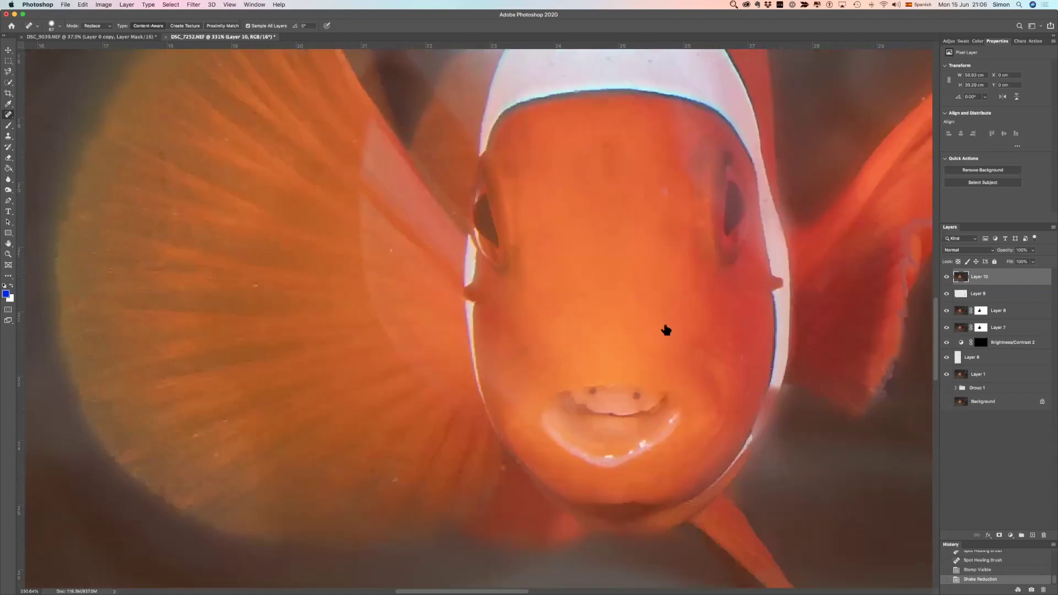
- Add a black layer mask to Layer 10 to hide its Shake Reduction sharpening
key("super")
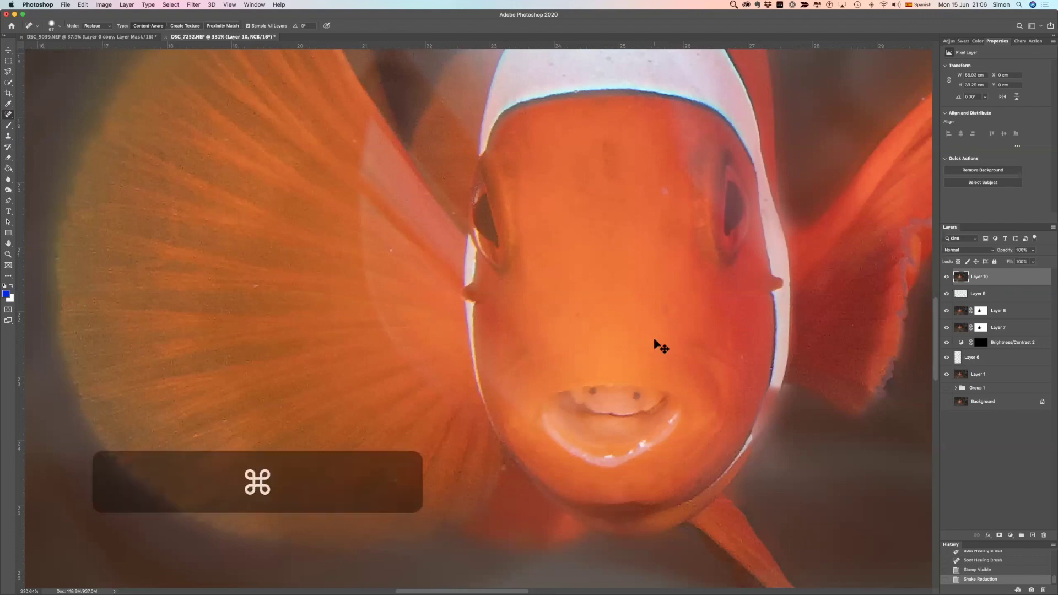
key("shift")
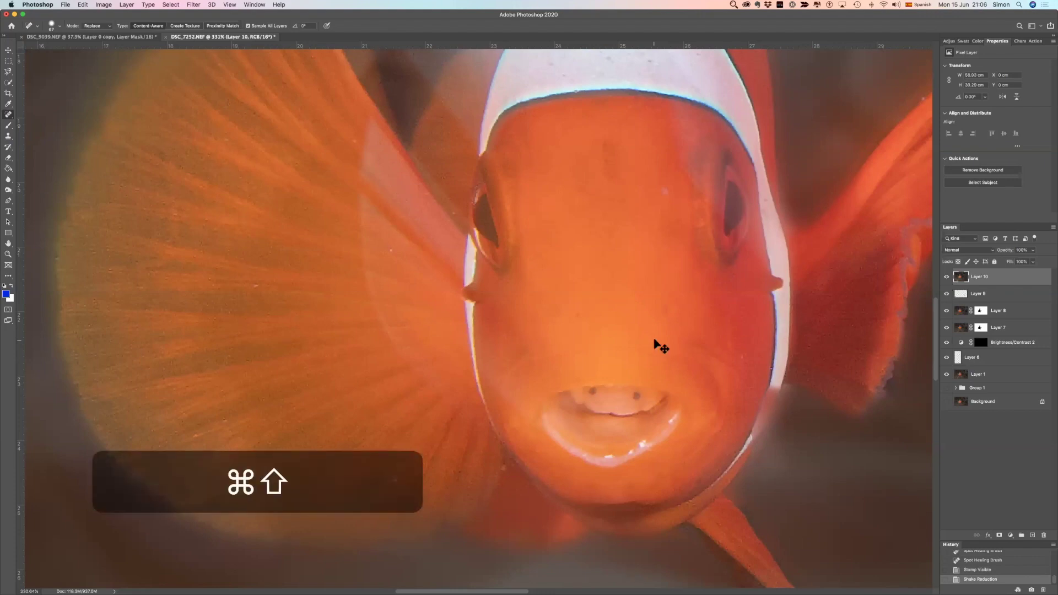
key("super+shift+m")
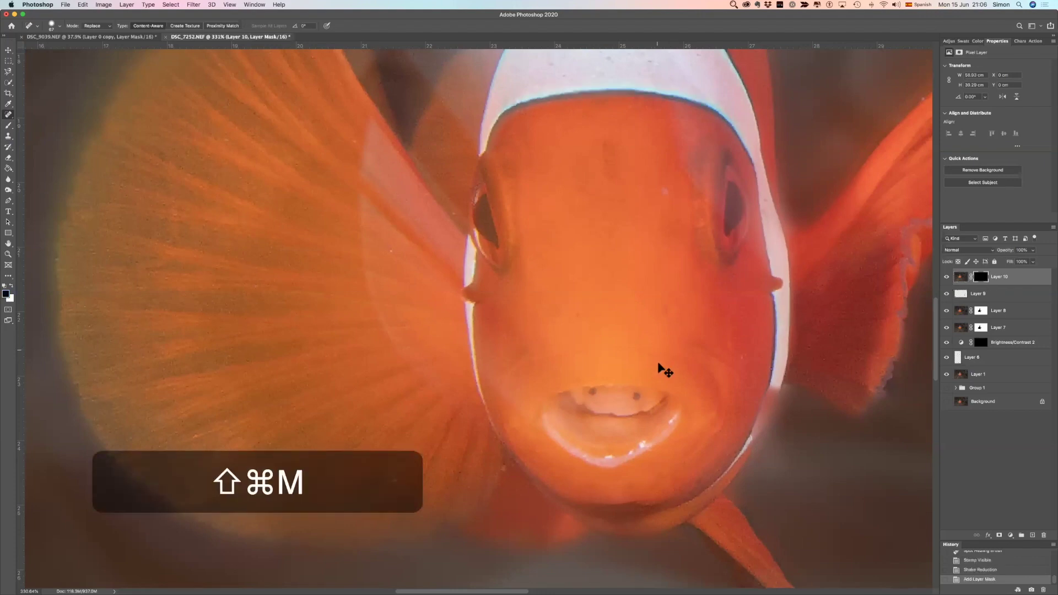
- Paint white on Layer 10's mask over the fish's mouth and eyes with a small brush, and compare the layer hidden and shown
key("b")
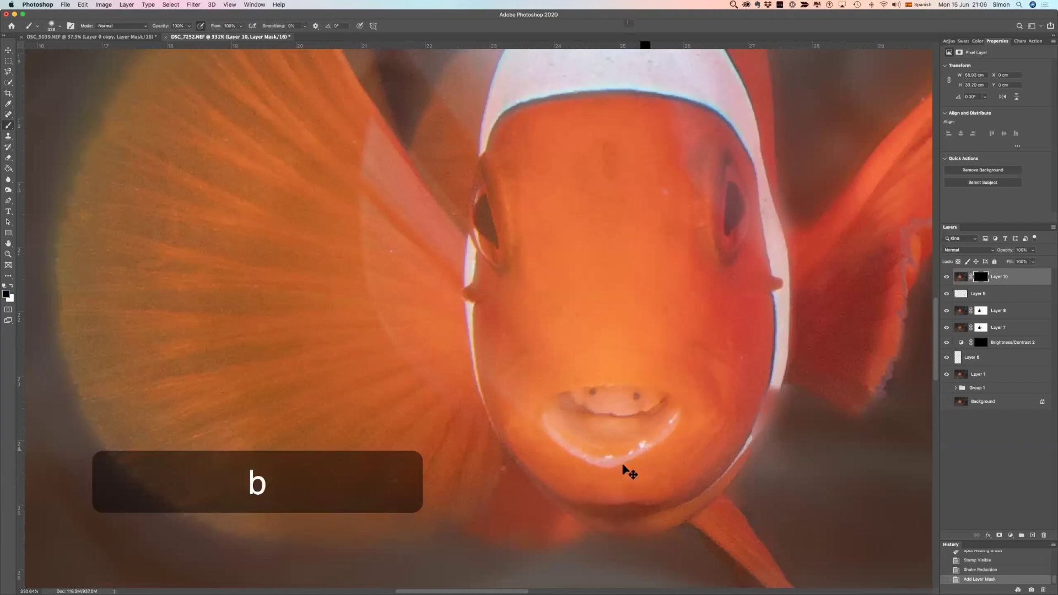
mouse_move(645, 446)
left_mouse_down()
mouse_move(538, 447)
mouse_move(626, 460)
mouse_move(543, 448)
mouse_move(558, 435)
mouse_move(640, 463)
mouse_move(602, 456)
mouse_move(656, 434)
mouse_move(678, 407)
mouse_move(607, 449)
mouse_move(553, 432)
mouse_move(593, 409)
left_mouse_up()
key("x")
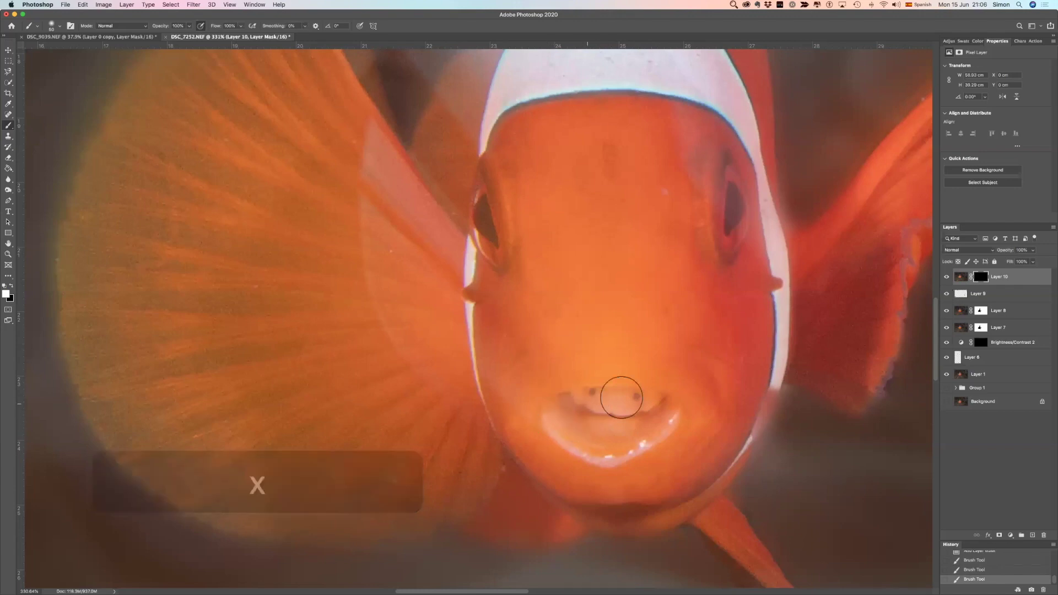
left_click(562, 400)
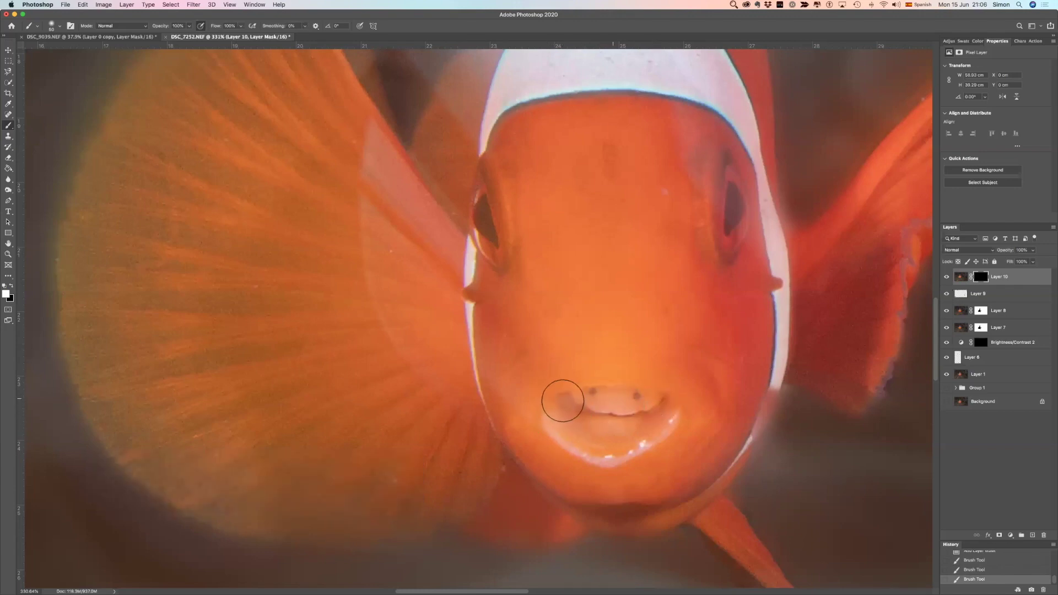
mouse_move(737, 185)
left_mouse_down()
mouse_move(725, 229)
mouse_move(727, 196)
mouse_move(740, 244)
left_mouse_up()
left_click(946, 278)
left_click(947, 278)
left_click(947, 277)
left_click(947, 278)
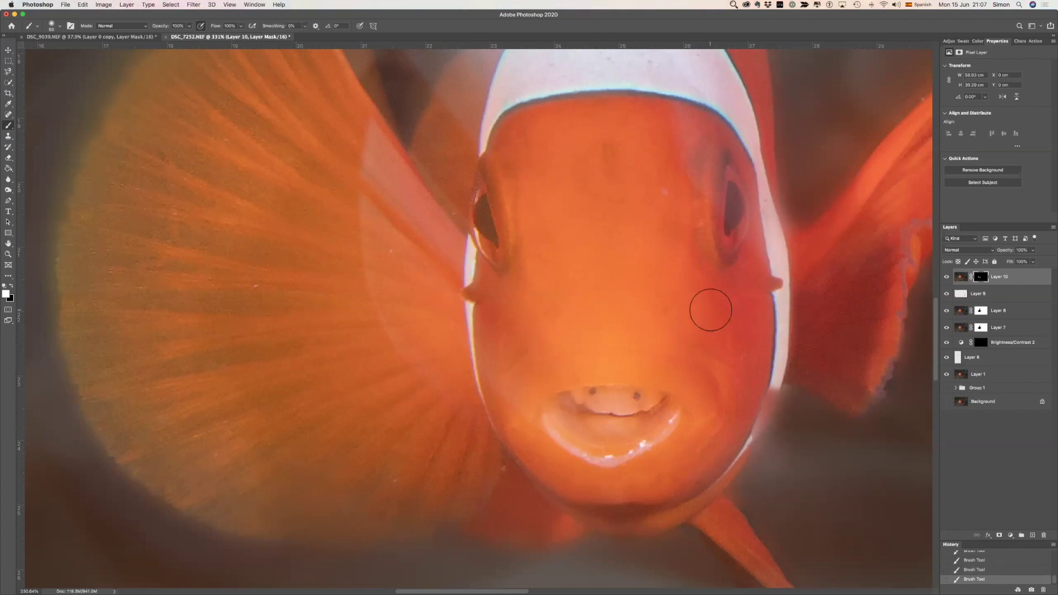
- Switch to the PowerPoint slideshow and advance to the Noise Reduction Filter Luminance Noise slide
key("ctrl+alt")
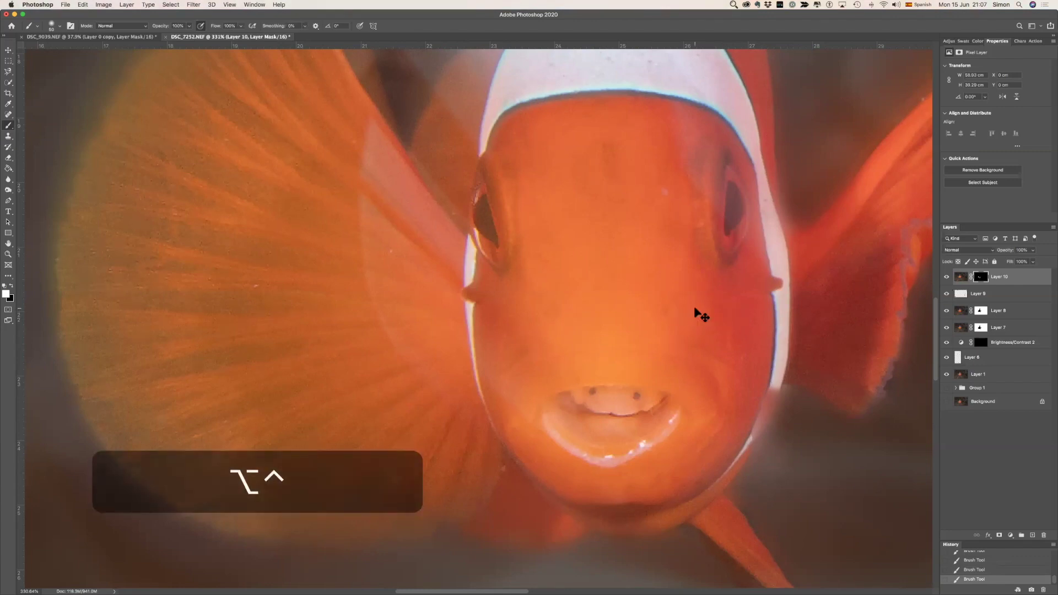
key("super+Tab")
key("Right")
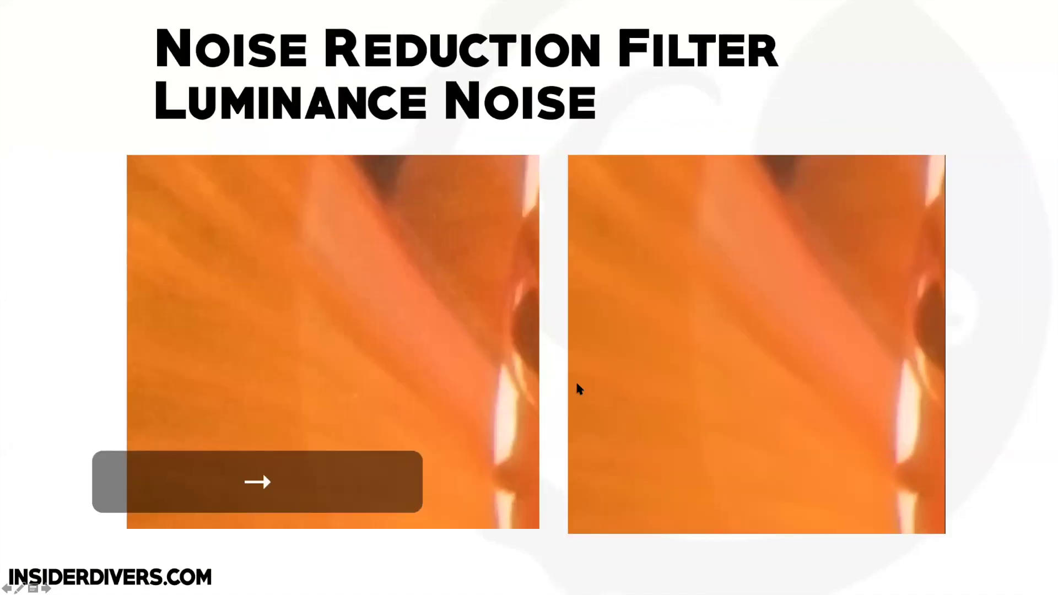
- Switch back to Photoshop, stamp all visible layers into a new layer above Layer 10, and open the Reduce Noise filter on it
key("super+Tab")
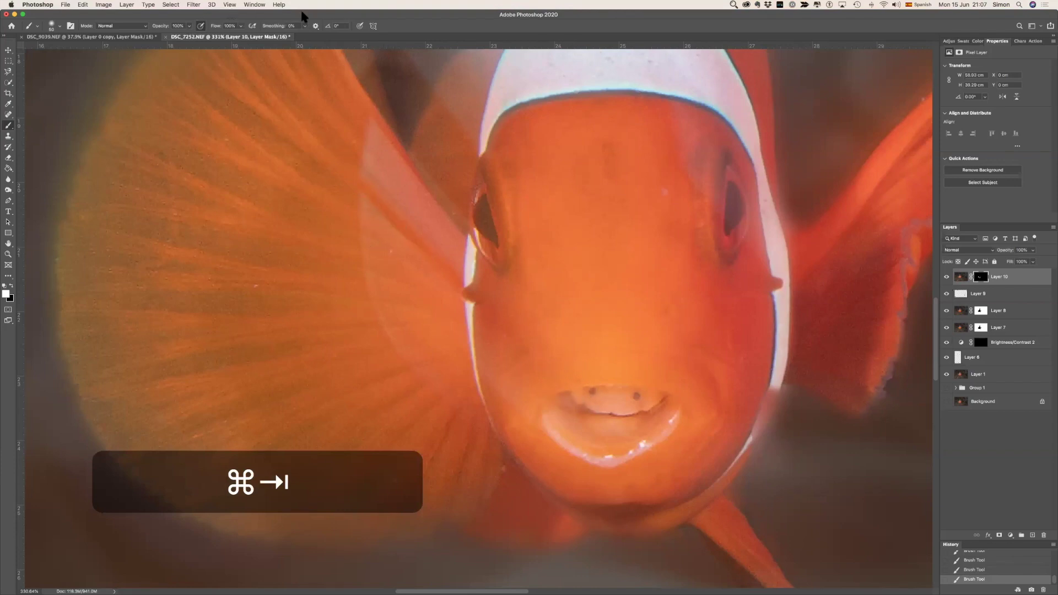
key("alt+shift+super+e")
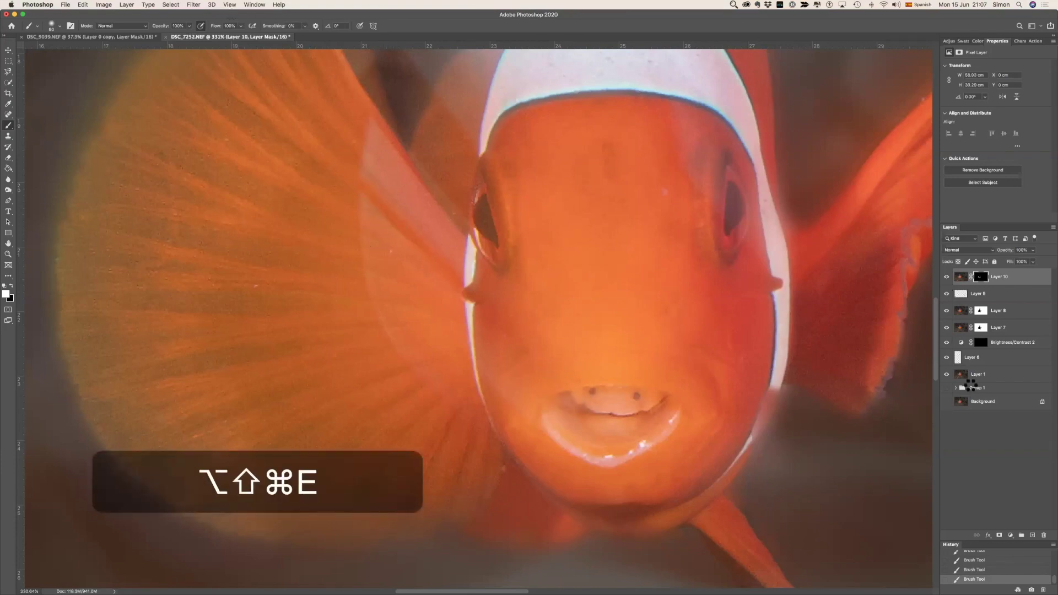
left_click(194, 5)
mouse_move(224, 152)
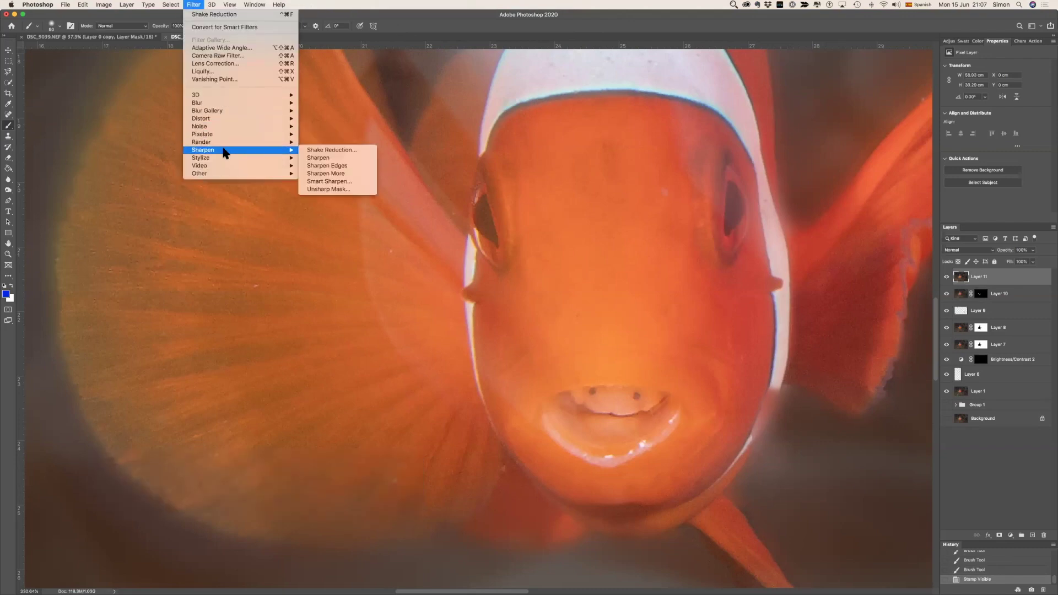
mouse_move(228, 127)
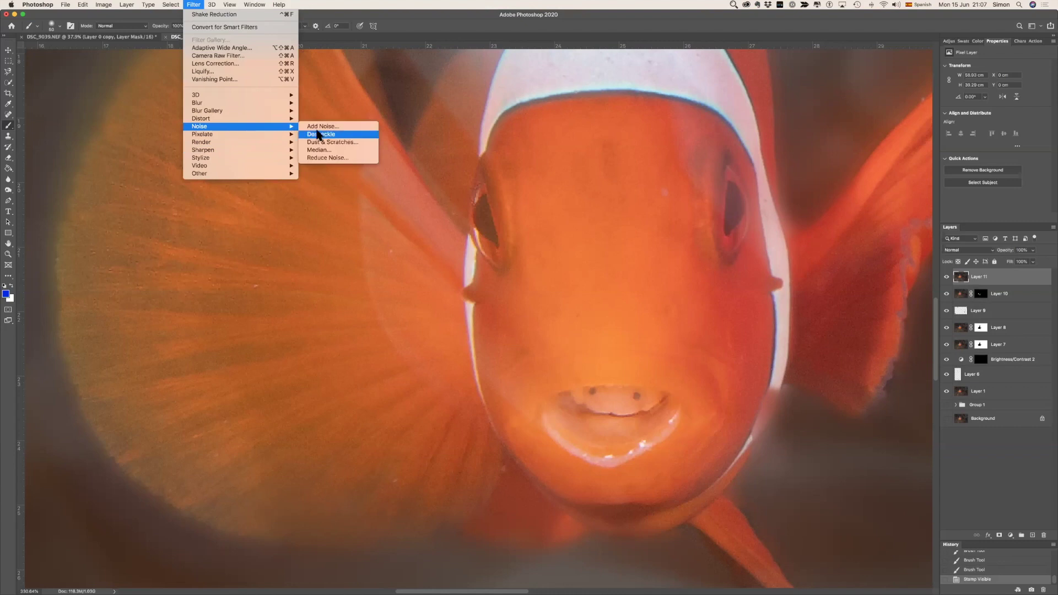
left_click(338, 158)
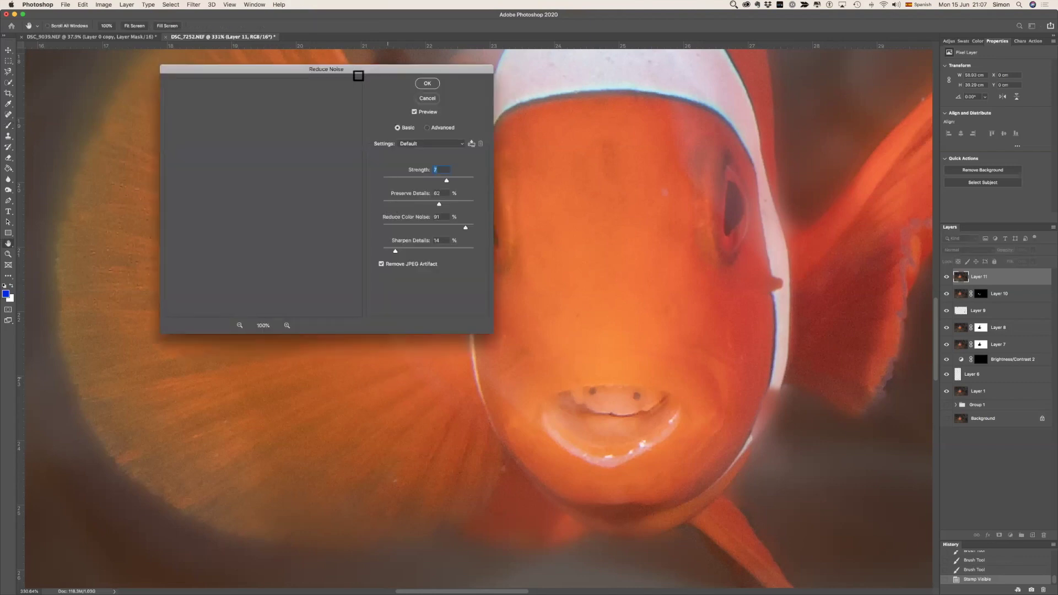
- Centre the Reduce Noise preview on the fish's side fin, set Strength to 8, and apply the filter to Layer 11
left_click_drag(358, 69, 655, 217)
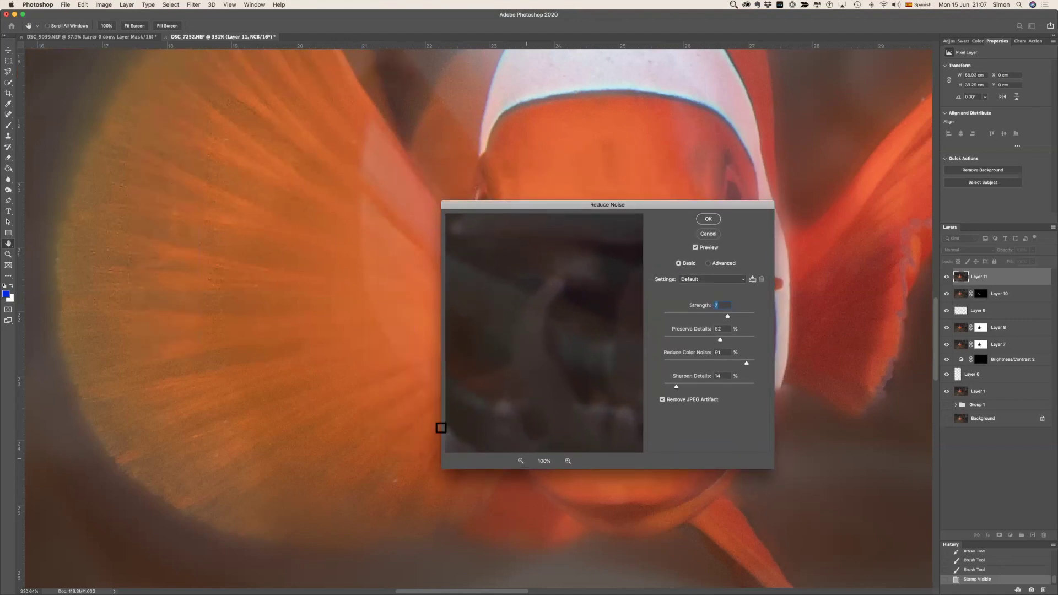
left_click(227, 194)
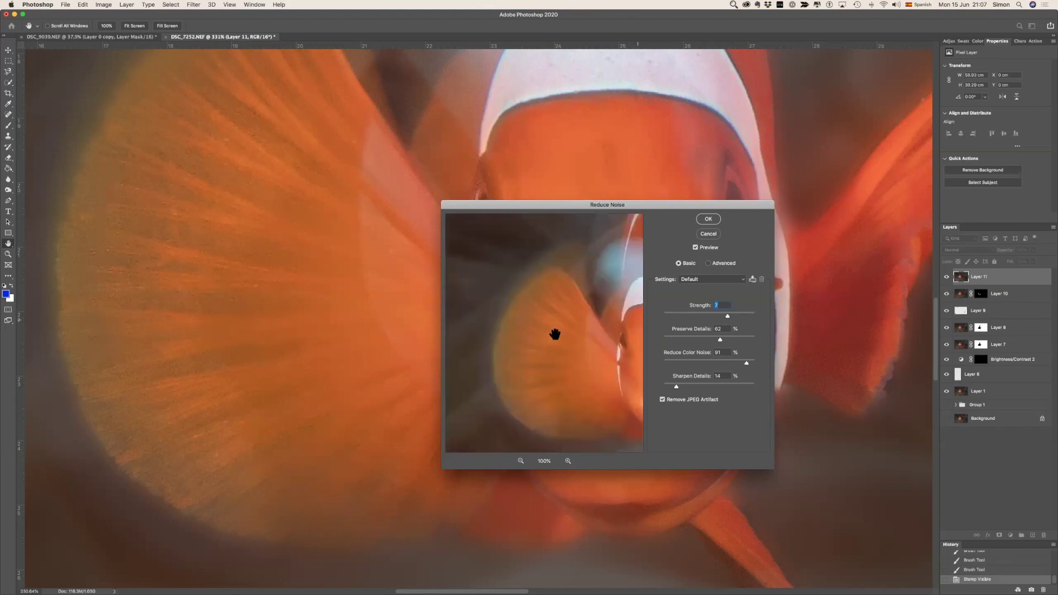
left_click_drag(519, 315, 529, 300)
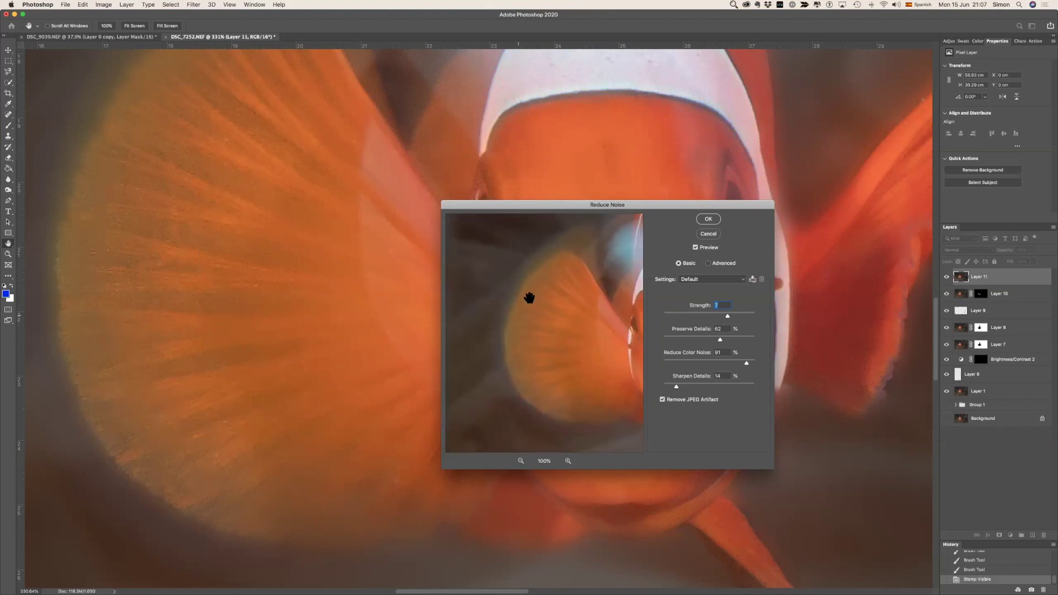
left_click_drag(580, 330, 541, 322)
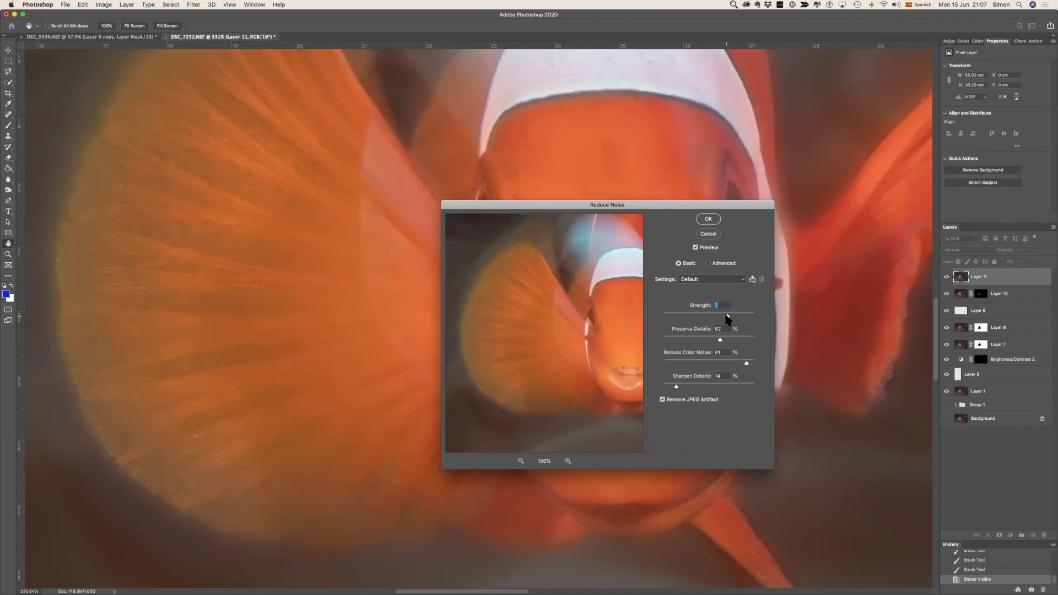
left_click_drag(718, 317, 711, 317)
left_click_drag(712, 316, 735, 317)
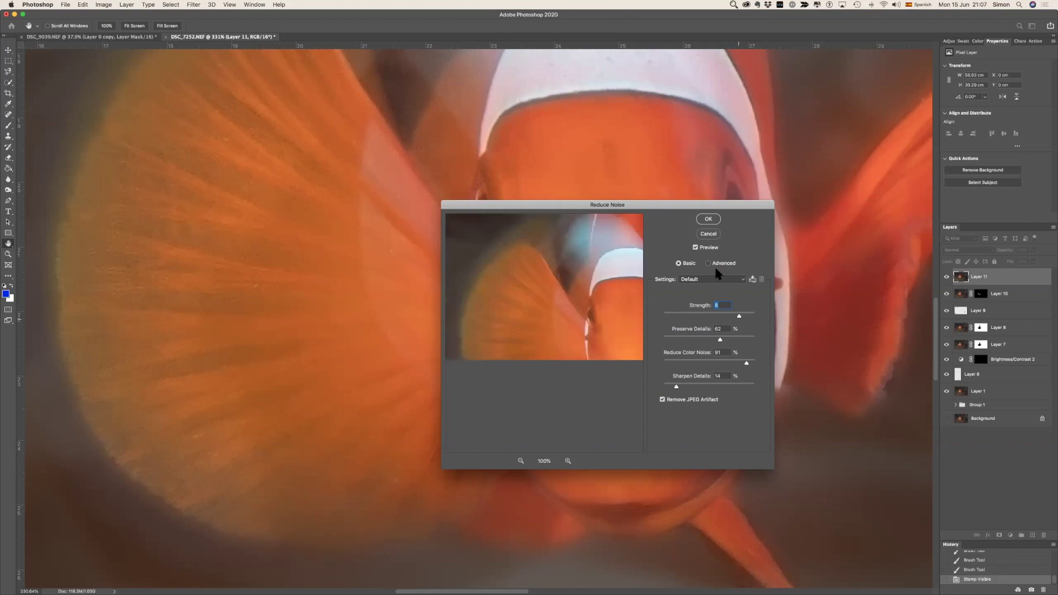
left_click(709, 220)
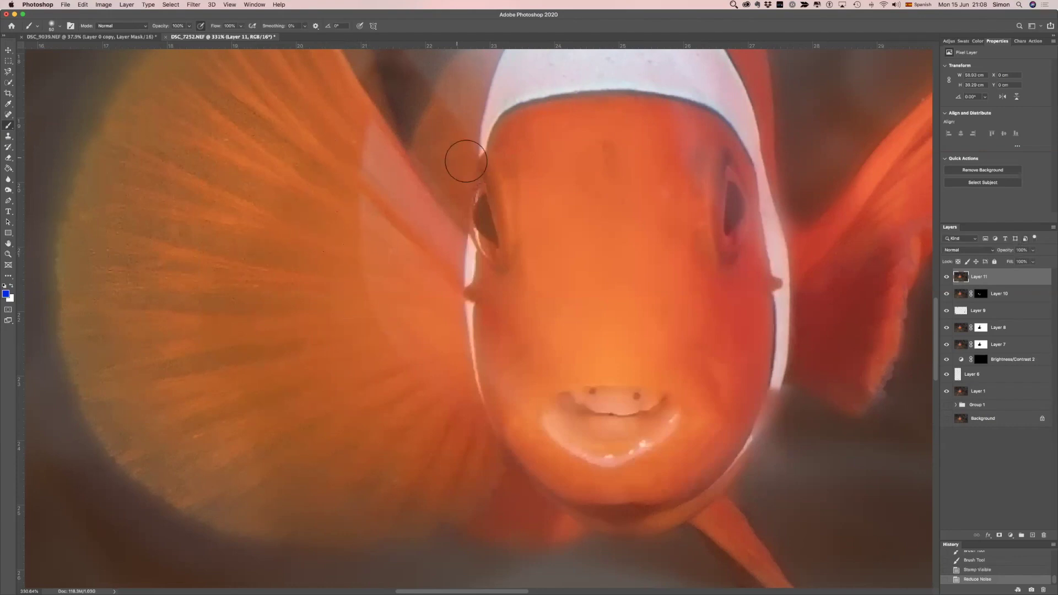
- Compare Layer 11 hidden and shown to inspect the noise reduction on the fin, head and upper body
left_click(948, 278)
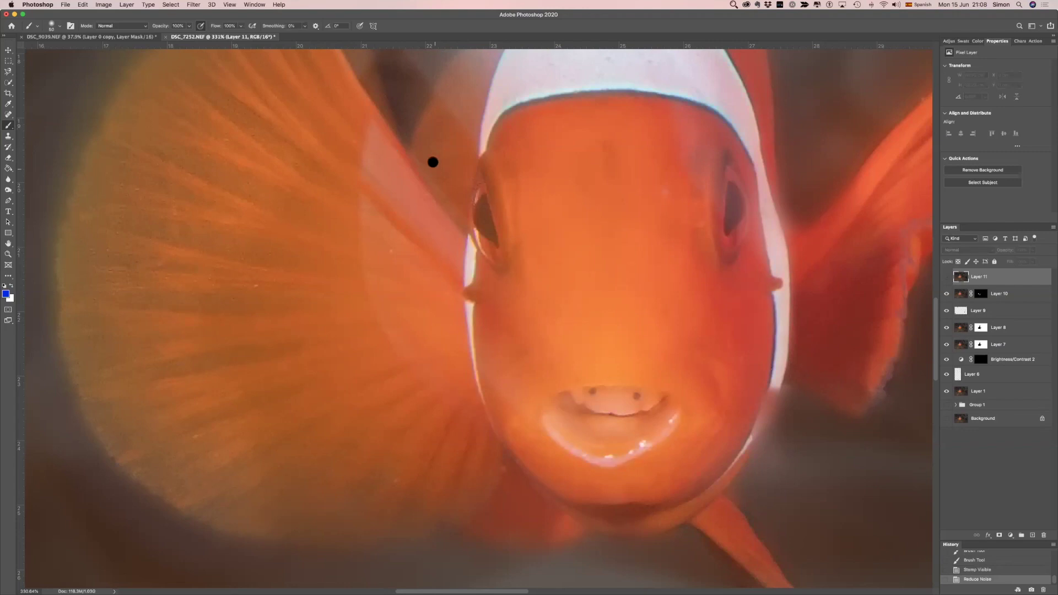
scroll(432, 165, "up", 3)
scroll(441, 194, "up", 5)
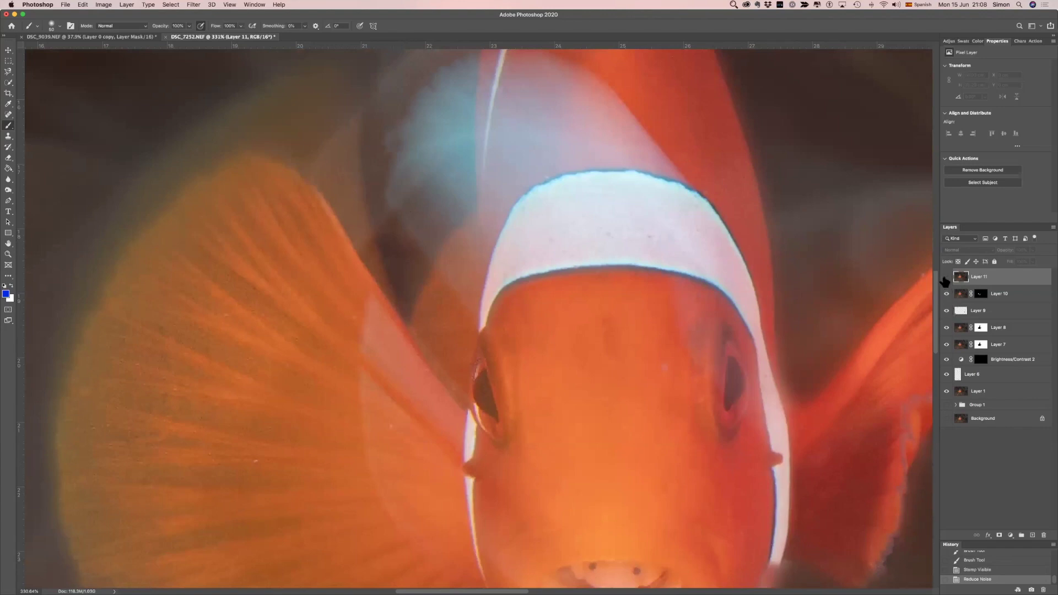
left_click(945, 278)
left_click(946, 279)
left_click(946, 279)
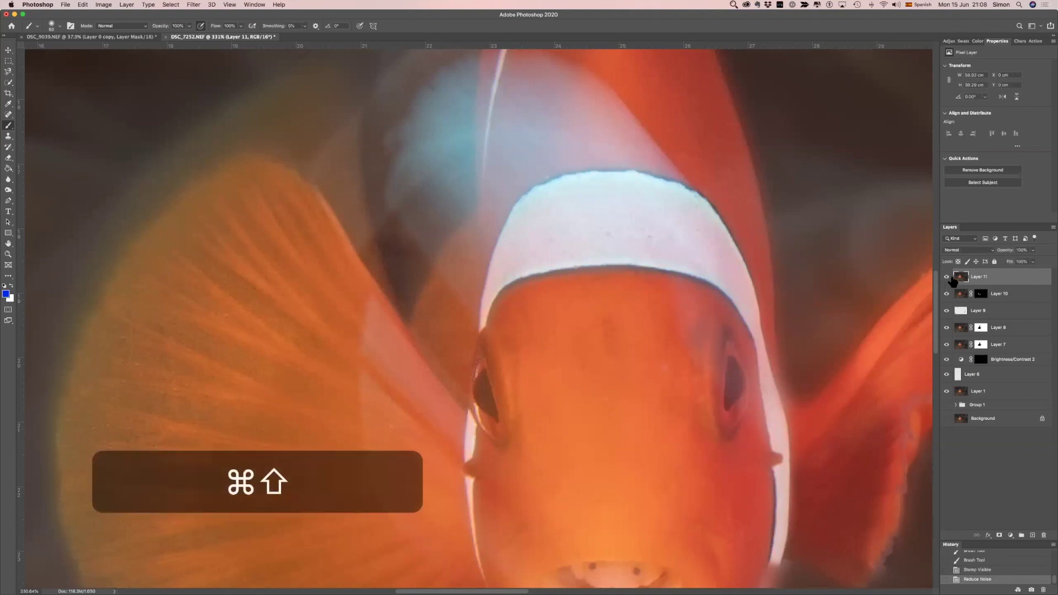
- Add a black layer mask to Layer 11 to hide its noise reduction
key("super+shift+n")
key("Escape")
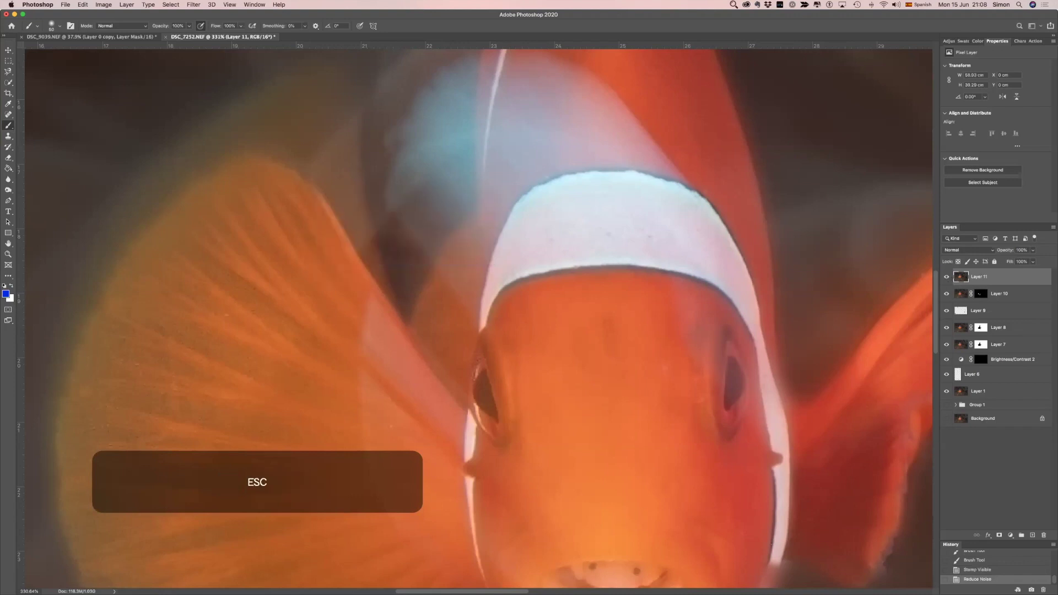
key("shift+super+m")
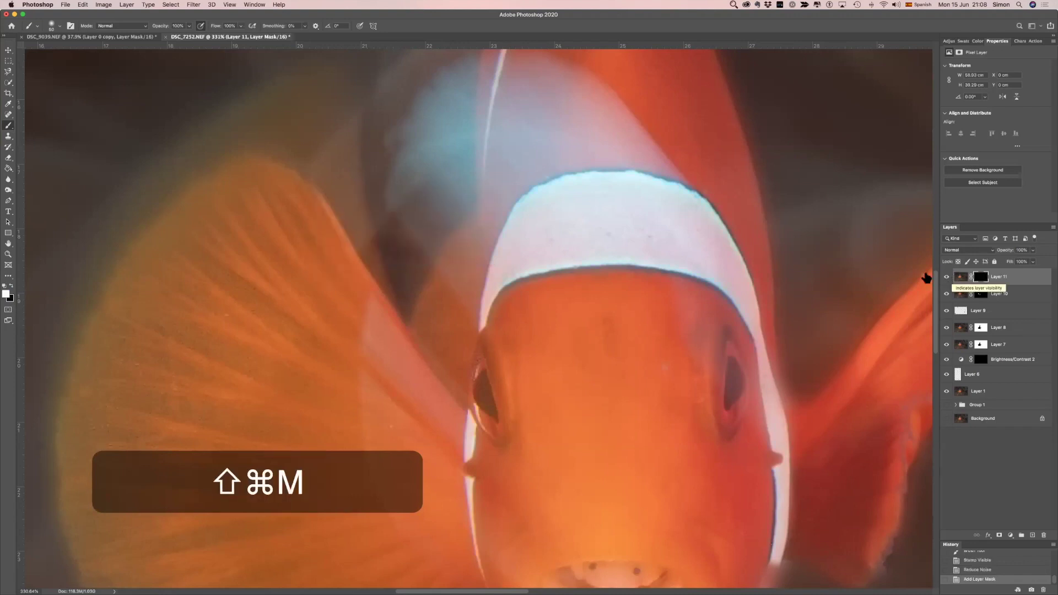
- Paint white on Layer 11's mask over the fish's large side fin and the noisy areas around its head
left_click_drag(457, 241, 493, 253)
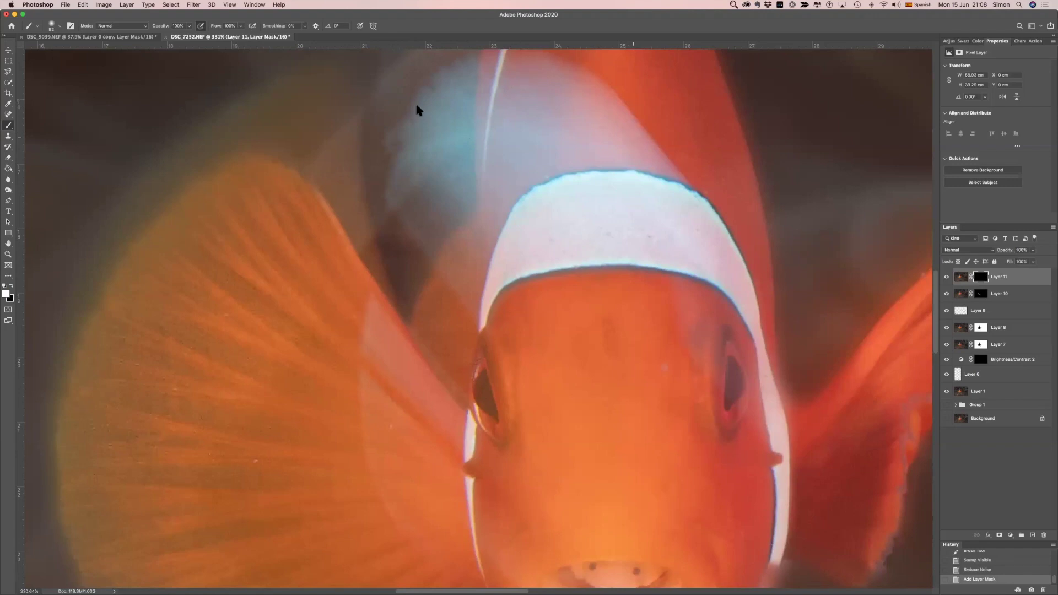
left_click(325, 194)
left_click_drag(234, 343, 201, 346)
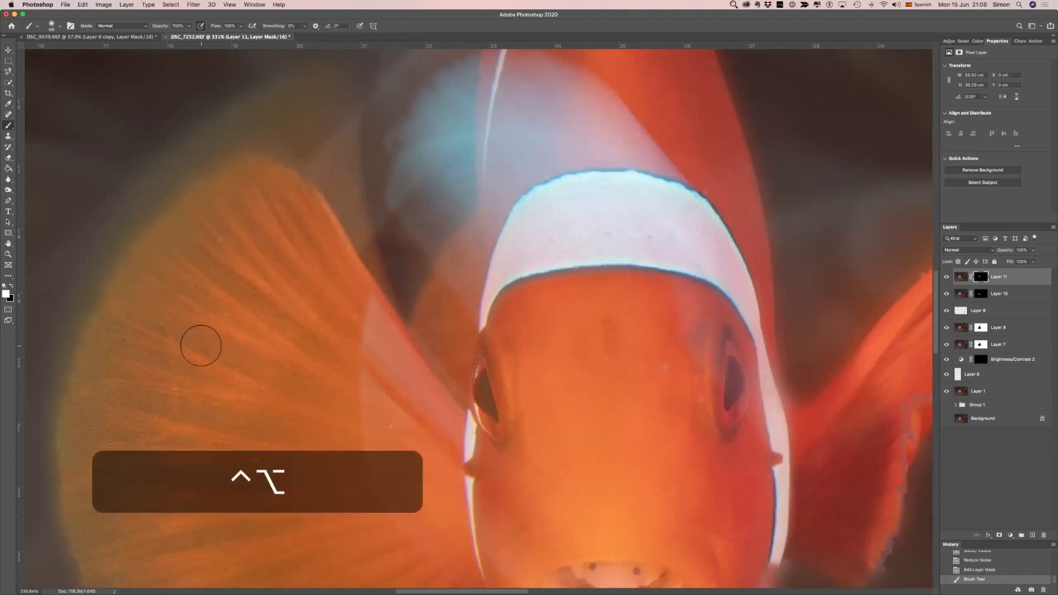
left_click_drag(151, 303, 286, 309)
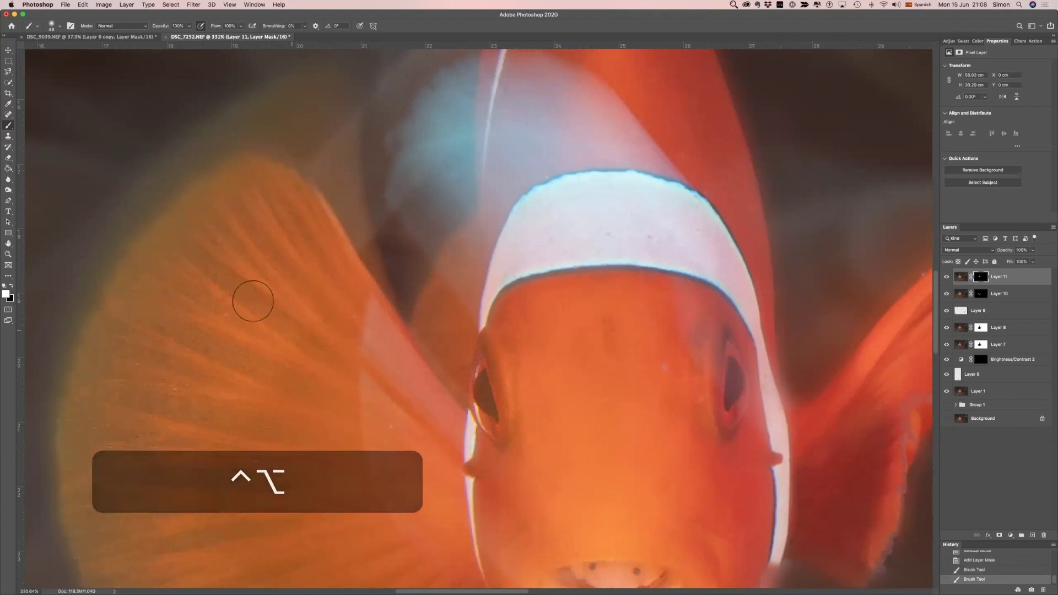
mouse_move(355, 371)
left_mouse_down()
mouse_move(289, 354)
mouse_move(297, 378)
left_mouse_up()
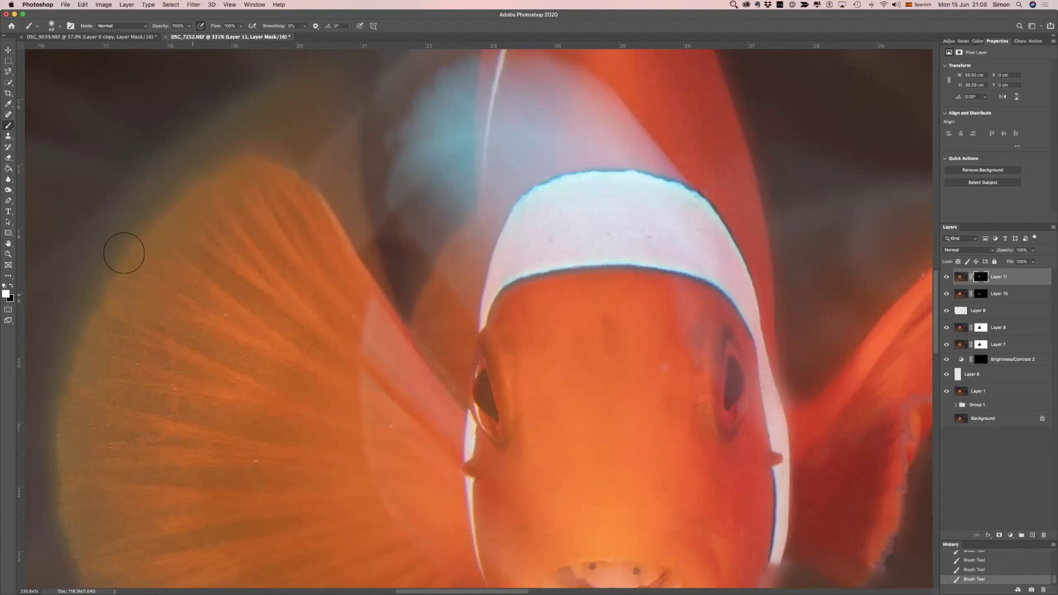
left_click_drag(718, 160, 750, 201)
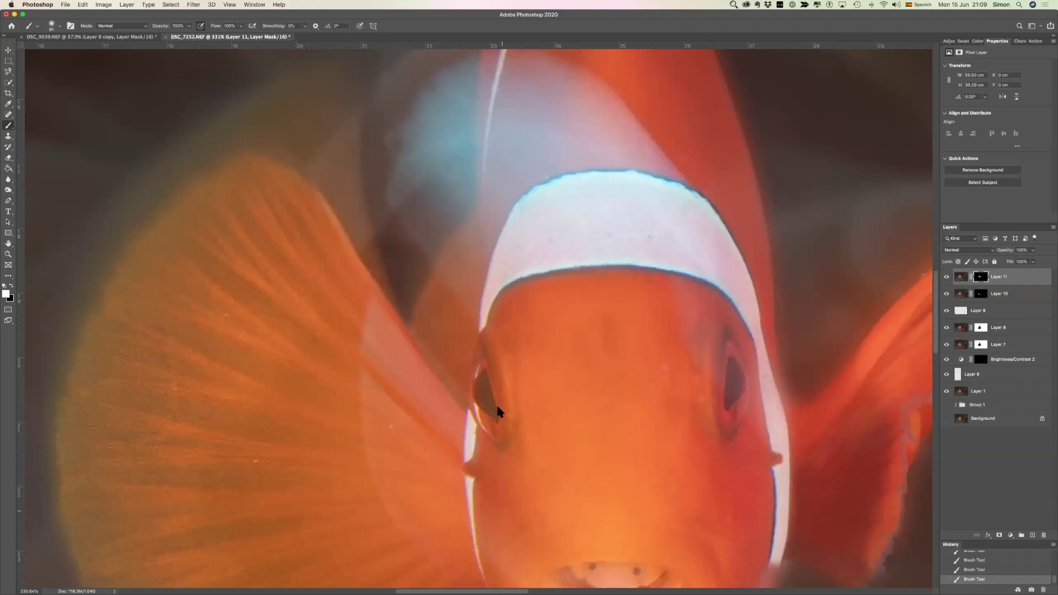
- View the whole fish and compare the photo with Layer 11 hidden and shown
scroll(527, 407, "down", 15)
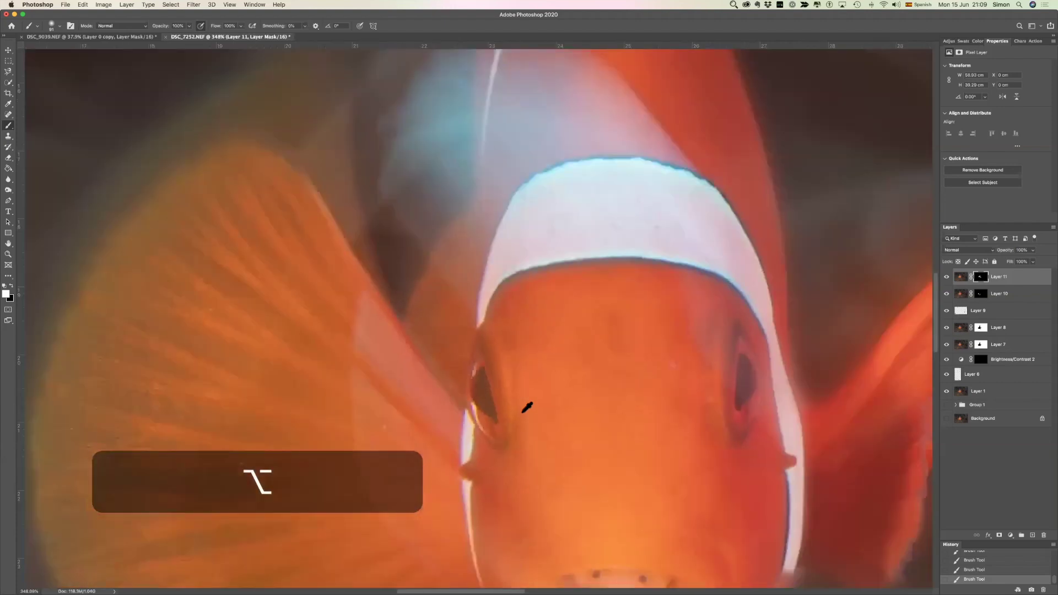
scroll(527, 404, "up", 10)
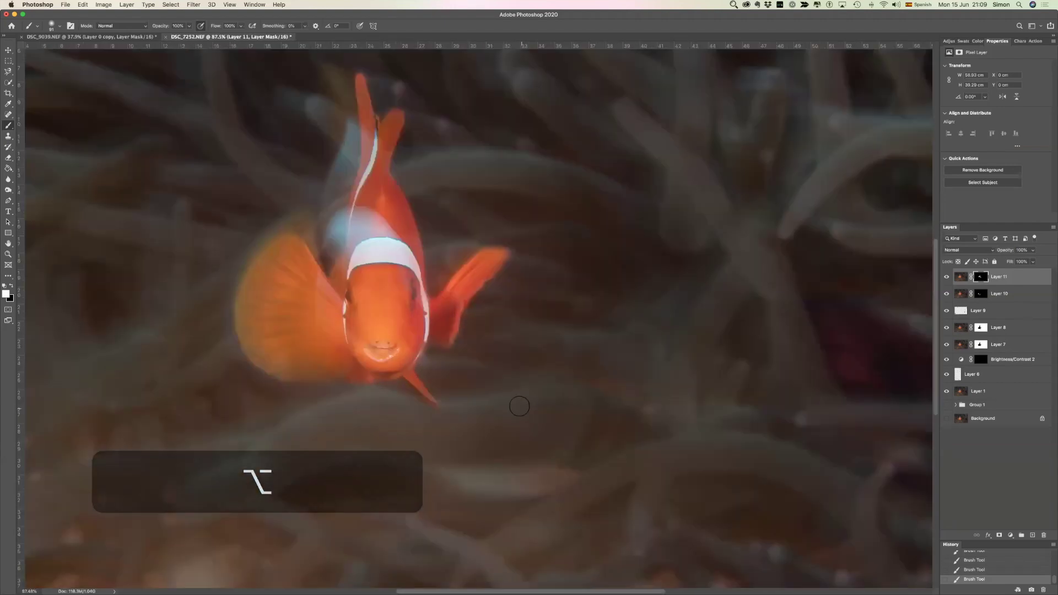
left_click(947, 278)
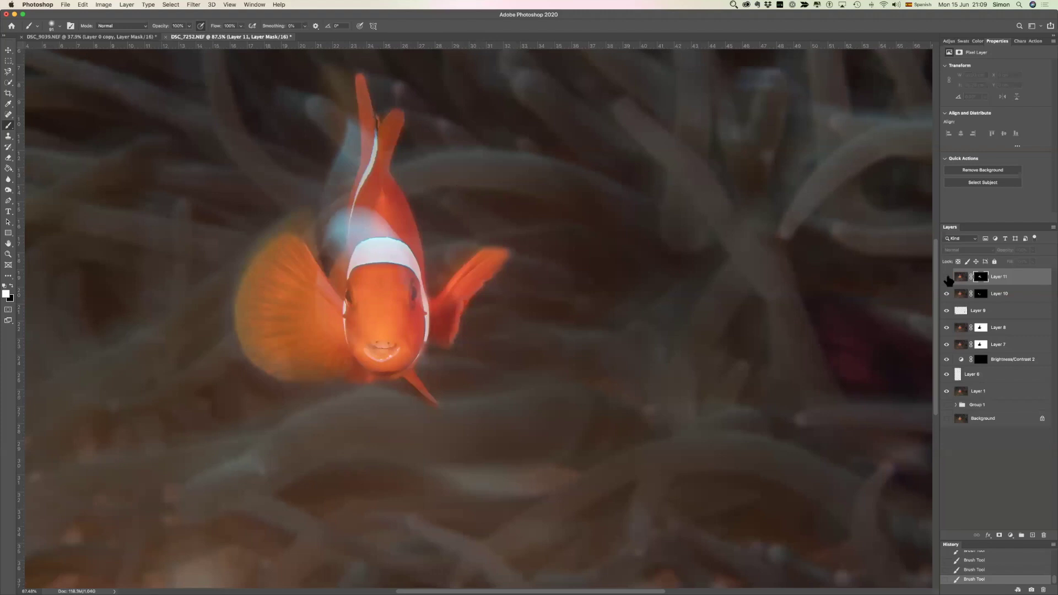
left_click(948, 277)
left_click(947, 277)
left_click(947, 277)
- Switch to the PowerPoint slideshow and advance from the Luminance Noise slide to the Photoshop logo slide
key("super+Tab")
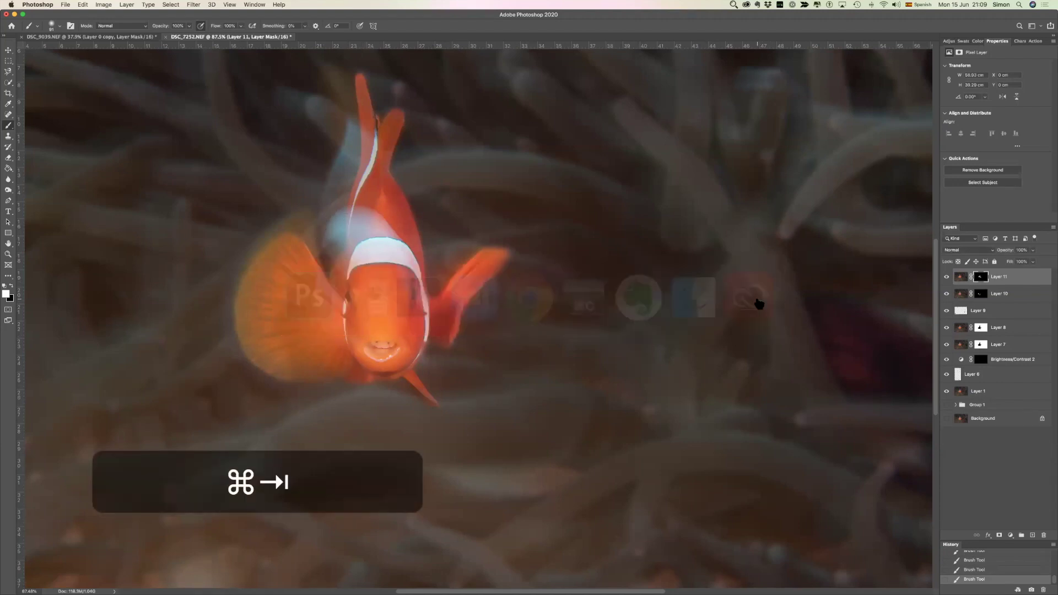
key("super+Tab")
key("super+Tab")
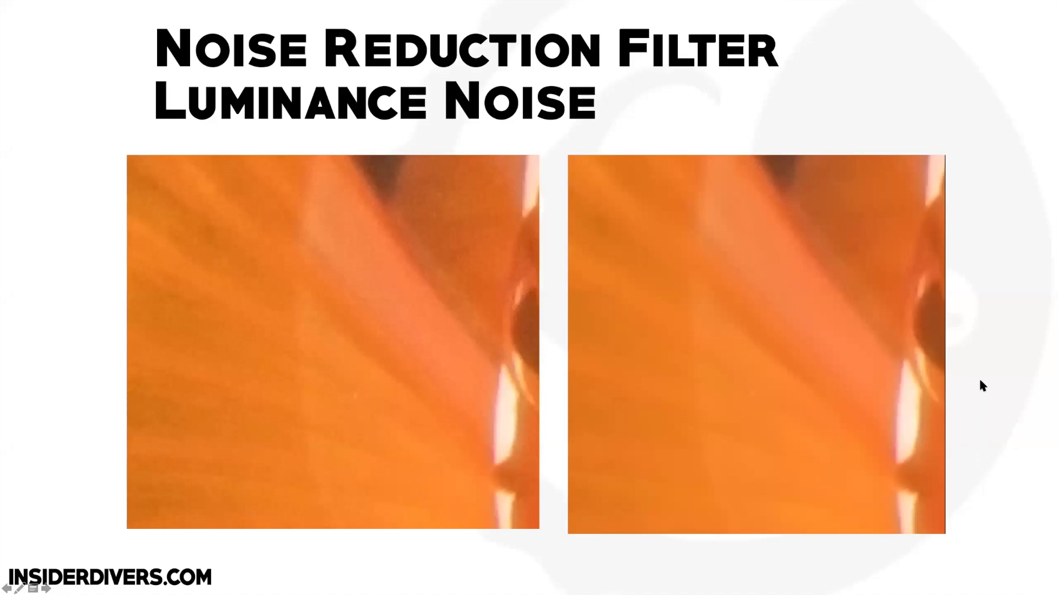
left_click(561, 342)
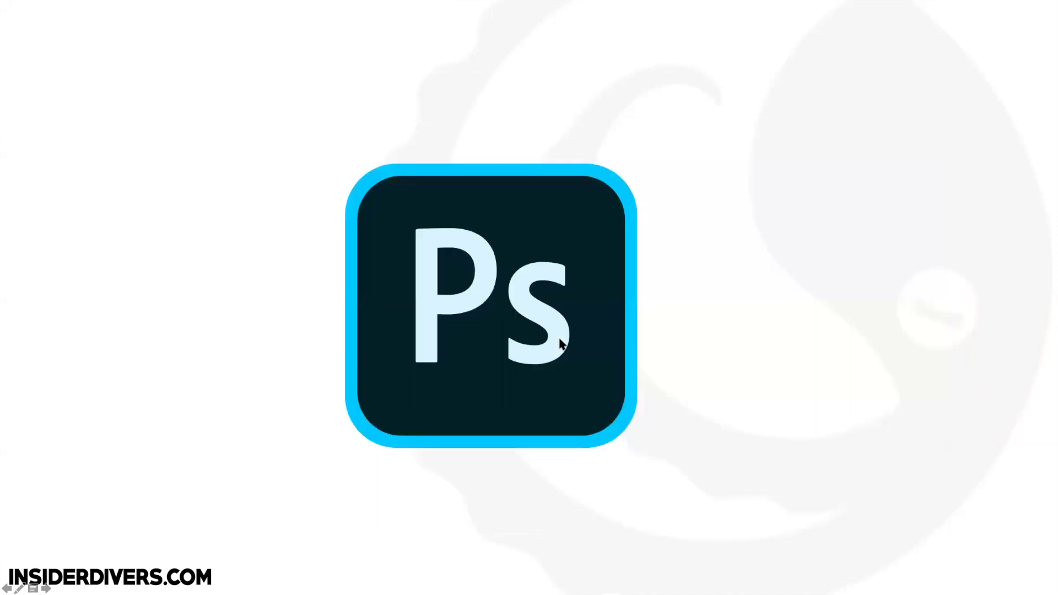
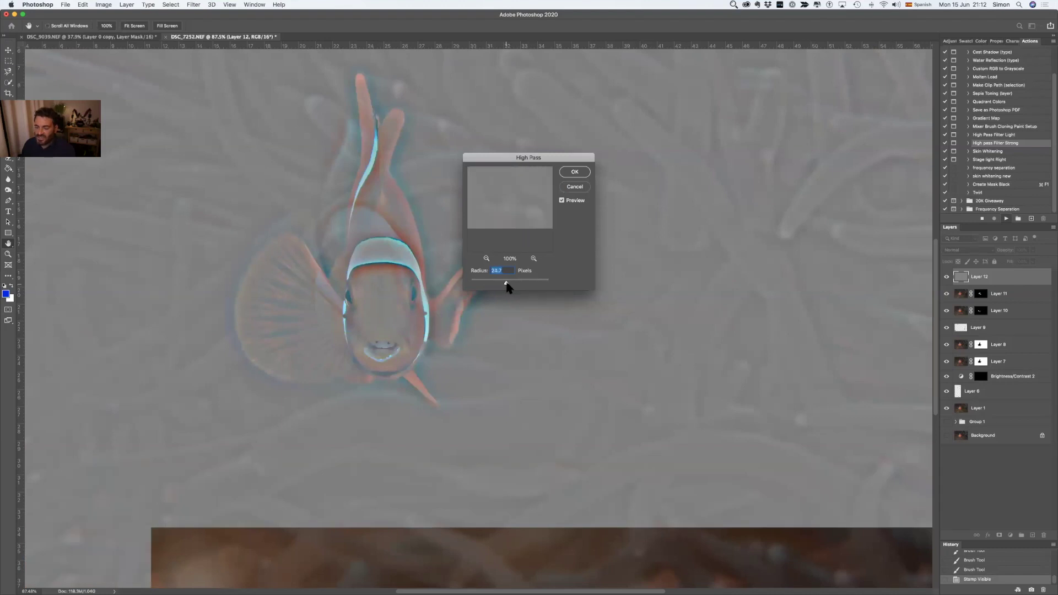
- Apply the High Pass filter to Layer 12 with a 24.7-pixel radius so the action finishes with Soft Light blending and a black mask
left_click(575, 172)
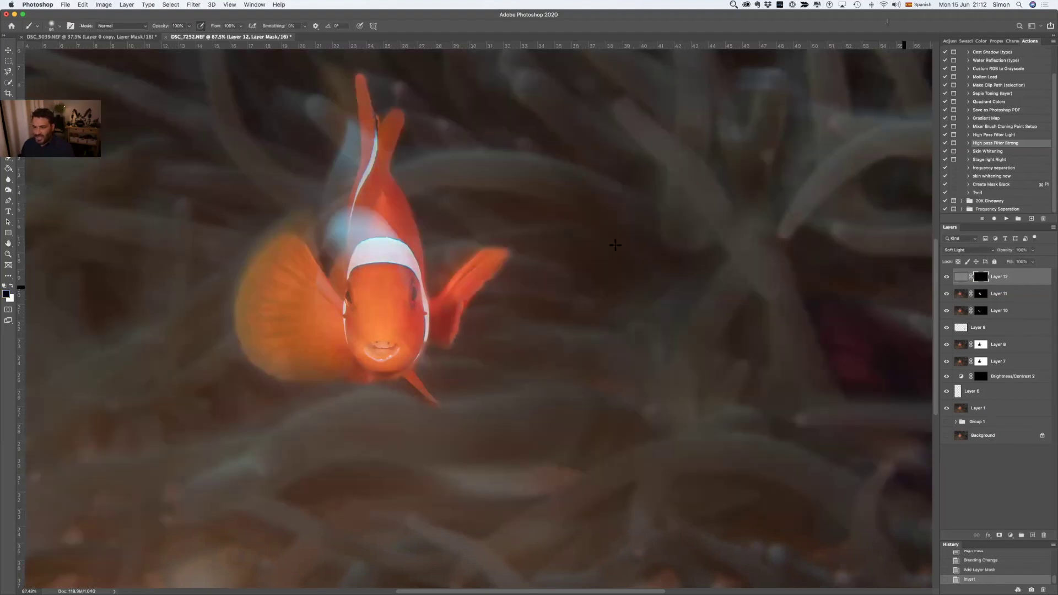
left_click(947, 277)
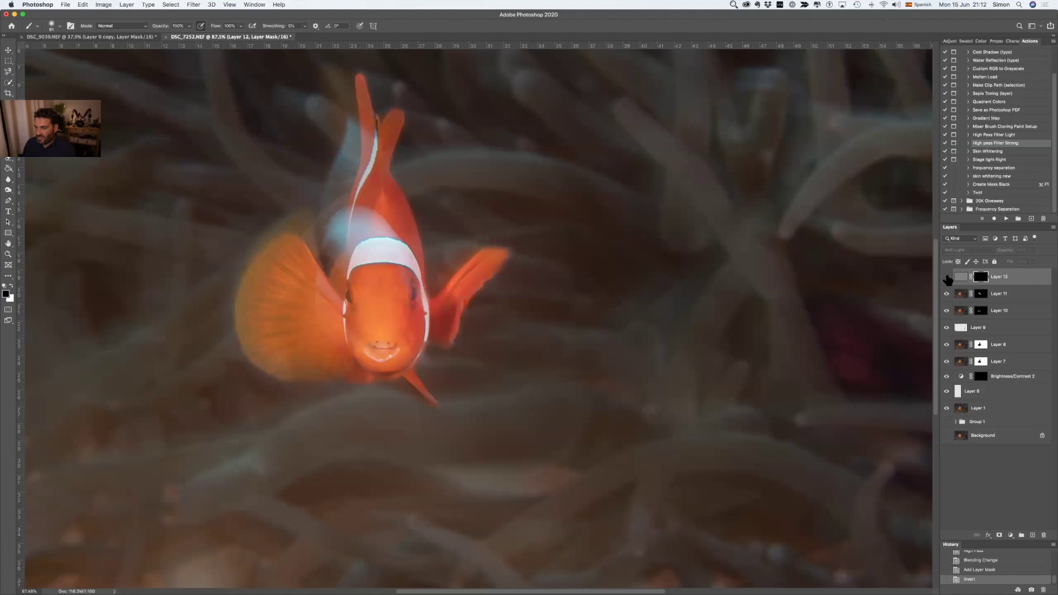
- Paint white on Layer 12's mask over the fish's mouth, eyes and fins with a soft, resized brush
left_click(982, 280)
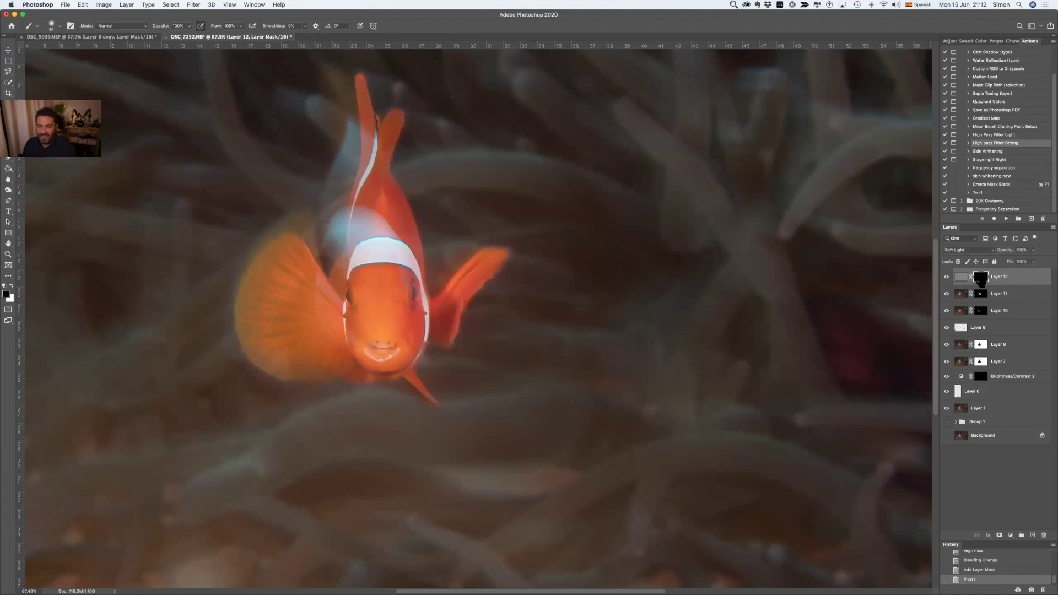
key("b")
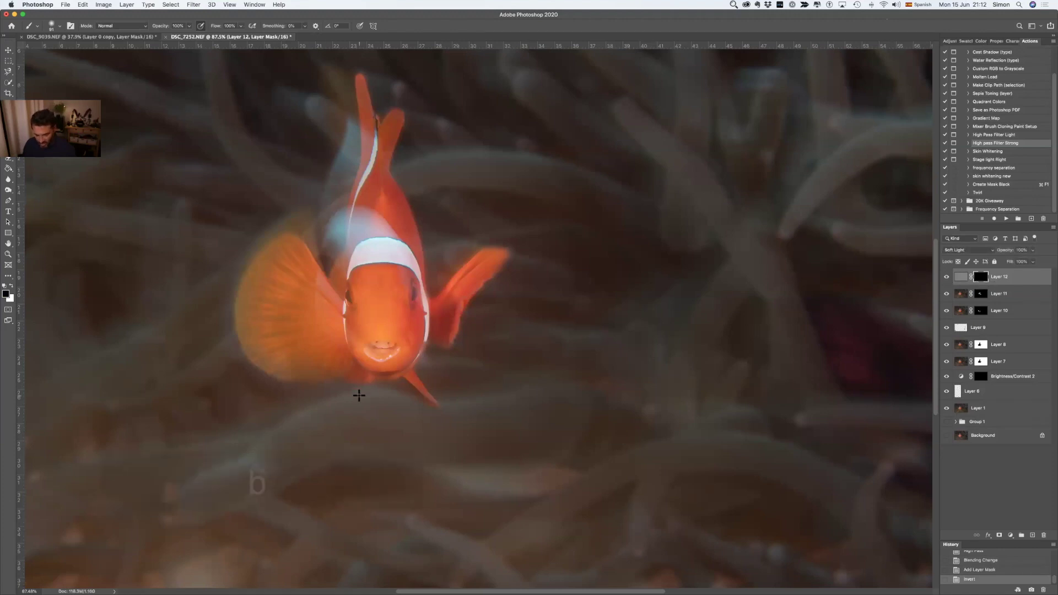
key("x")
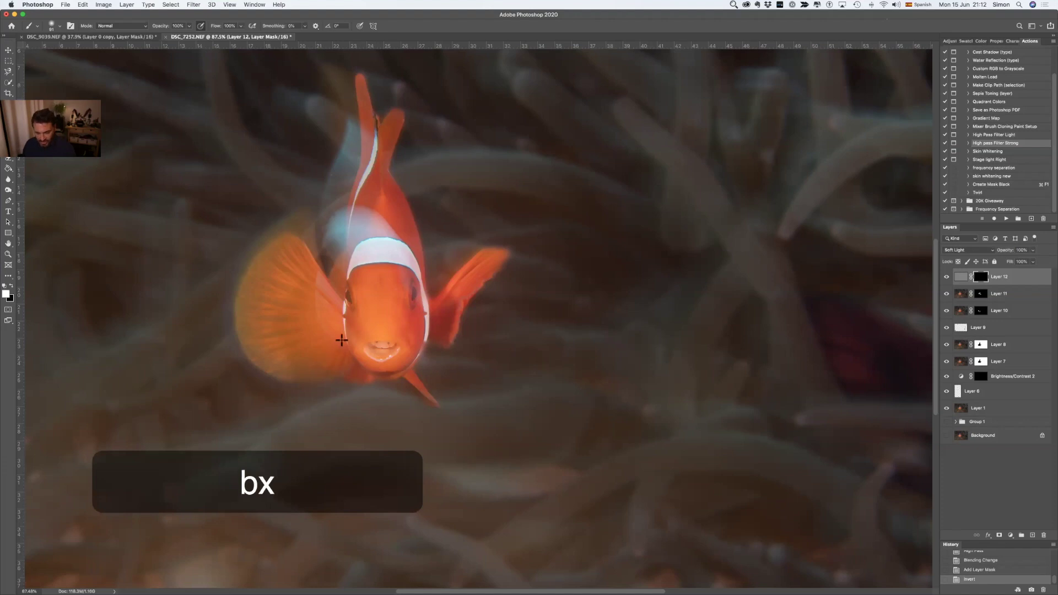
key("ctrl+alt")
left_click_drag(348, 345, 344, 342)
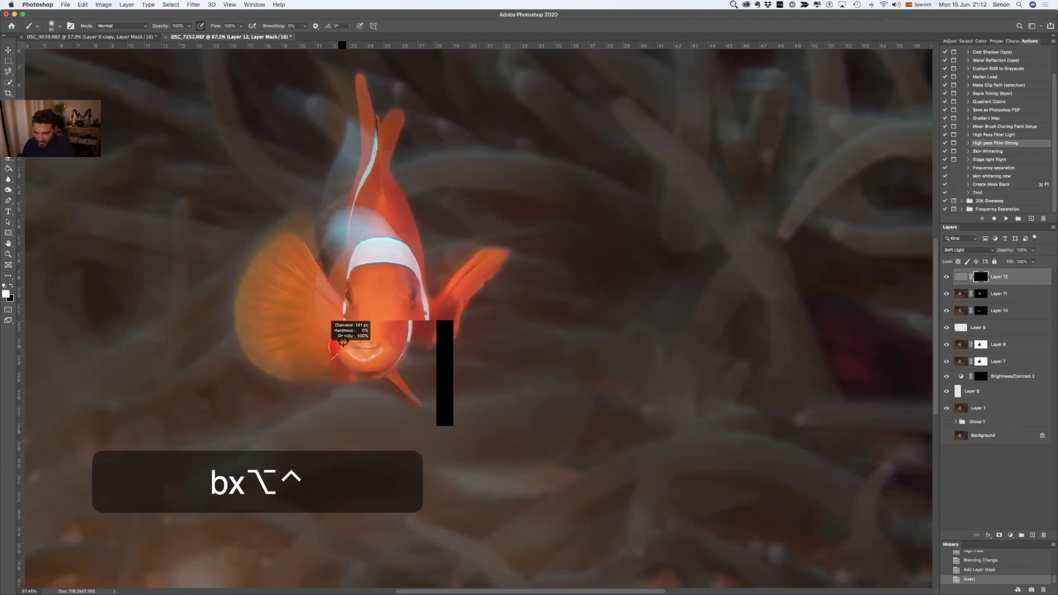
scroll(344, 343, "up", 5)
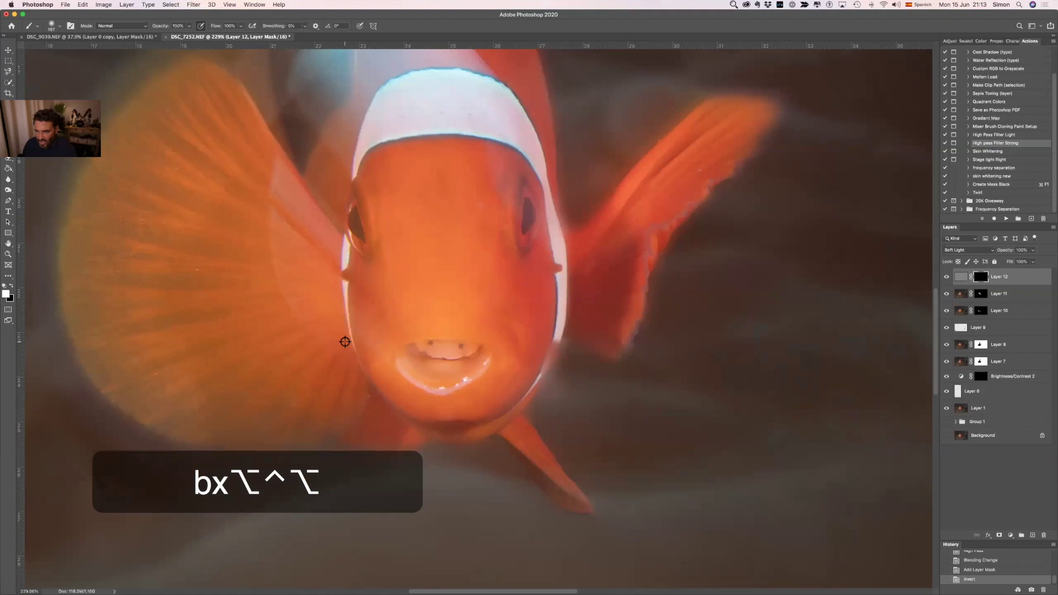
key("ctrl+alt")
left_click_drag(427, 381, 404, 367)
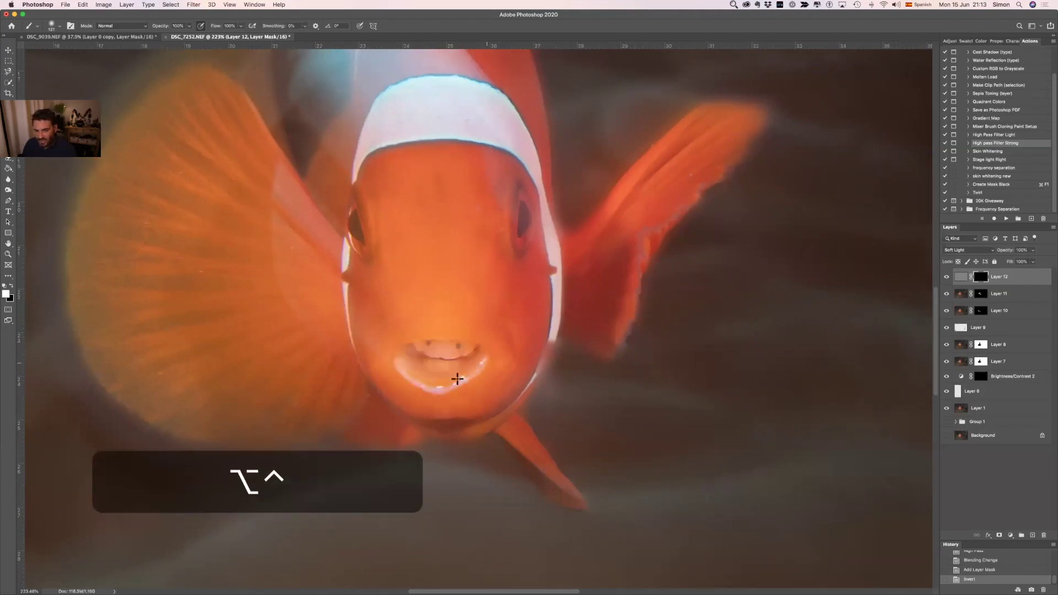
mouse_move(446, 351)
left_mouse_down()
mouse_move(427, 347)
mouse_move(469, 348)
mouse_move(459, 362)
left_mouse_up()
mouse_move(518, 218)
left_mouse_down()
mouse_move(521, 235)
mouse_move(523, 214)
left_mouse_up()
mouse_move(353, 201)
left_mouse_down()
mouse_move(363, 243)
mouse_move(361, 207)
mouse_move(342, 245)
left_mouse_up()
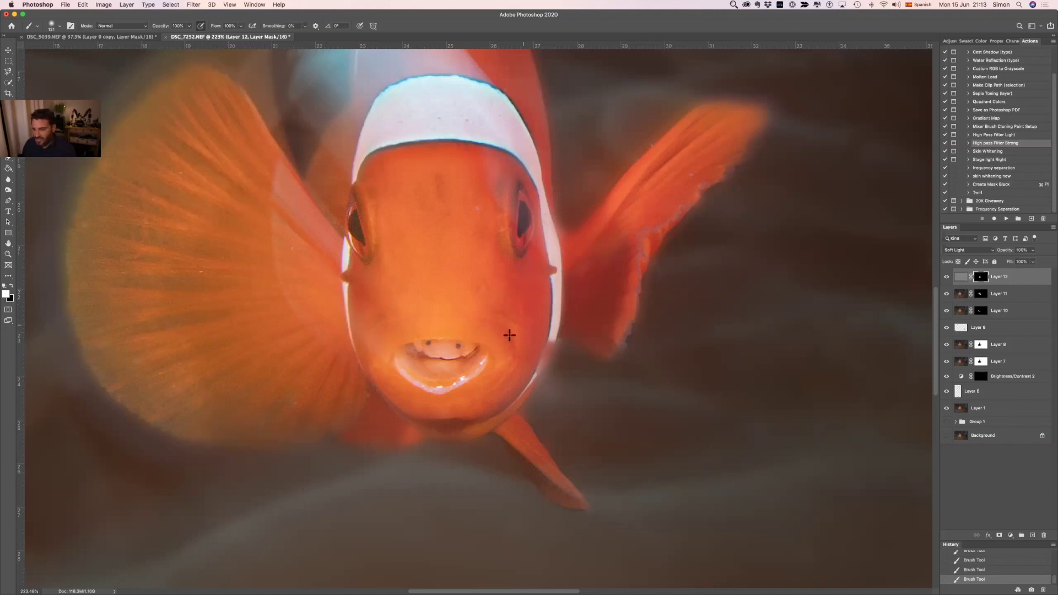
- Compare Layer 12 hidden and shown to inspect the High Pass sharpening on the fish
left_click(948, 277)
left_click(947, 277)
left_click(948, 278)
left_click(948, 277)
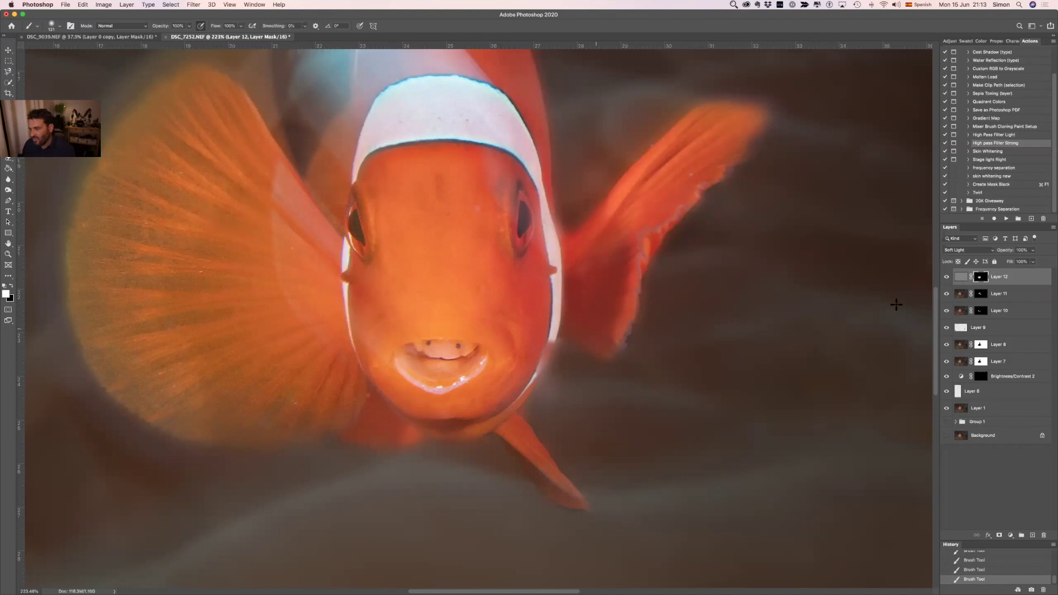
left_click(947, 278)
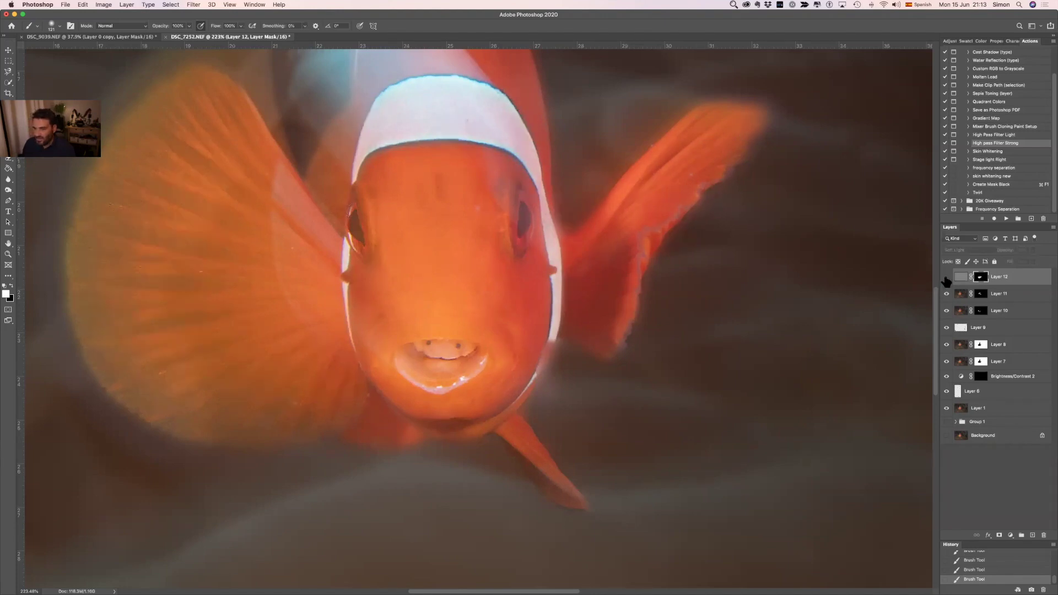
left_click(946, 277)
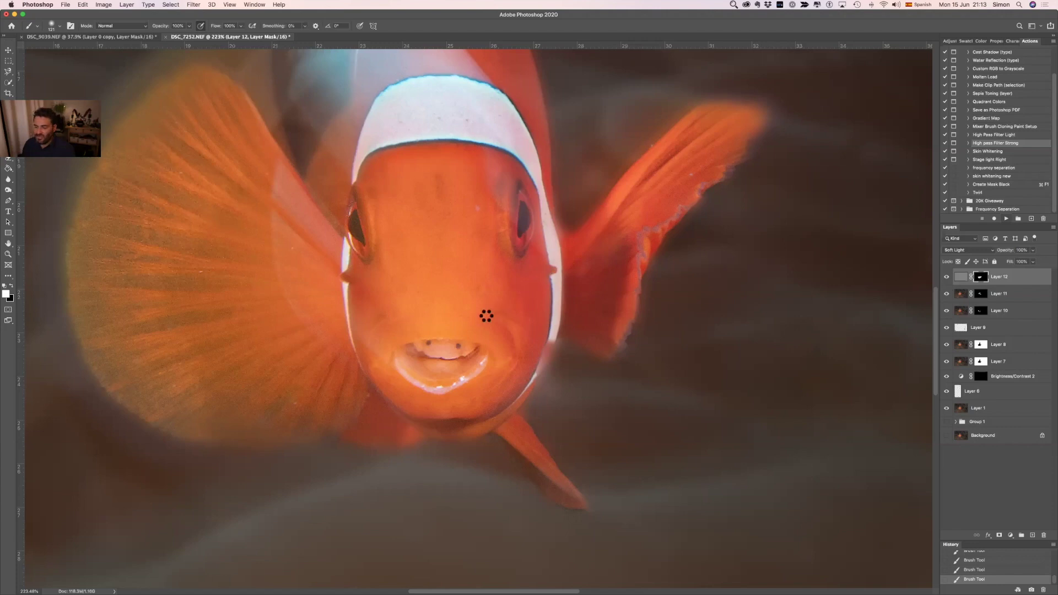
- Run the High Pass Filter Strong action with a 37.4-pixel radius and paint white on Layer 13's mask over the fish's eyes and mouth
key("F2")
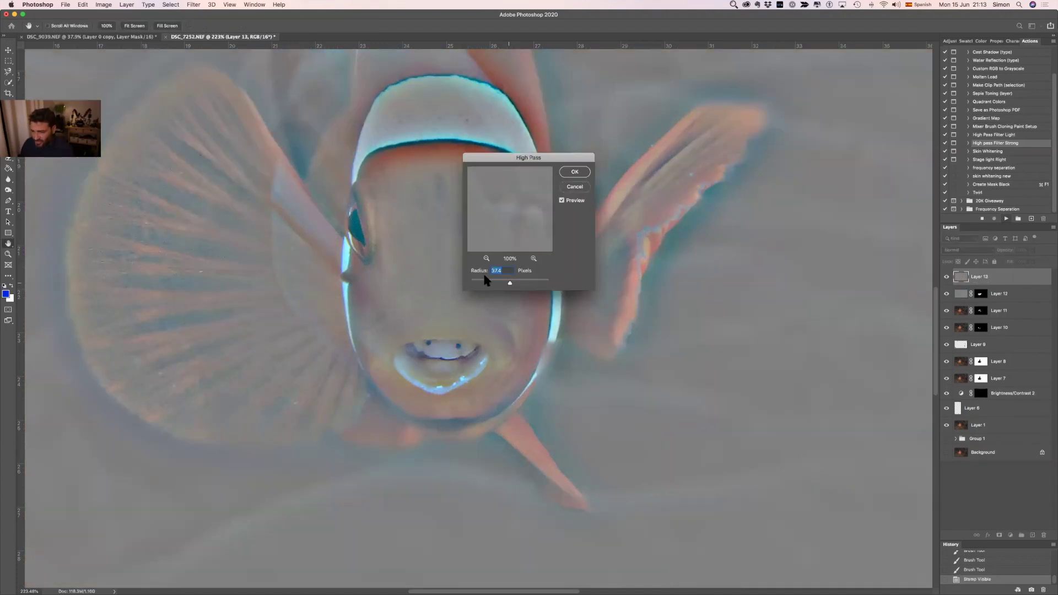
left_click(574, 172)
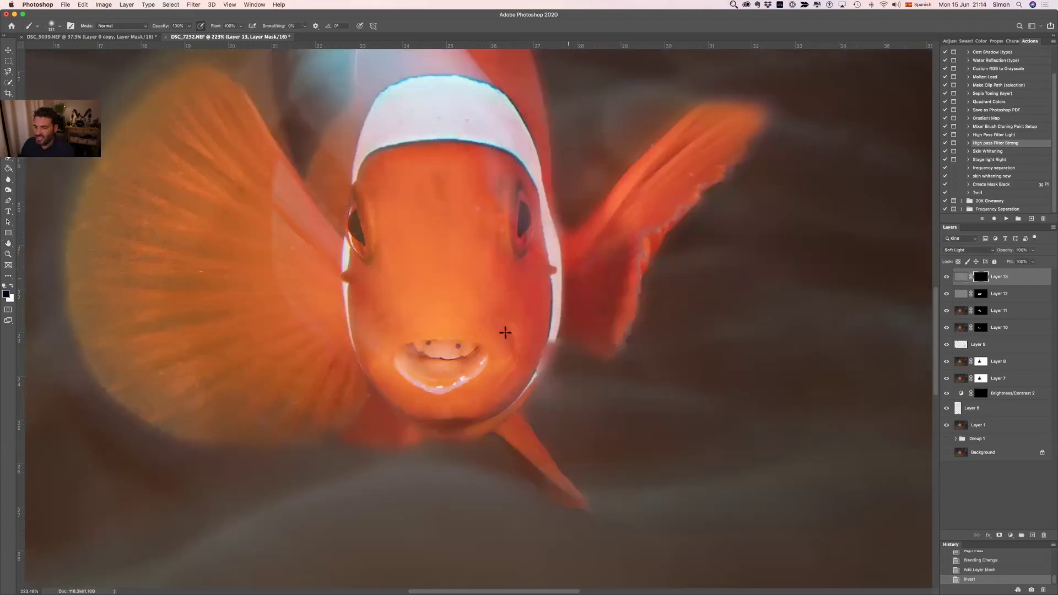
left_click(522, 202)
key("x")
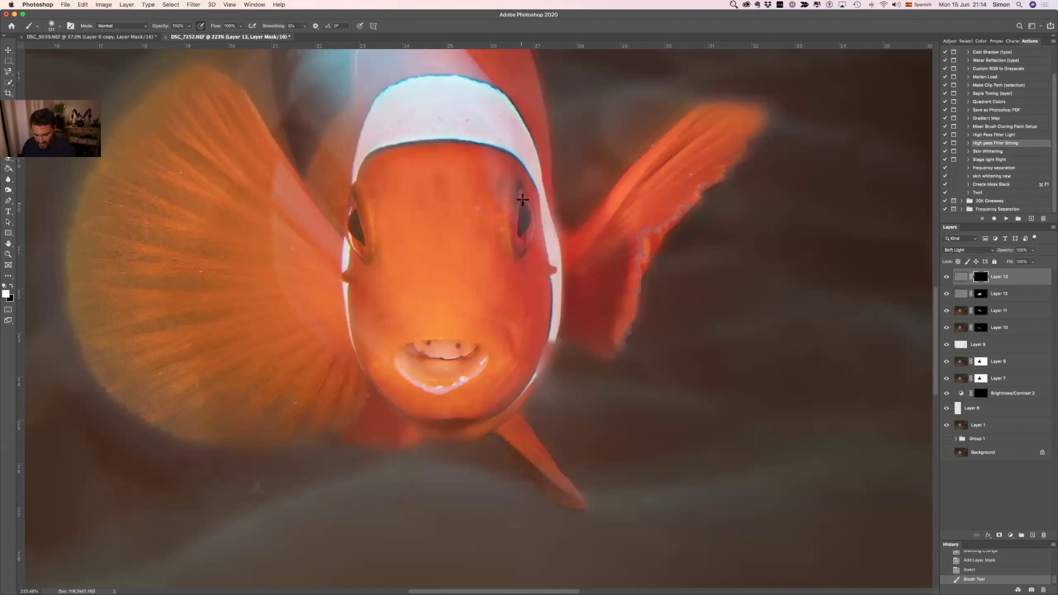
left_click_drag(521, 191, 527, 234)
mouse_move(353, 197)
left_mouse_down()
mouse_move(368, 251)
mouse_move(361, 212)
left_mouse_up()
mouse_move(408, 367)
left_mouse_down()
mouse_move(435, 390)
mouse_move(473, 378)
mouse_move(470, 352)
left_mouse_up()
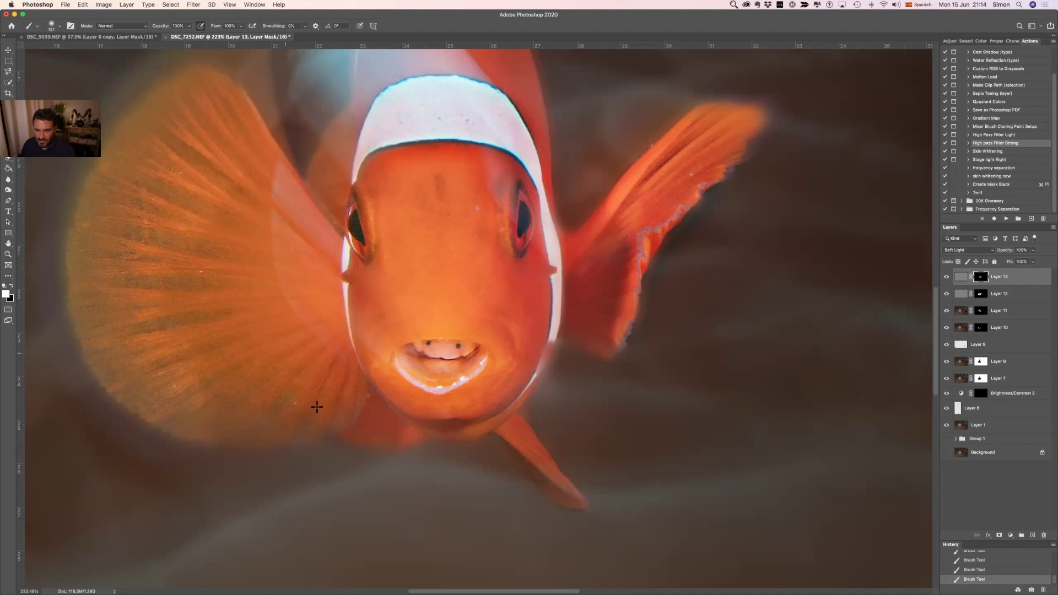
- Compare the fish with Layers 12 and 13 hidden and shown to inspect the combined High Pass sharpening
left_click(946, 294)
left_click(946, 277)
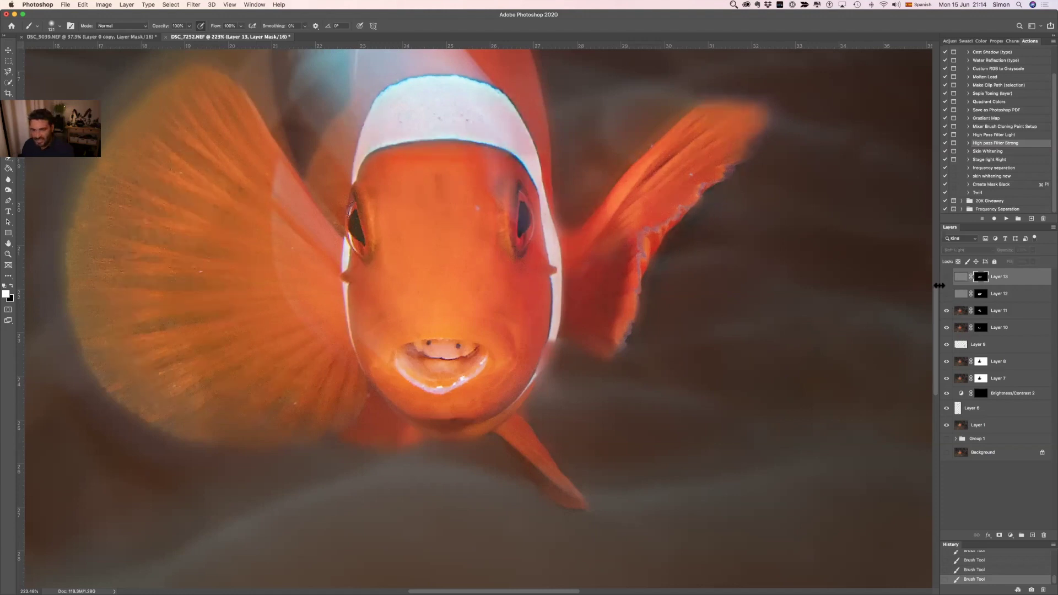
left_click(947, 294)
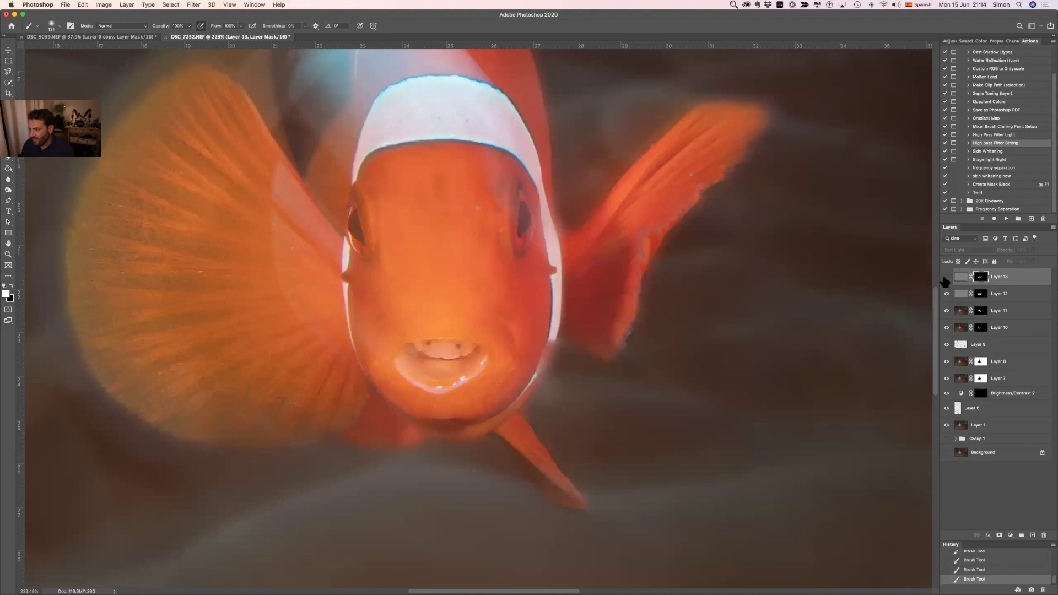
left_click(947, 277)
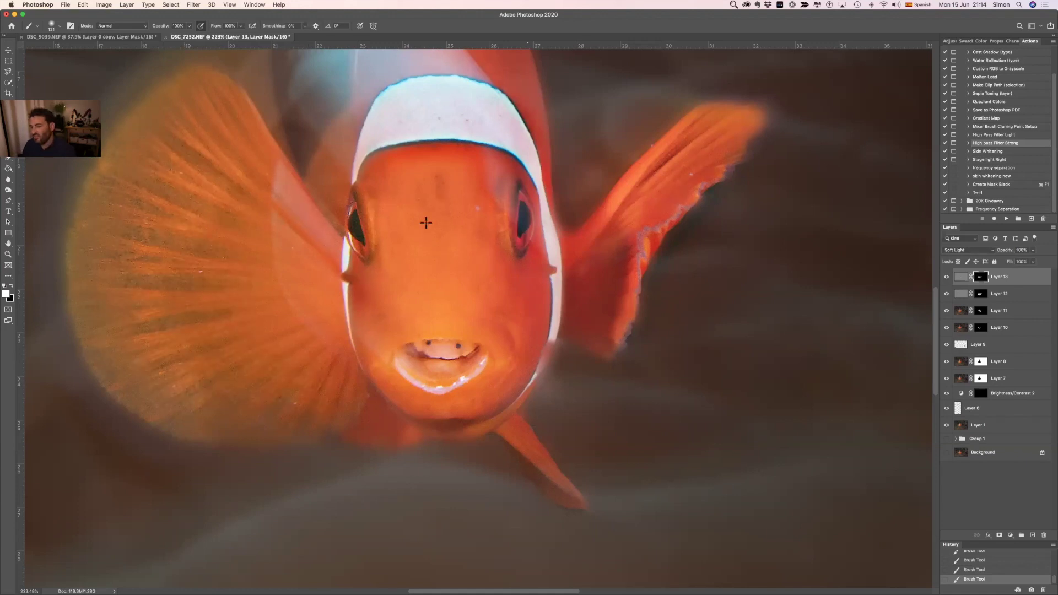
- Check Layer 13's effect on the whole photo by hiding and showing it, and reduce its opacity to 57%
scroll(240, 280, "up", 1)
scroll(239, 280, "down", 15)
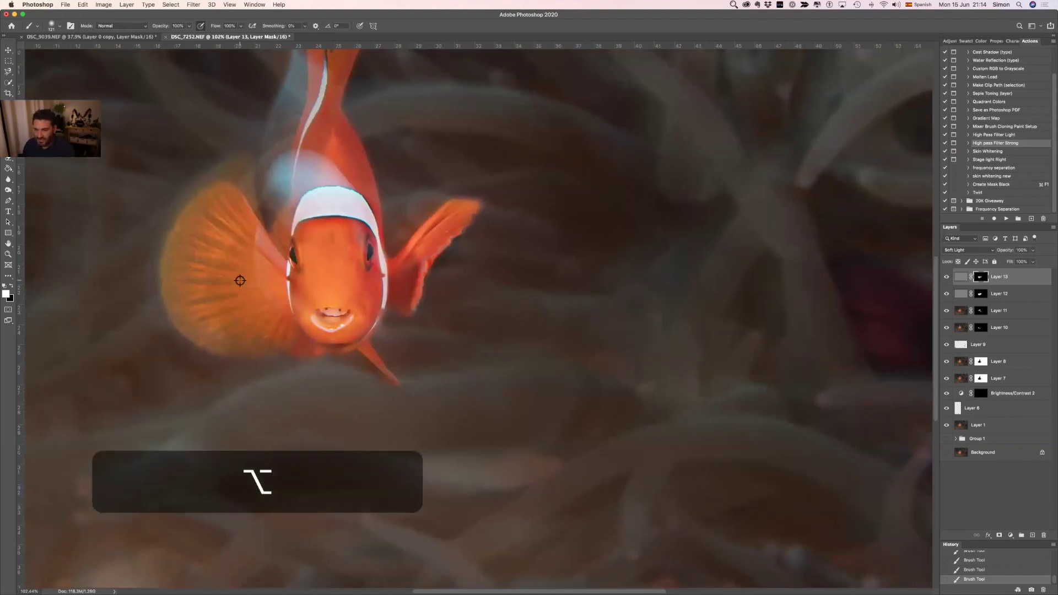
scroll(240, 281, "down", 7)
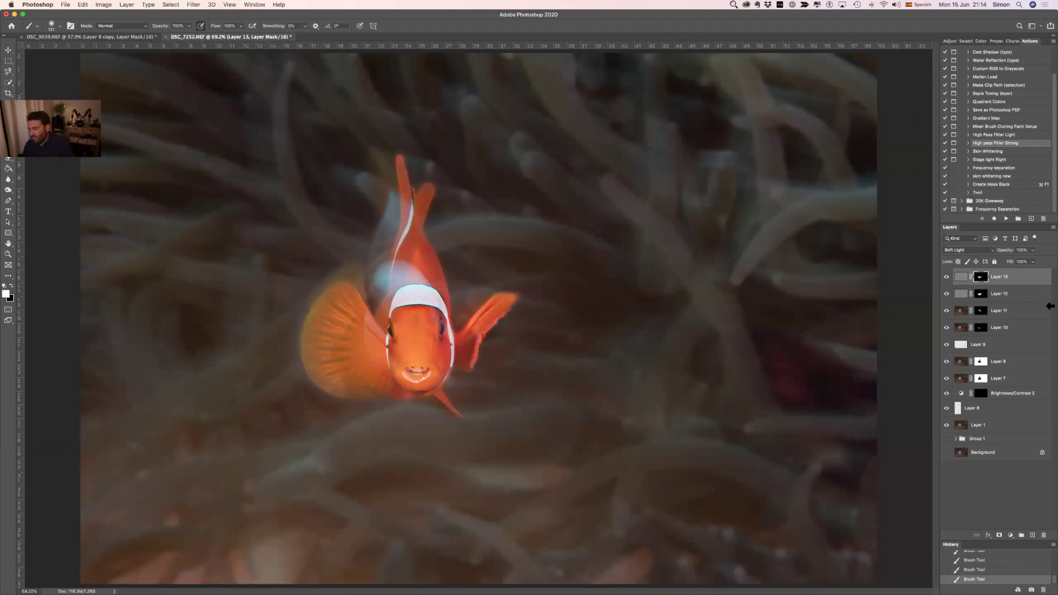
left_click(947, 279)
left_click(946, 279)
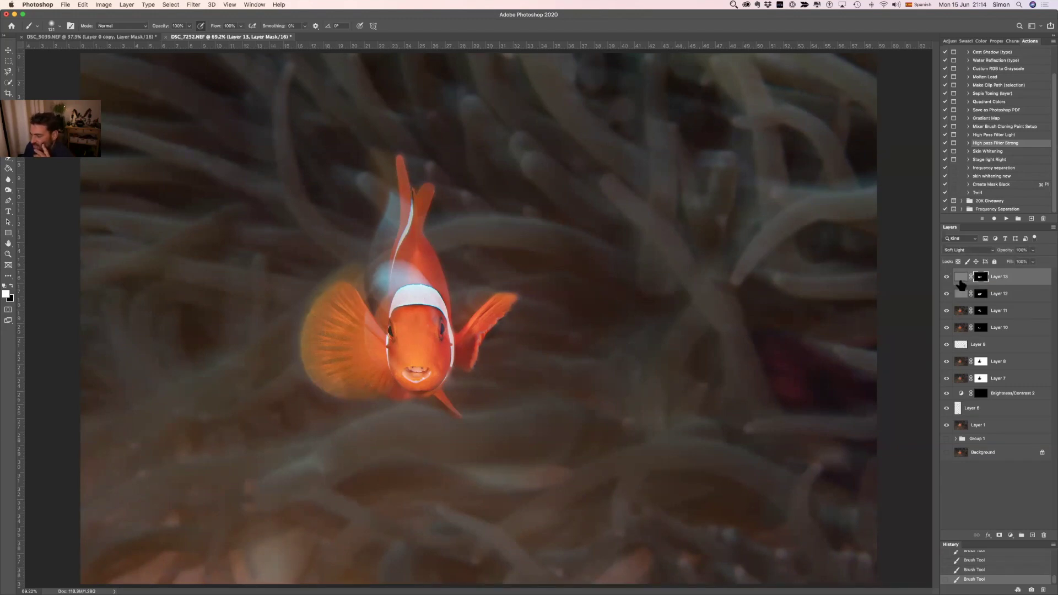
left_click_drag(1006, 252, 991, 255)
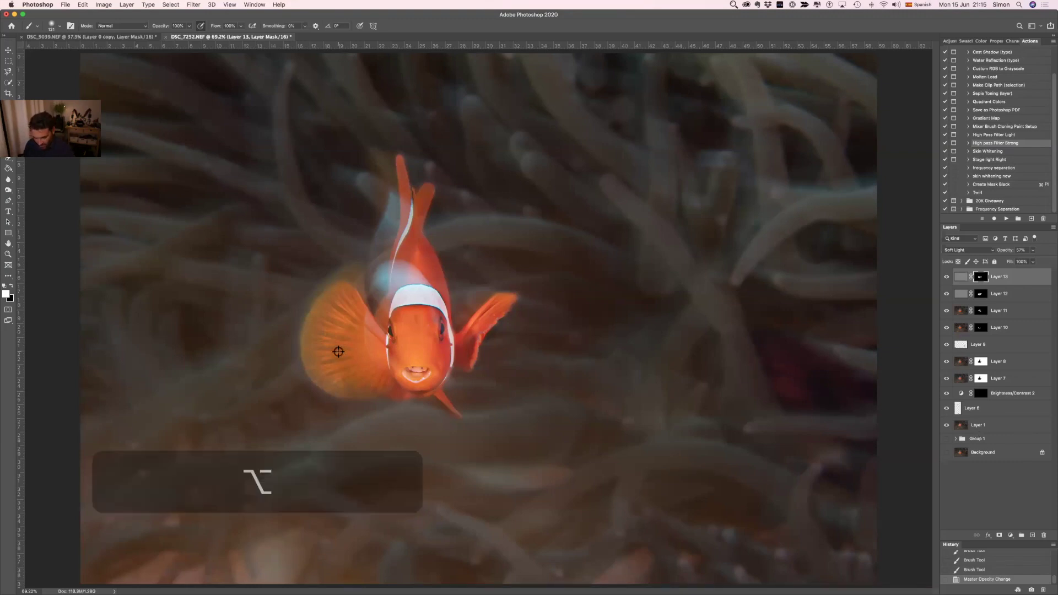
- Compare Layer 1 alone with the full layer stack to examine the retouching before and after
scroll(338, 353, "up", 2)
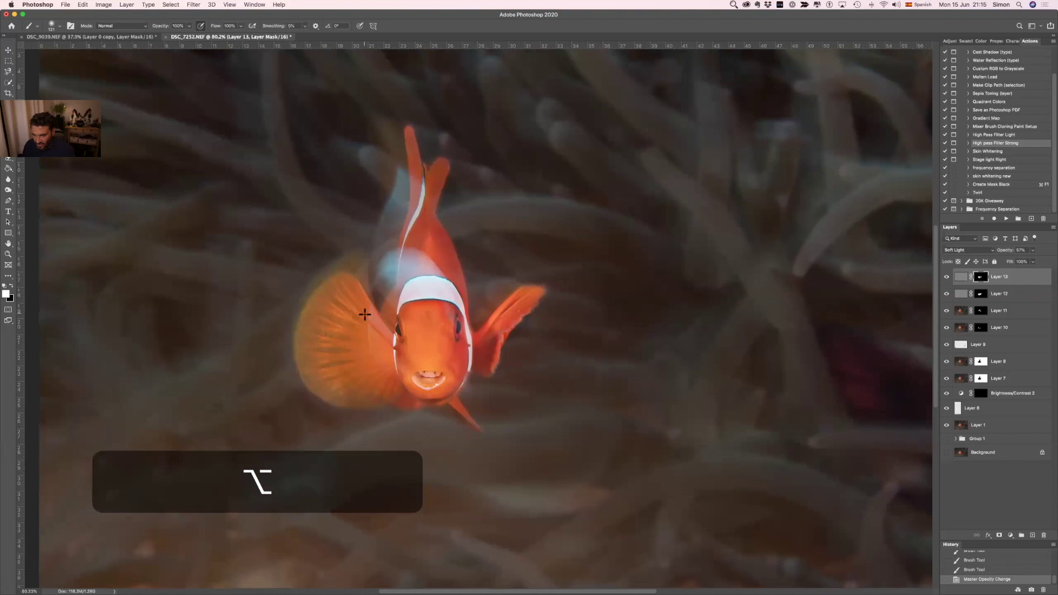
scroll(366, 313, "up", 2)
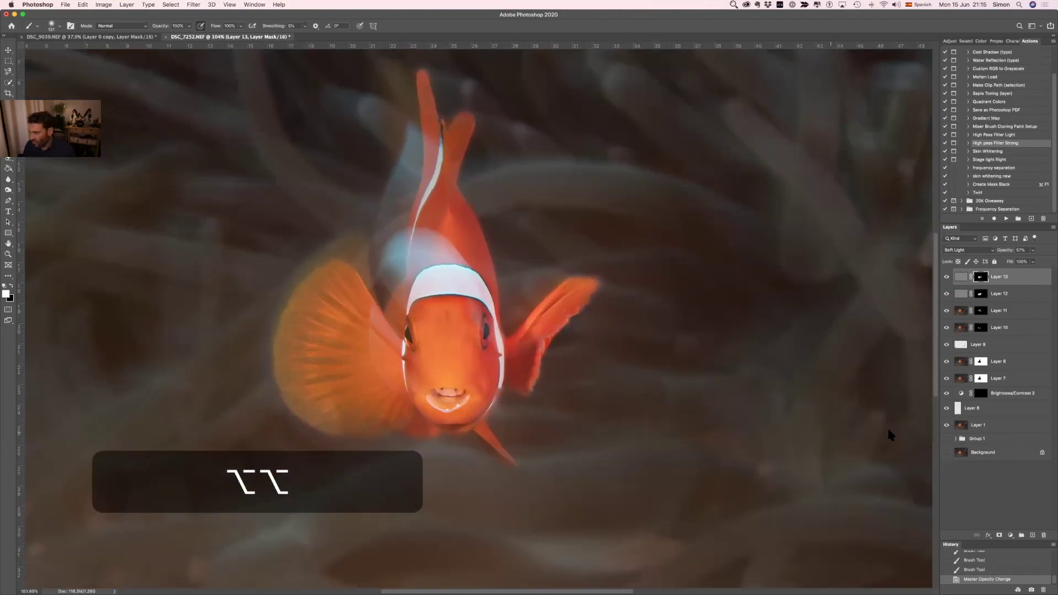
key("alt")
left_click(947, 426, "alt")
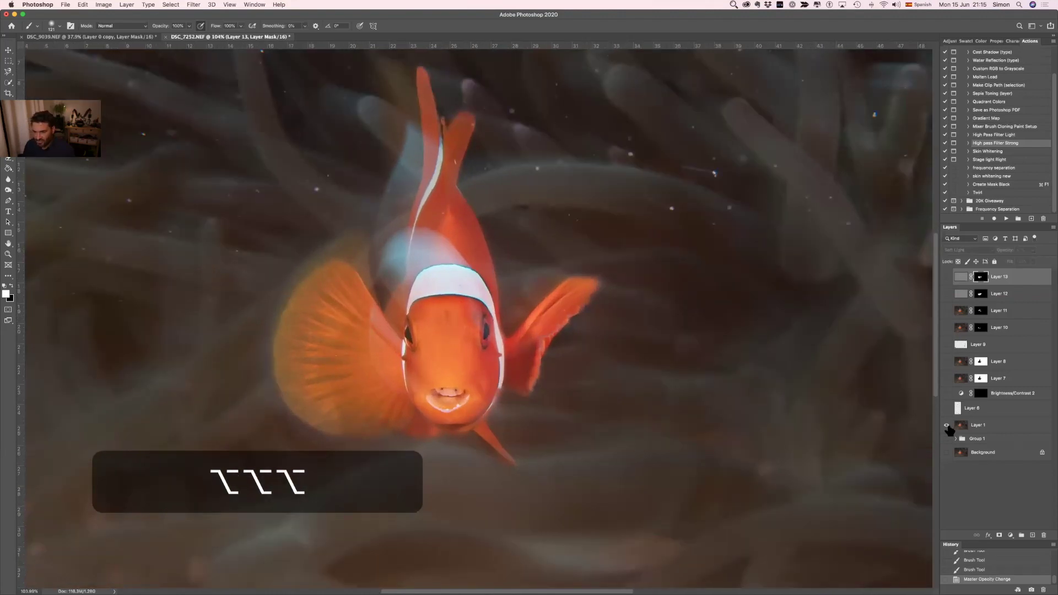
left_click(947, 426, "alt")
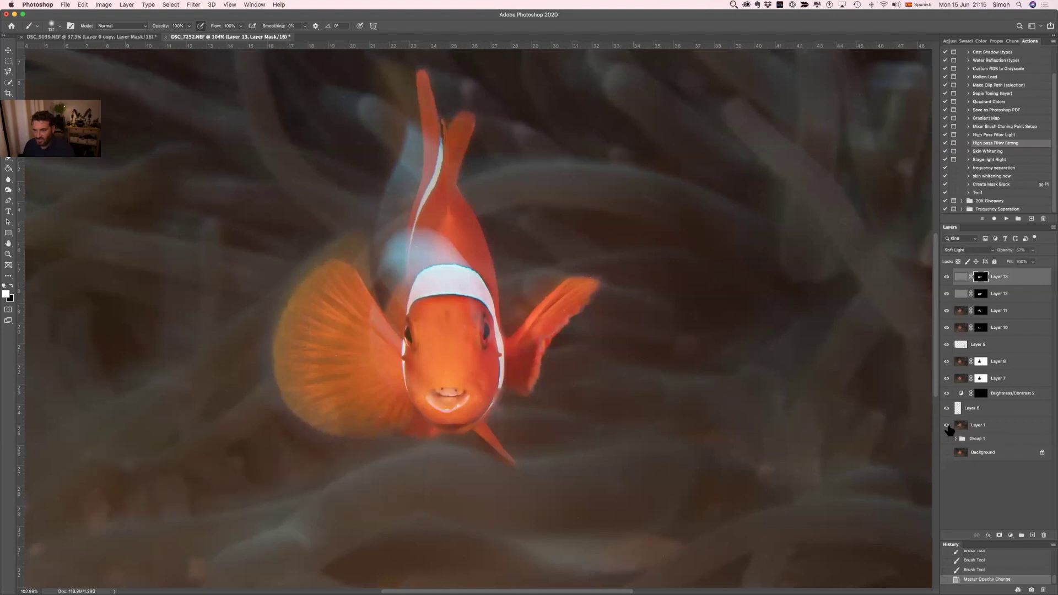
left_click(947, 425, "alt")
left_click(947, 425, "alt")
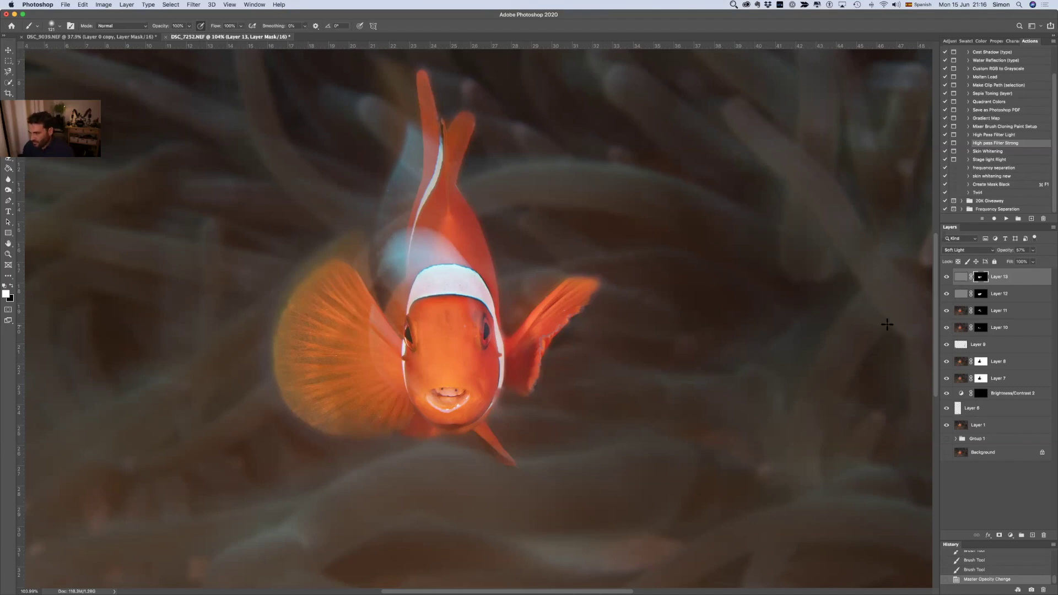
- Switch to the PowerPoint slideshow and advance past the Record an Action slide to the Action High Pass Filter slide
key("super+Tab")
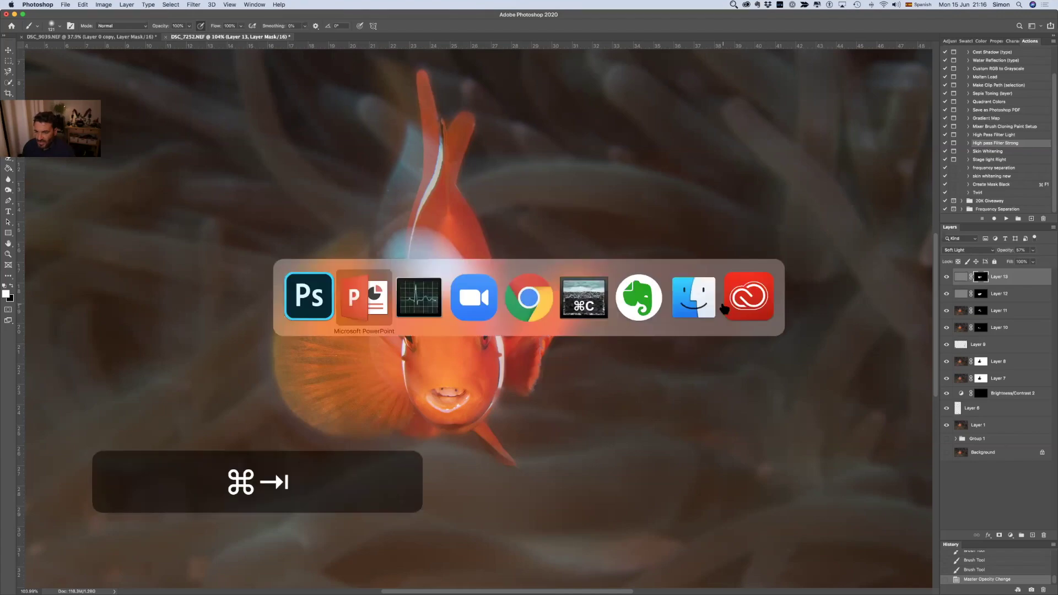
key("Right")
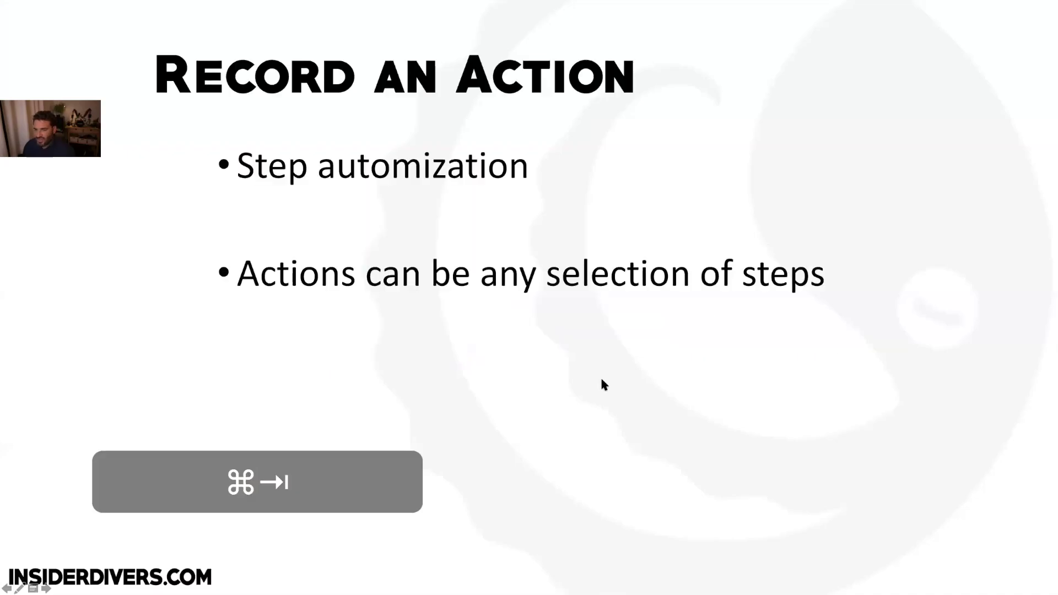
key("Right")
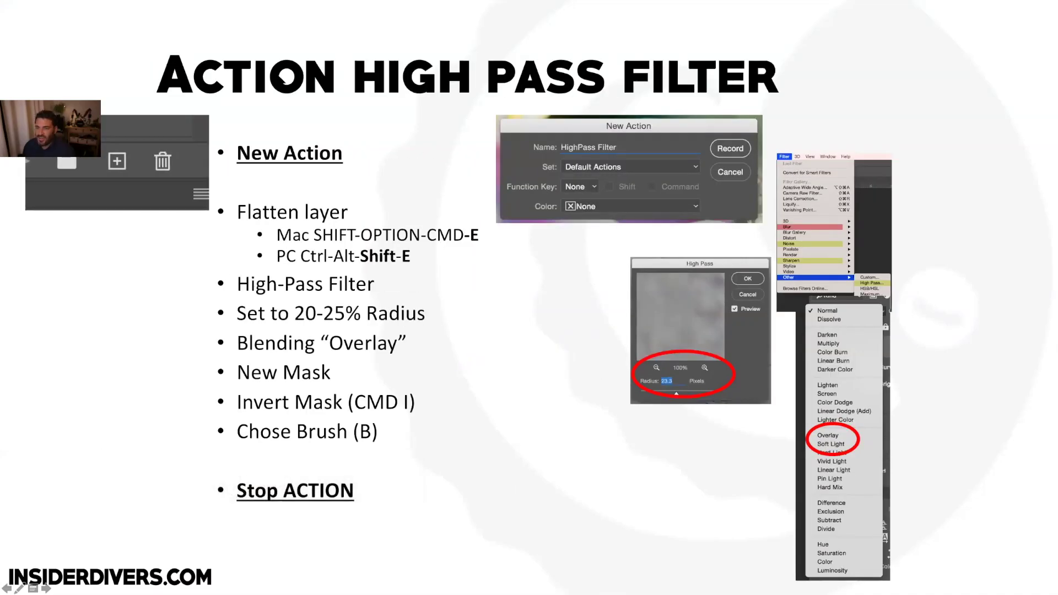
- Switch back to Photoshop, detach the Actions panel as a floating window and lengthen it to show more actions
key("super+Tab")
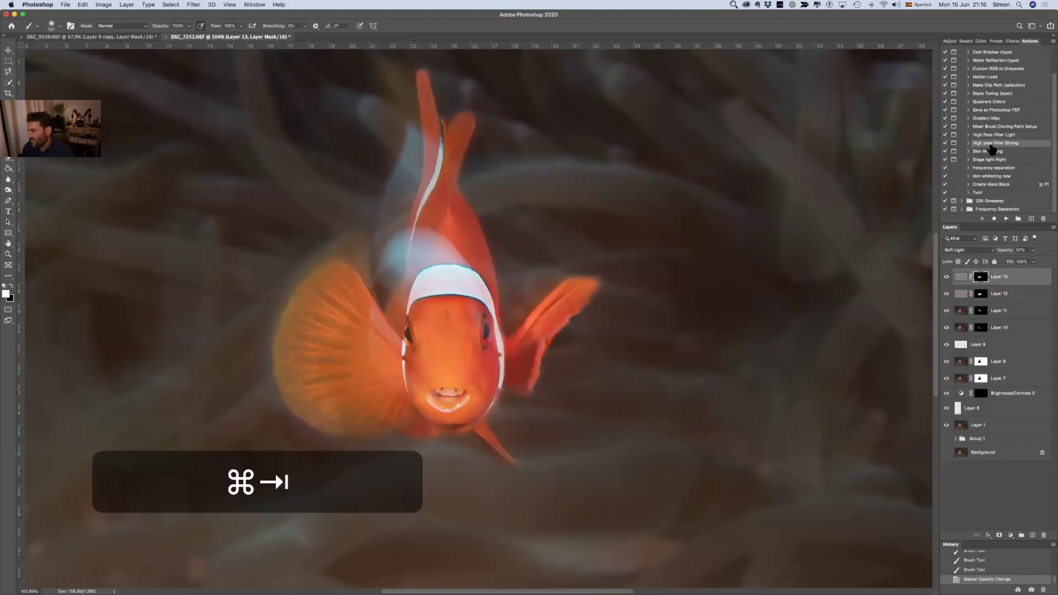
left_click_drag(1030, 45, 840, 71)
left_click_drag(893, 121, 876, 319)
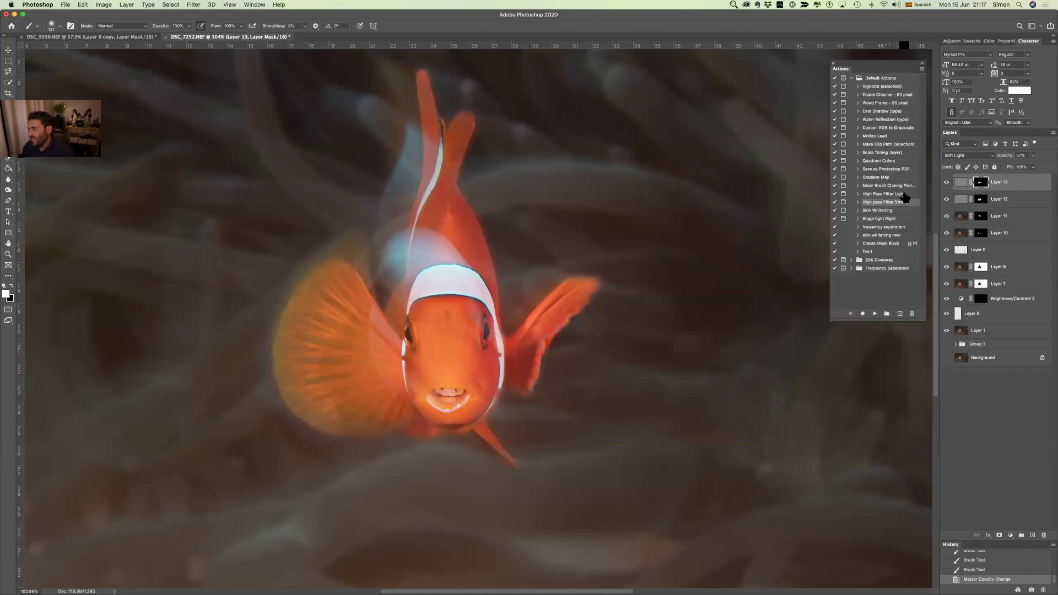
- Run the Sepia Toning (layer) action, accept its snapshot and Layer 14, cancel the Hue/Saturation layer and undo the desaturation
left_click(881, 153)
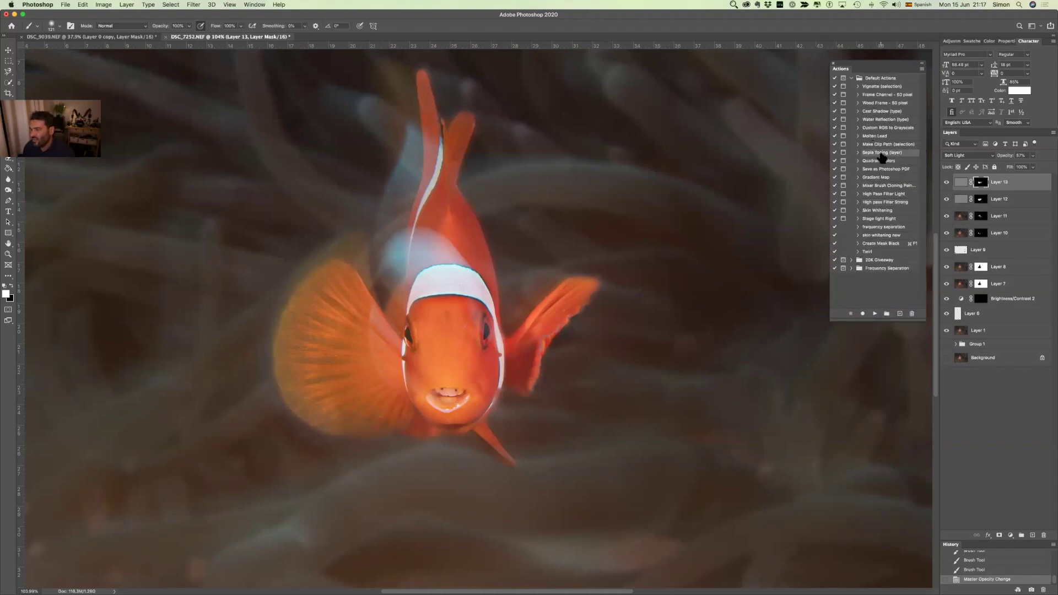
left_click(875, 314)
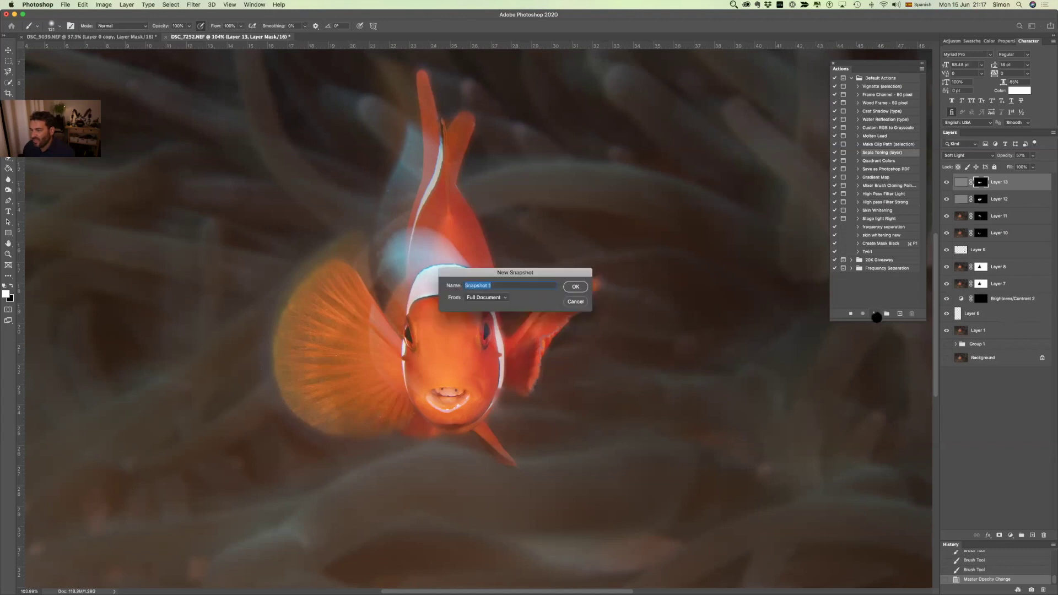
left_click(574, 287)
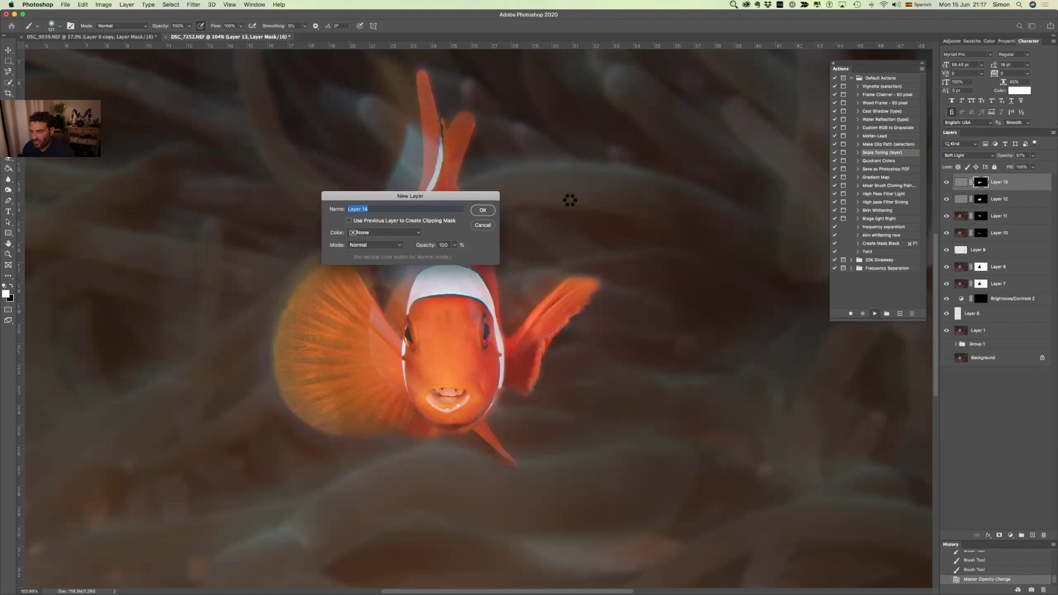
key("Return")
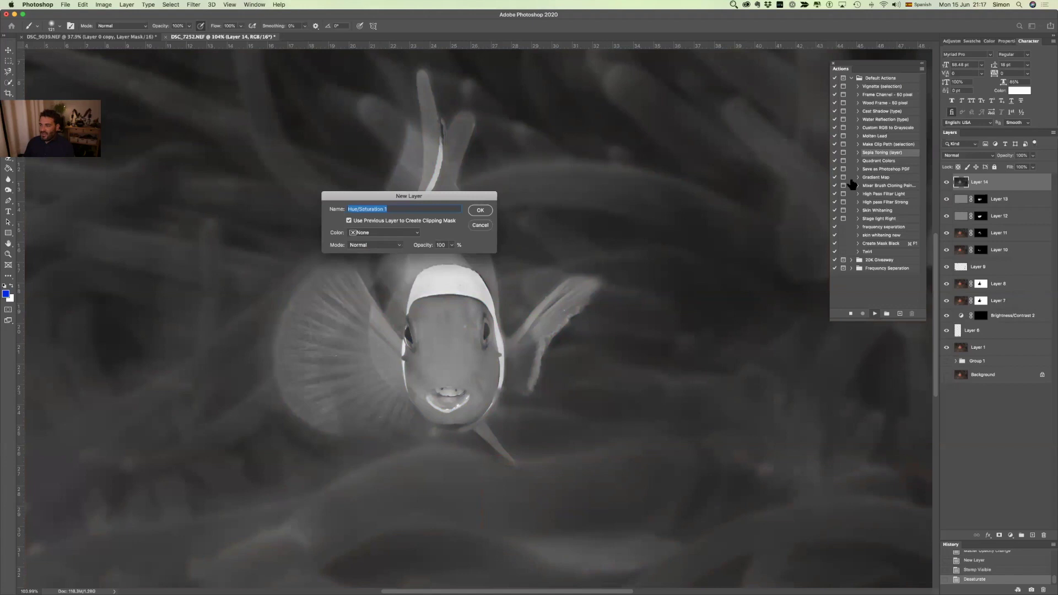
left_click(479, 227)
key("super+z")
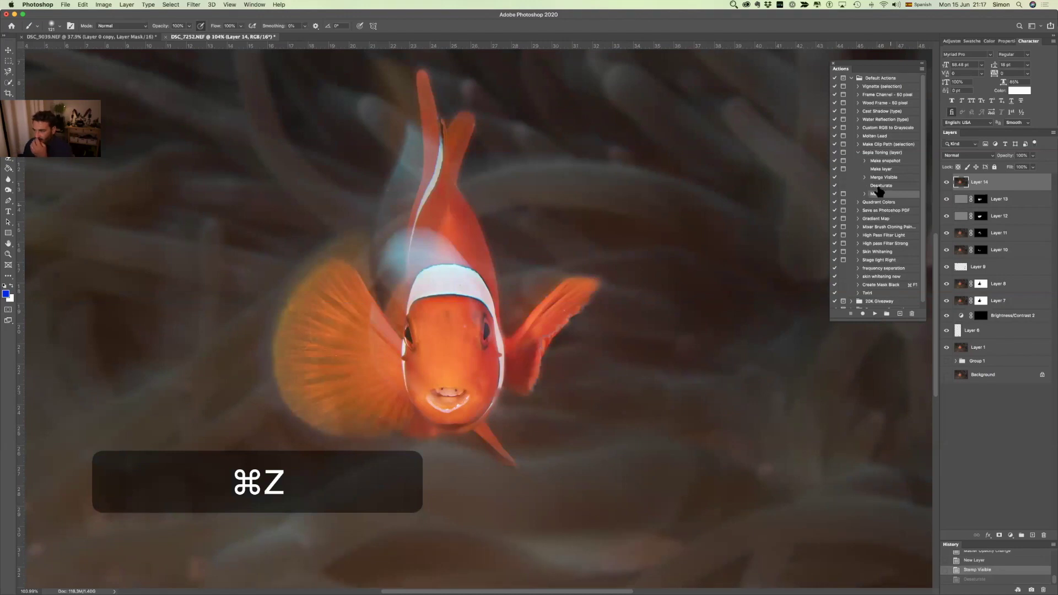
- Expand the High Pass Filter Strong action and enlarge the floating Actions panel to examine its recorded commands
left_click(858, 243)
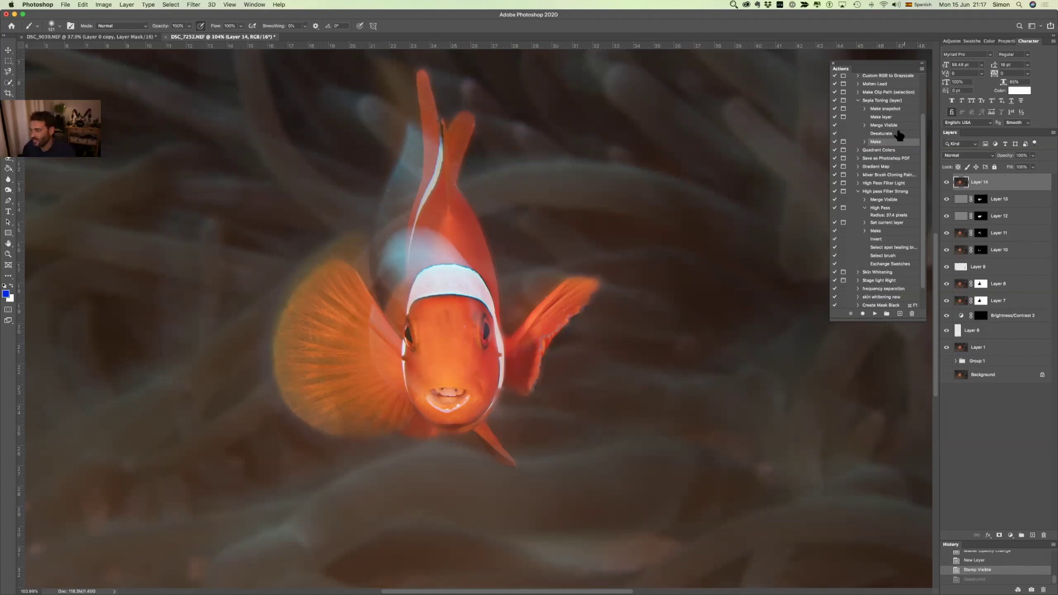
left_click_drag(884, 63, 896, 22)
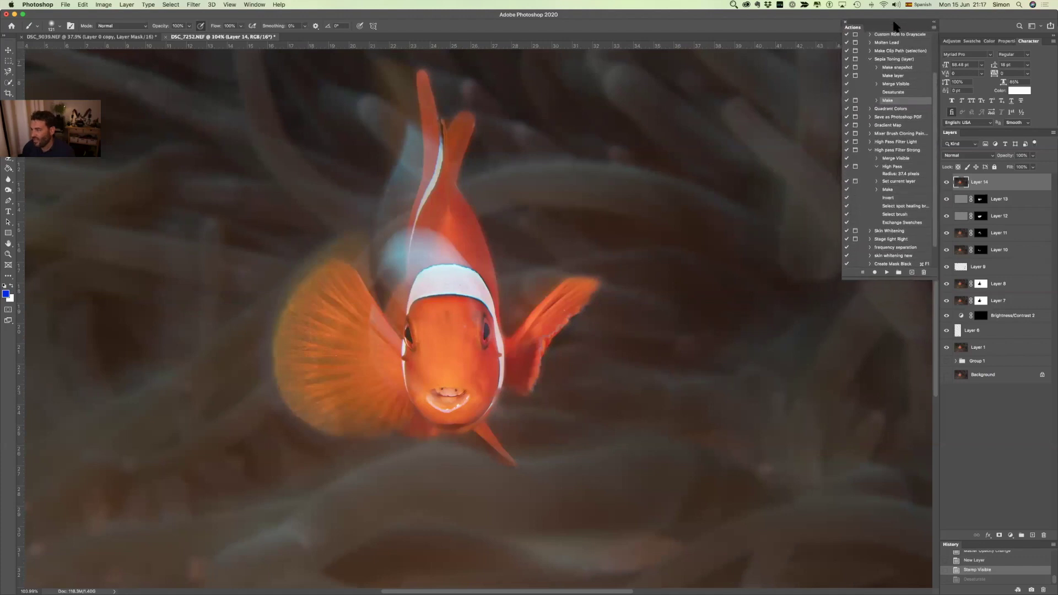
left_click_drag(901, 279, 887, 372)
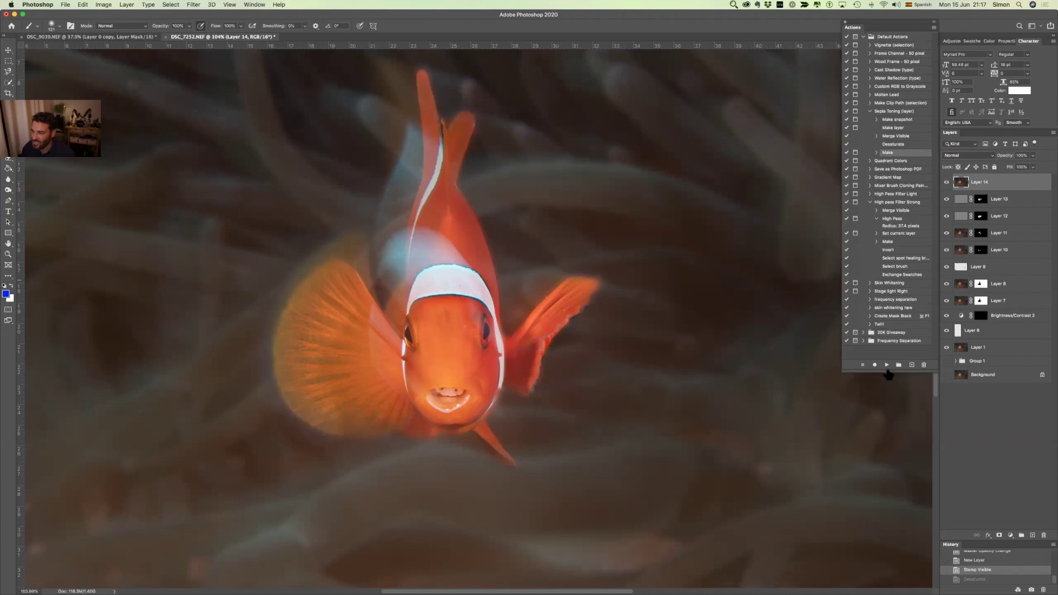
left_click(902, 203)
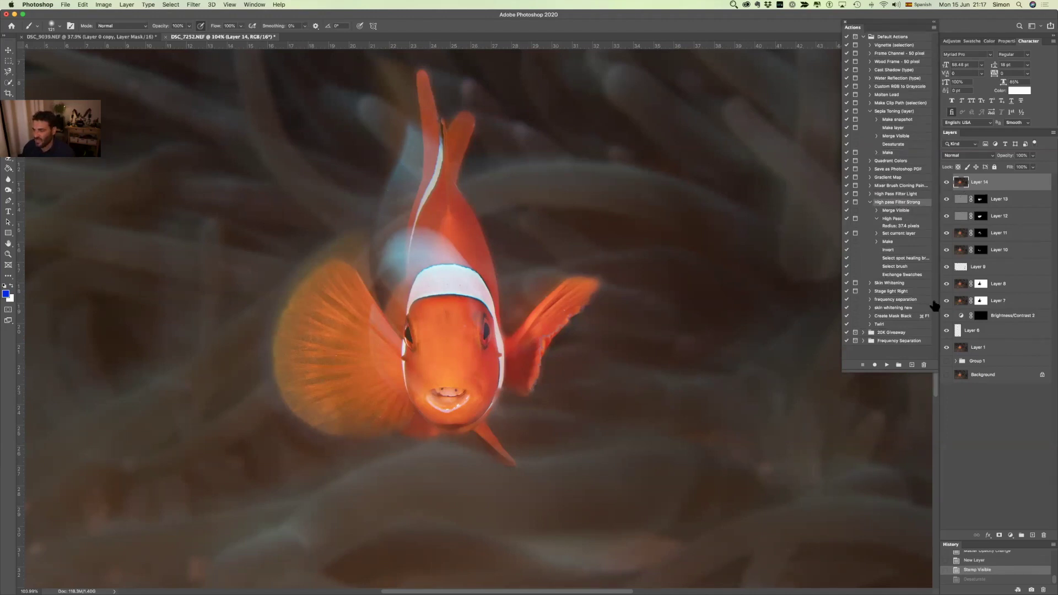
- Start recording a new action named HIGH PASS FILTER and stamp all visible layers into a new layer as its first command
left_click(913, 366)
type("High Pass filter")
key("Return")
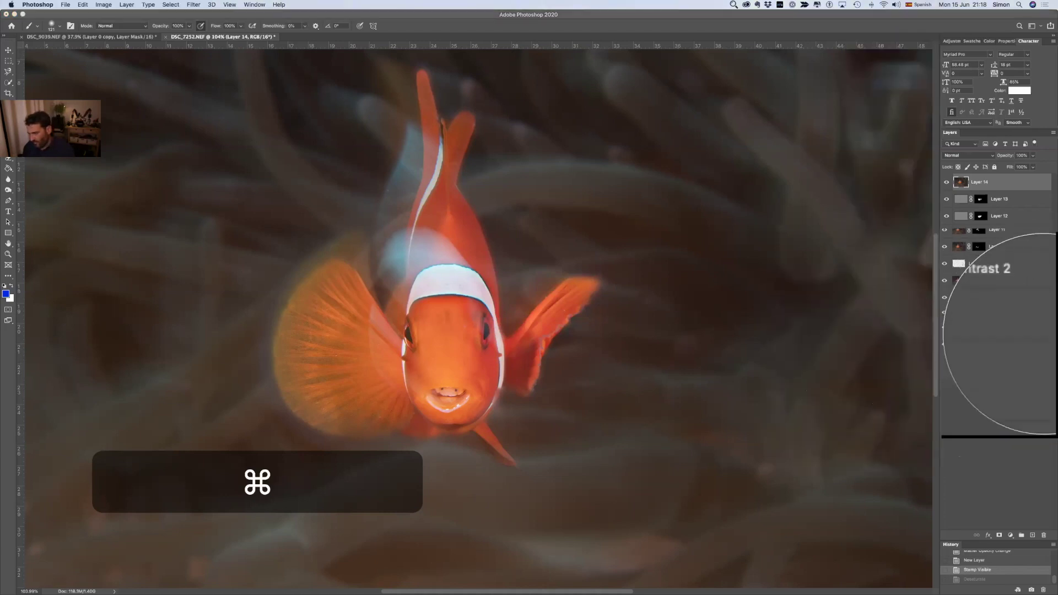
key("Escape")
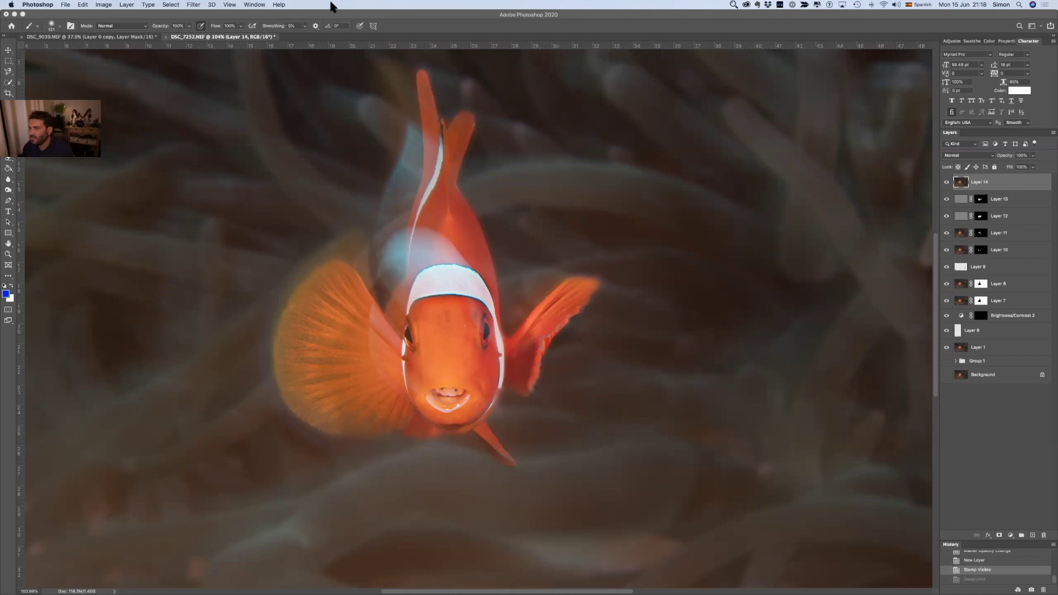
key("alt+F9")
left_click(253, 5)
left_click(254, 5)
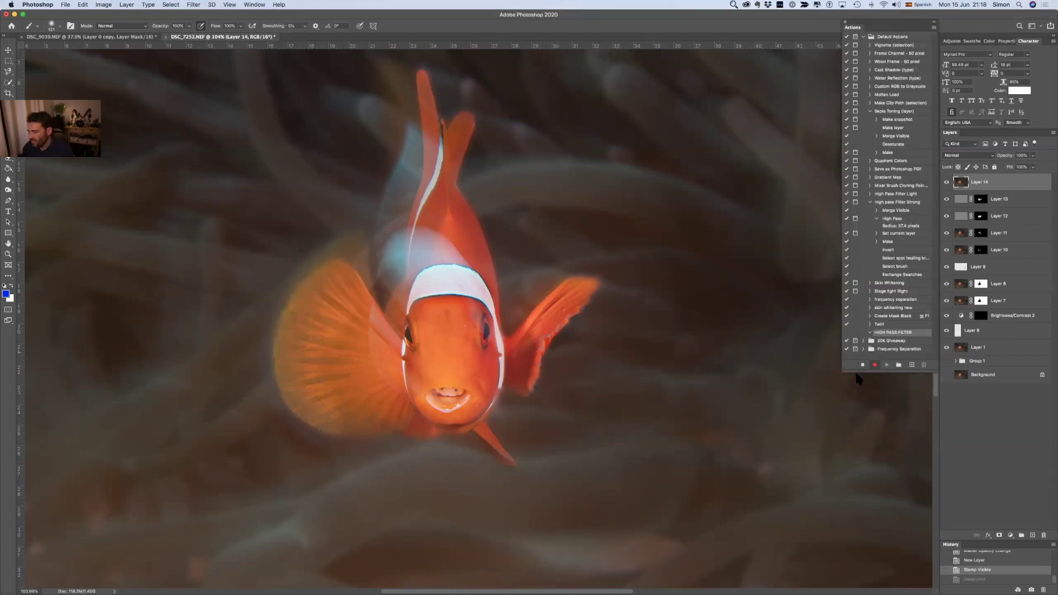
left_click(884, 364)
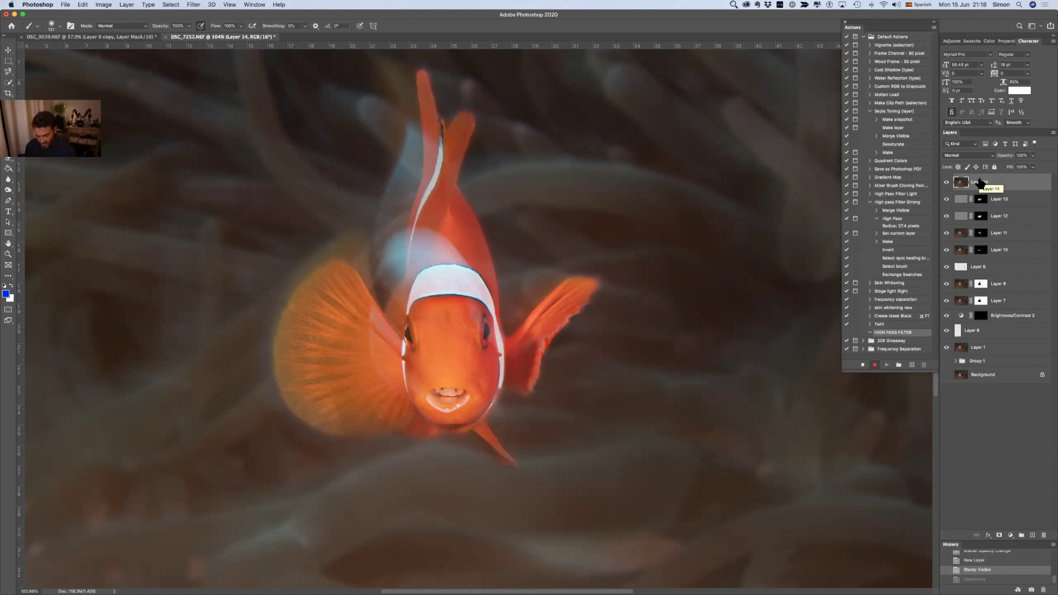
key("alt+shift+super+e")
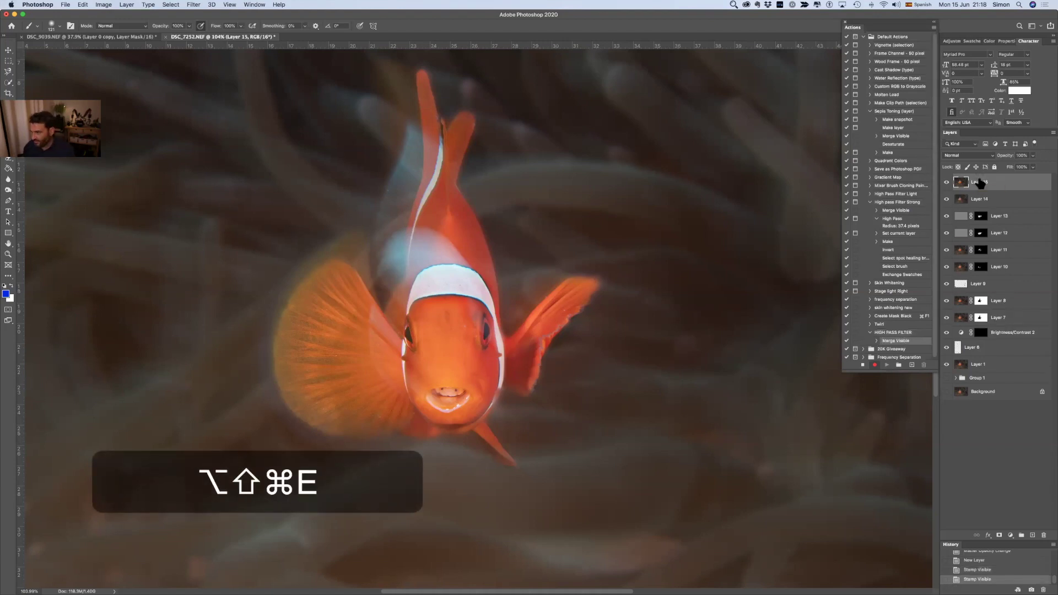
- Apply a High Pass filter with a 27.5 pixel radius to Layer 15 and set its blending mode to Overlay
left_click(178, 6)
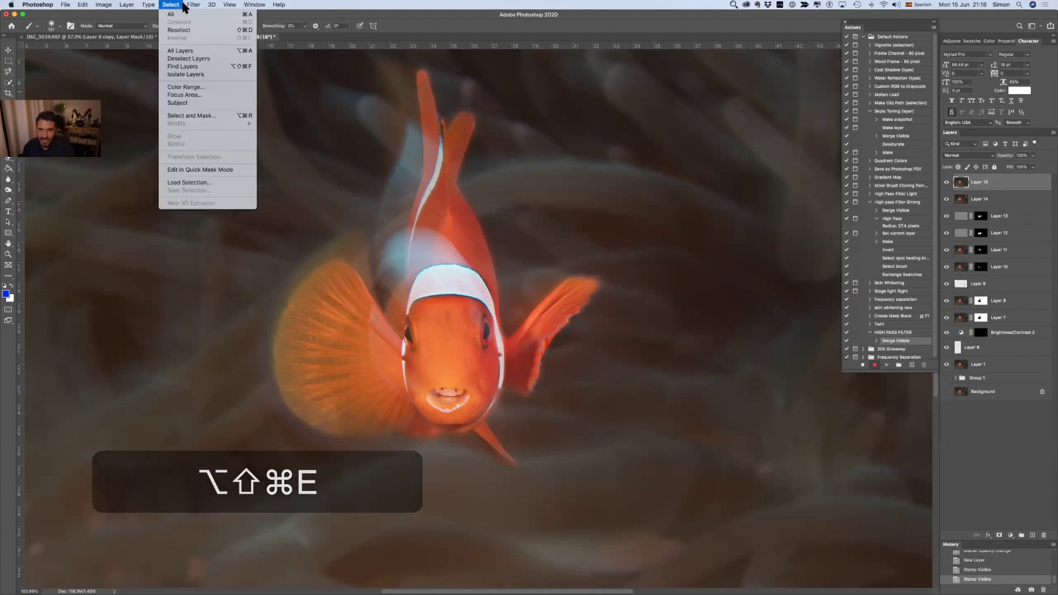
mouse_move(193, 4)
mouse_move(218, 173)
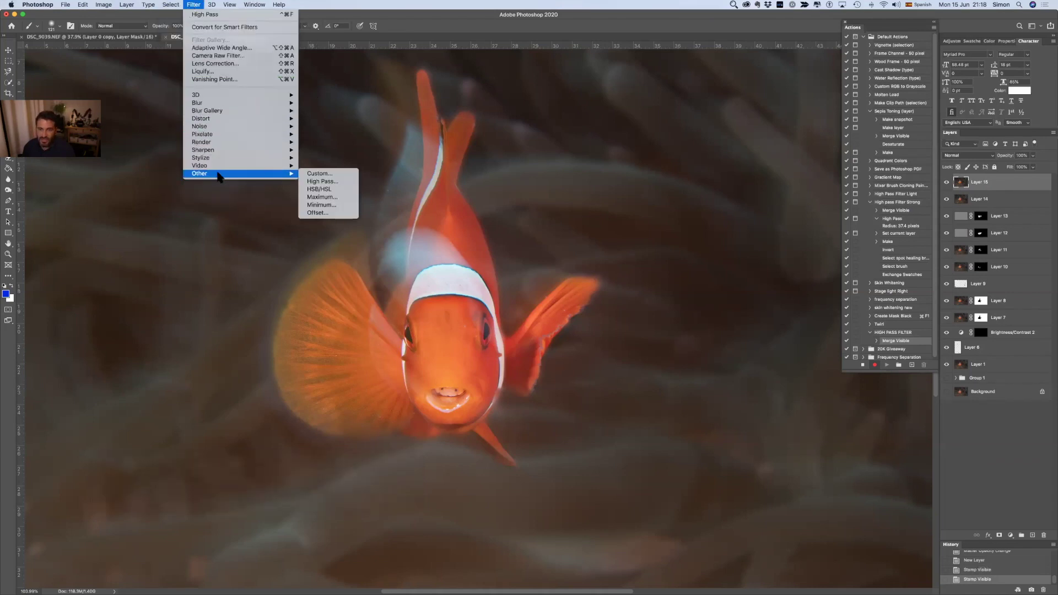
left_click(364, 194)
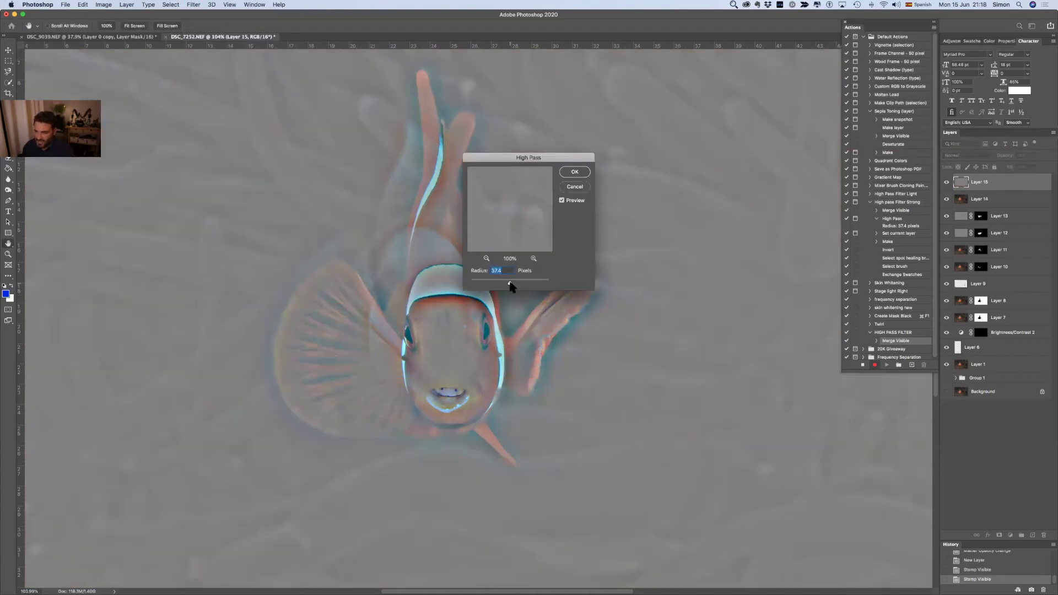
left_click_drag(498, 286, 507, 286)
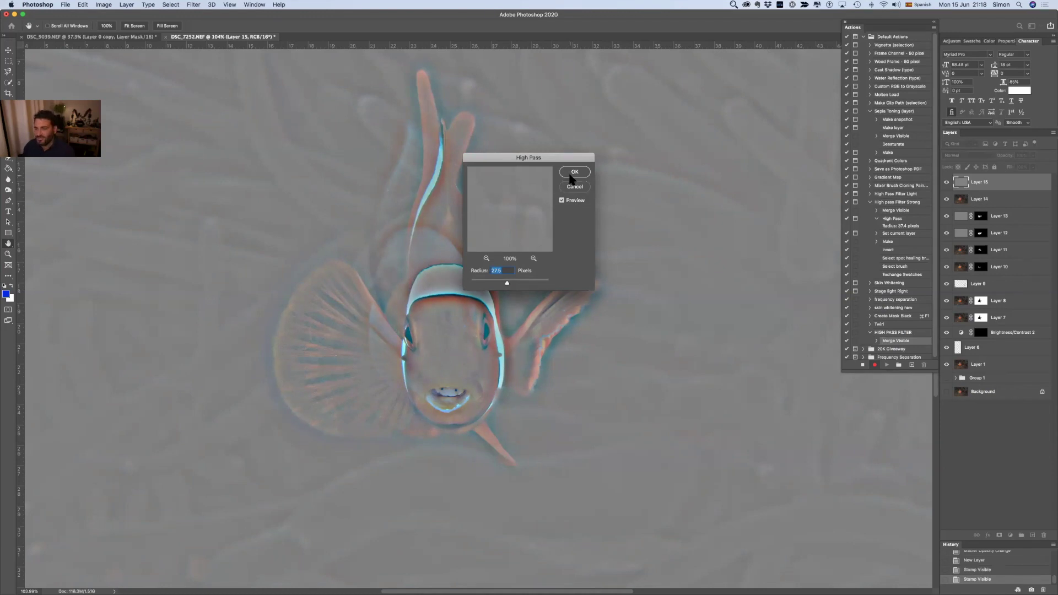
key("Return")
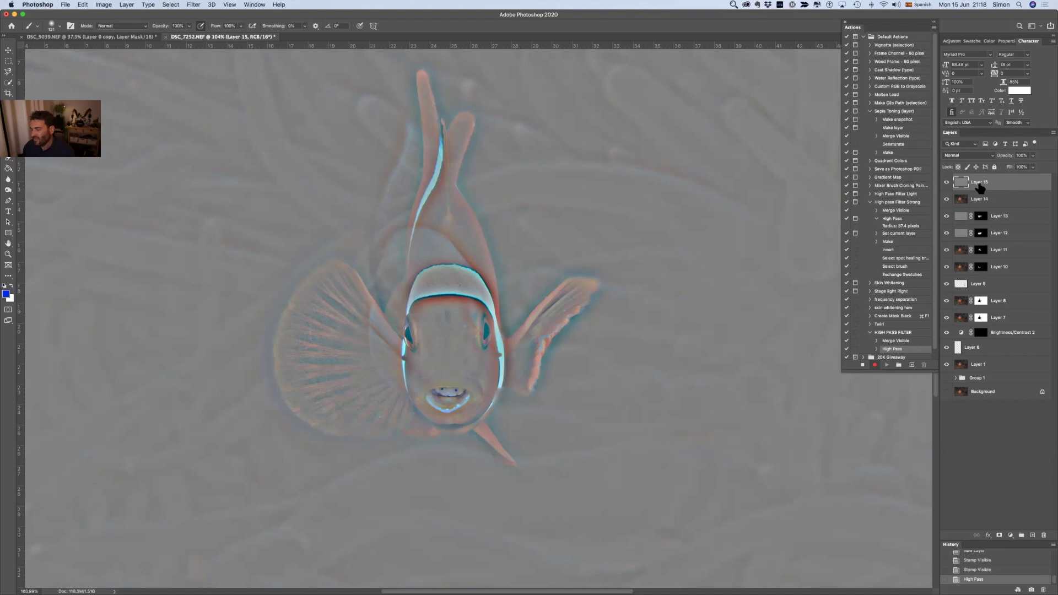
left_click(973, 156)
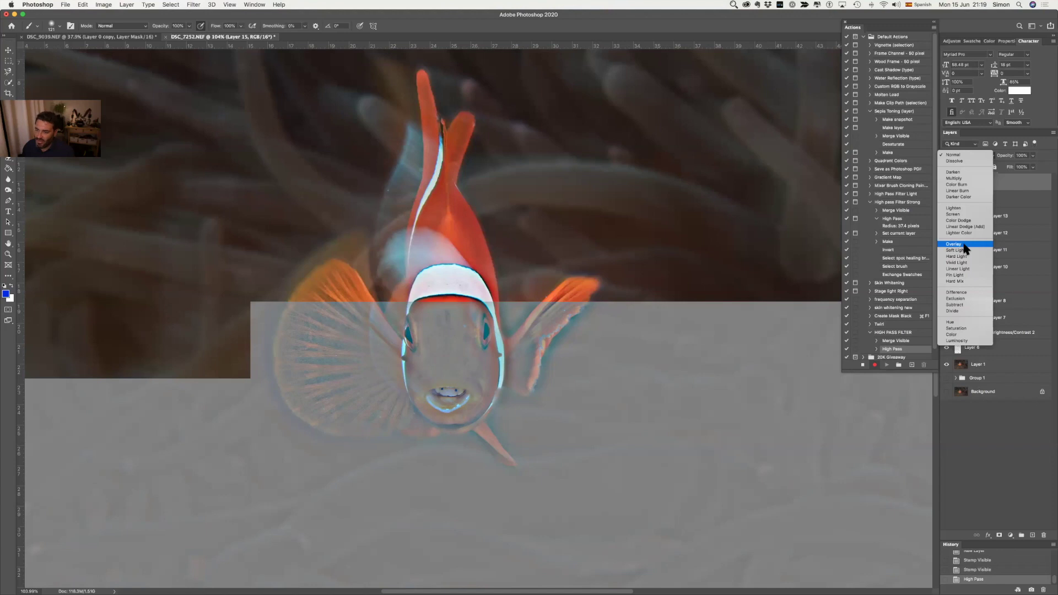
left_click(964, 246)
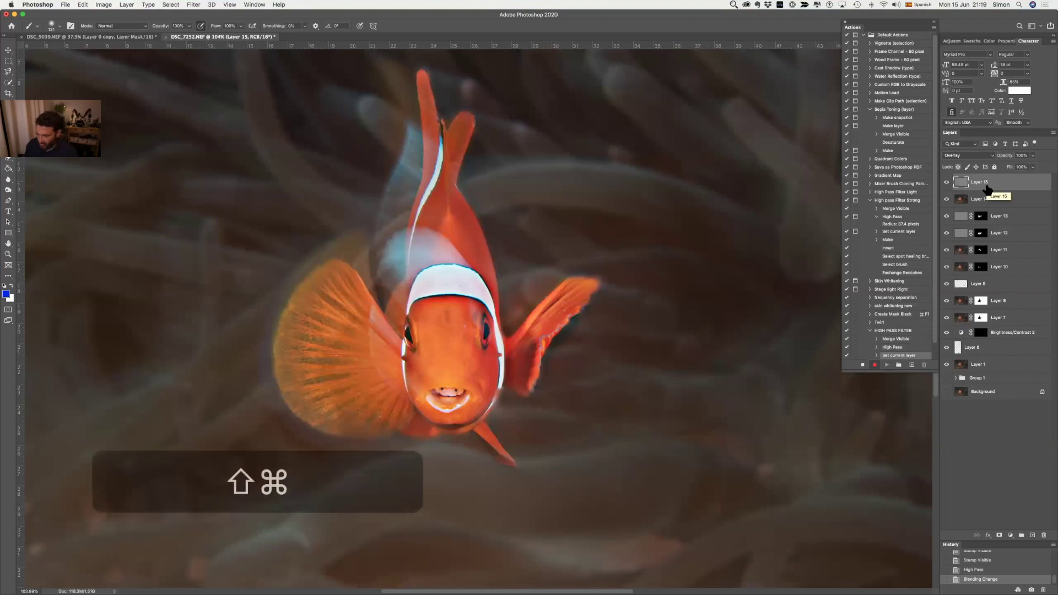
- Add a black layer mask to Layer 15, choose the Brush tool and stop recording the HIGH PASS FILTER action
key("shift+super+m")
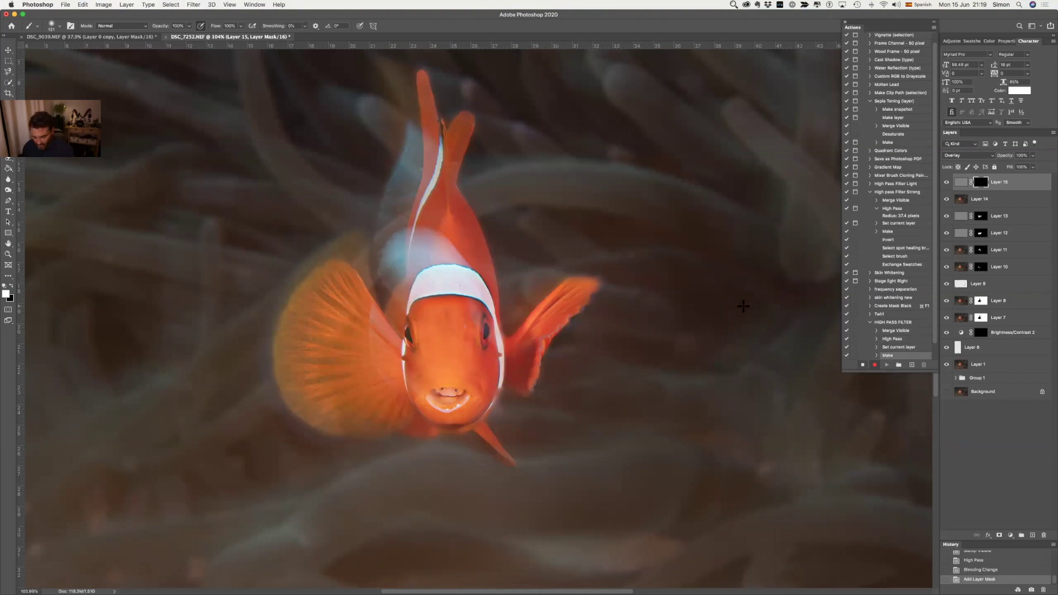
key("b")
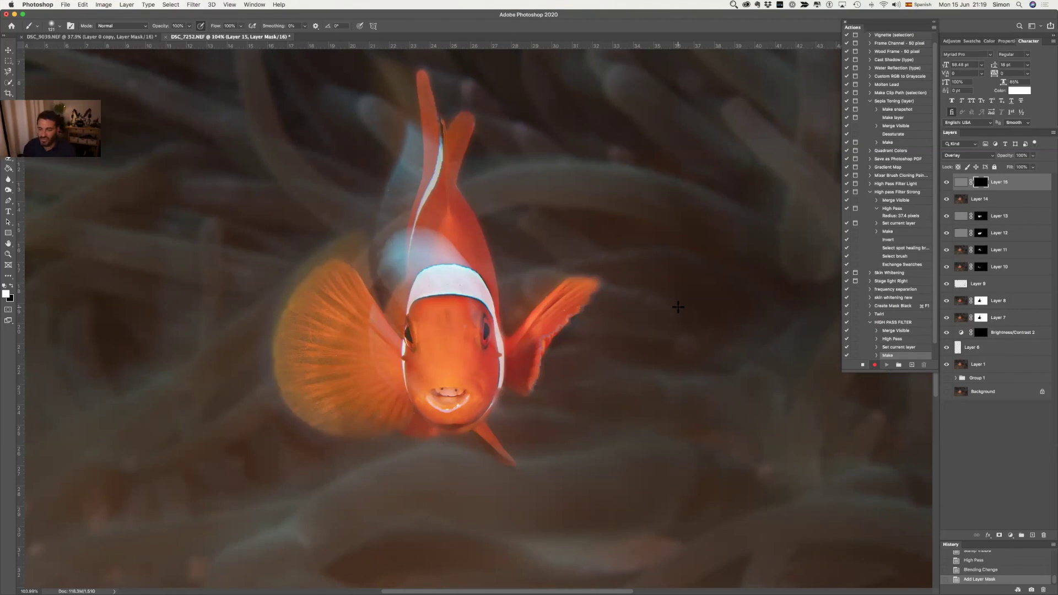
left_click(864, 365)
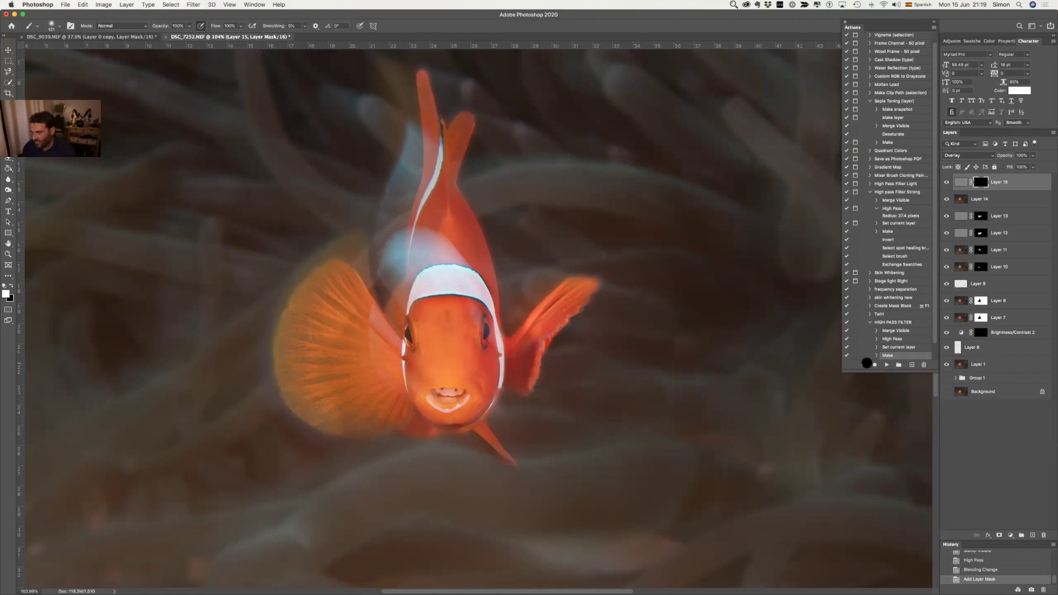
- Reopen the floating Actions panel and dock it above the Character panel group
scroll(887, 337, "down", 1)
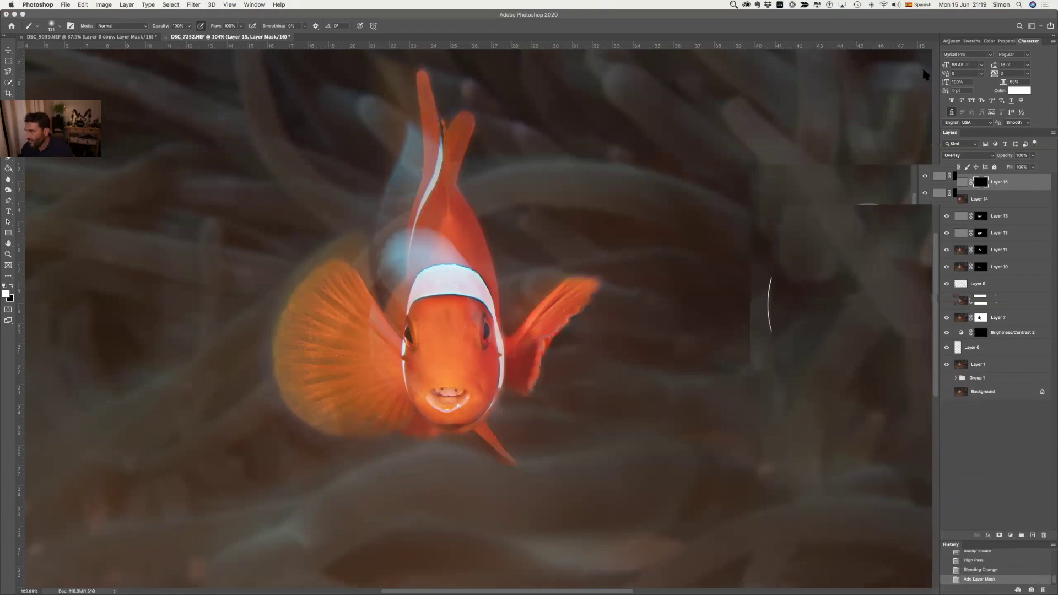
key("alt+F9")
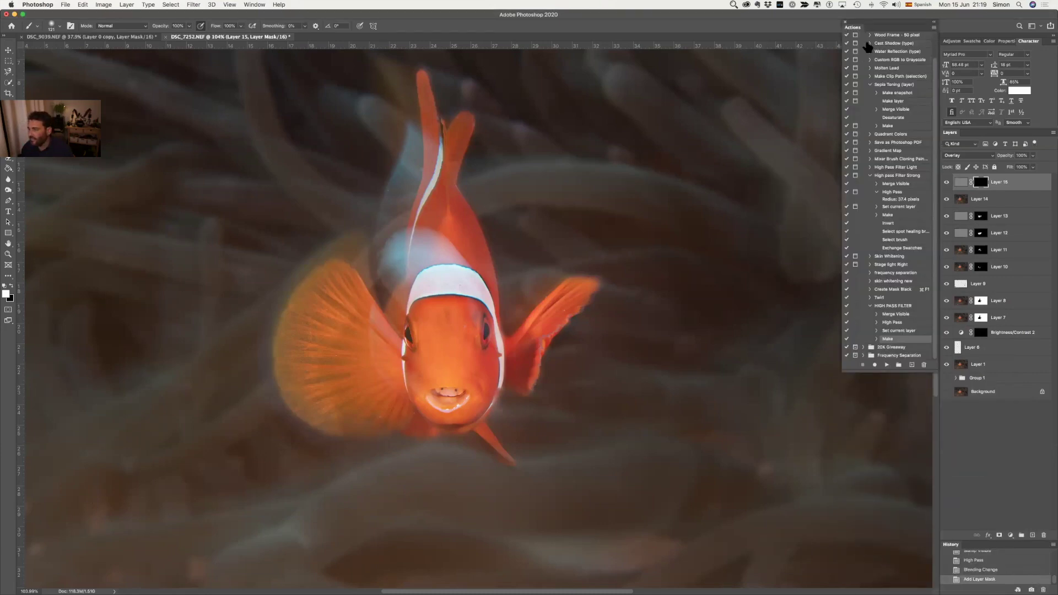
left_click_drag(882, 25, 987, 49)
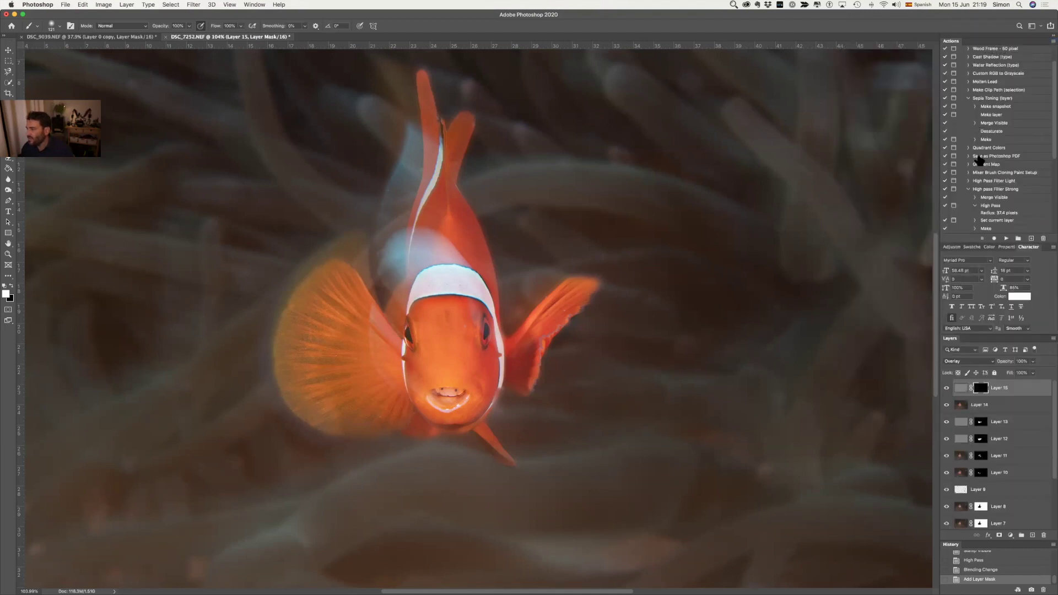
- Collapse the High pass Filter Strong action, then select the HIGH PASS FILTER action and toggle its dialog setting
scroll(979, 215, "down", 2)
scroll(962, 195, "down", 2)
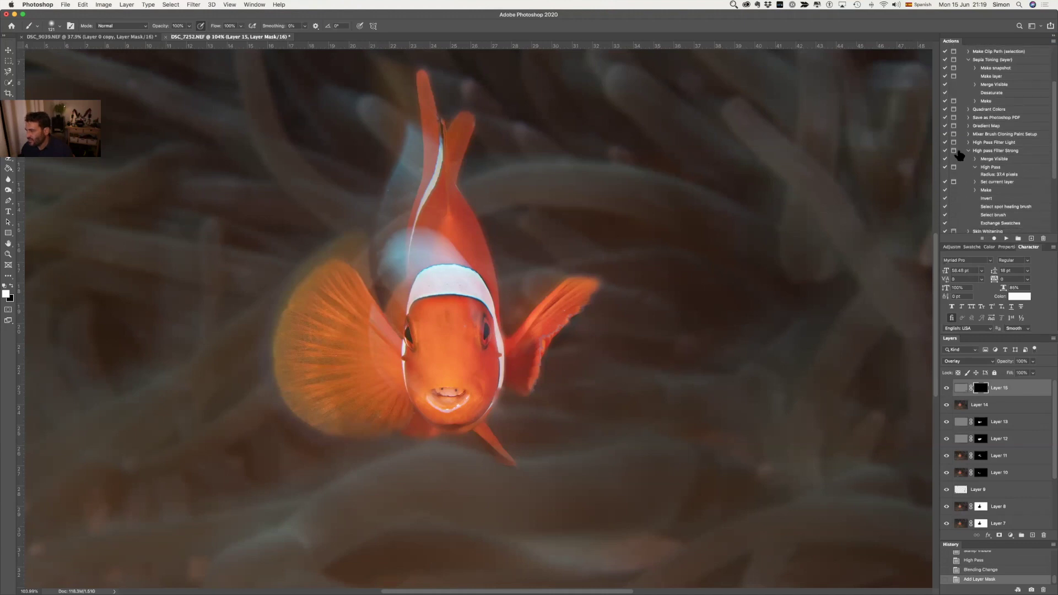
left_click(968, 151)
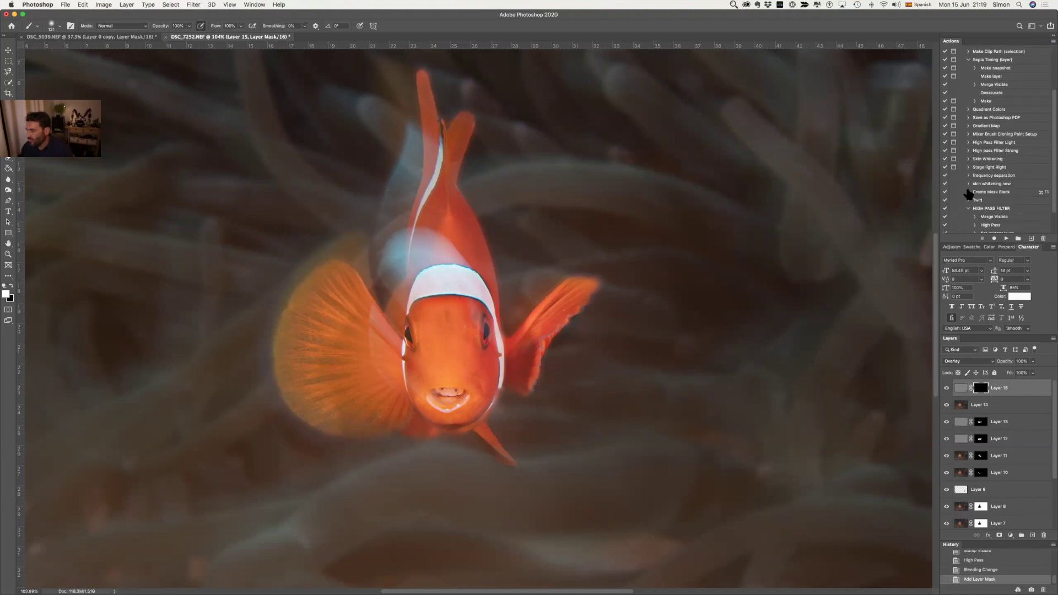
scroll(972, 190, "down", 2)
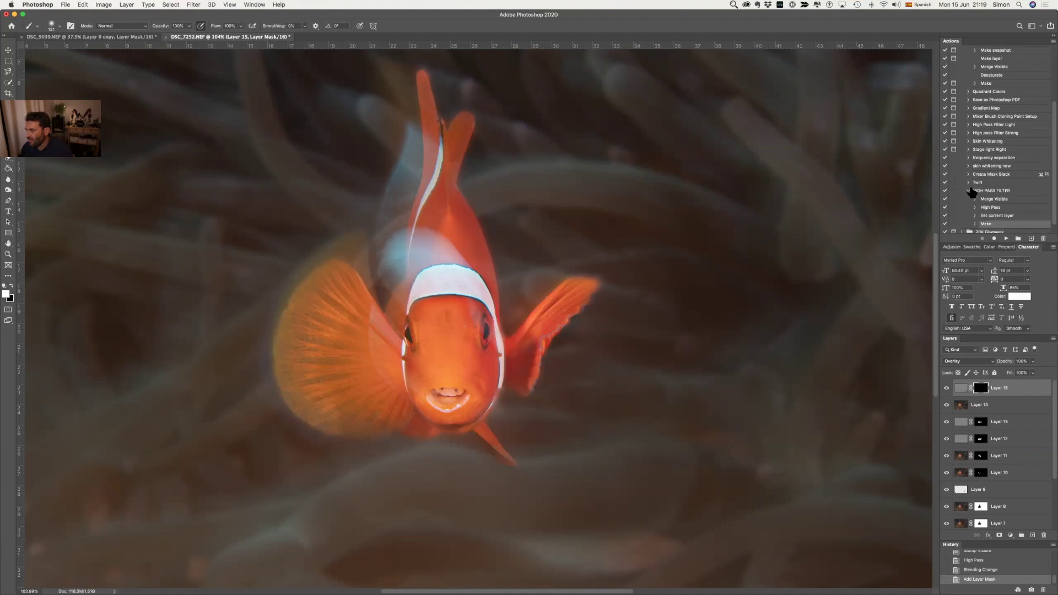
left_click(954, 191)
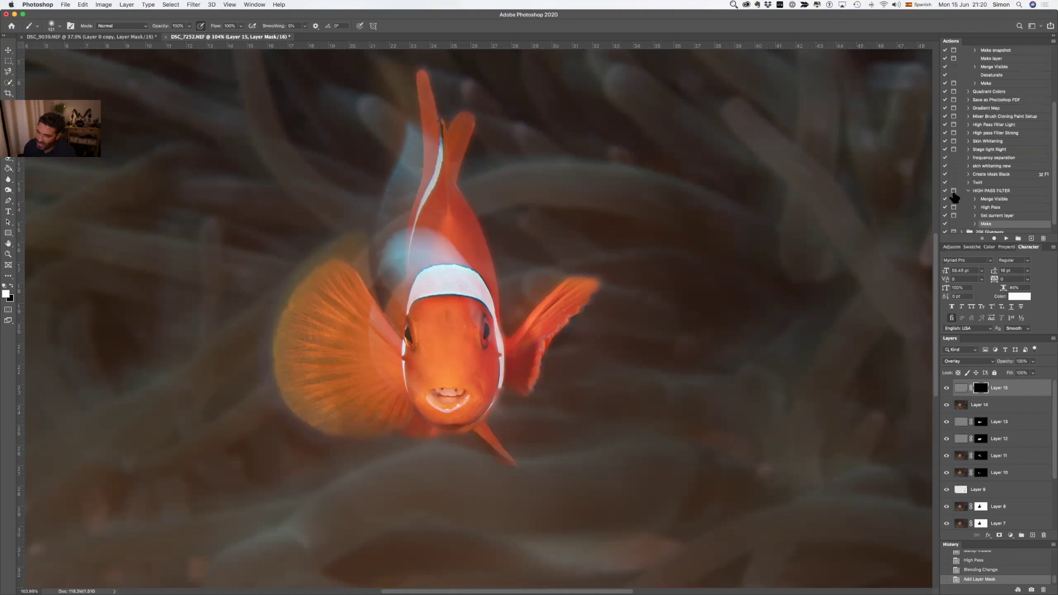
left_click(954, 191)
left_click(954, 191)
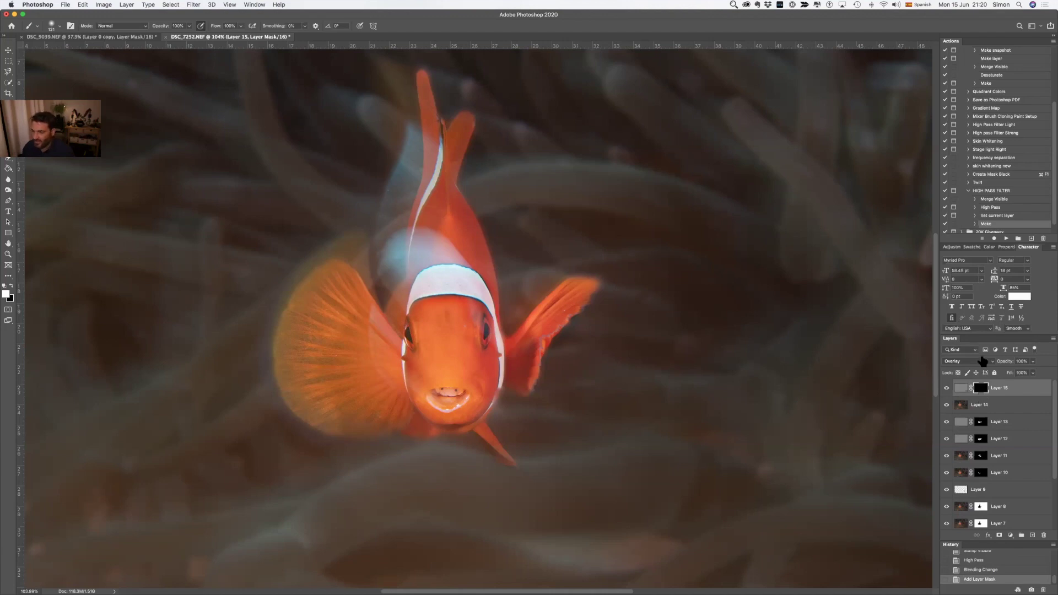
key("BackSpace")
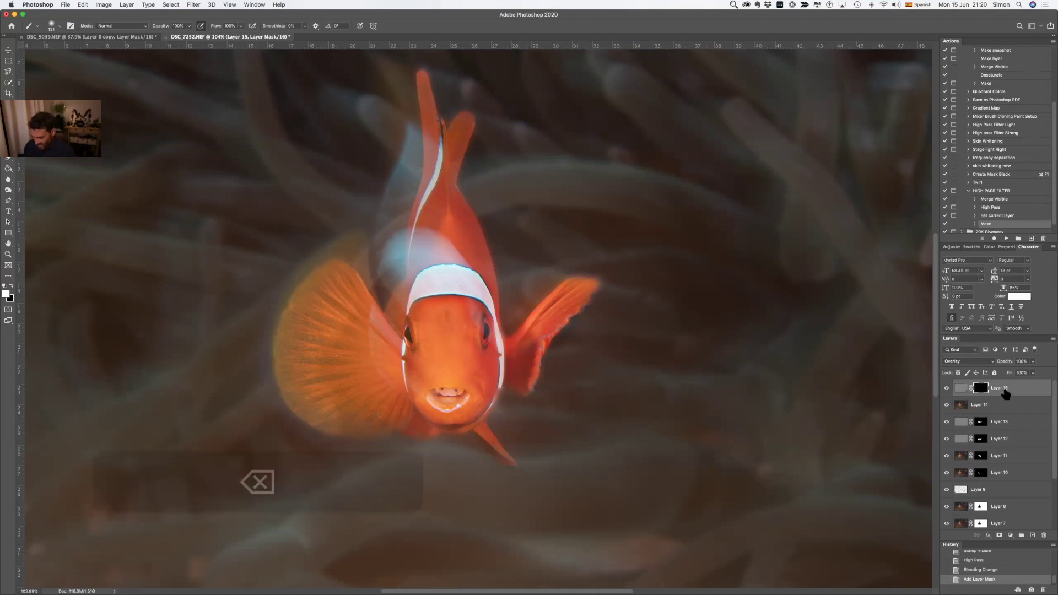
left_click(990, 191)
left_click(955, 191)
- Undo Layer 15's mask and play the HIGH PASS FILTER action, accepting a High Pass radius of 23.3 pixels
left_click(1006, 240)
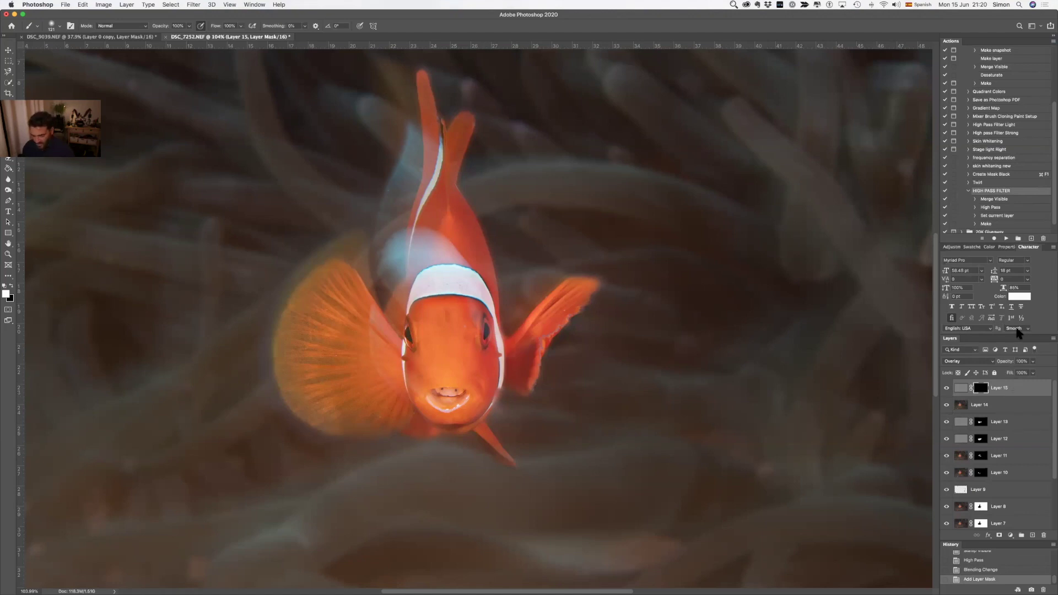
key("super")
key("super+z")
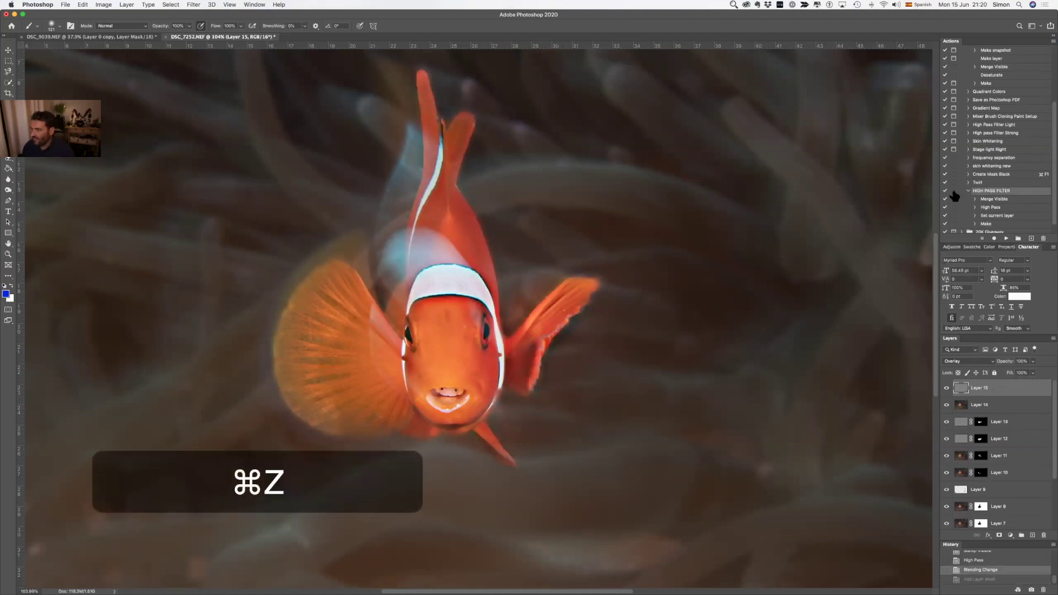
left_click(1007, 239)
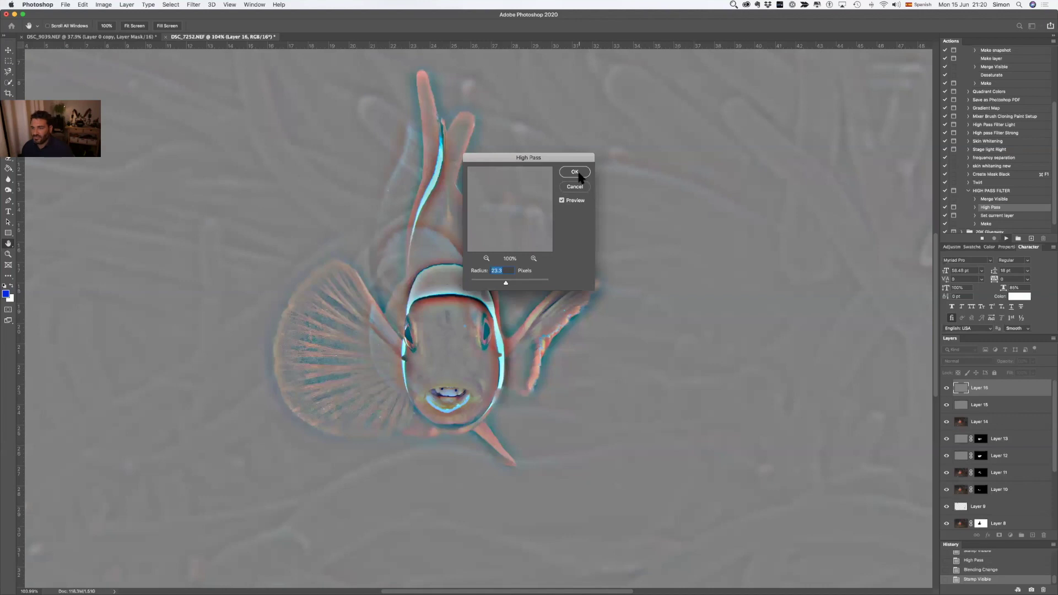
key("Return")
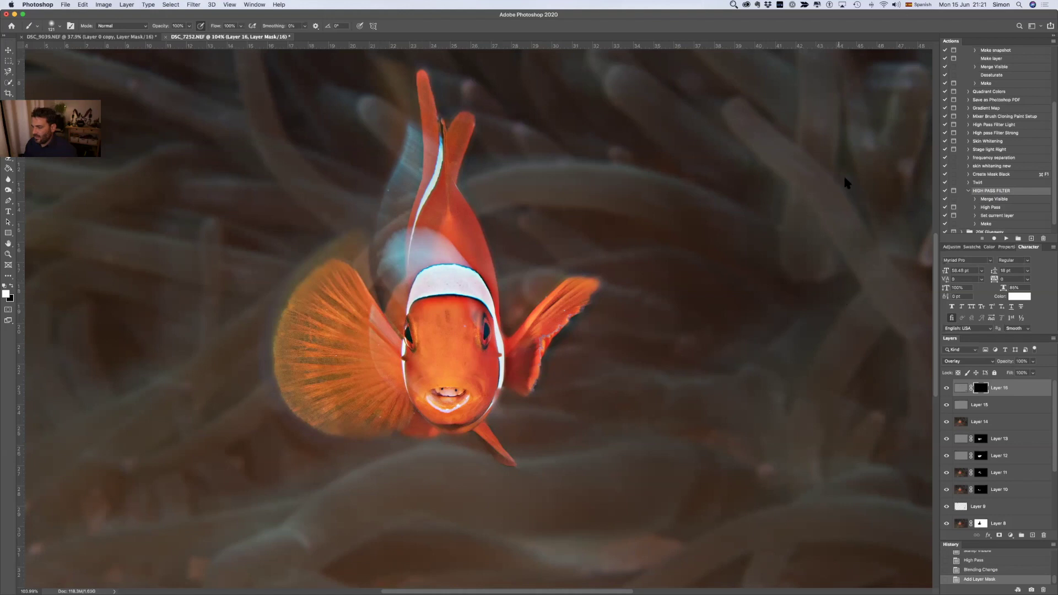
key("super+Tab")
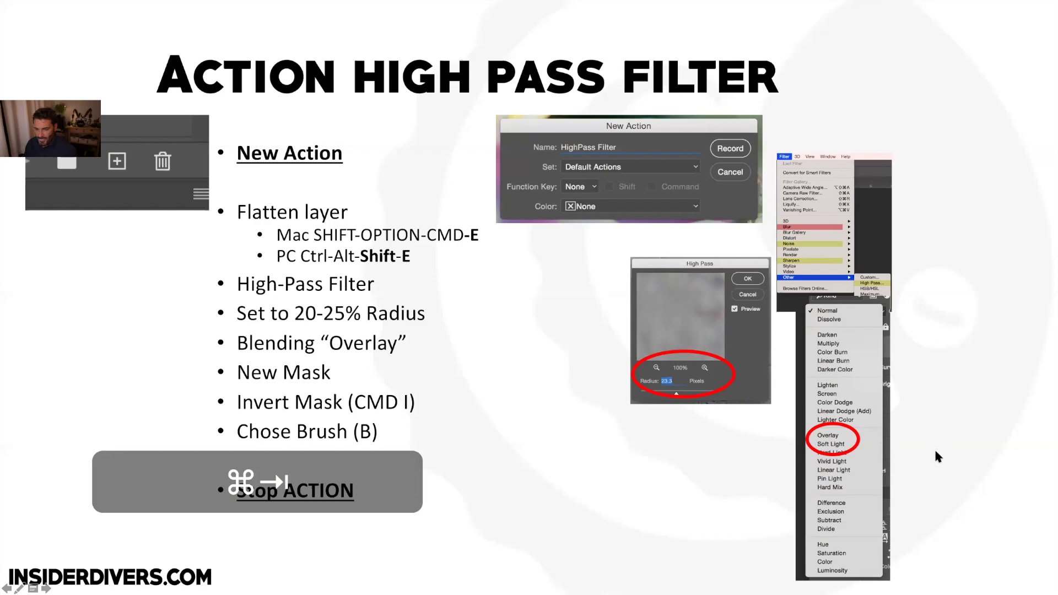
left_click(935, 448)
key("super+Tab")
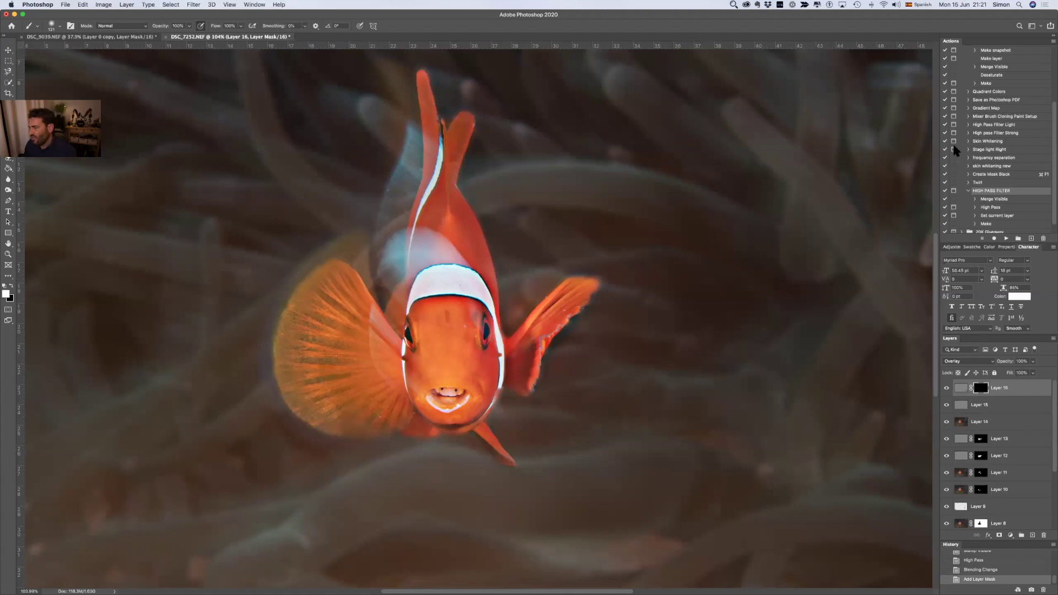
- Hide Layer 14, Layer 15 and Layer 16, and delete all three together
left_click_drag(947, 388, 947, 406)
left_click(947, 423)
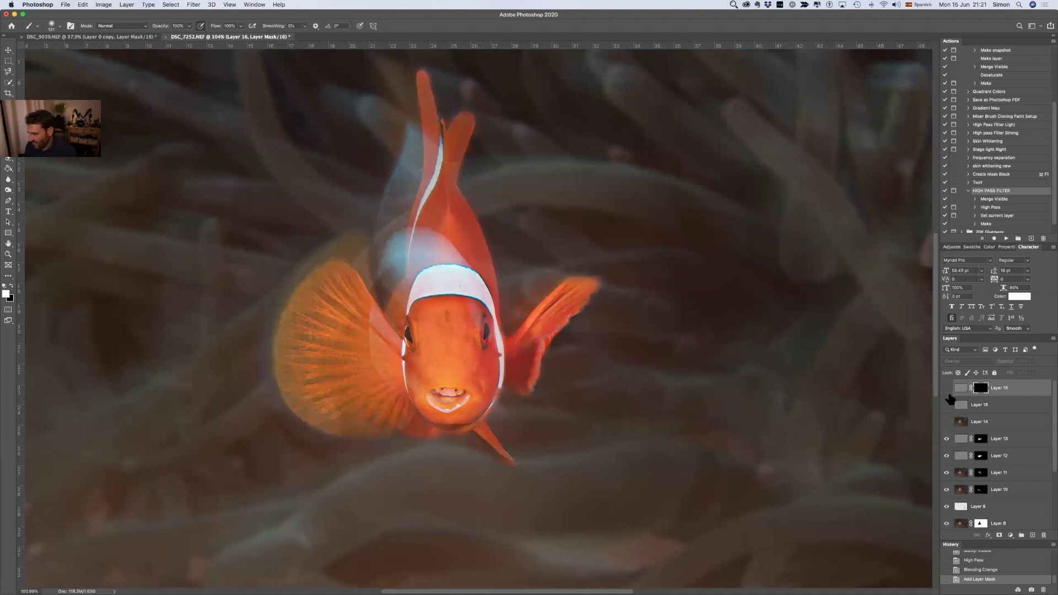
left_click(989, 423, "shift")
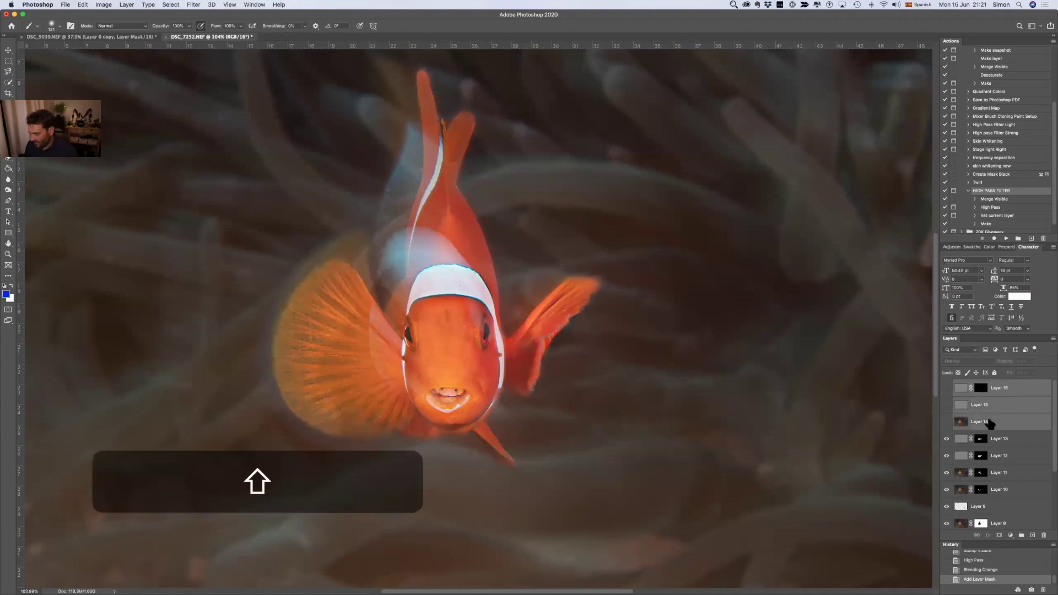
key("BackSpace")
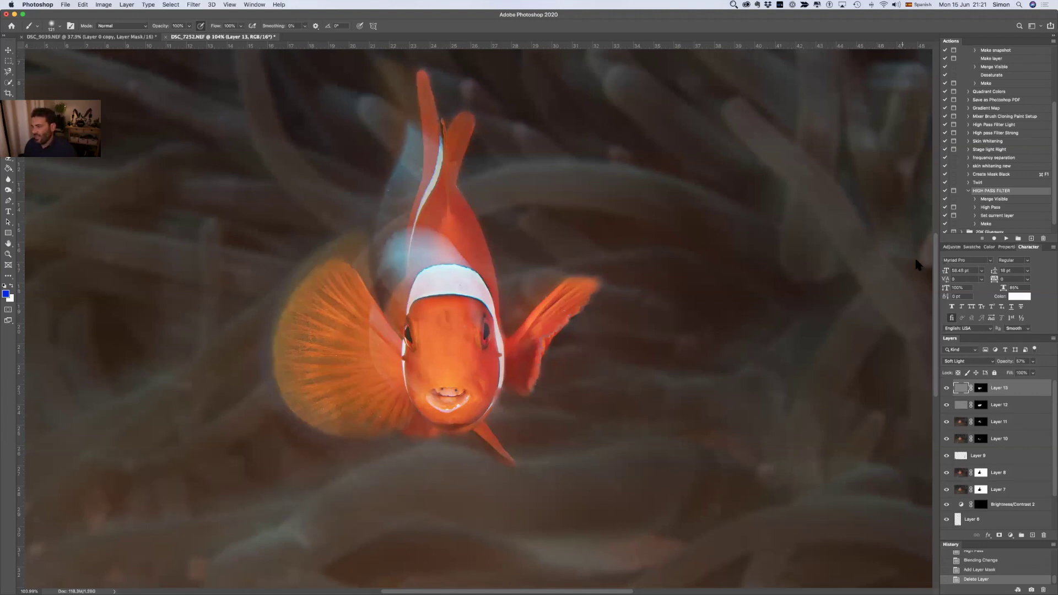
key("super+Tab")
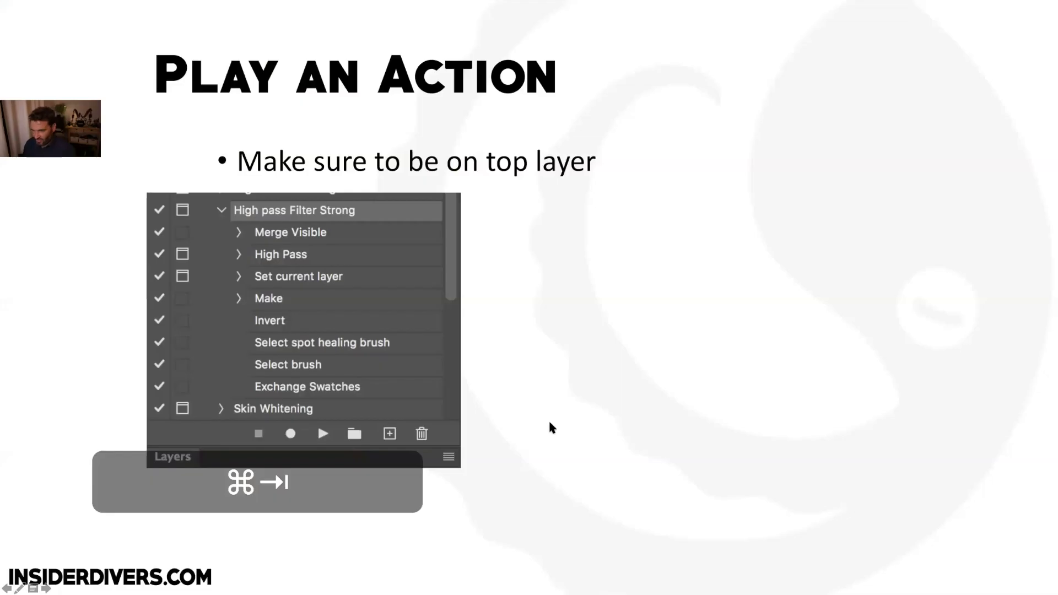
key("Down")
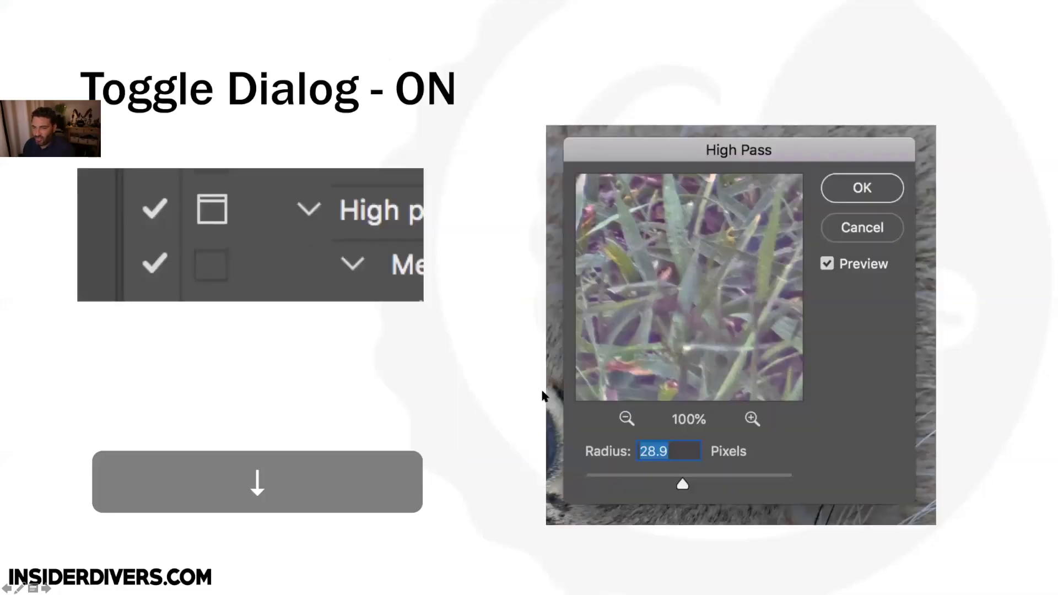
key("Down")
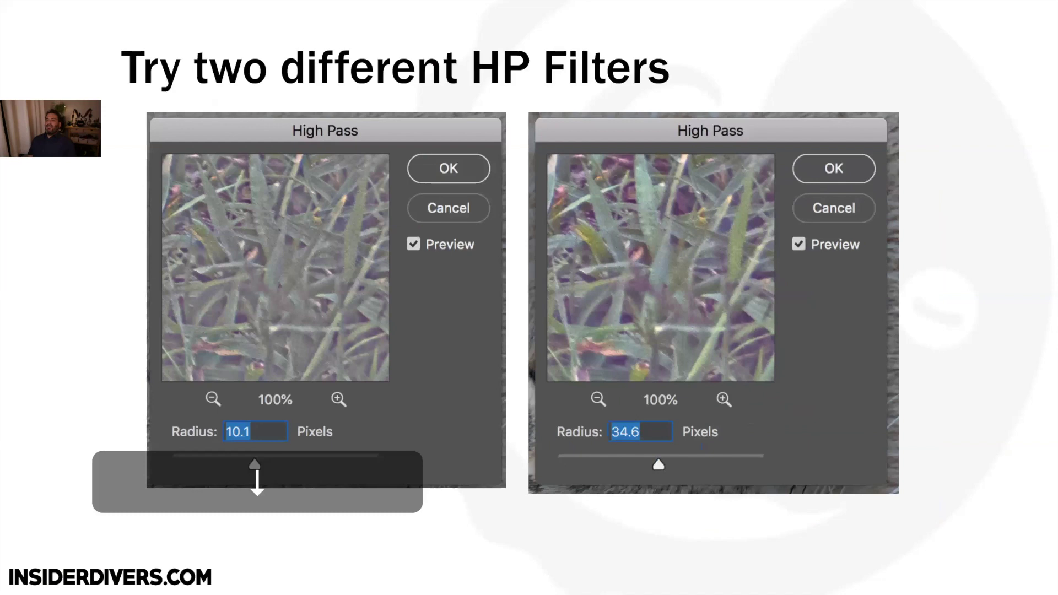
key("Down")
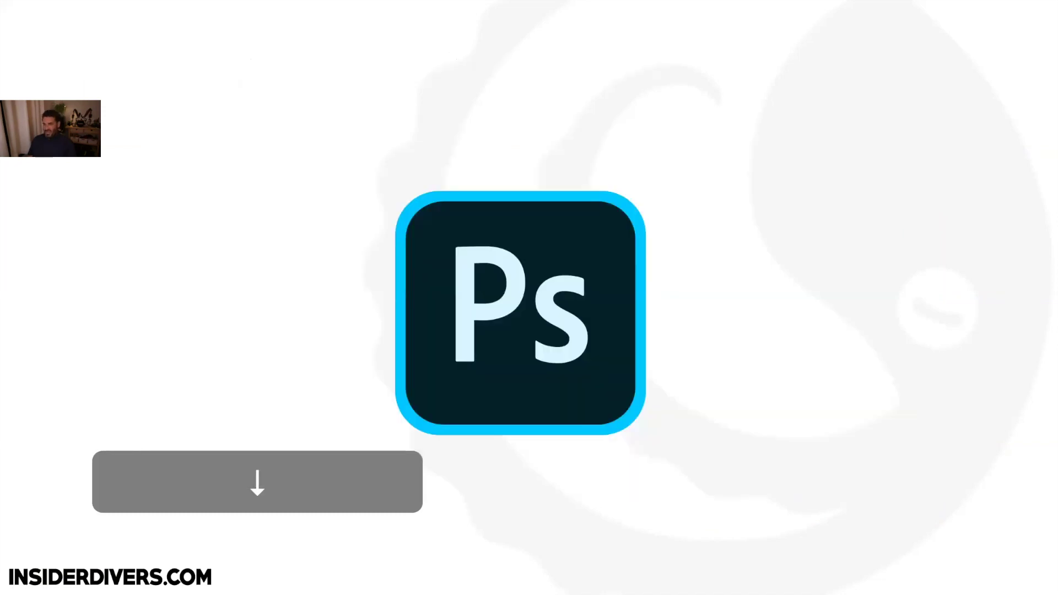
key("Down")
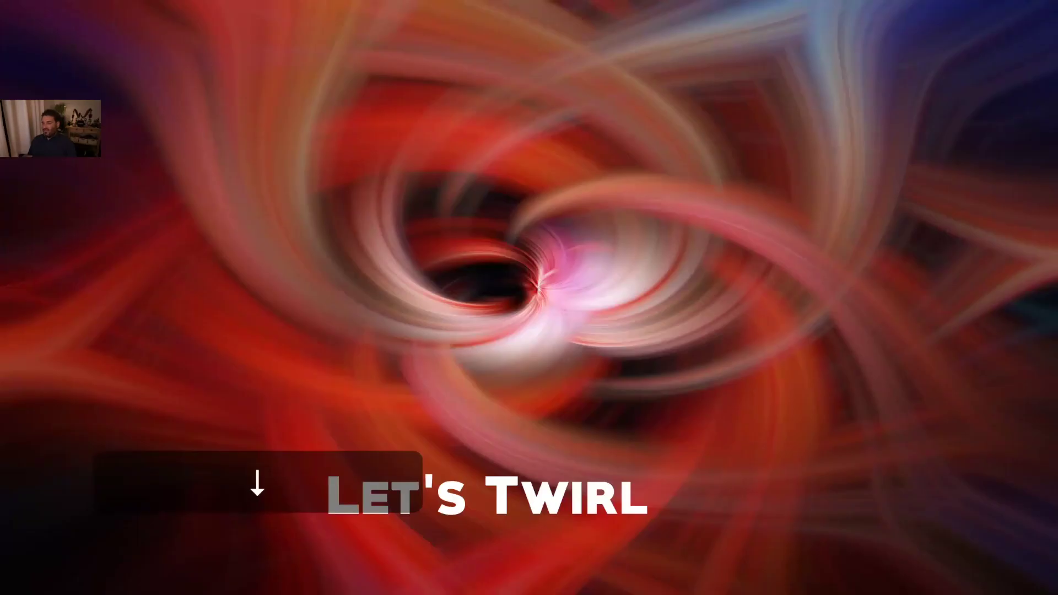
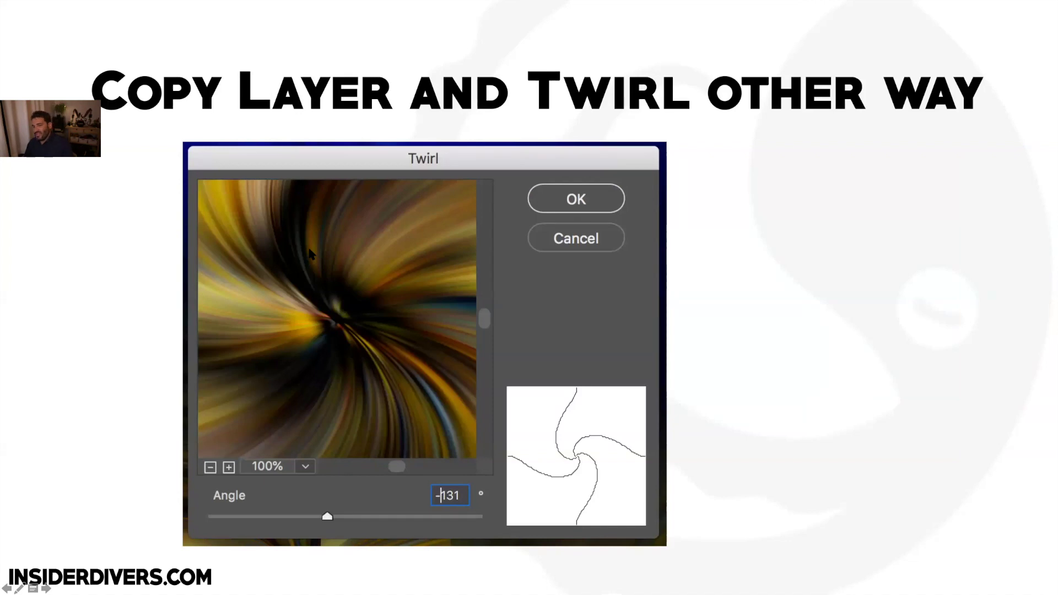
key("Right")
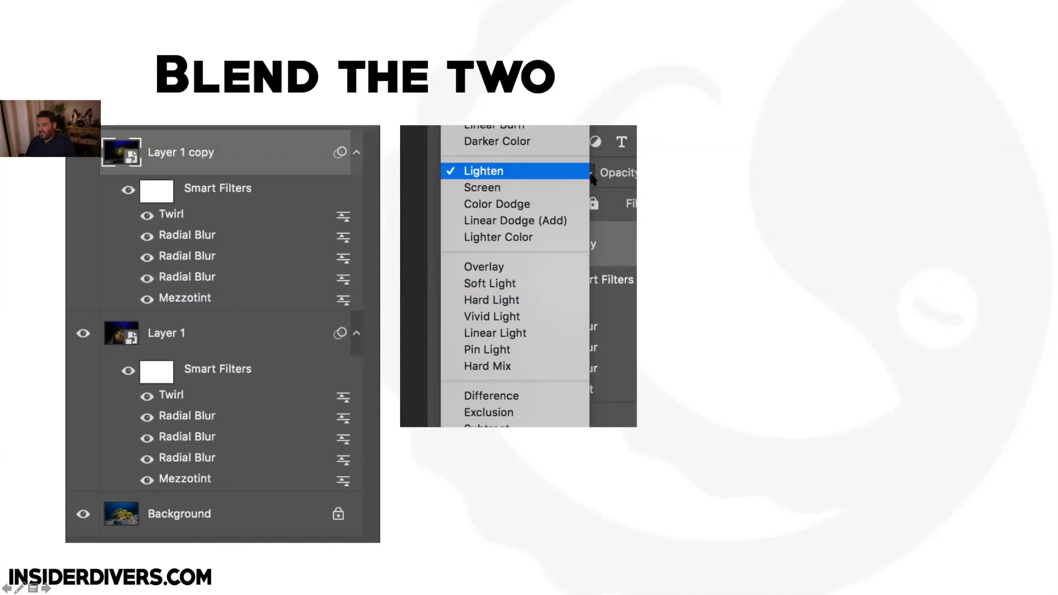
- Advance the slides to "Play with the new photo" and switch to Photoshop with the clownfish document
left_click(532, 198)
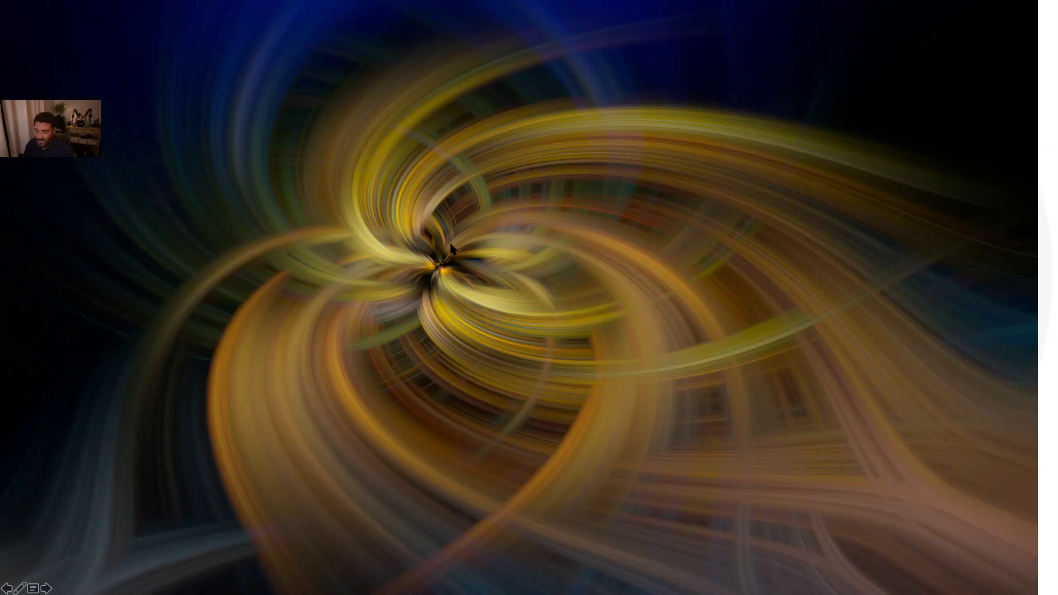
left_click(437, 234)
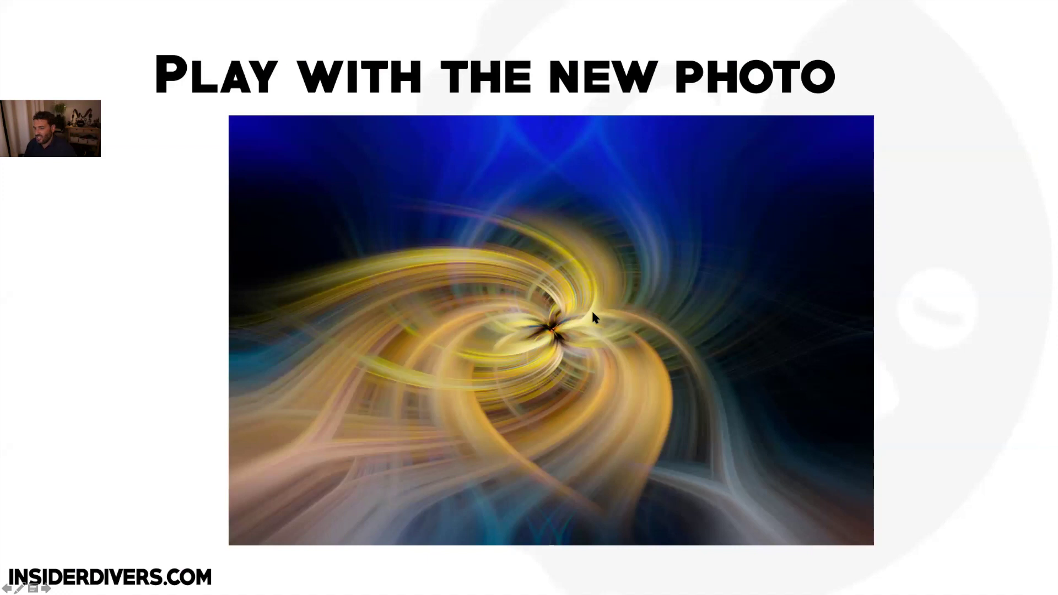
key("super+Tab")
key("super+Tab")
key("super+Tab")
key("super+Tab")
key("super+Tab")
key("super+Tab")
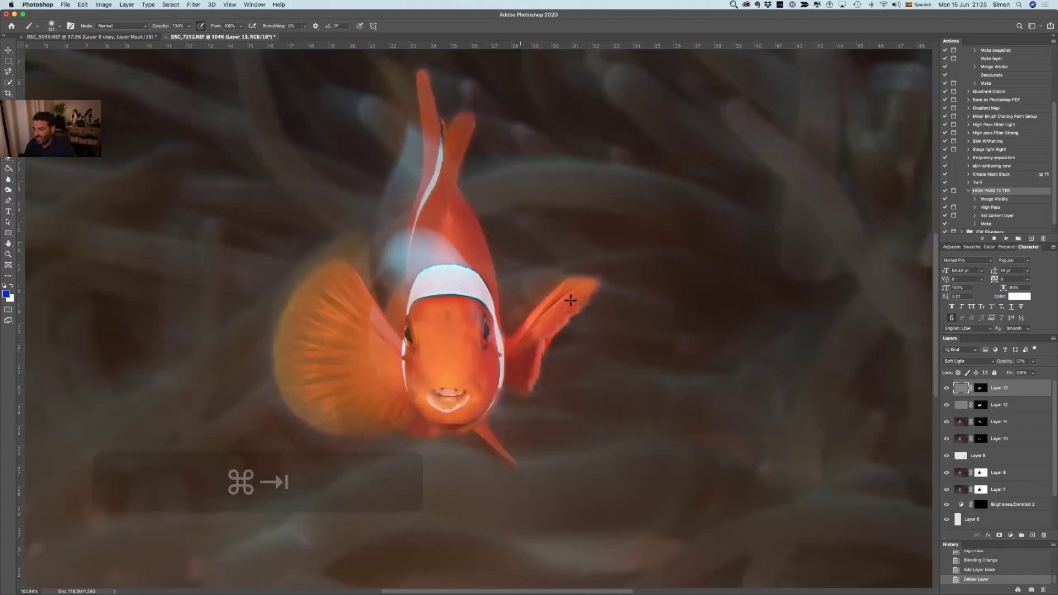
- Stamp all visible layers into a new layer above Layer 13 and hide every other layer
scroll(570, 301, "down", 5)
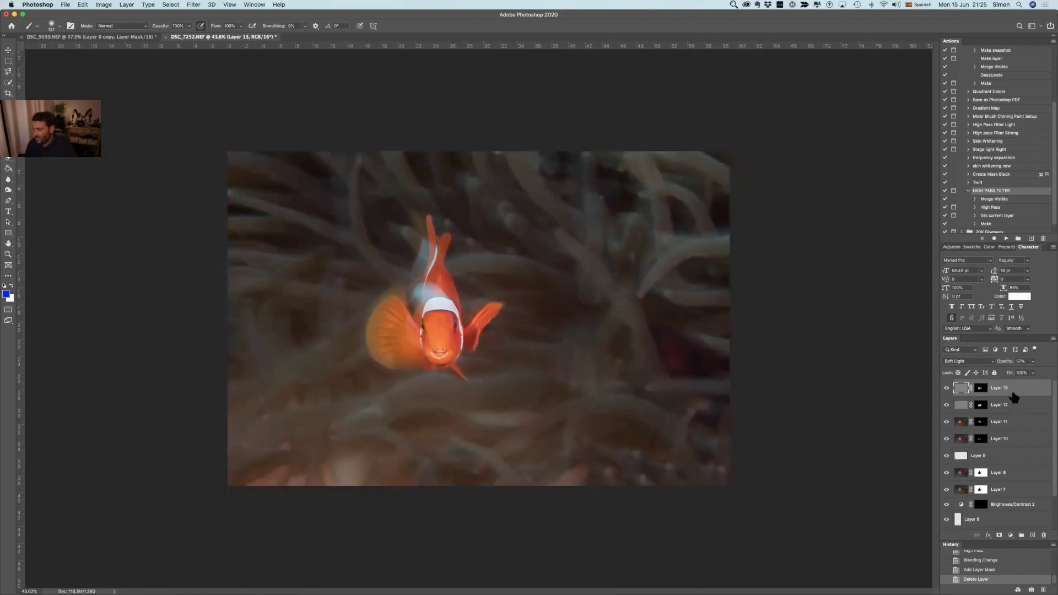
key("super+alt+shift+e")
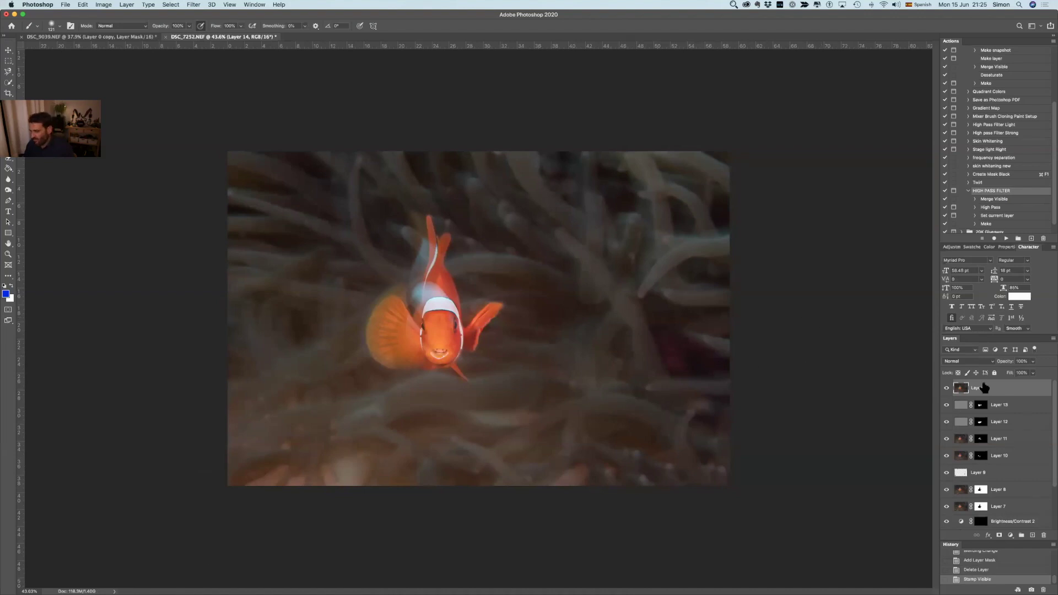
left_click(947, 389, "alt")
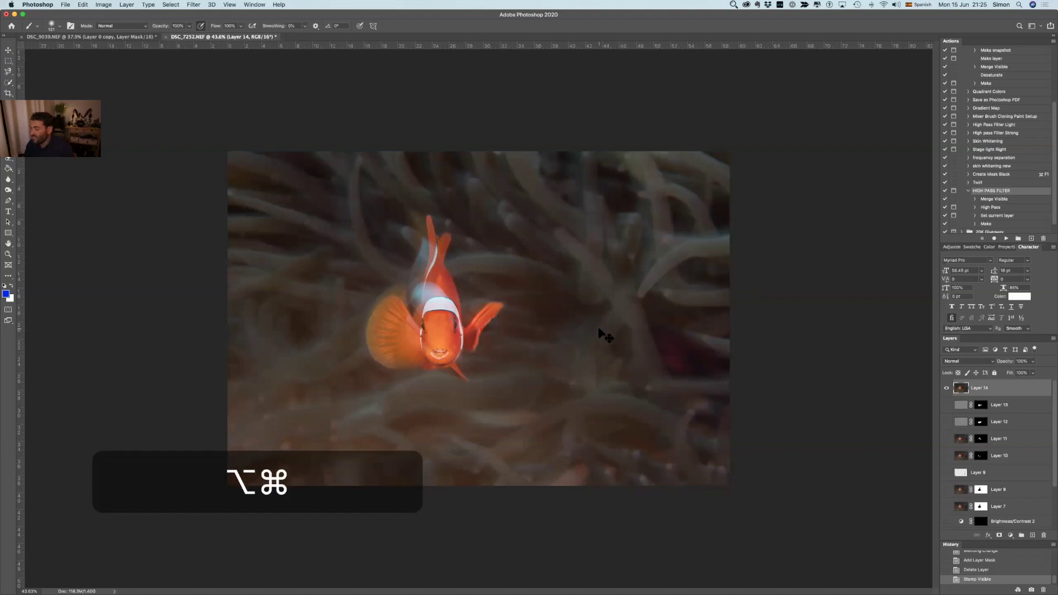
- Undo the stamped layer, show Layer 13 and Layer 11 again, and return to the Stamp Visible history state
key("super+z")
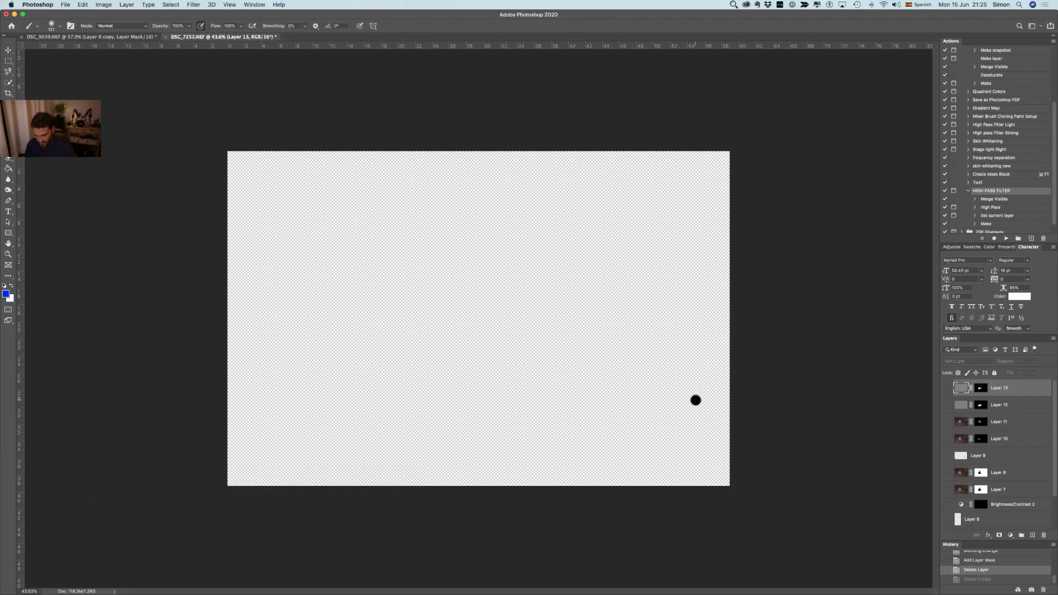
left_click_drag(948, 388, 947, 406)
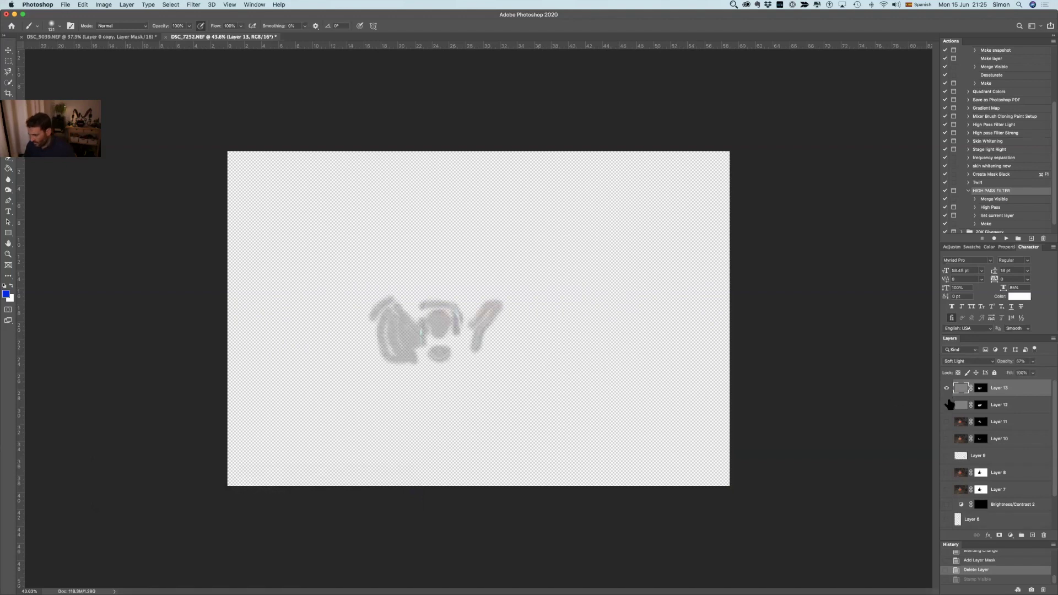
left_click(947, 423)
left_click(947, 406)
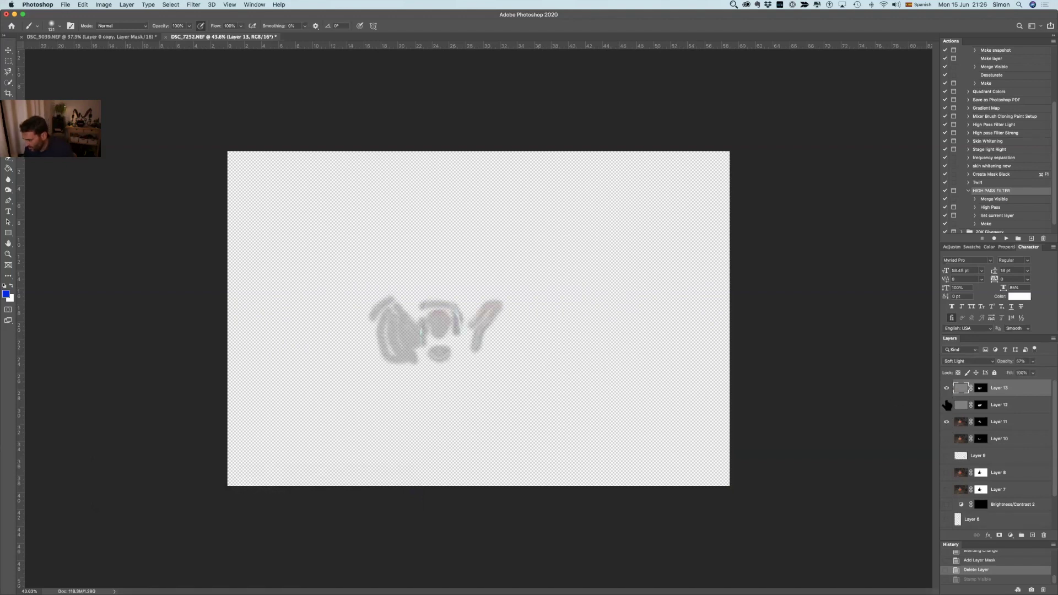
scroll(970, 436, "down", 2)
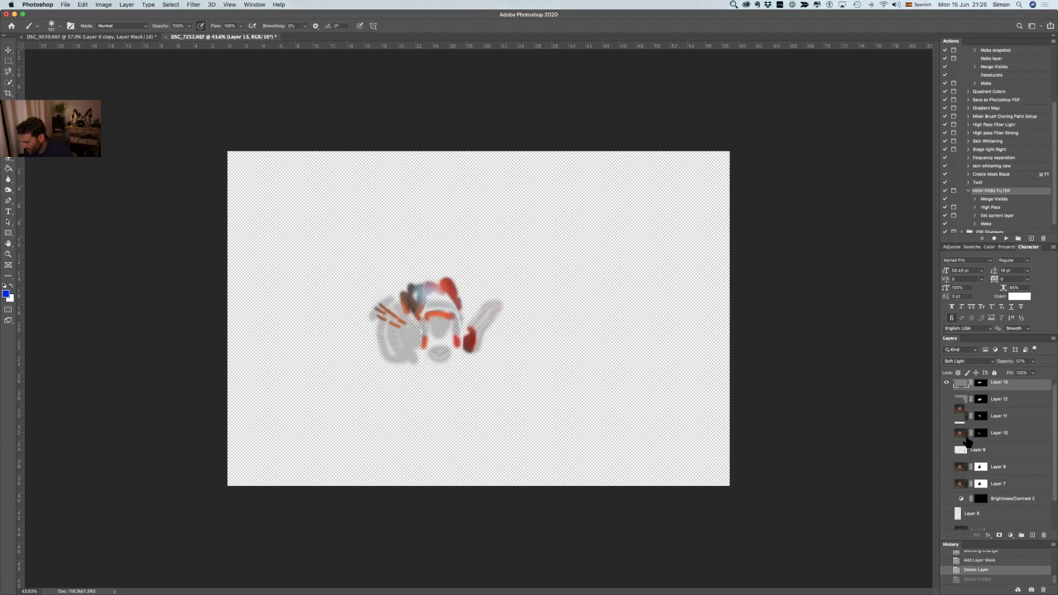
left_click(973, 561)
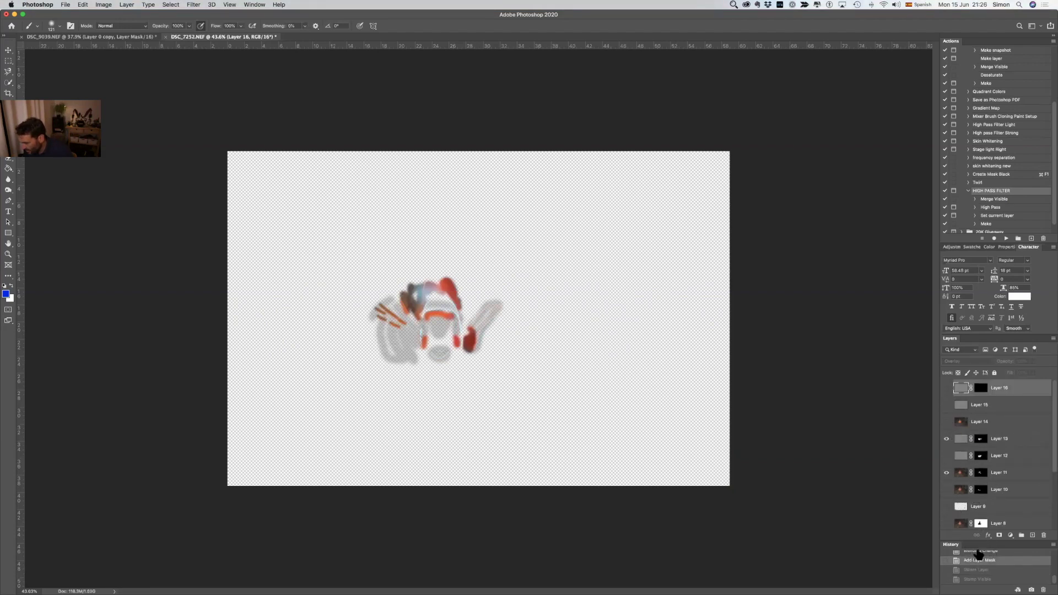
left_click(978, 580)
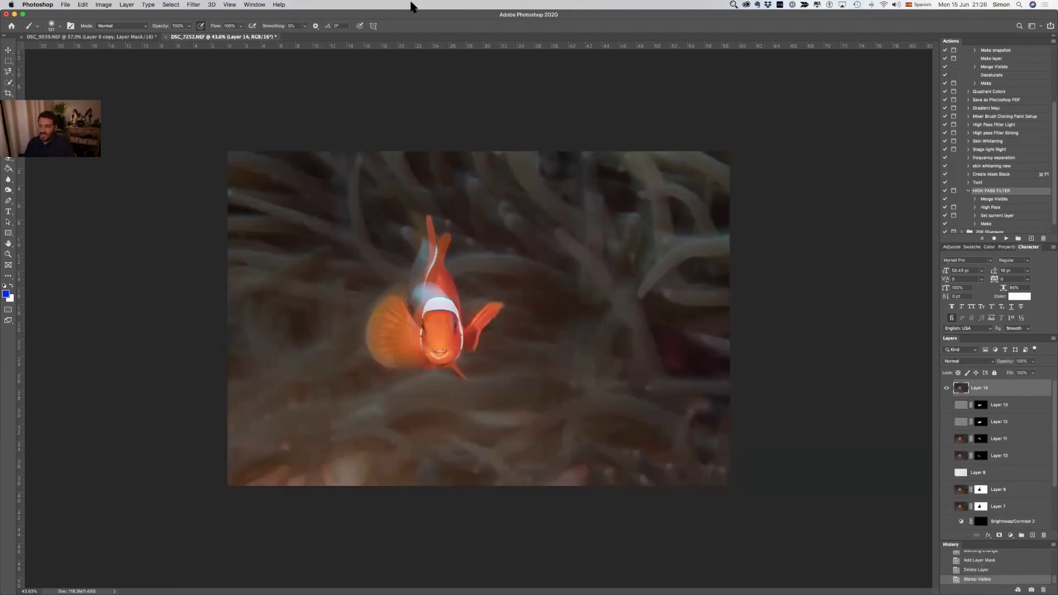
- Create a new white 1200 × 800 pixel document at 144 pixels/inch in 8-bit RGB color
key("super+n")
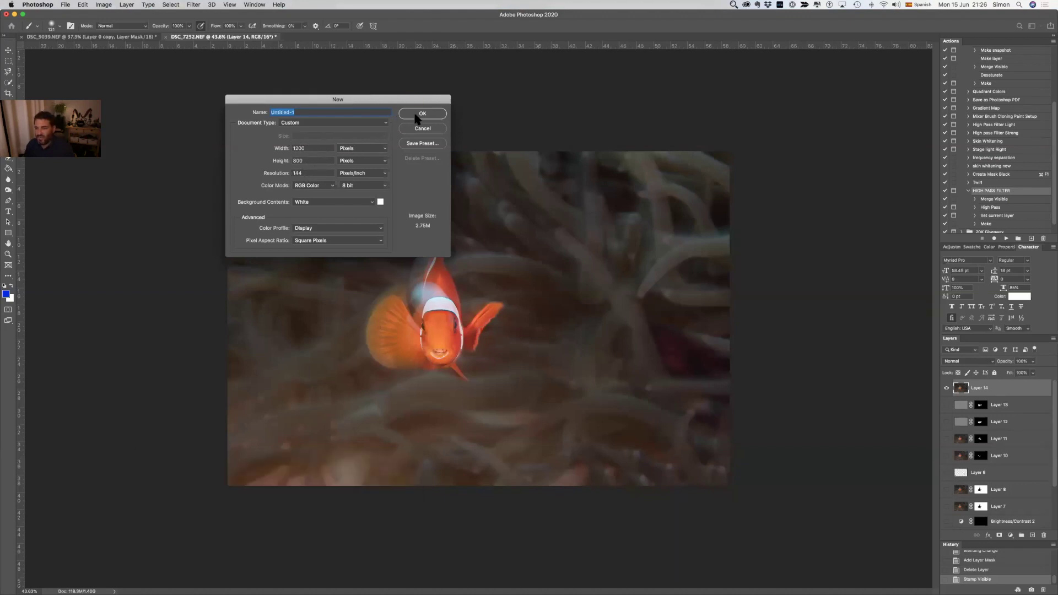
key("Return")
key("alt")
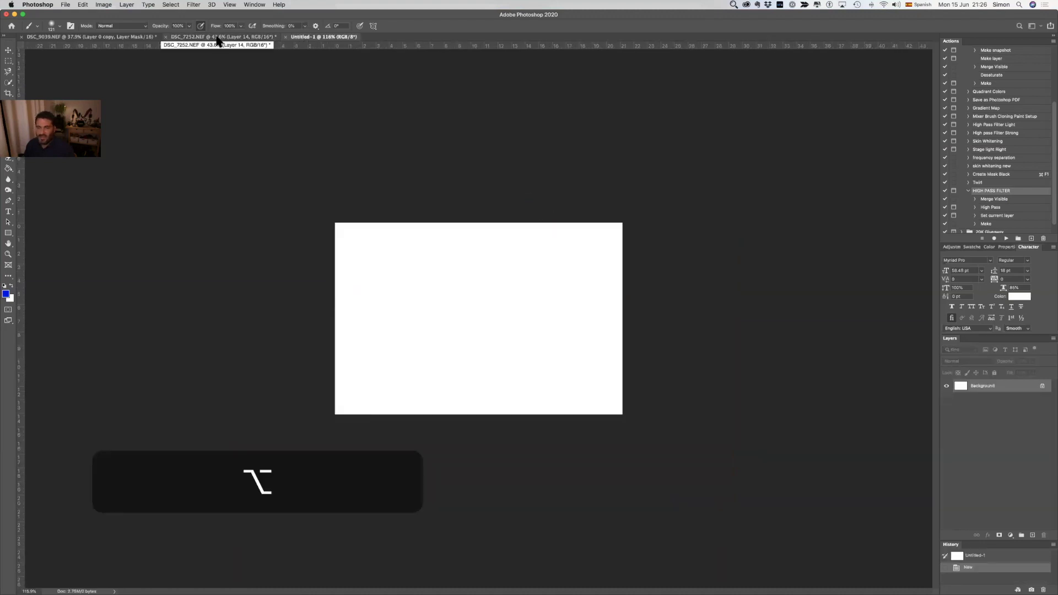
- Copy Layer 14 from DSC_7252.NEF into the Untitled-1 document with the Move tool and accept the color profile conversion
left_click(185, 39)
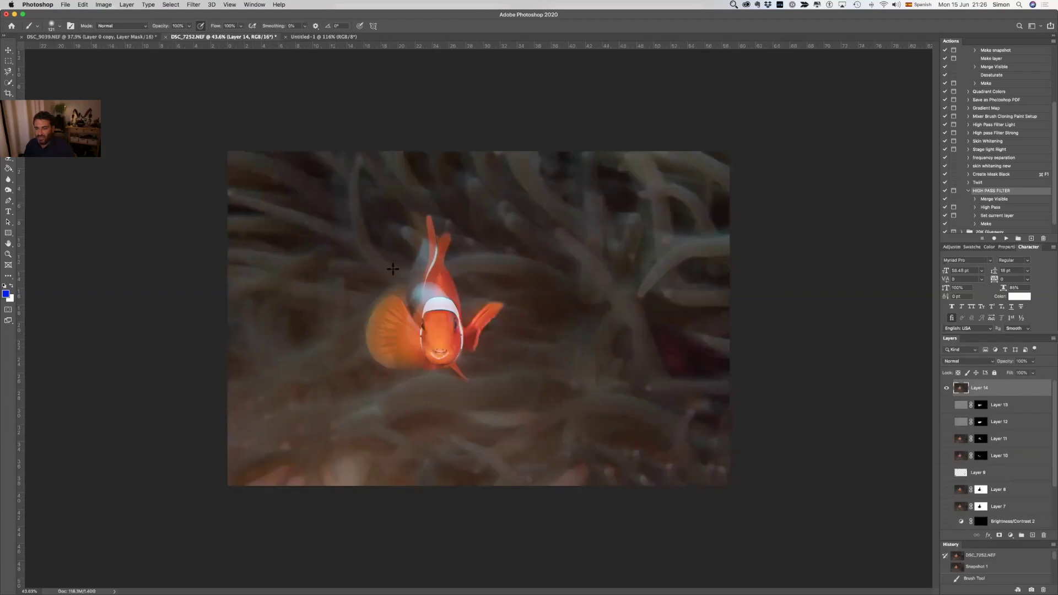
key("v")
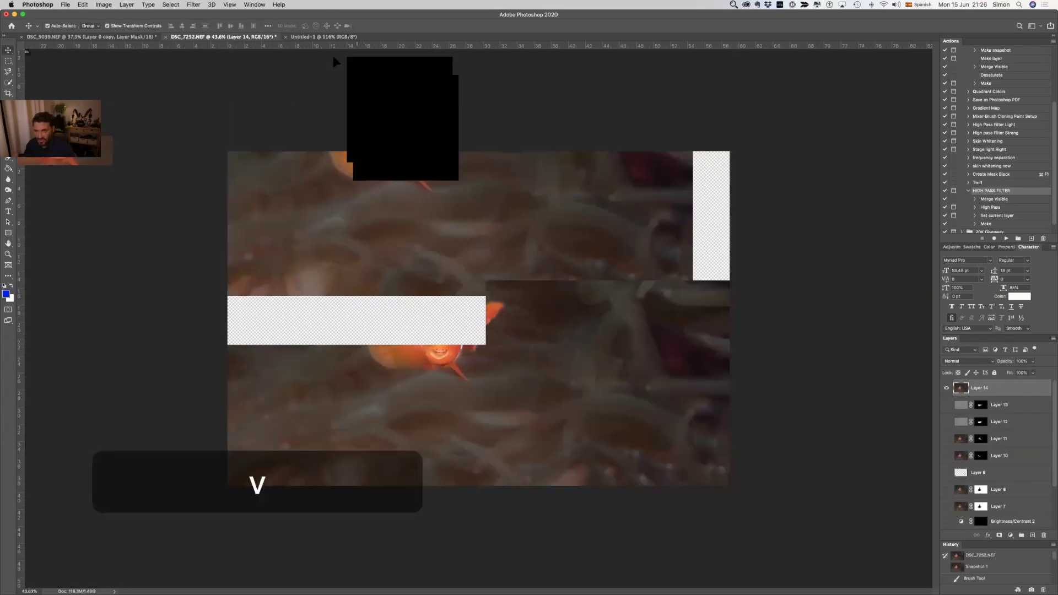
left_click(326, 37)
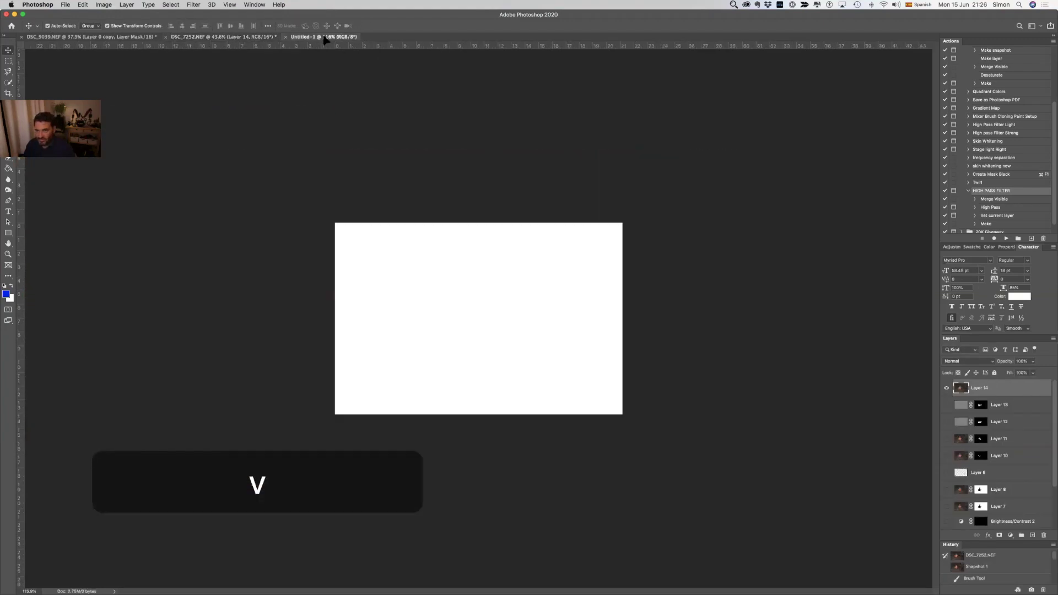
key("super+v")
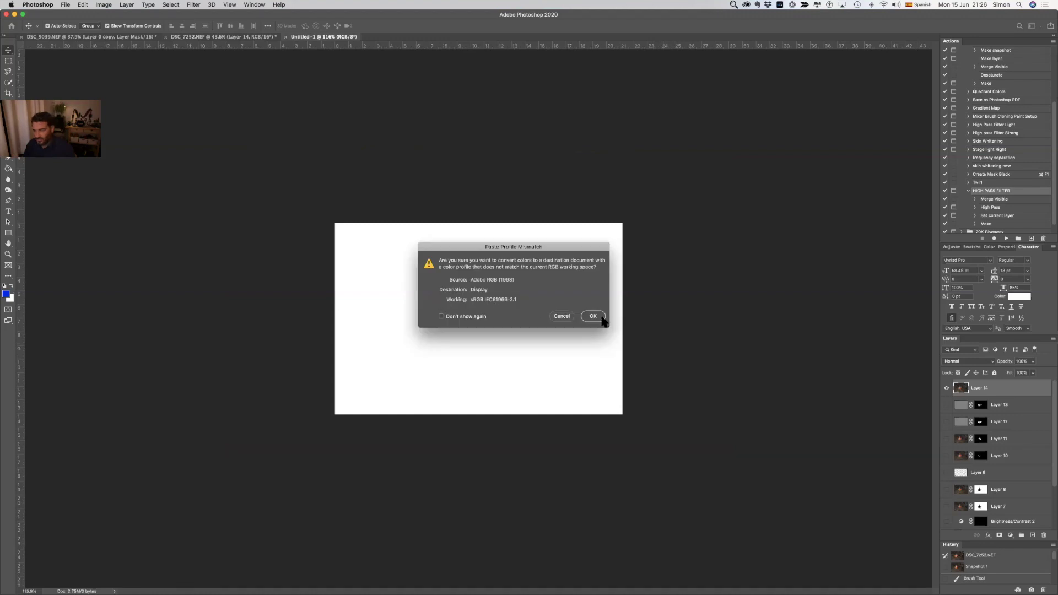
left_click(603, 319)
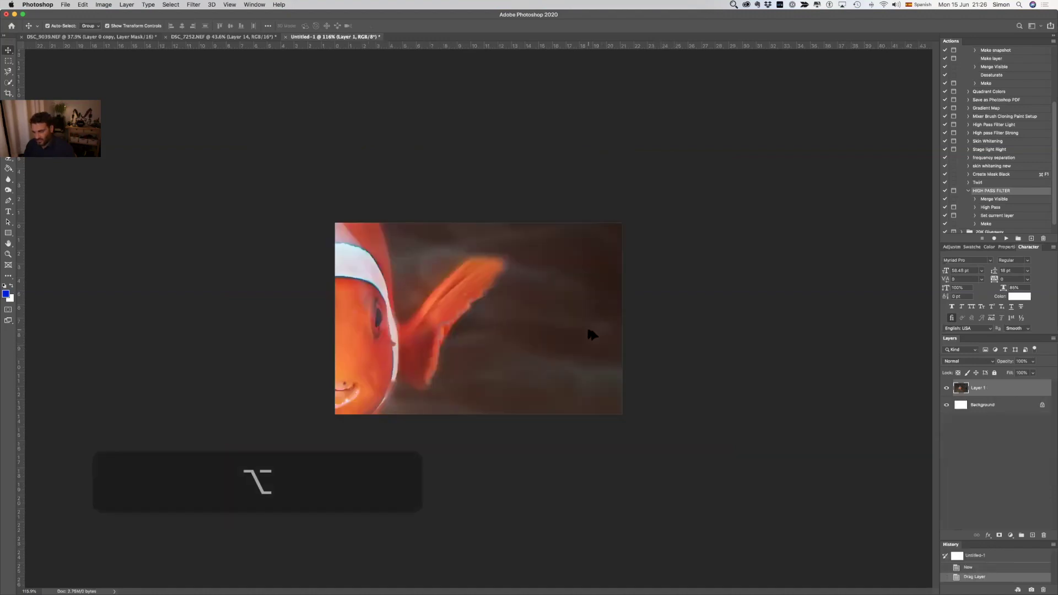
- Scale the clownfish layer down to about 33% and position it so it covers the canvas of Untitled-1
scroll(591, 334, "up", 6)
scroll(591, 334, "down", 10)
scroll(591, 334, "up", 4)
left_click_drag(405, 364, 496, 331)
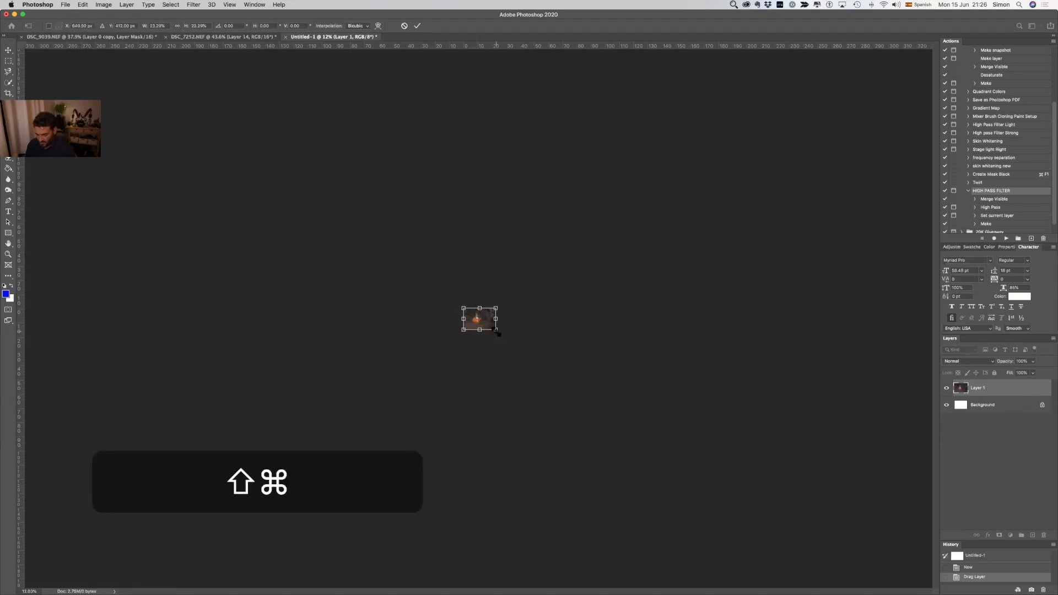
scroll(499, 333, "up", 3)
scroll(497, 333, "up", 5)
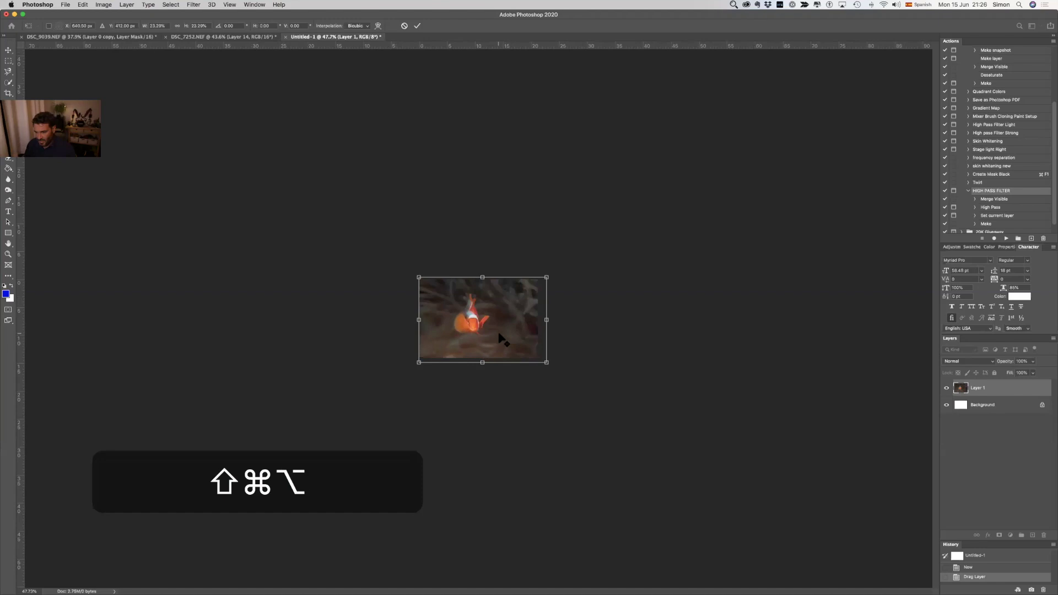
left_click_drag(502, 334, 497, 333)
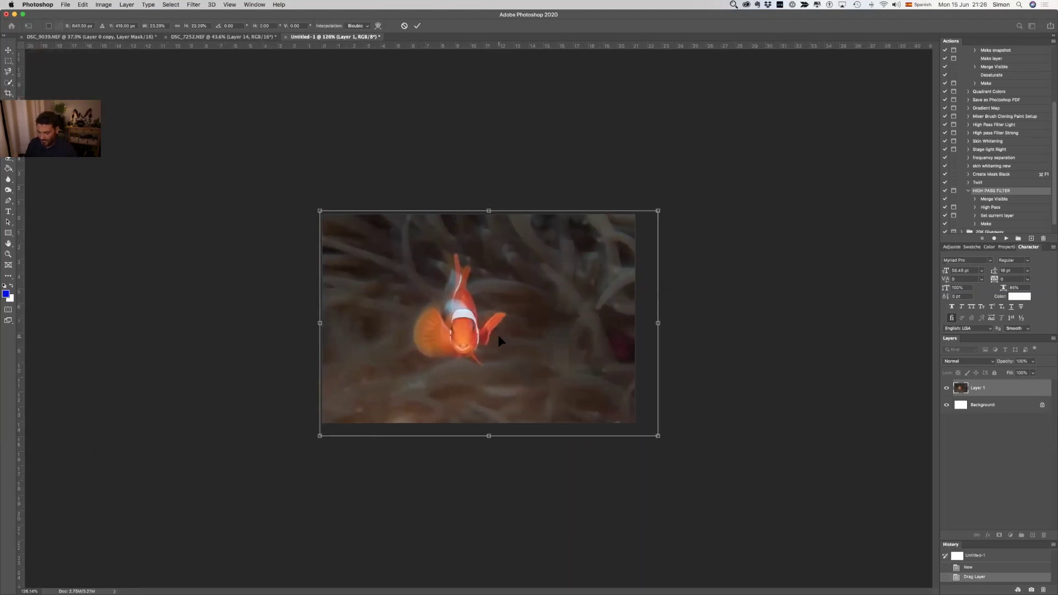
key("Return")
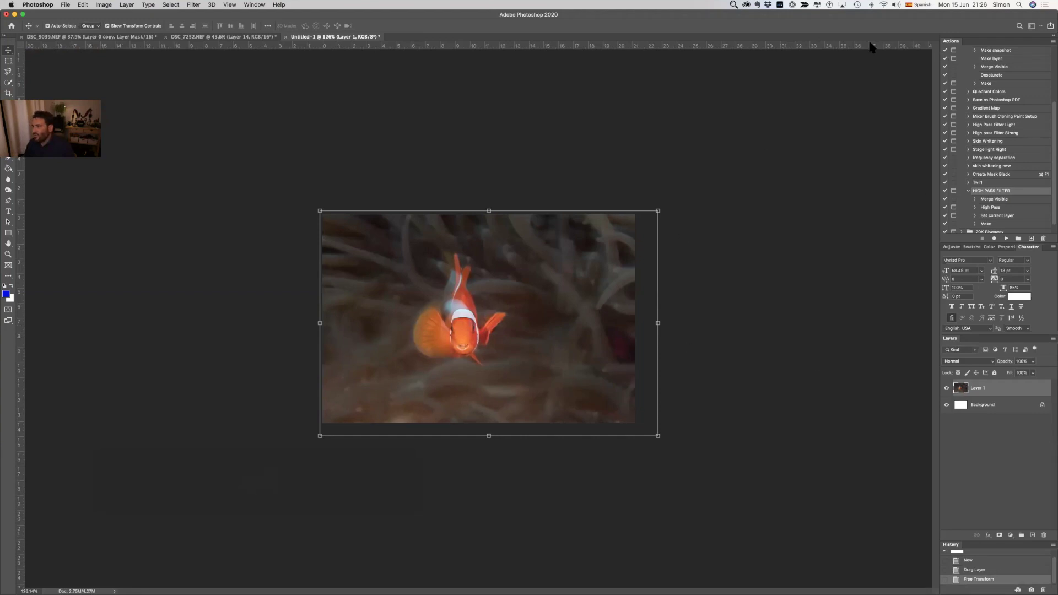
- Collapse the HIGH PASS FILTER action and play the Twirl action on Layer 1
left_click(969, 191)
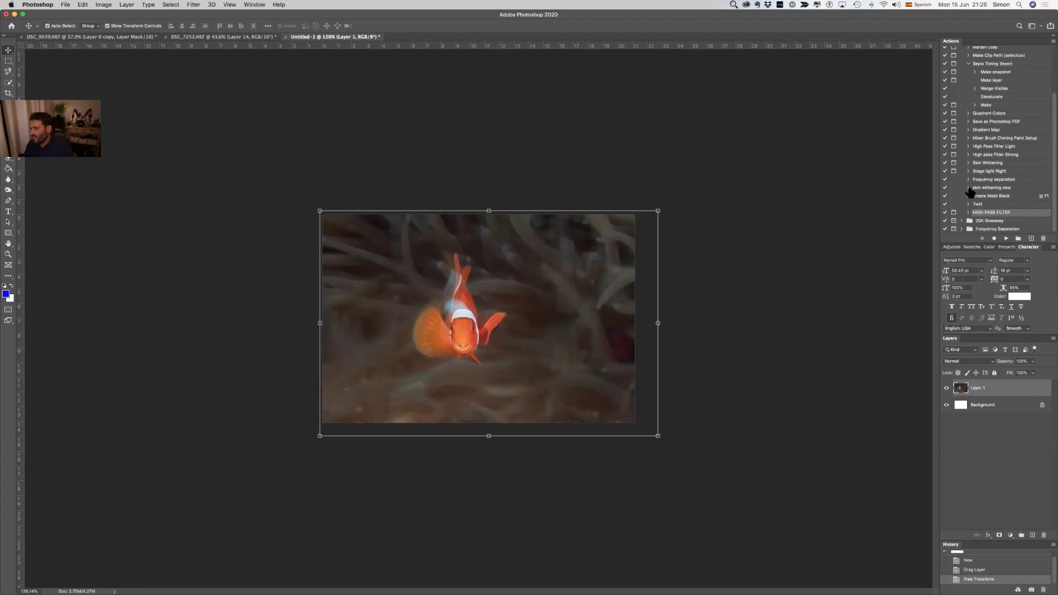
left_click(981, 205)
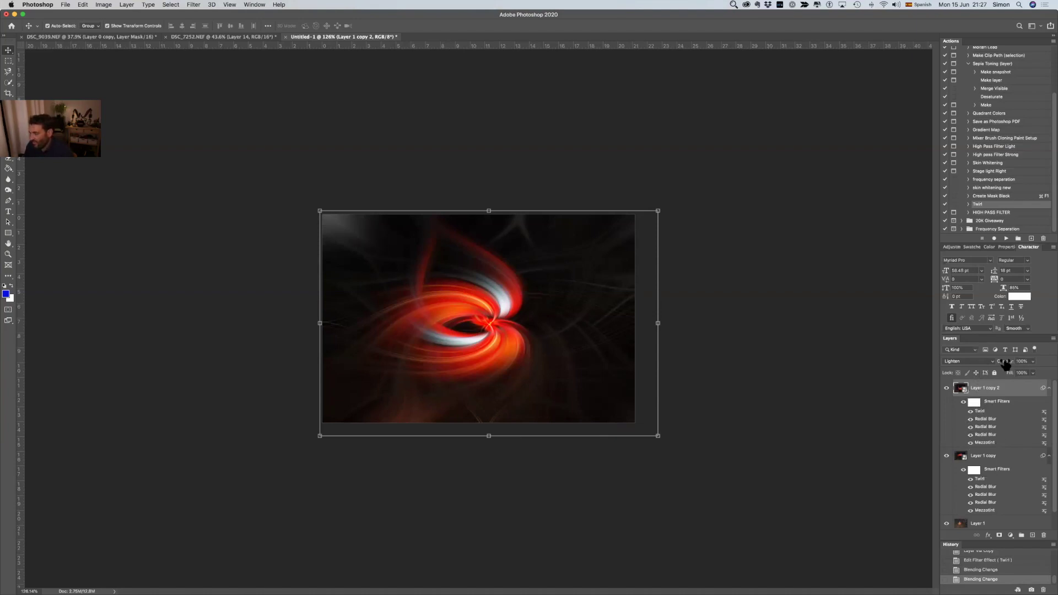
- Set the opacity of Layer 1 copy 2 to 70% and Layer 1 copy to 87%, and hide Layer 1
mouse_move(1003, 365)
left_mouse_down()
mouse_move(995, 362)
mouse_move(1009, 364)
left_mouse_up()
left_click(979, 459)
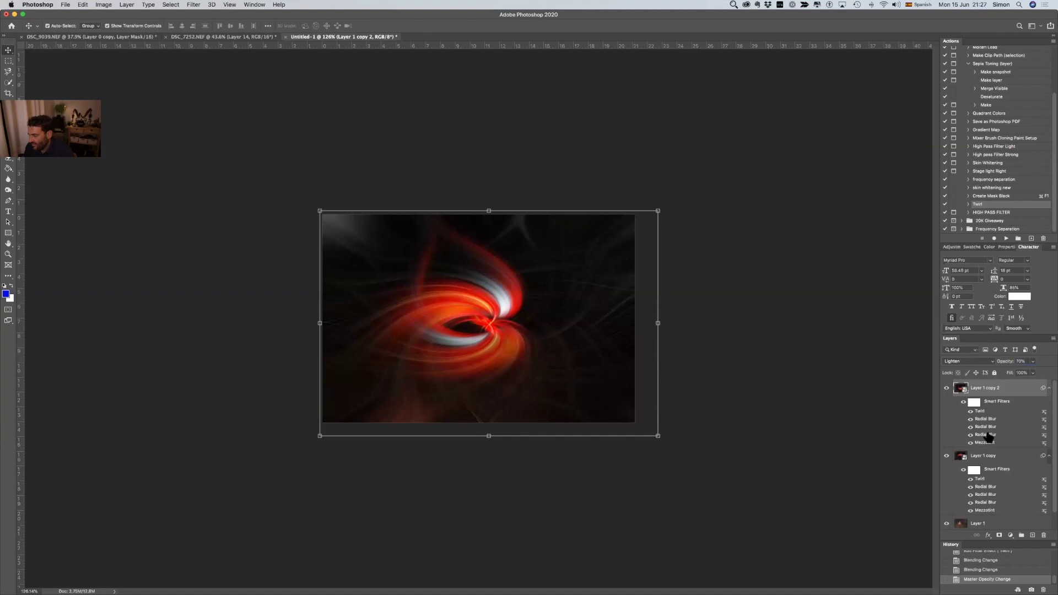
left_click_drag(1004, 363, 996, 364)
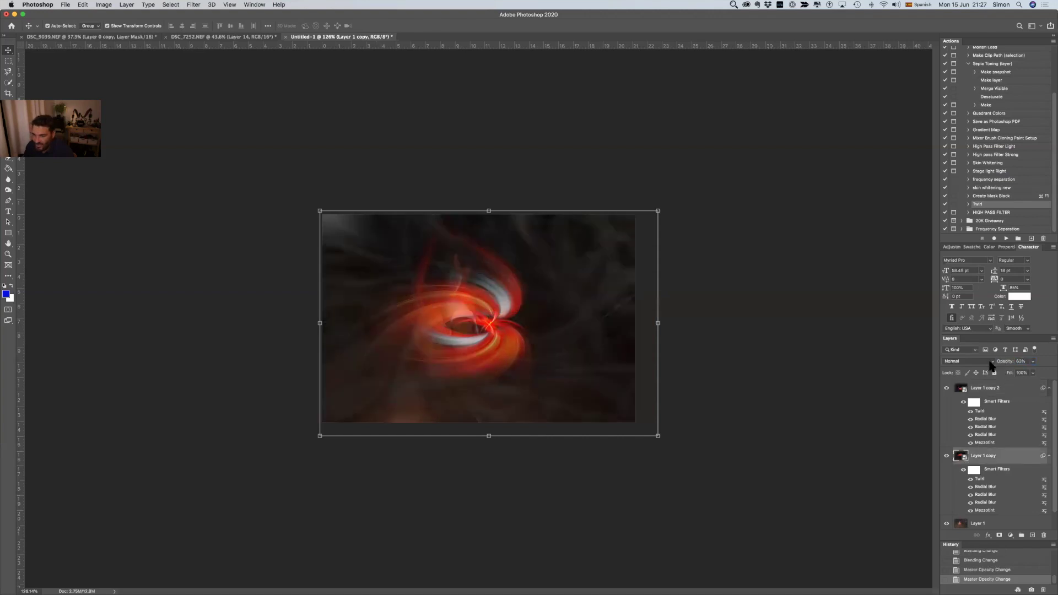
left_click(993, 362)
left_click_drag(1003, 365, 1014, 365)
left_click(947, 523)
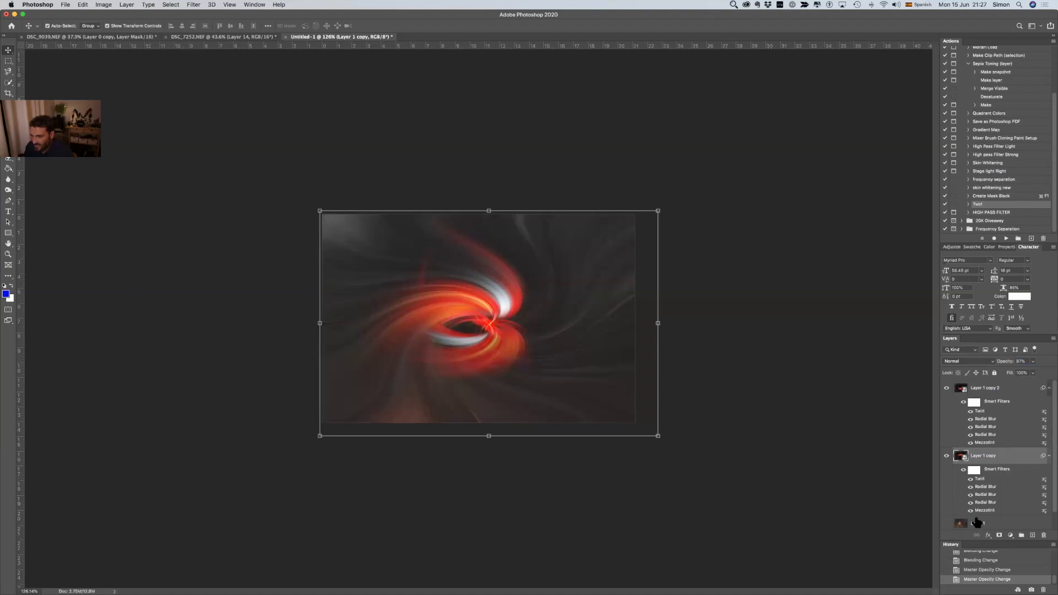
- Set the blend mode of Layer 1 copy 2 to Screen and the opacity of Layer 1 copy to 100%
left_click(987, 390)
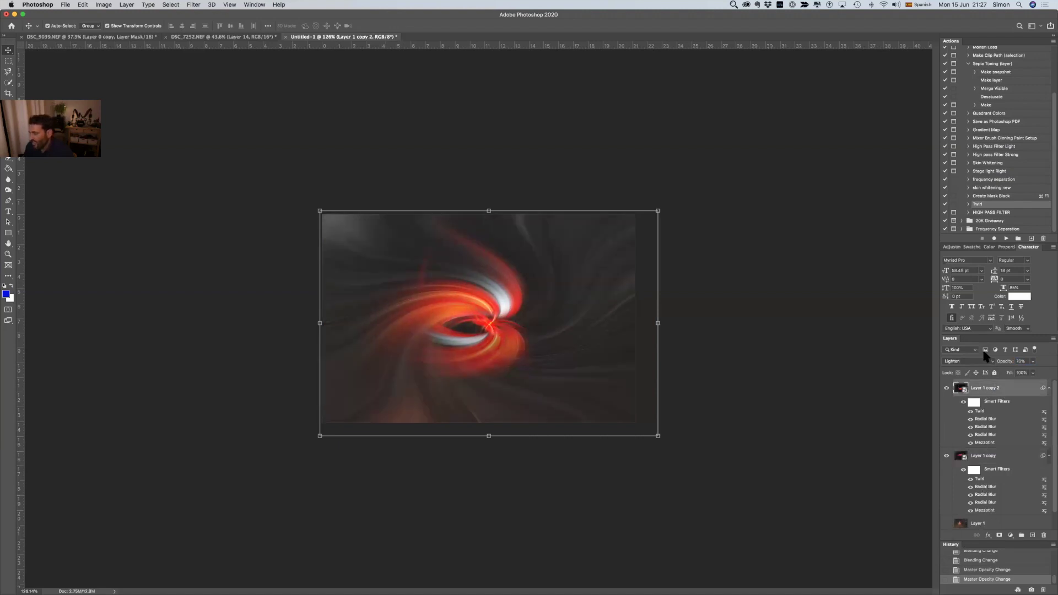
left_click(981, 367)
left_click(977, 369)
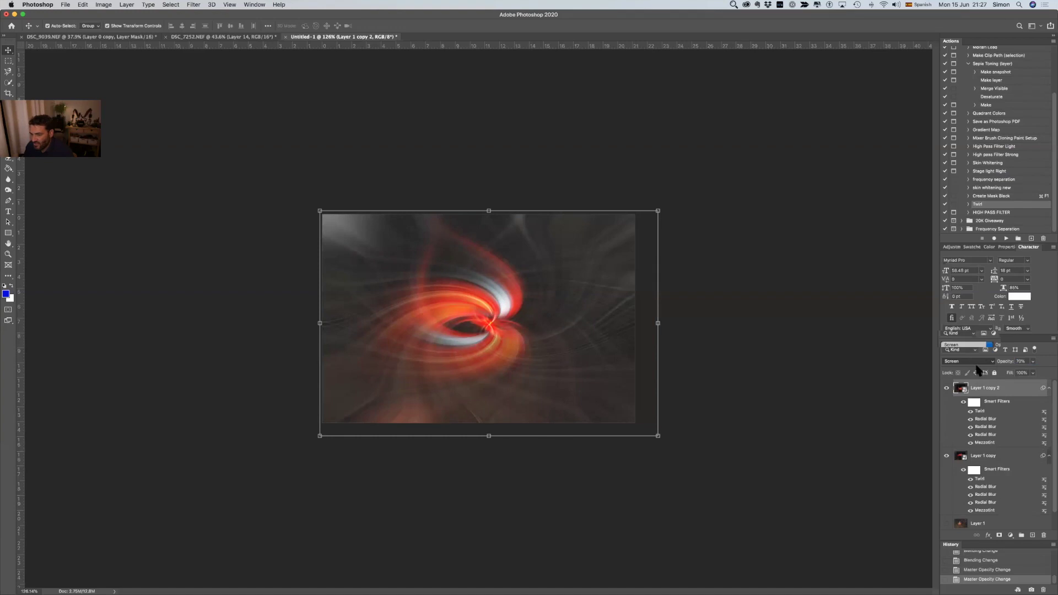
left_click(980, 459)
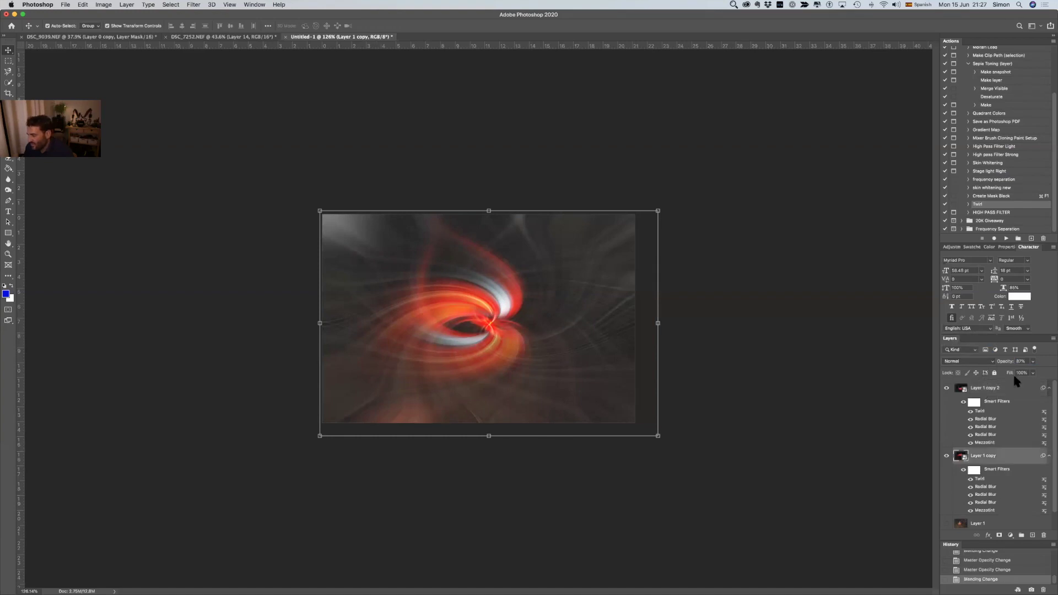
key("0")
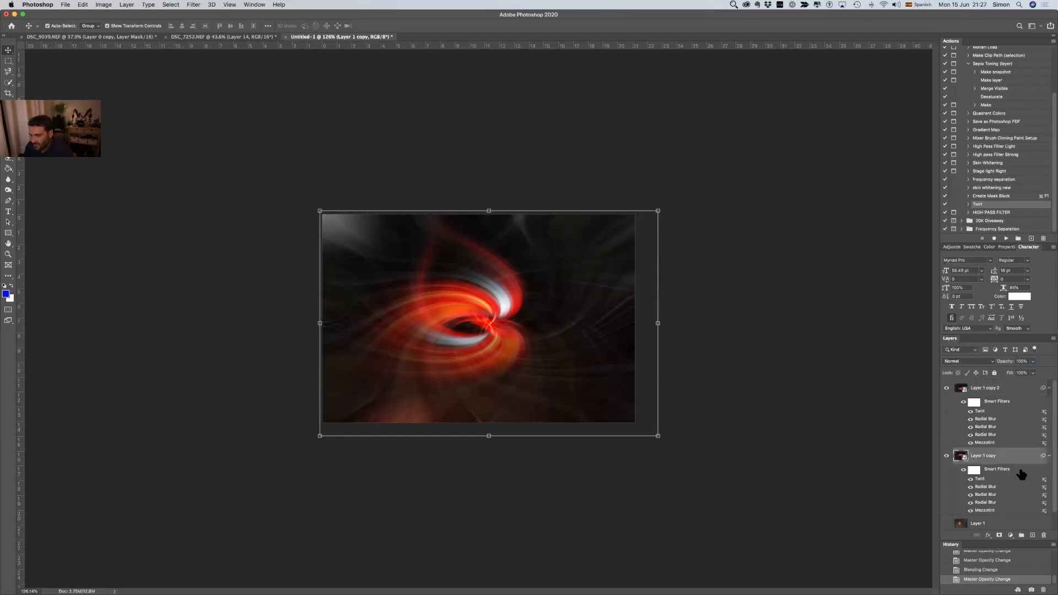
- Try the Soft Light blend mode on Layer 1 copy and undo it
left_click(966, 364)
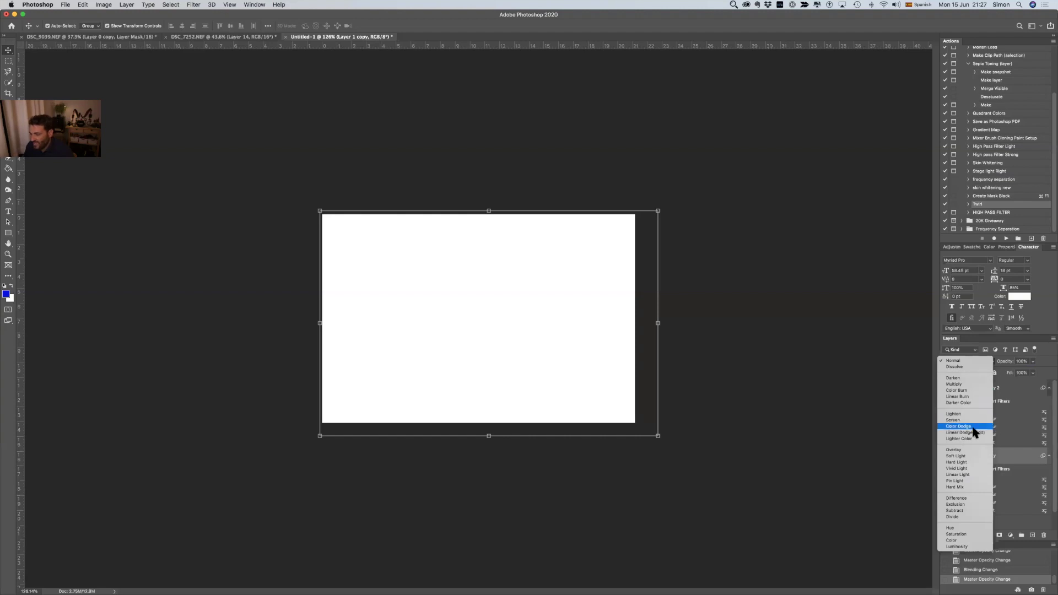
left_click(977, 459)
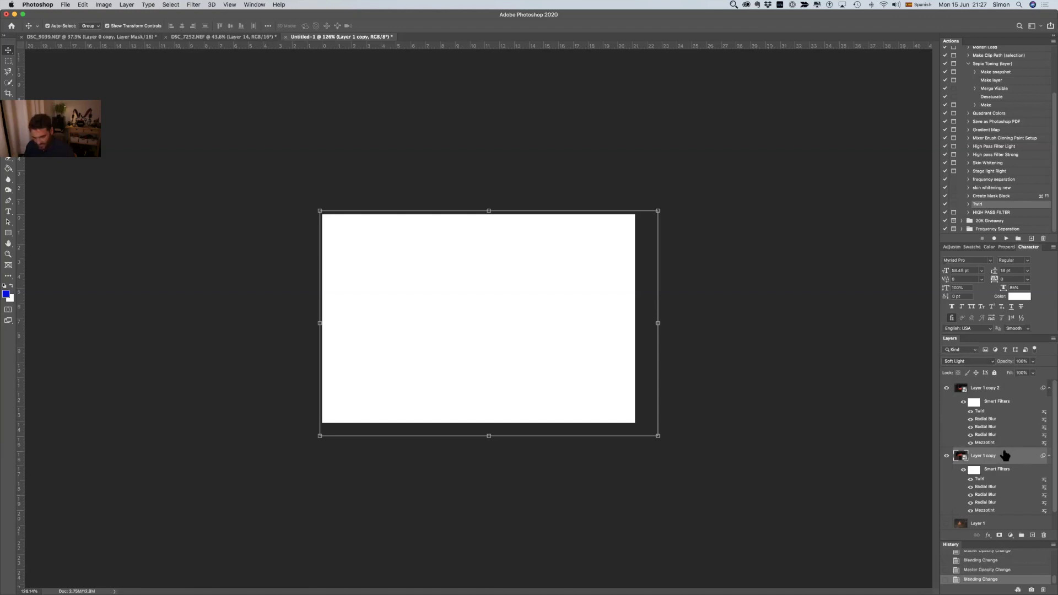
key("super+z")
- Look at the DSC_7252.NEF clownfish photo, return to Untitled-1 and expand the Twirl action to examine its recorded commands
left_click(223, 38)
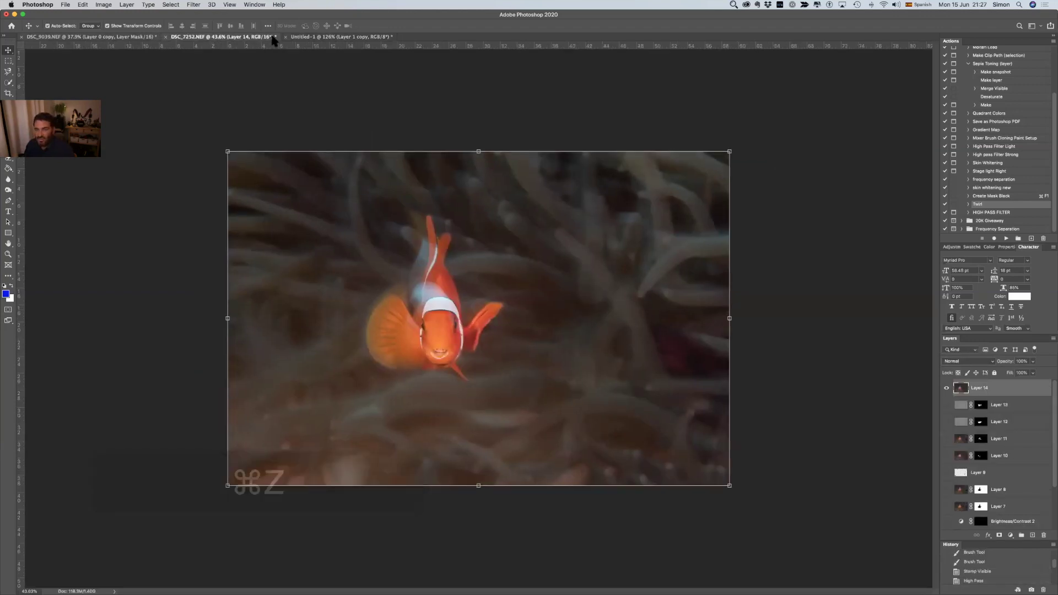
left_click(300, 37)
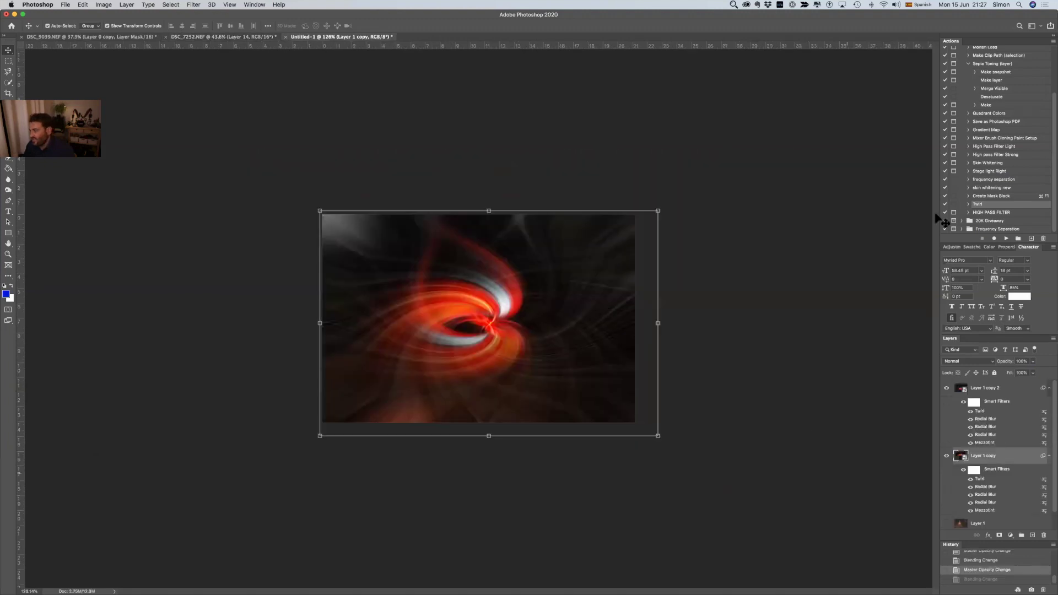
left_click(969, 204)
scroll(974, 206, "down", 5)
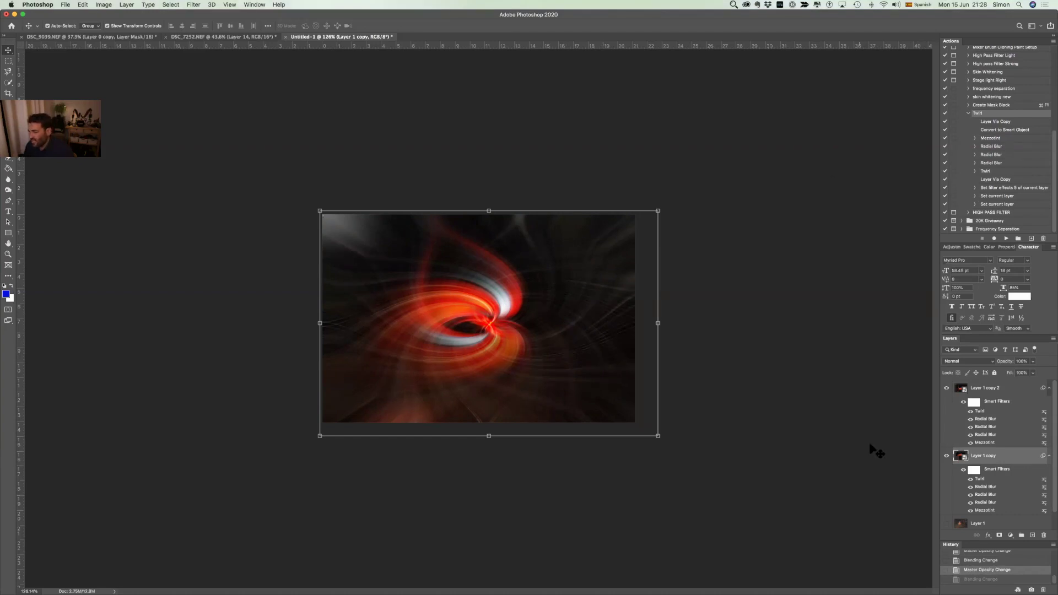
- Copy Layer 1 copy 2 and Layer 1 copy together from Untitled-1 into the DSC_7252.NEF document, accepting the color profile conversion
left_click(849, 449)
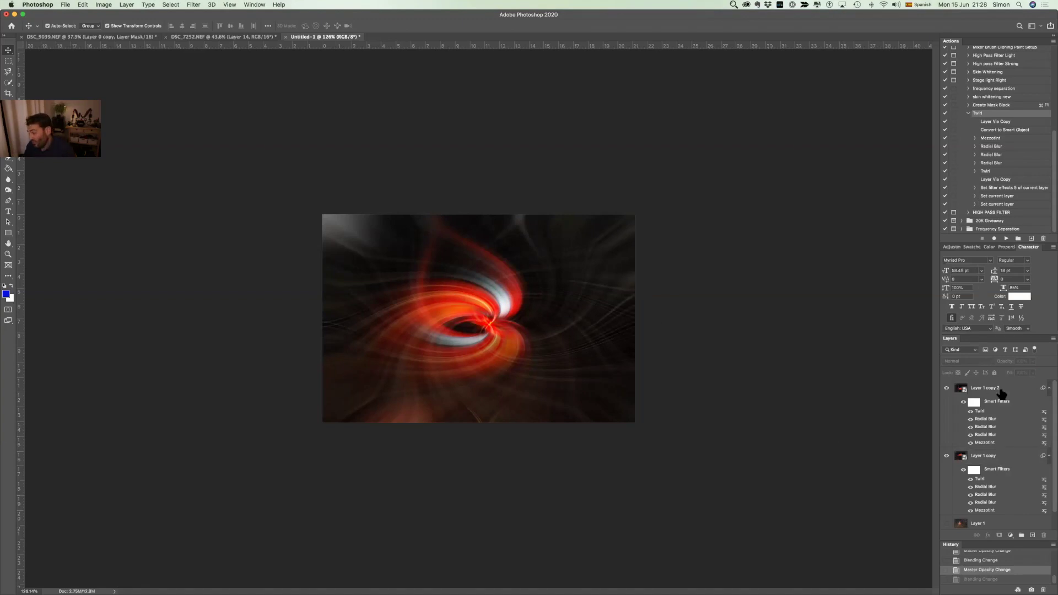
left_click(1000, 432)
left_click(995, 457, "shift")
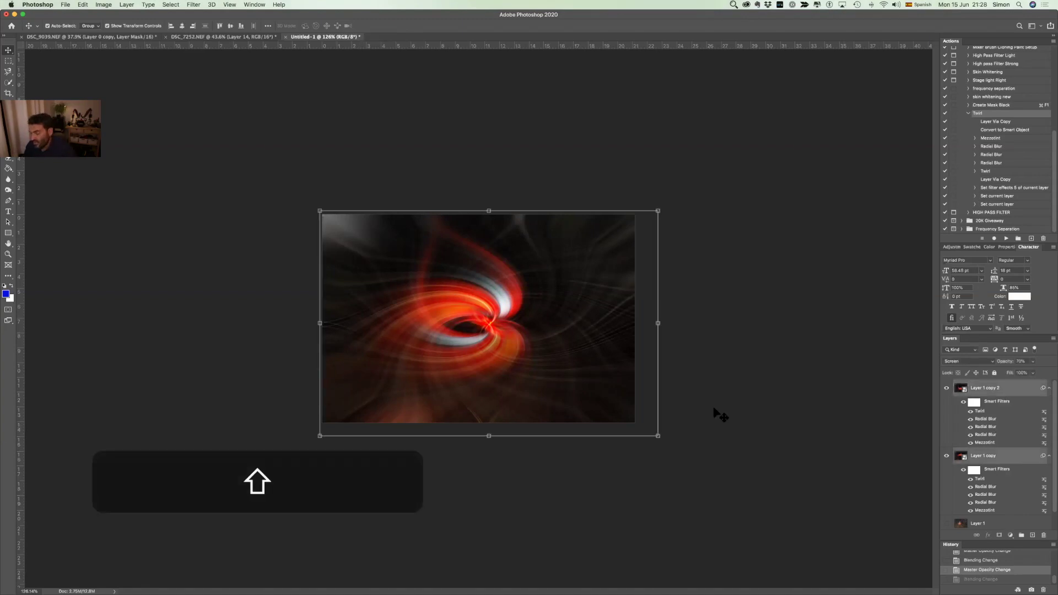
left_click_drag(461, 312, 392, 257)
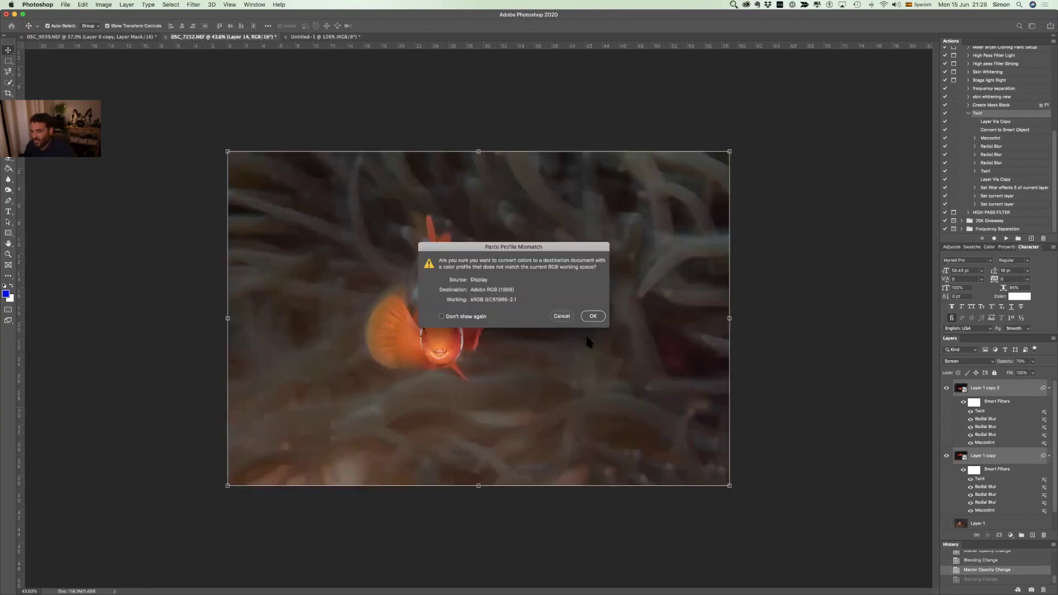
key("Return")
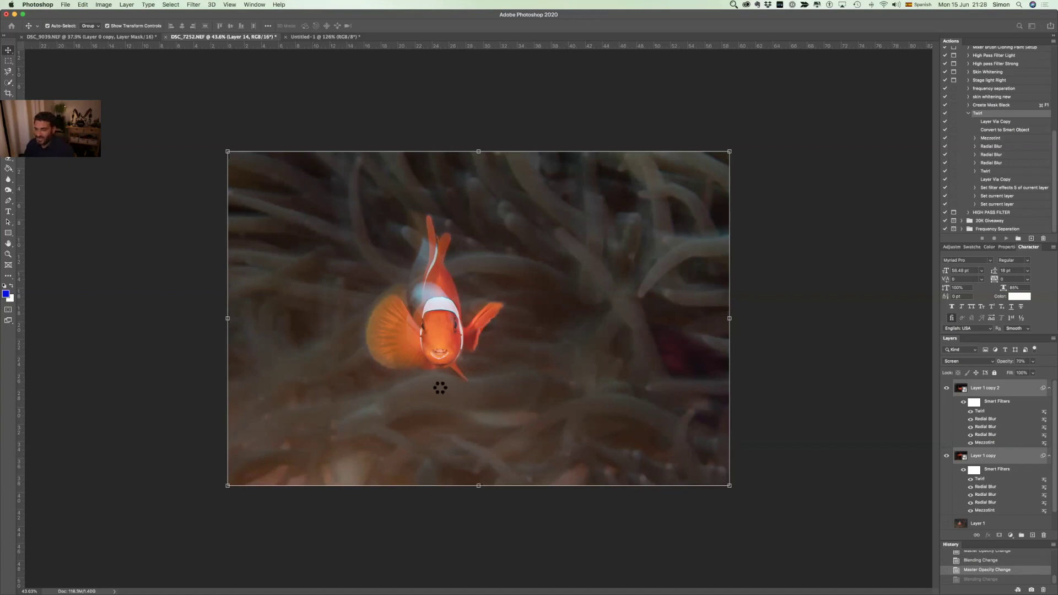
- Switch to the presentation slideshow and examine the example image of striped fish combined with a twirl background
key("super+Tab")
key("super+Tab")
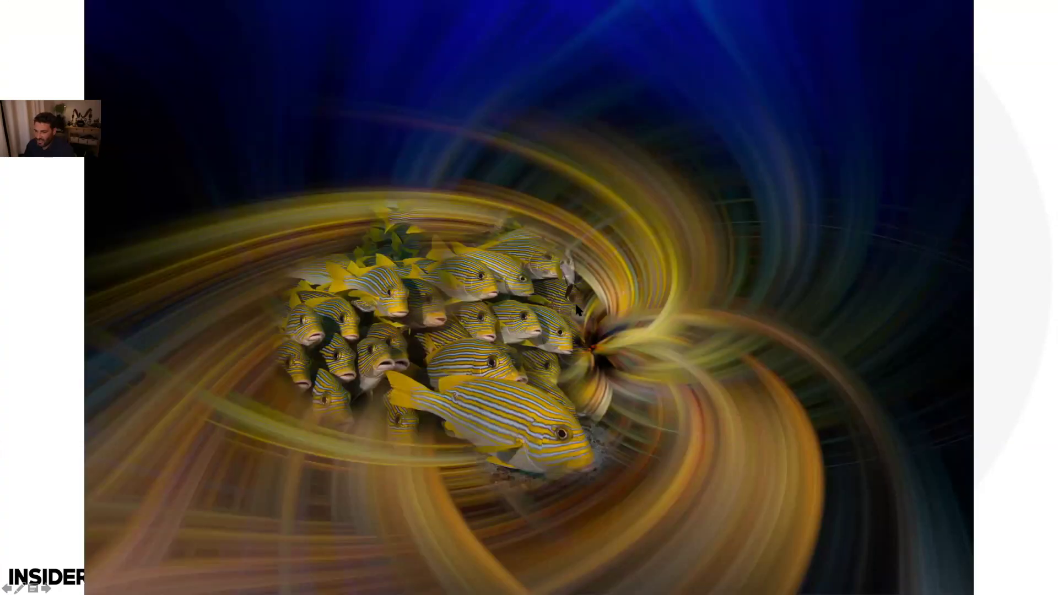
left_click(576, 309)
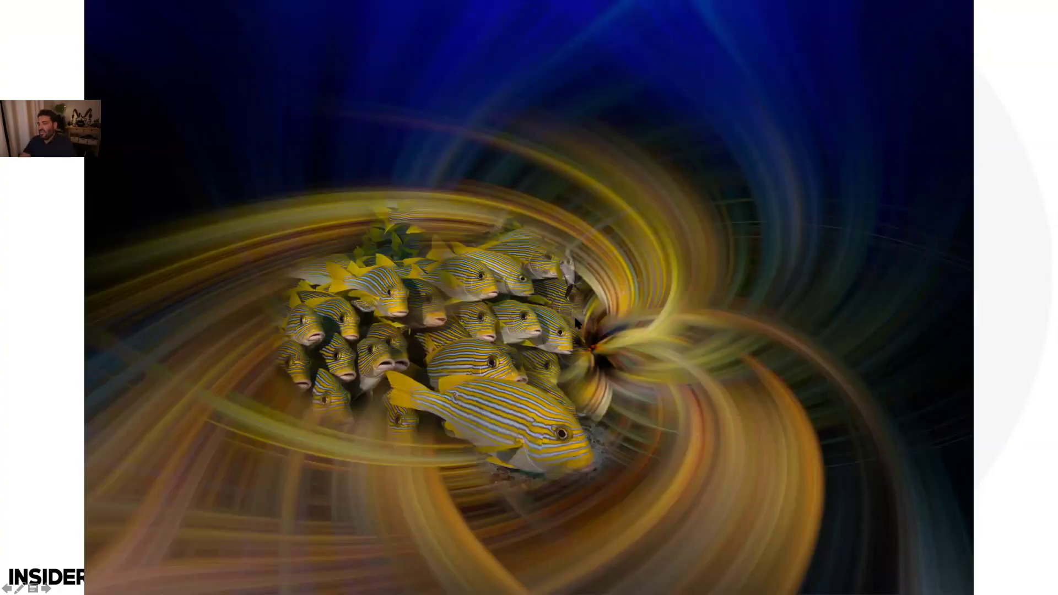